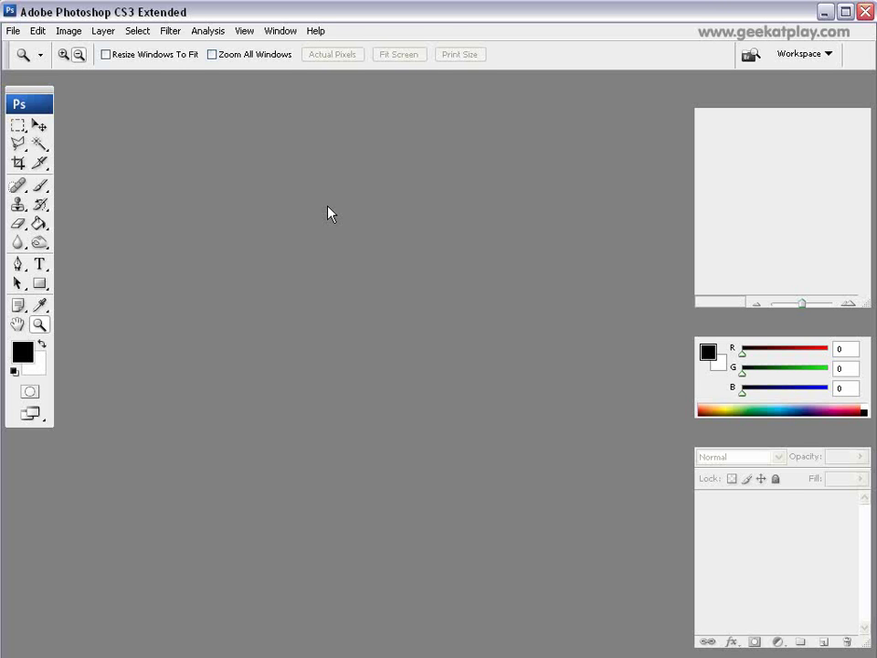
Step: Create a new white RGB document 1024 pixels wide and 1024 pixels high
left_click(13, 30)
left_click(37, 51)
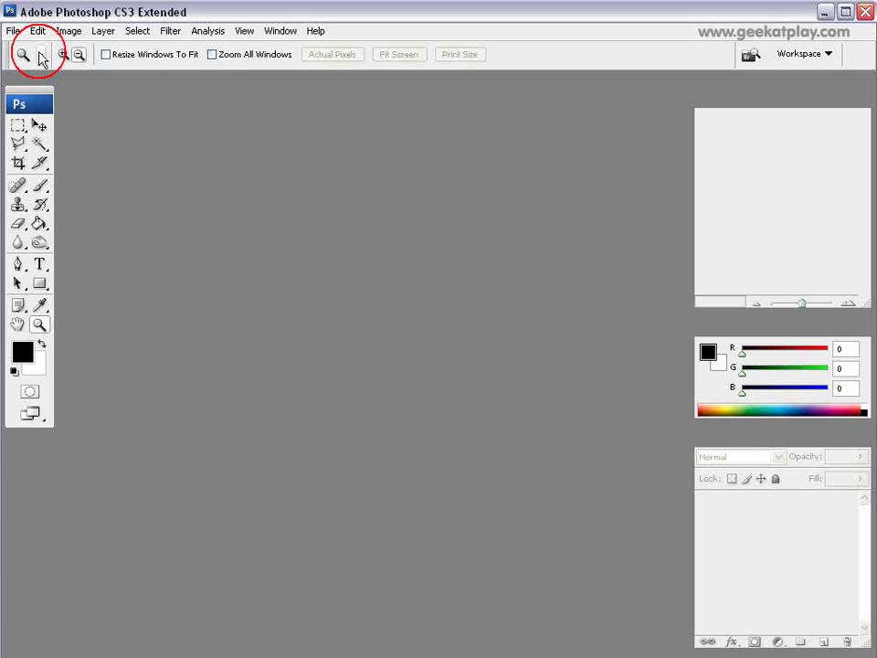
left_click_drag(409, 437, 291, 431)
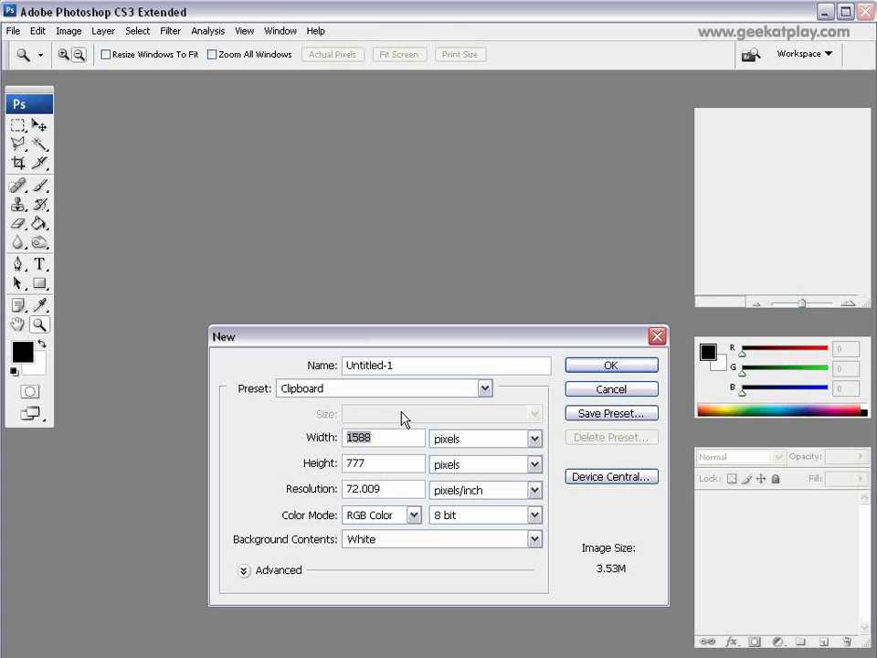
type("1024")
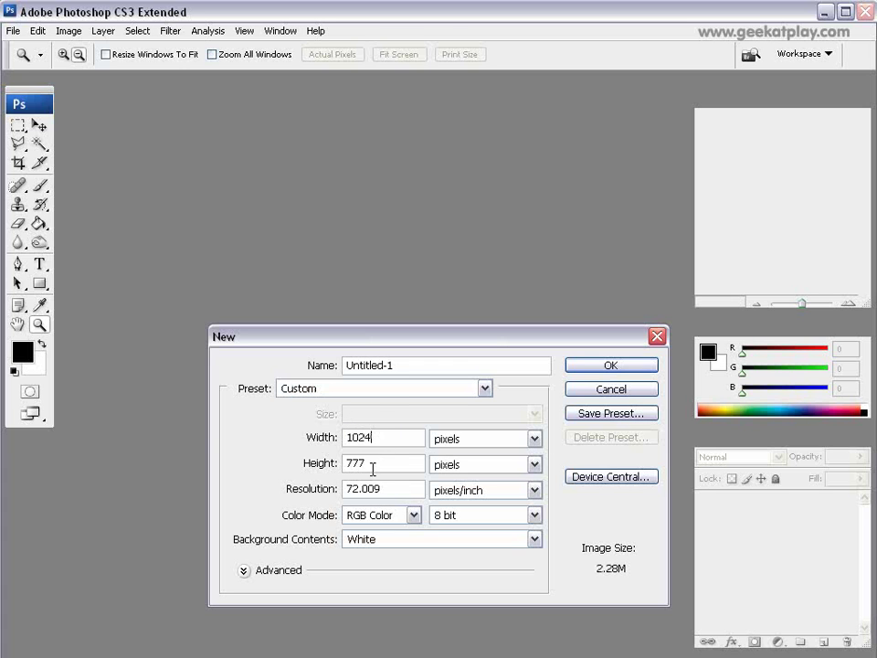
left_click(308, 450)
type("1024")
left_click(616, 366)
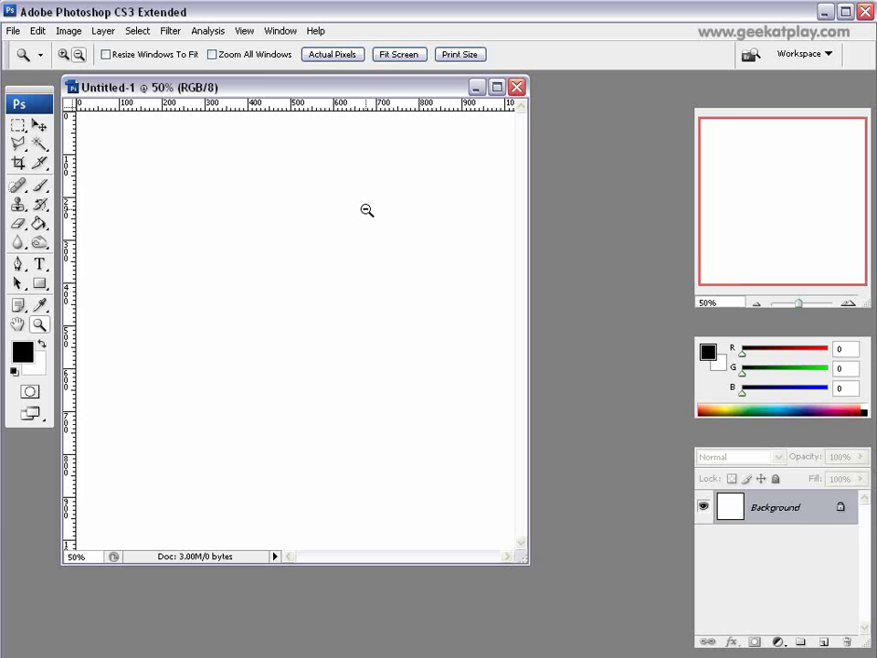
Step: Enlarge the document window so the whole canvas shows with a margin, and centre it in the workspace
left_click_drag(266, 86, 310, 99)
left_click_drag(572, 574, 630, 613)
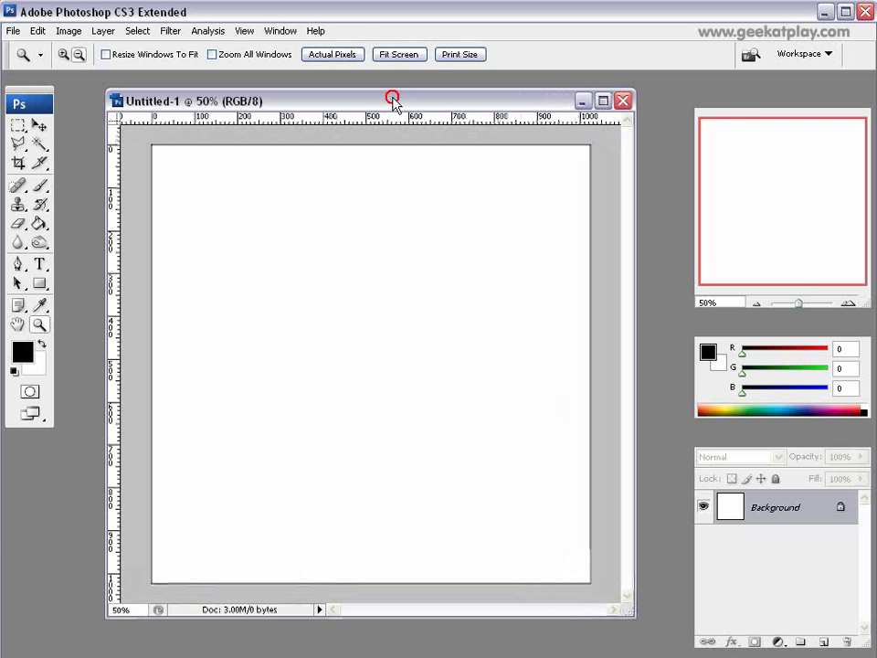
left_click_drag(393, 100, 405, 113)
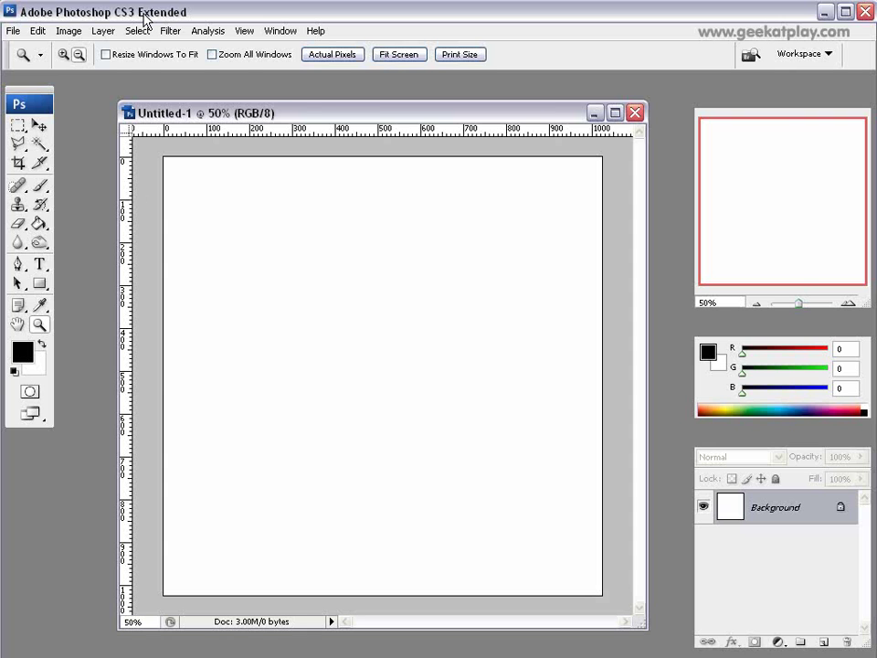
Step: Render Clouds on the blank background, followed by one pass of Difference Clouds
left_click(168, 31)
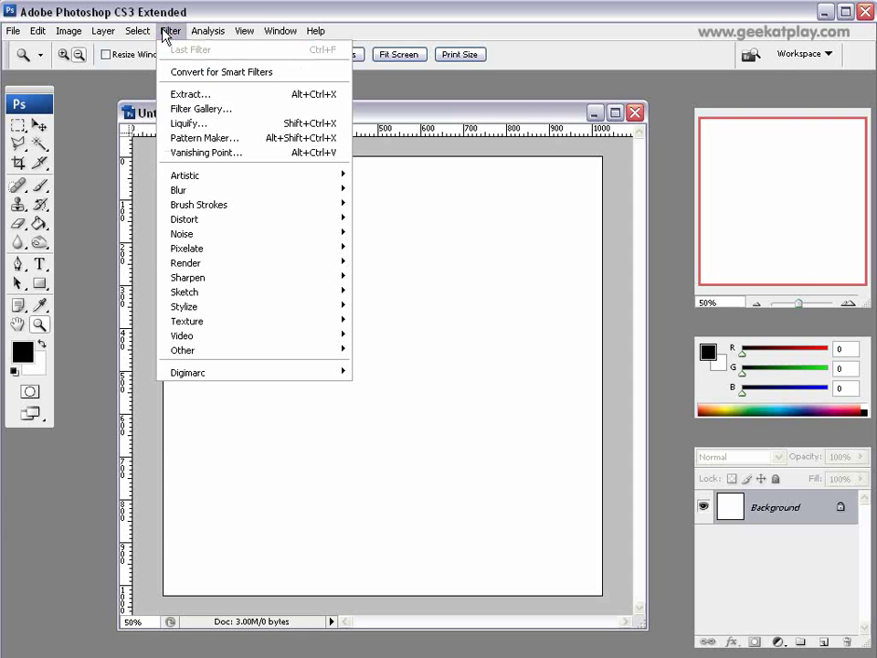
mouse_move(260, 264)
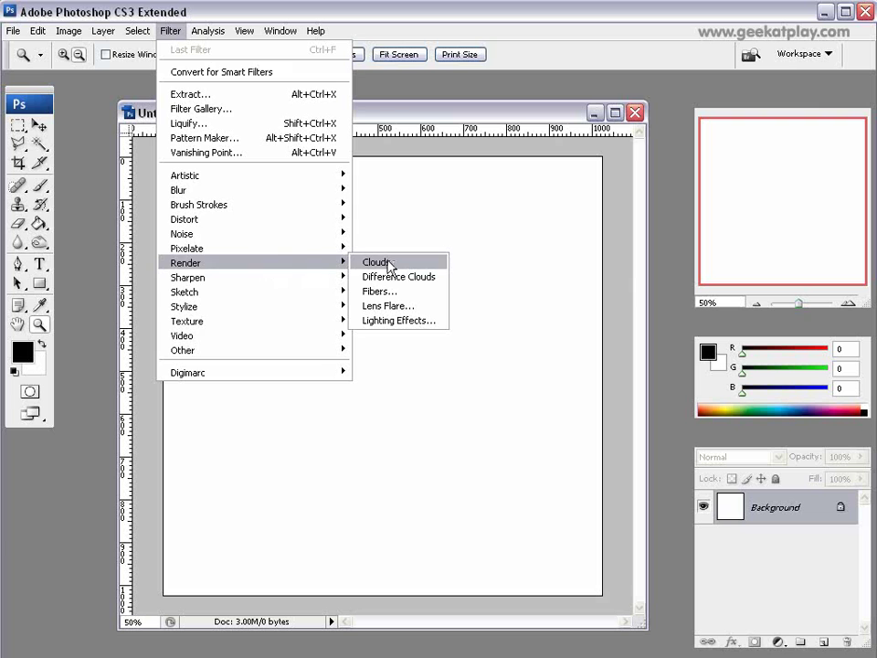
left_click(384, 263)
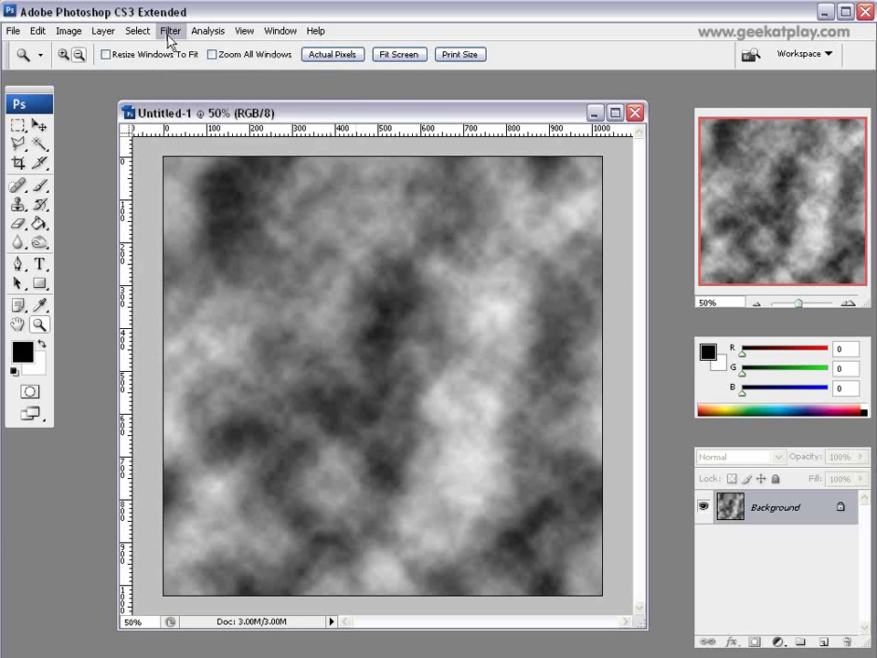
left_click(171, 32)
mouse_move(285, 271)
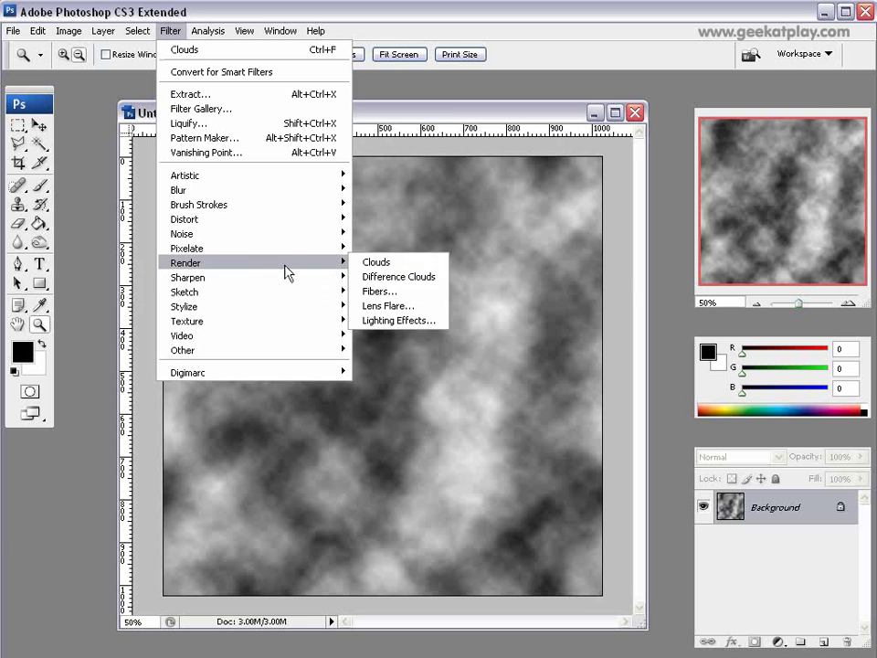
left_click(404, 280)
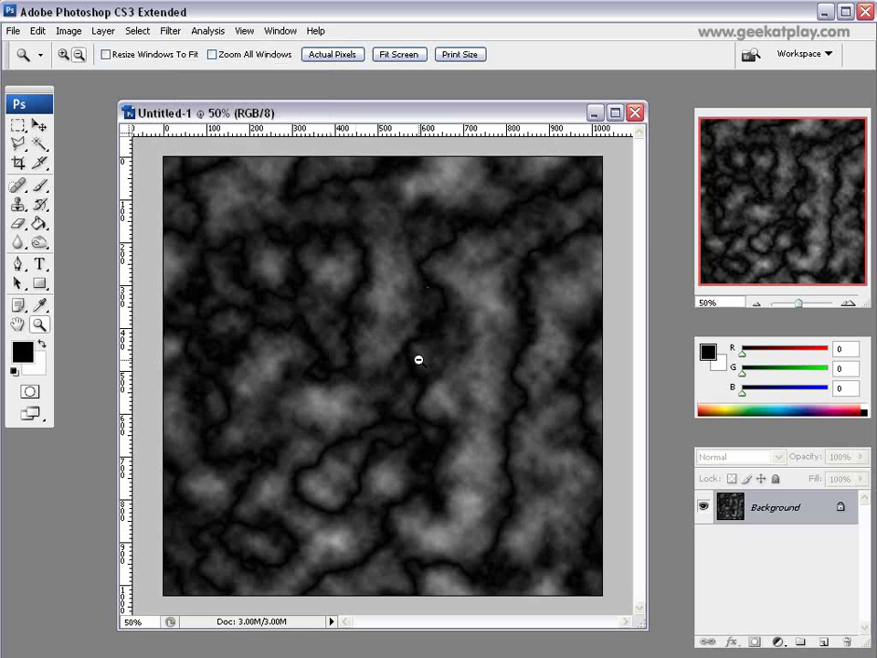
Step: Apply a Levels adjustment to the cloud texture with white input 54 and midtone 0.75
left_click(38, 31)
mouse_move(60, 33)
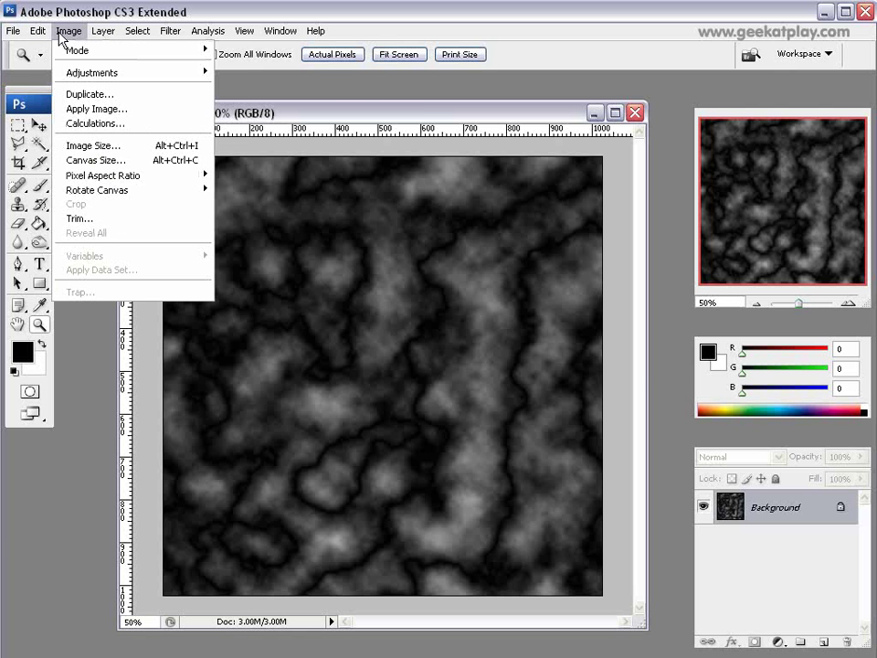
mouse_move(105, 73)
left_click(229, 71)
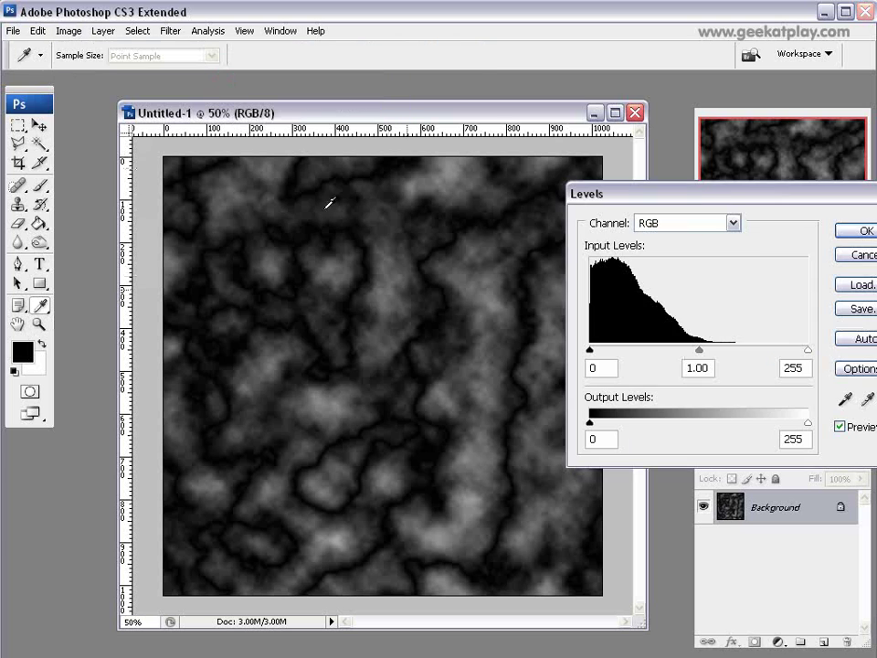
left_click_drag(736, 201, 464, 224)
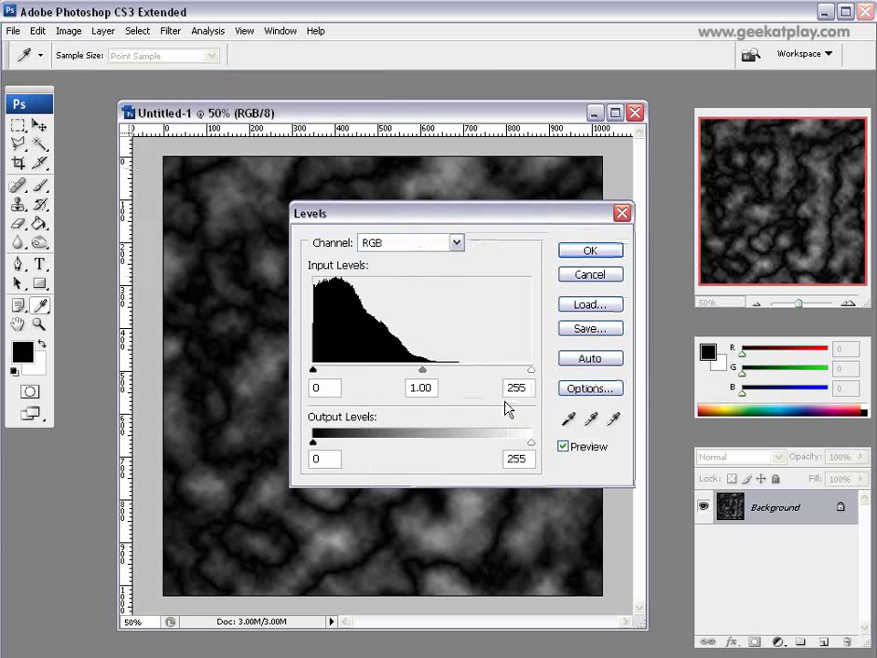
left_click_drag(533, 372, 401, 370)
left_click_drag(401, 215, 584, 190)
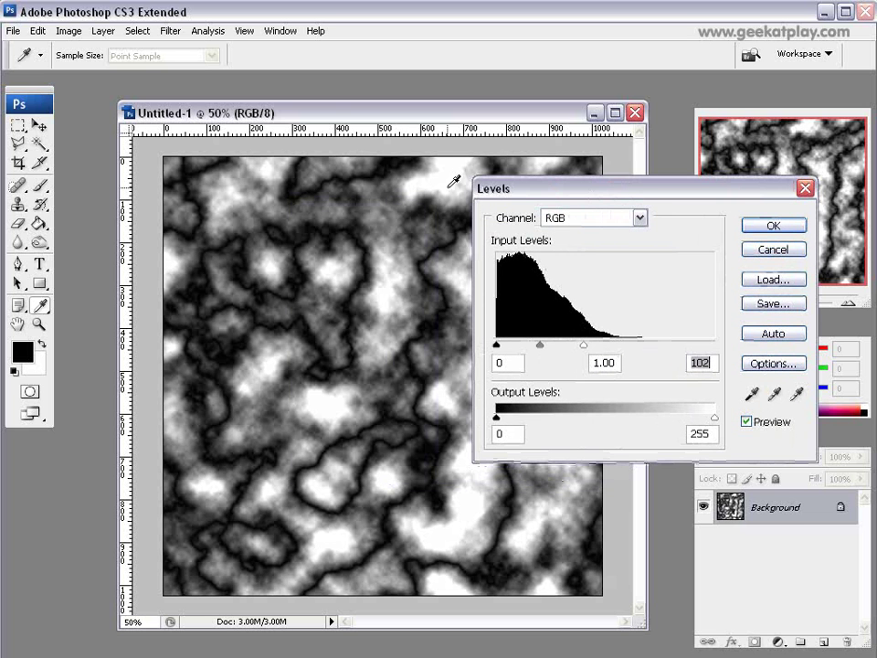
left_click_drag(586, 353, 528, 351)
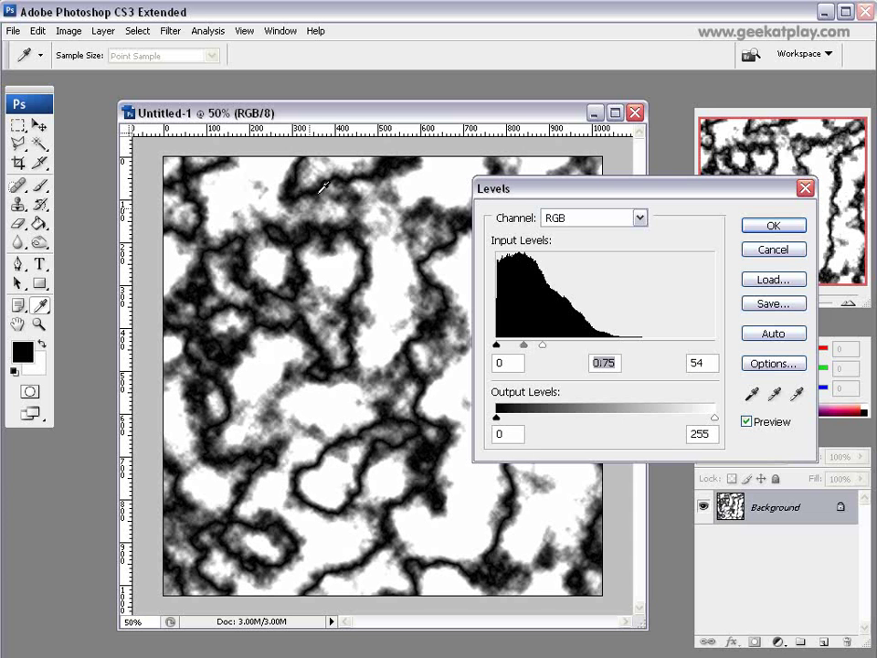
left_click(774, 225)
key("z")
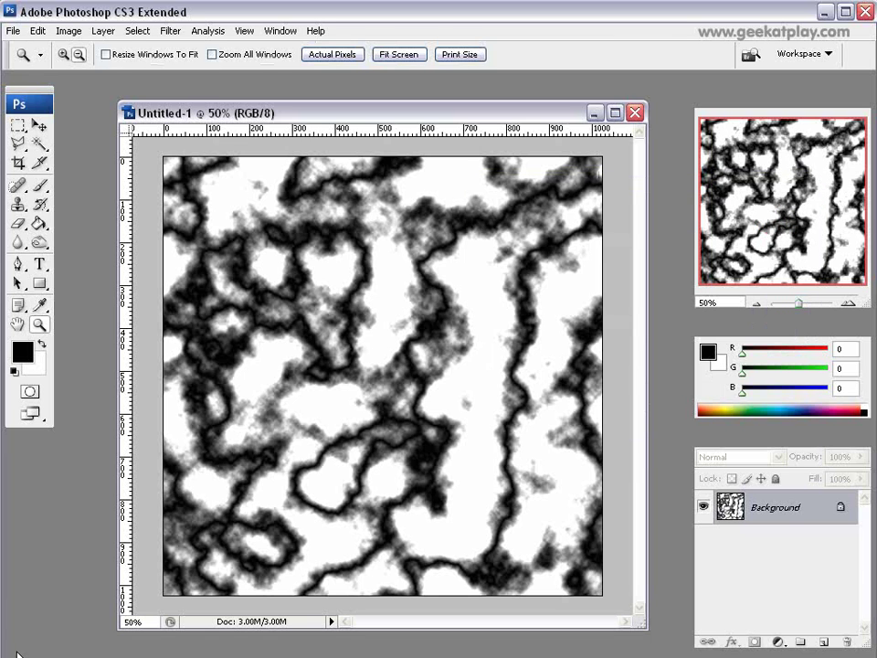
Step: Set up a web export of the texture as JPEG, comparing Maximum quality and settling on High
left_click(13, 30)
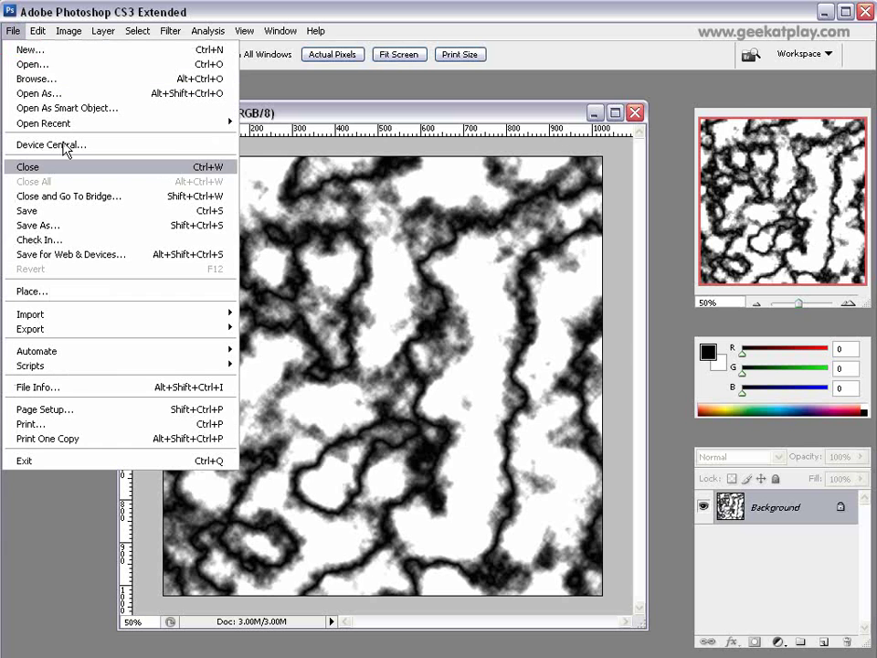
left_click(101, 261)
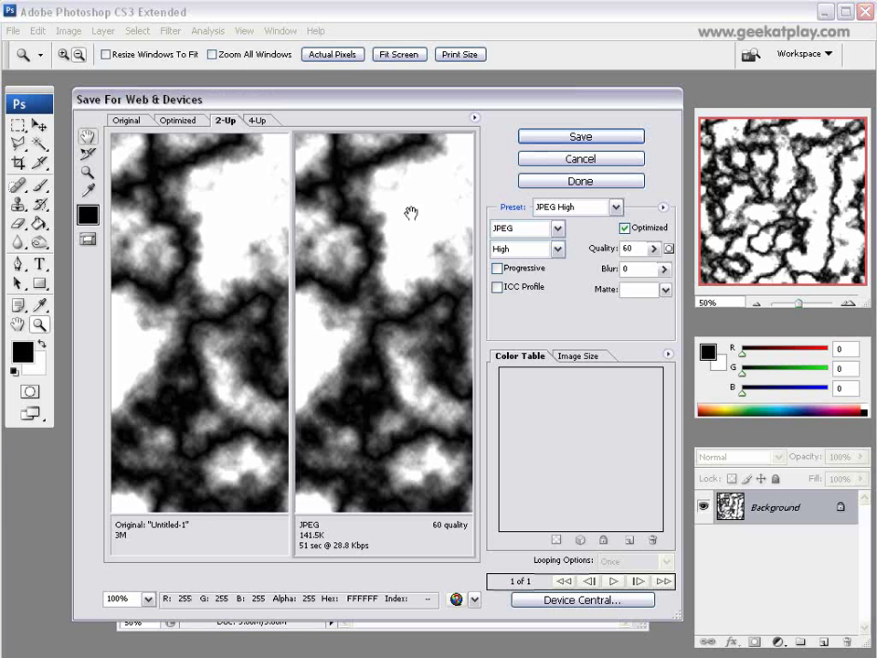
left_click(557, 249)
left_click(511, 325)
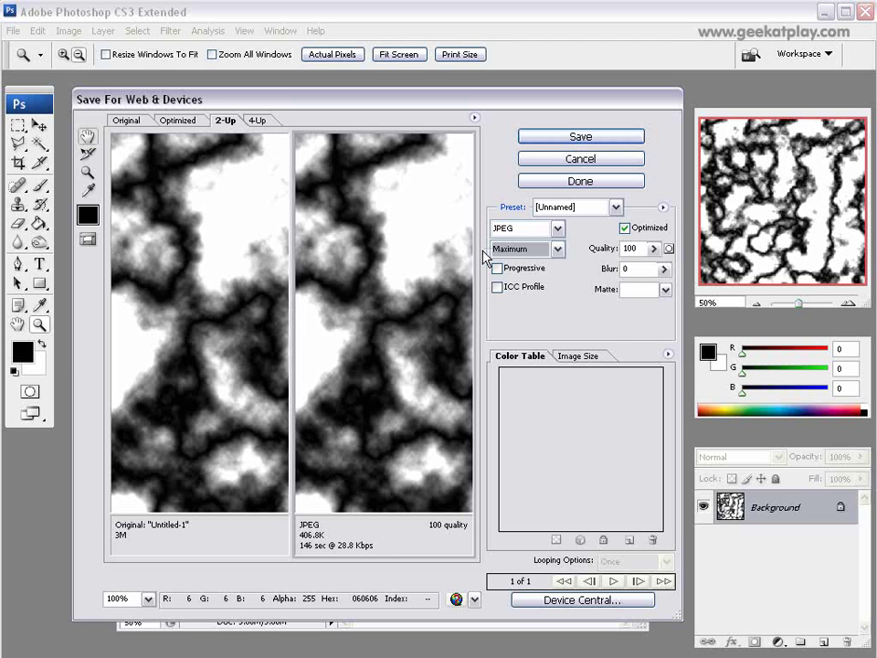
left_click(557, 249)
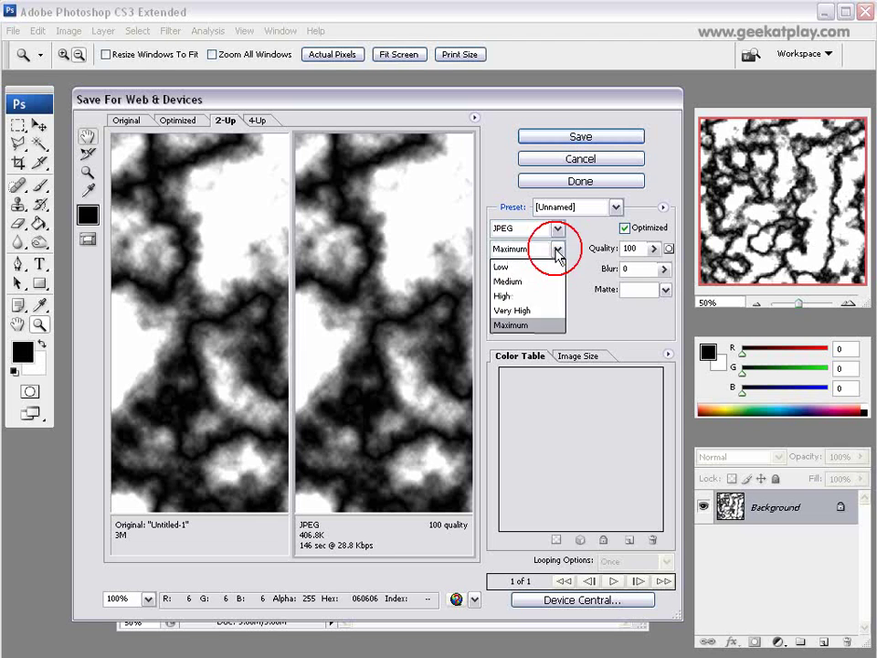
left_click(526, 296)
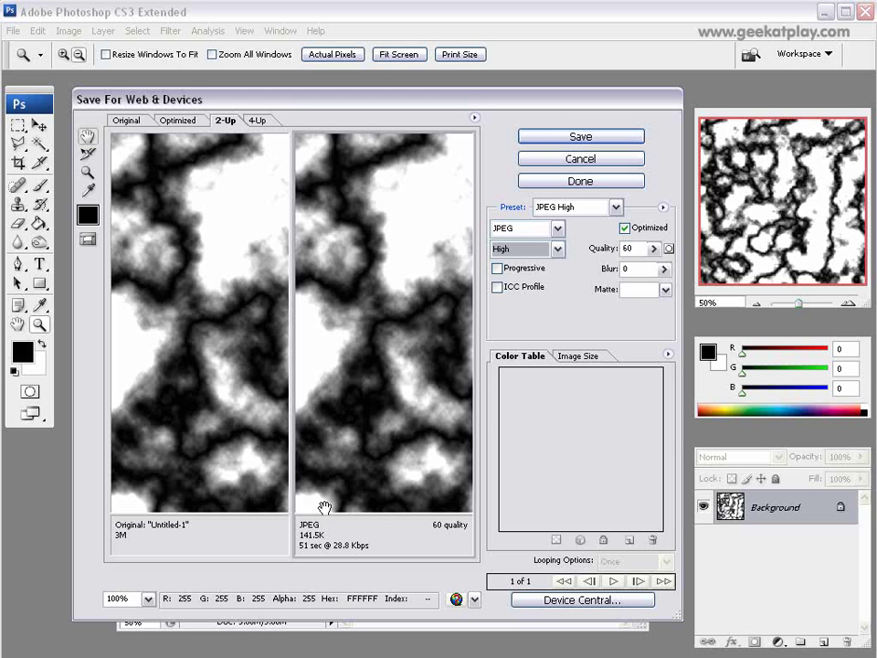
Step: Save the optimized image as map1.jpg in the TerrainsImages folder
left_click(581, 139)
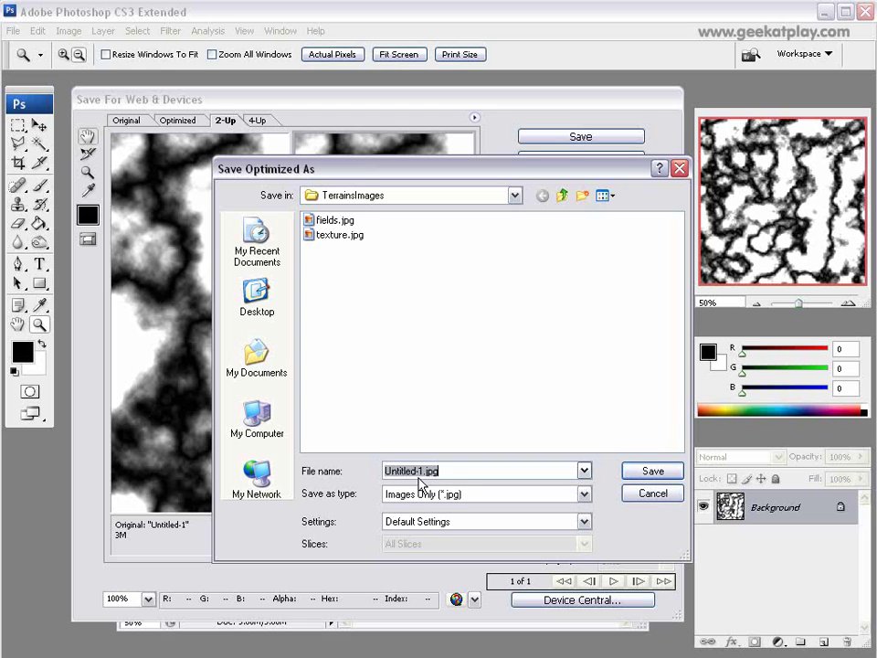
left_click(418, 469)
double_click(404, 470)
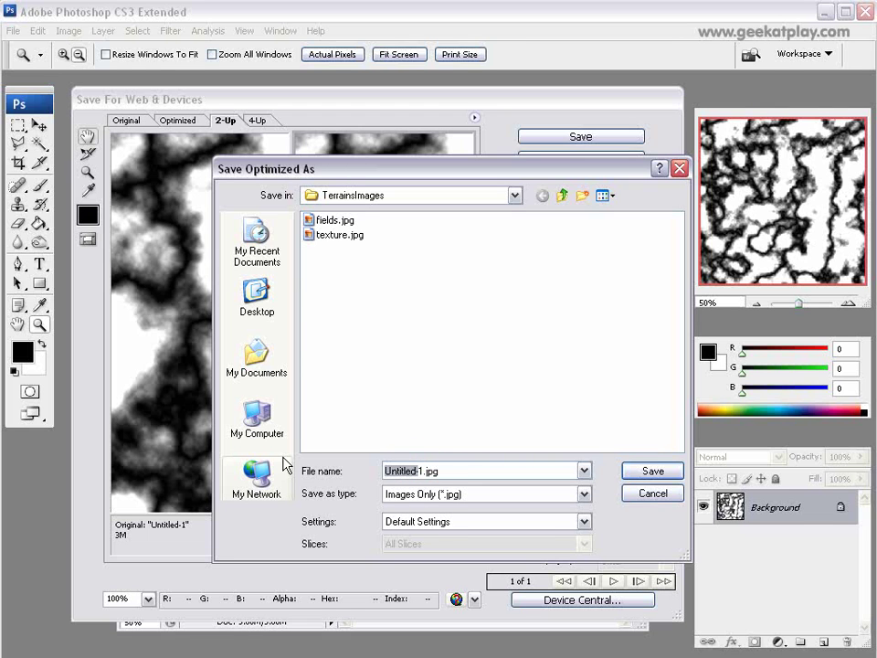
key("Delete")
key("Delete")
key("Delete")
type("map1")
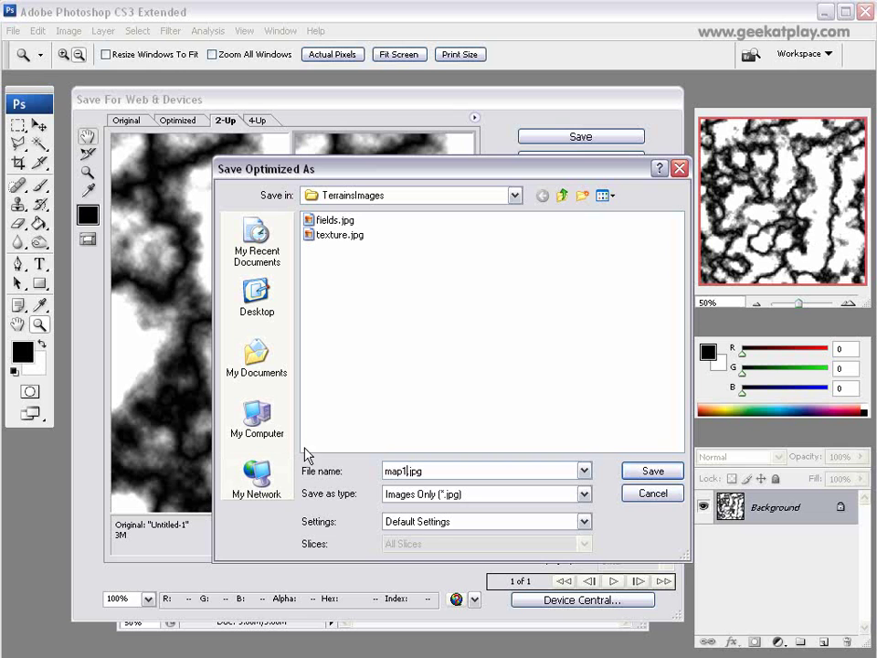
left_click(655, 473)
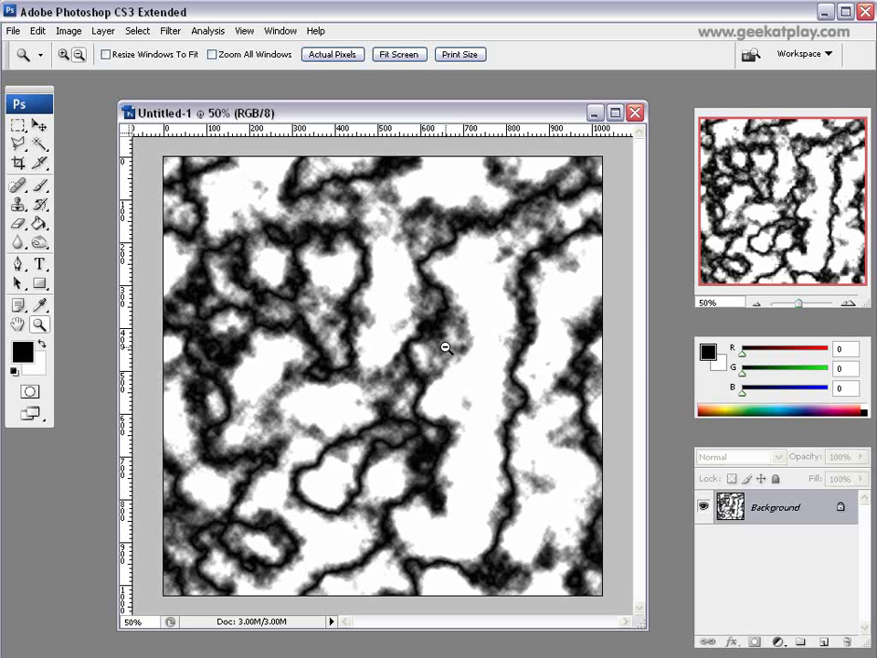
Step: Apply the Difference Clouds filter two more times to the texture
left_click(170, 31)
left_click(176, 48)
left_click(171, 31)
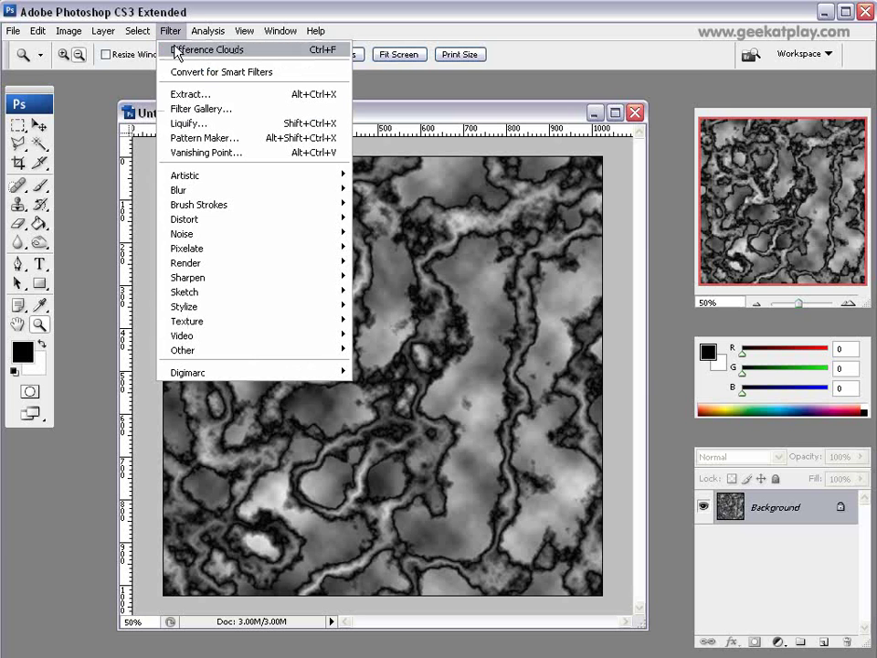
left_click(178, 48)
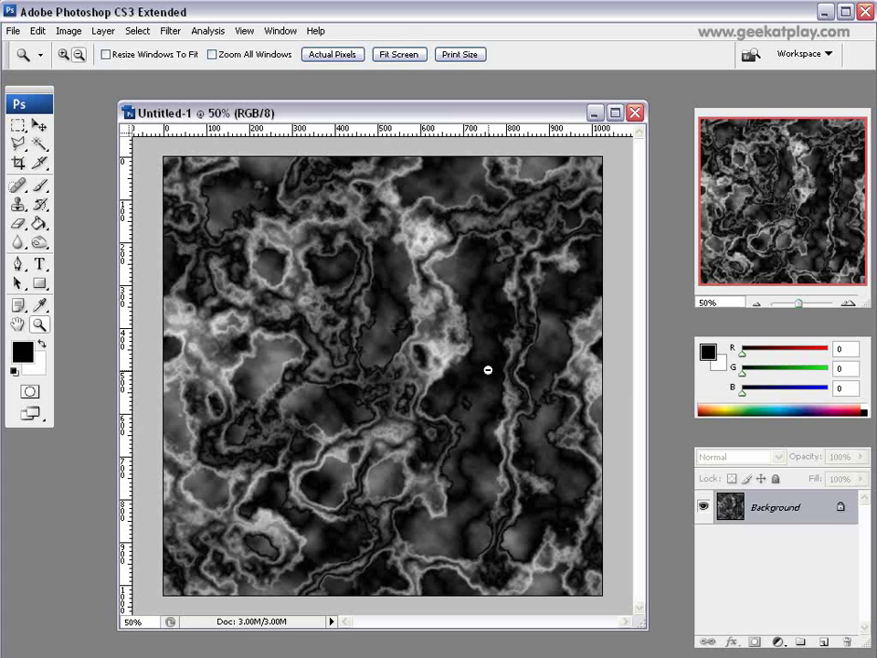
Step: Apply a Levels adjustment to the veined texture with white input 119 and midtone 1.35
left_click(69, 30)
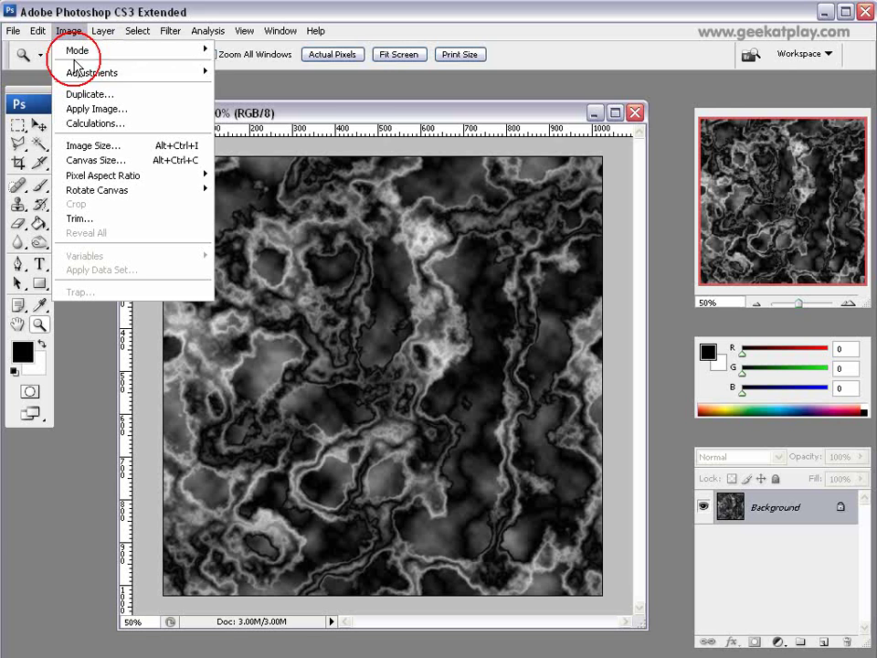
mouse_move(92, 72)
left_click(289, 72)
left_click_drag(715, 345, 599, 345)
mouse_move(545, 350)
left_mouse_down()
mouse_move(529, 352)
mouse_move(560, 348)
mouse_move(538, 351)
left_mouse_up()
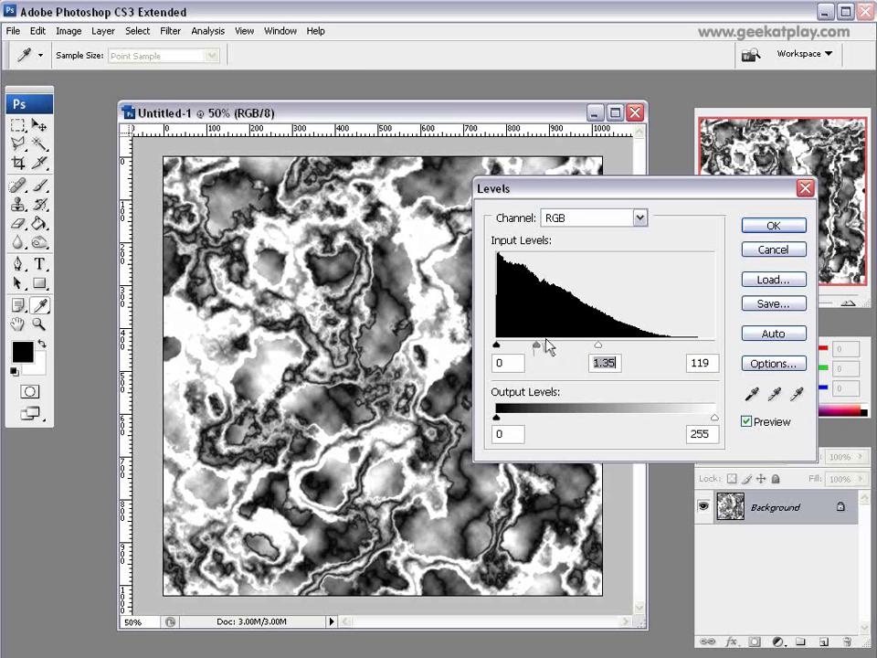
left_click(762, 227)
key("z")
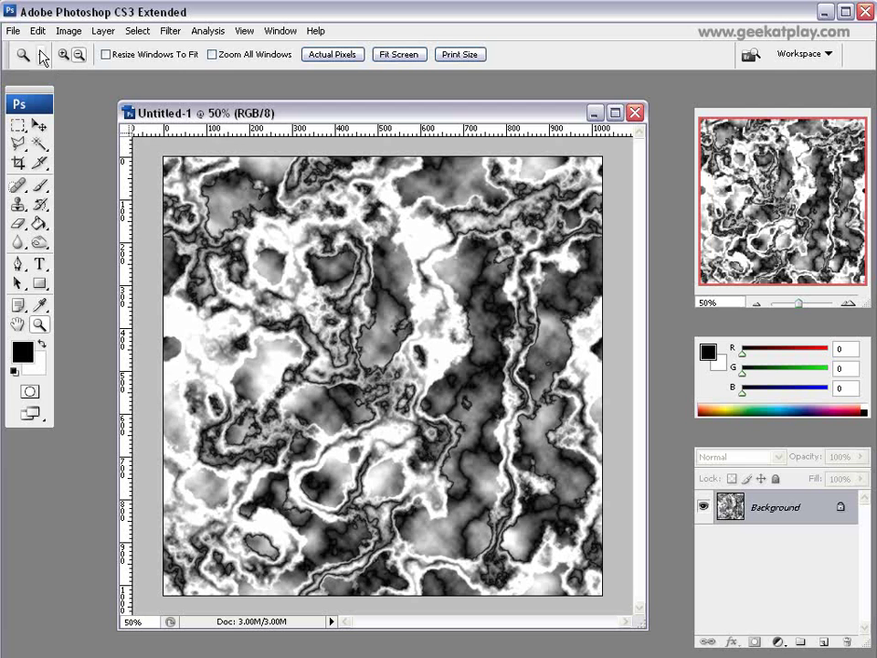
Step: Export the new texture for the web as a High quality JPEG, basing its file name on map1.jpg in TerrainsImages
left_click(13, 30)
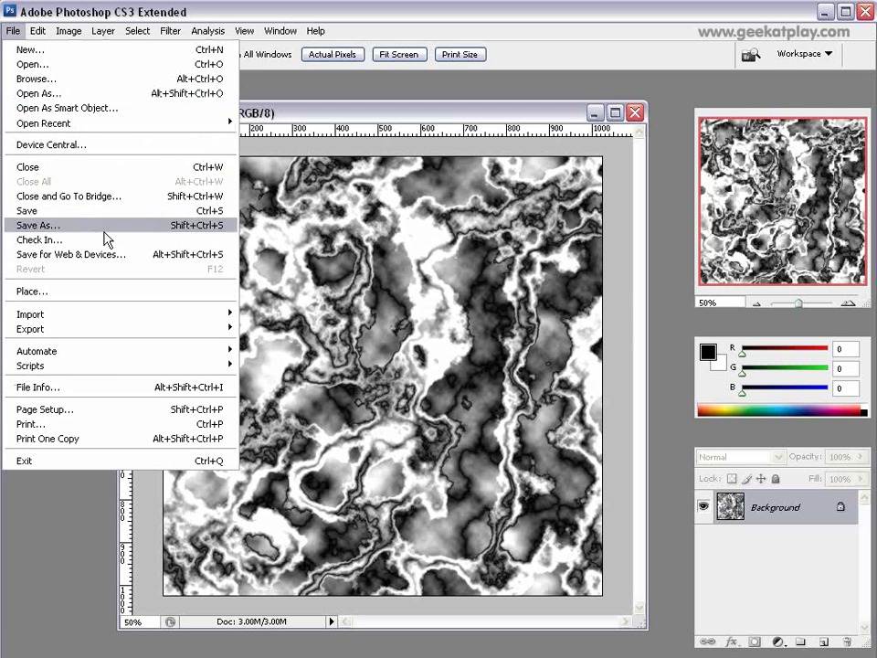
left_click(105, 256)
left_click(580, 136)
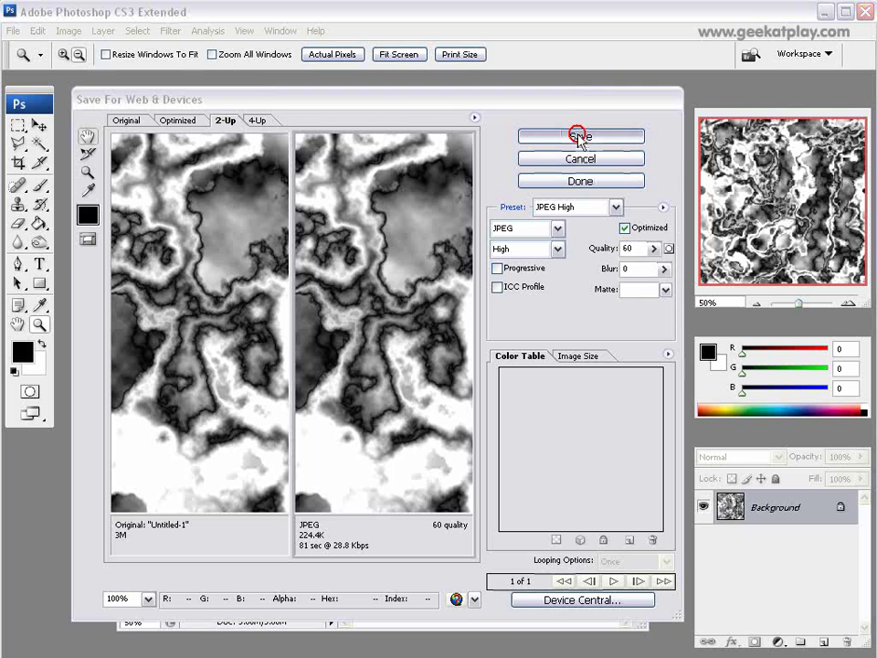
left_click(334, 235)
left_click(391, 470)
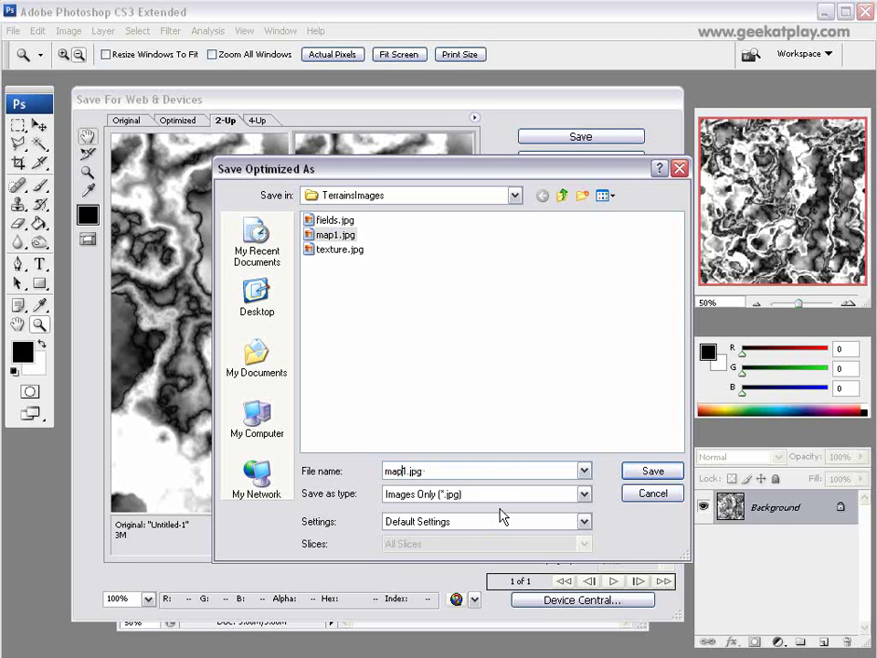
left_click(645, 470)
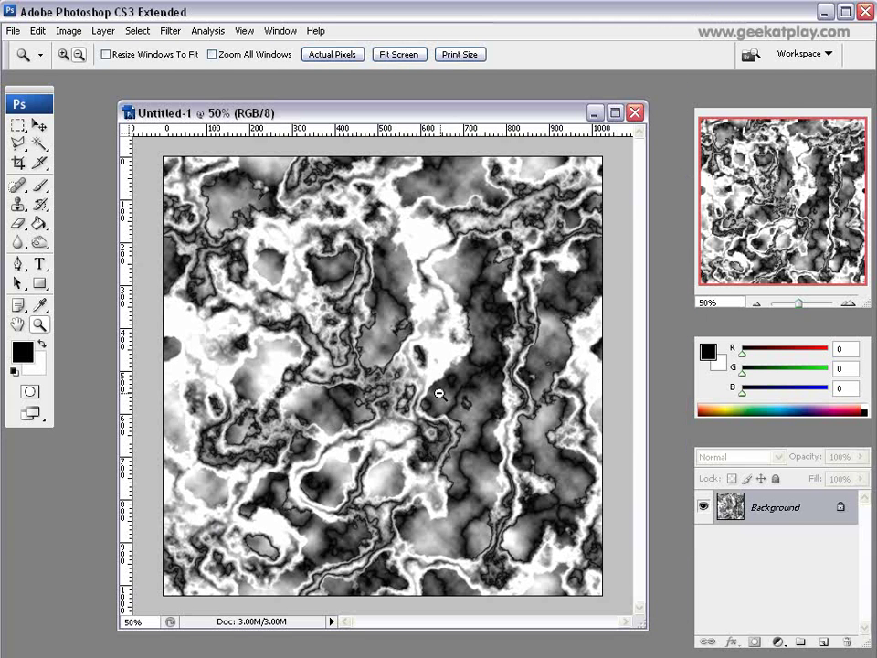
Step: Apply the Plastic Wrap filter to the texture with Highlight Strength 19, Detail 4 and Smoothness 15
left_click(177, 33)
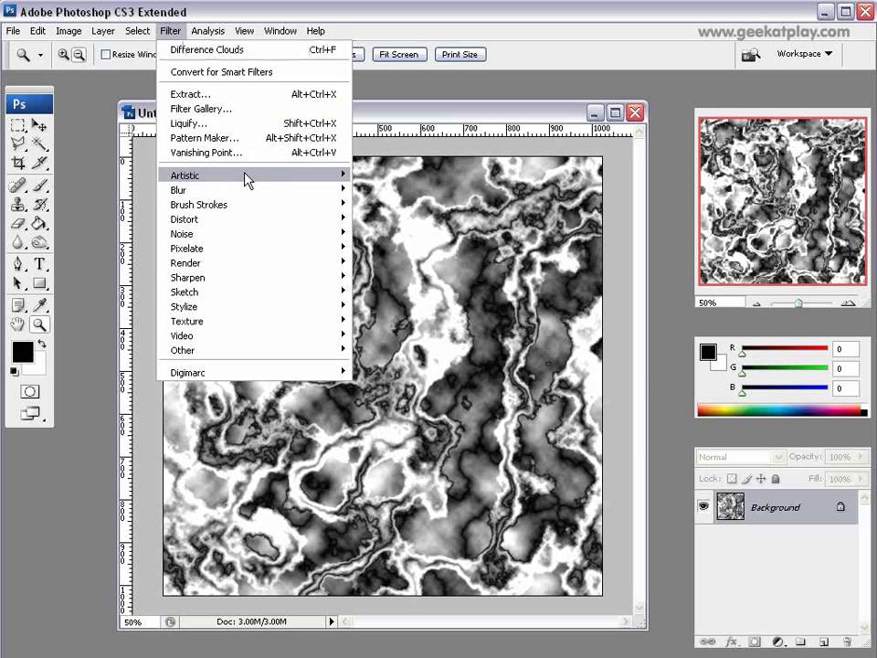
mouse_move(253, 180)
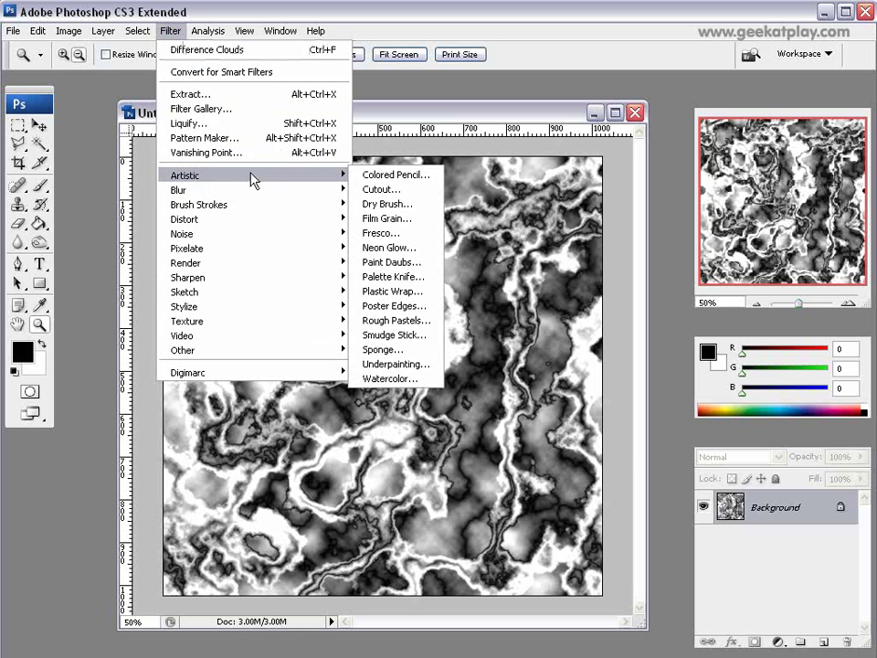
left_click(408, 290)
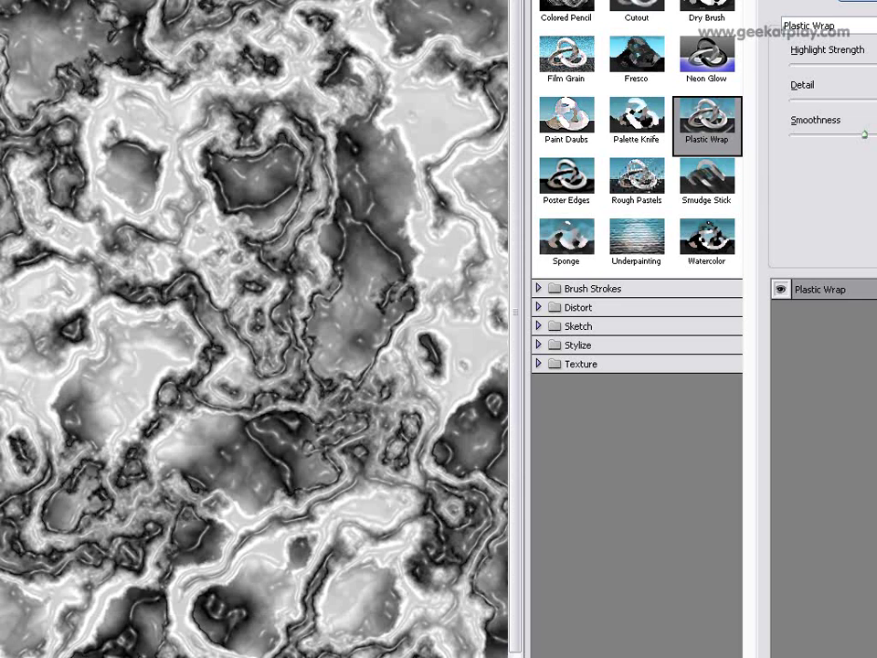
left_click_drag(872, 654, 640, 501)
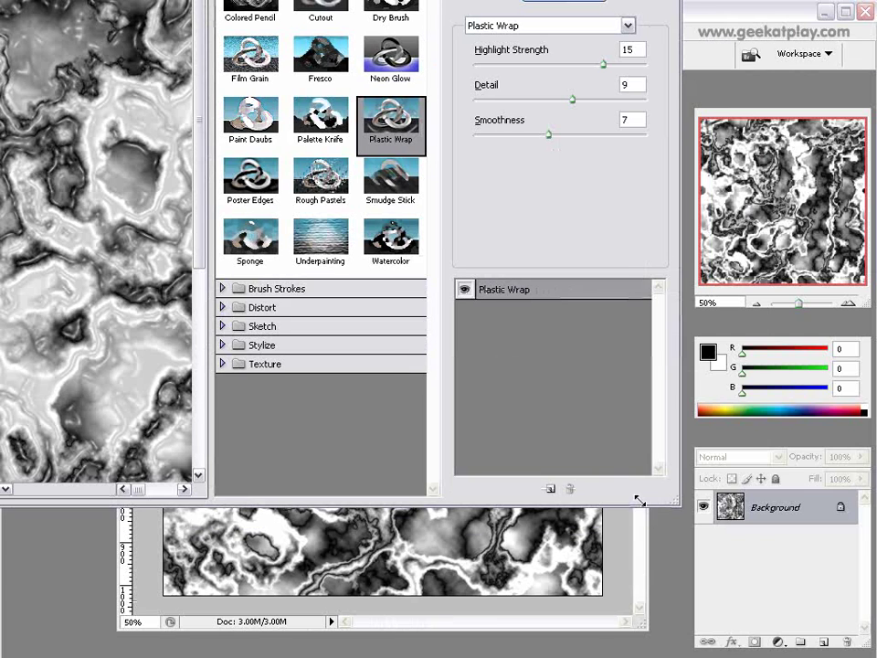
left_click_drag(4, 2, 147, 53)
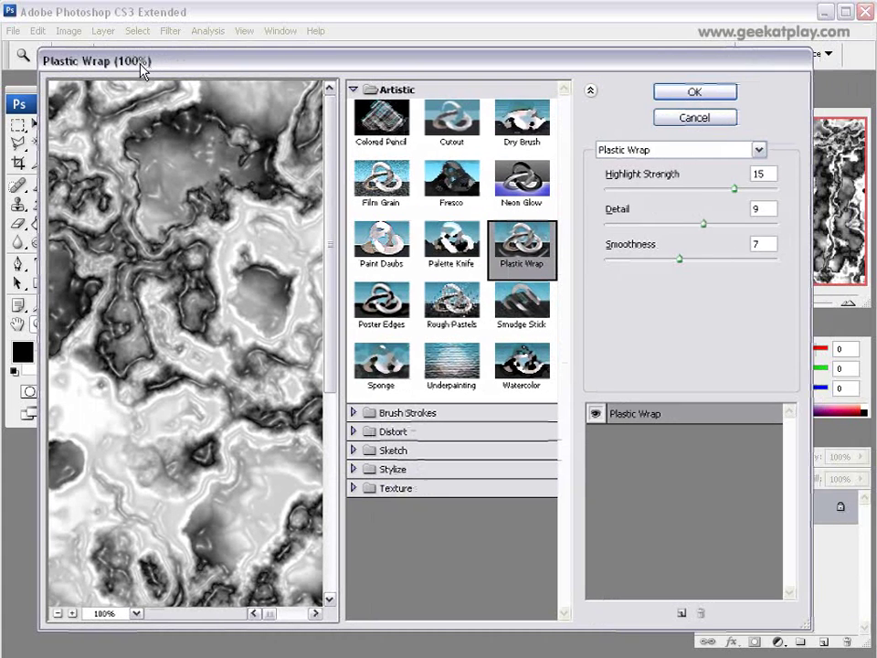
mouse_move(211, 325)
left_mouse_down()
mouse_move(163, 276)
mouse_move(183, 237)
left_mouse_up()
left_click_drag(202, 430, 301, 331)
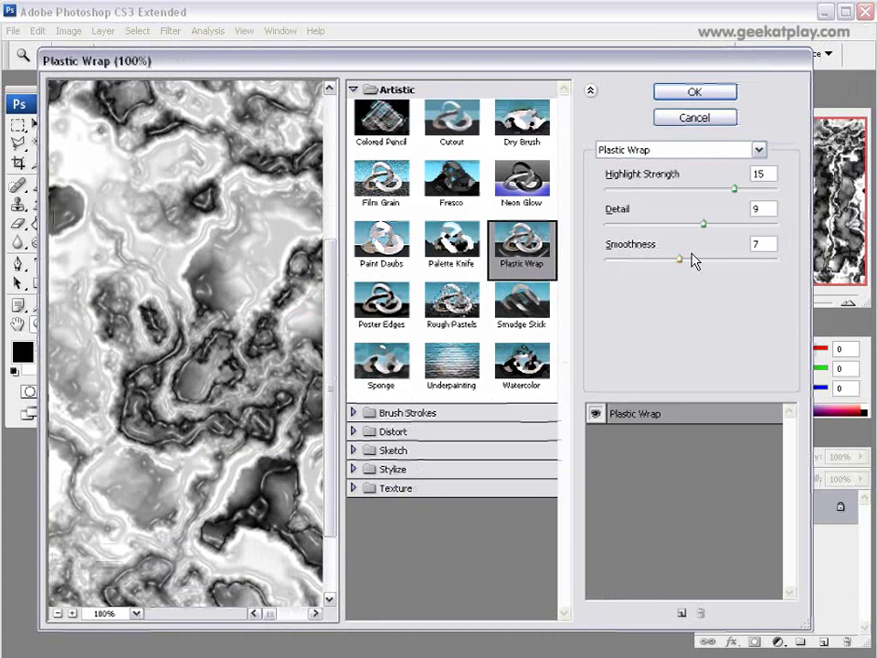
left_click_drag(685, 259, 777, 266)
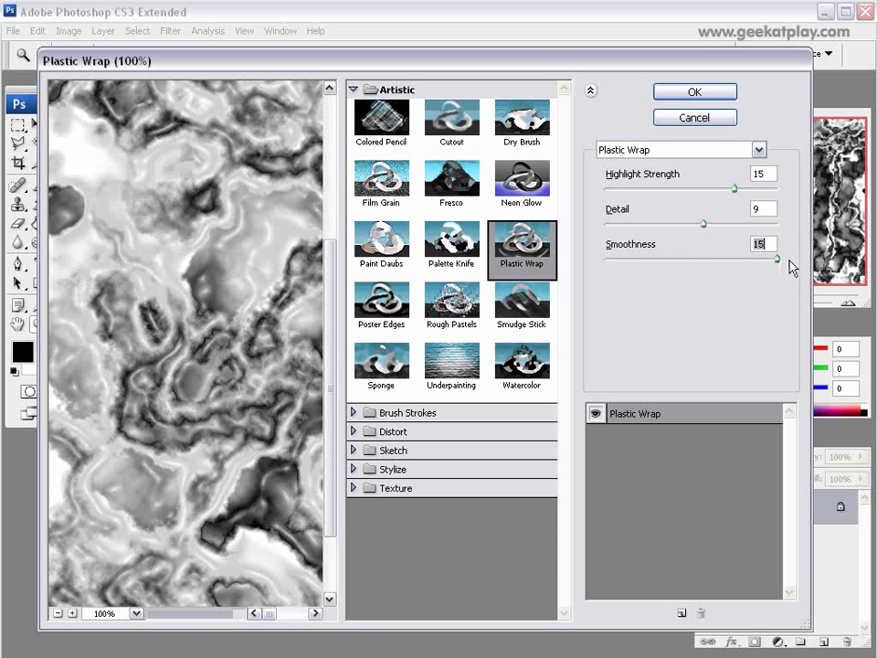
left_click_drag(703, 224, 639, 225)
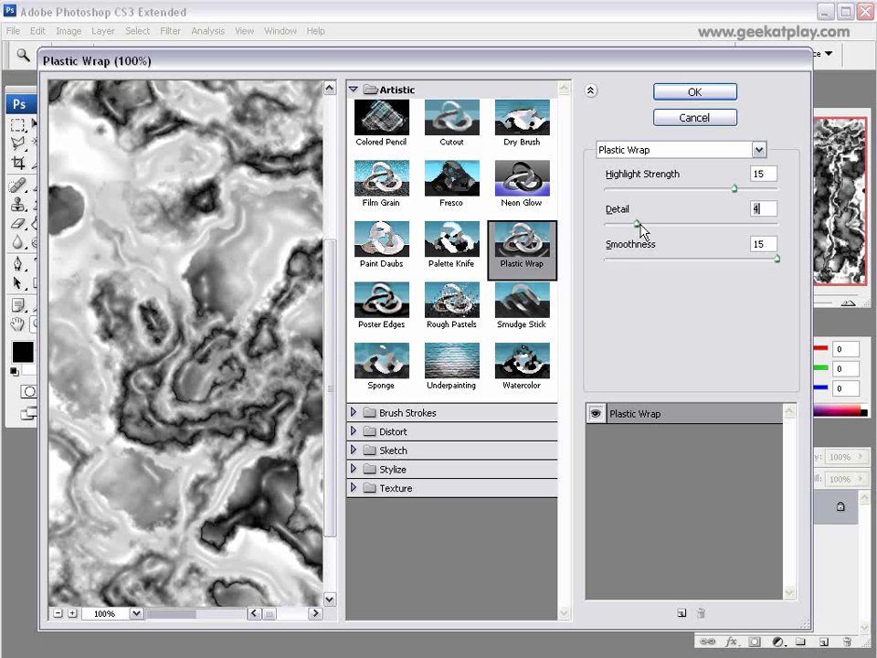
left_click_drag(741, 190, 766, 203)
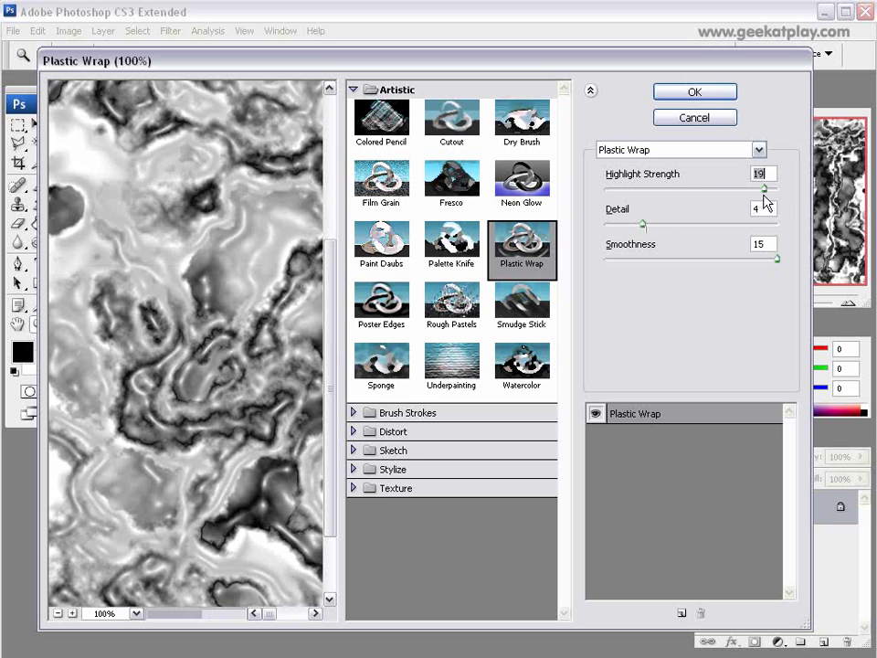
left_click(702, 93)
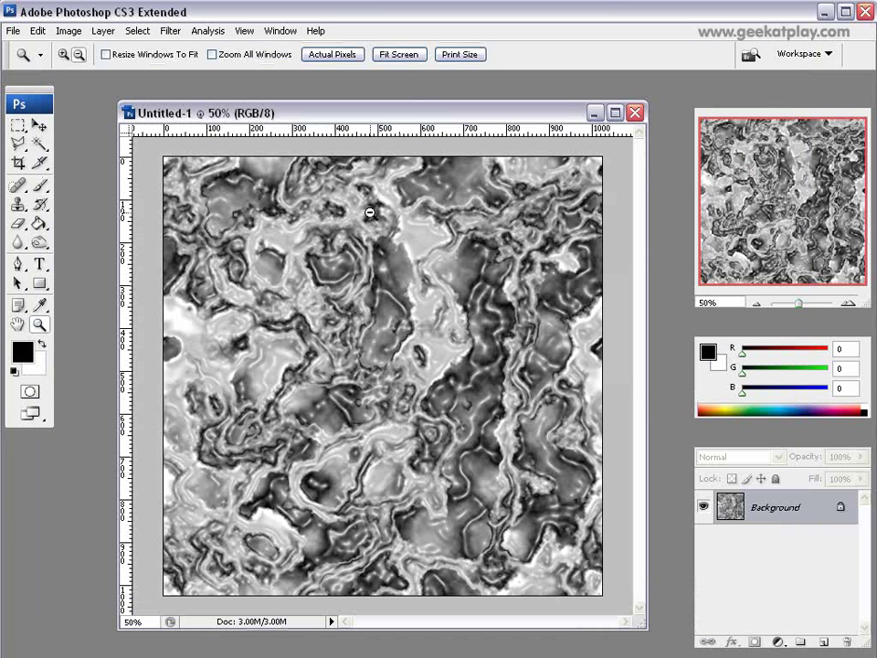
Step: Export the plastic-wrapped texture for the web as map3.jpg in the TerrainsImages folder
left_click(13, 30)
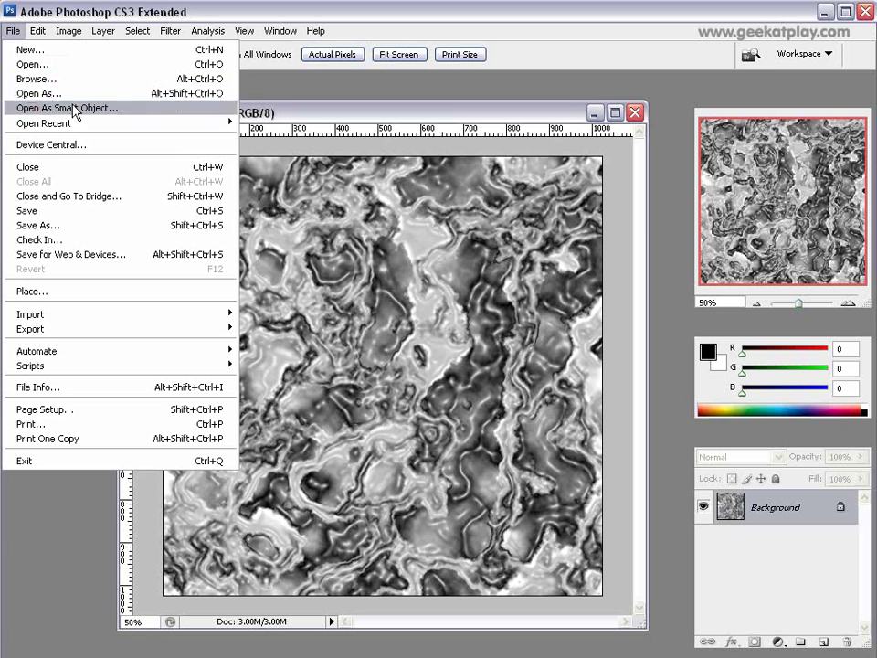
left_click(125, 255)
left_click(582, 137)
left_click(335, 249)
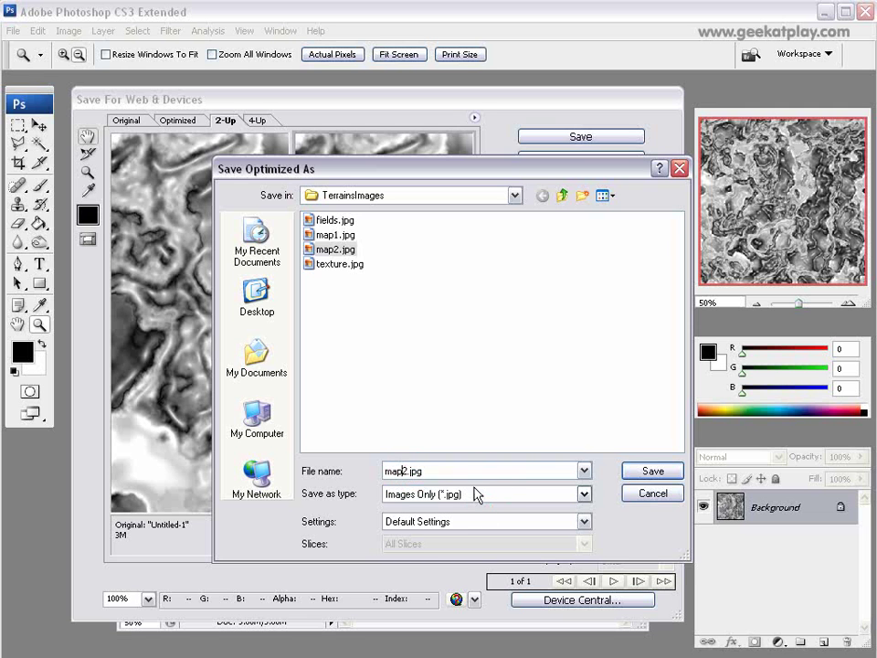
type("3")
left_click(625, 469)
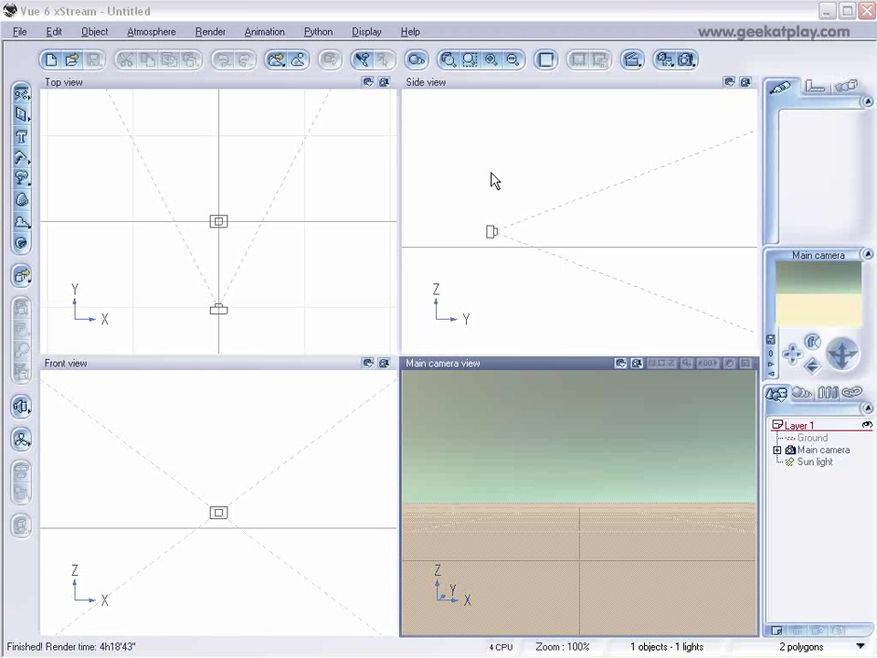
Step: Switch to Vue 6 xStream and move the main camera slightly up and back in the side view
left_click_drag(490, 181, 543, 262)
left_click_drag(510, 217, 492, 184)
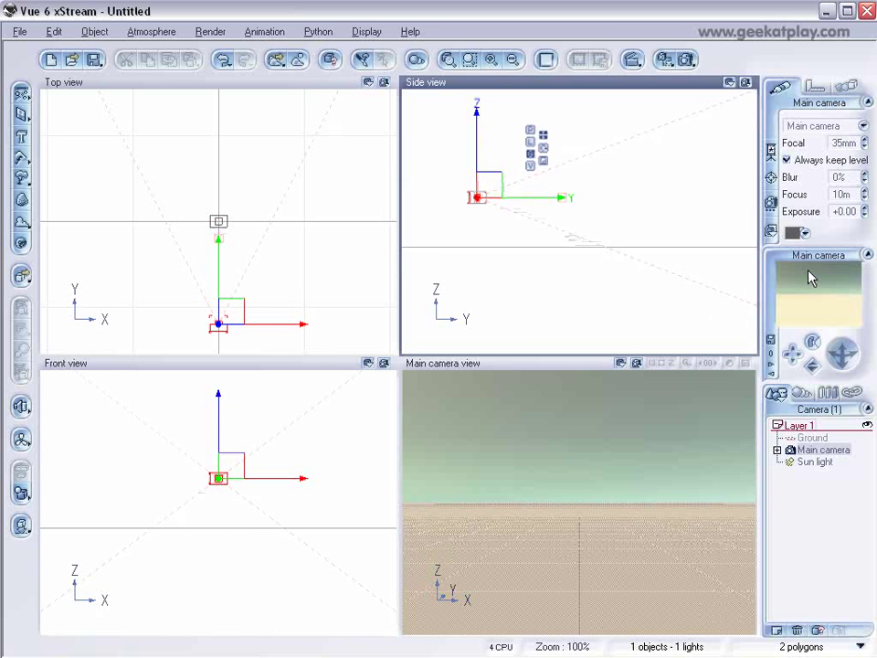
Step: Add a rock in front of the camera, enlarged, raised above the ground and rotated so its broad face shows
left_click(18, 153)
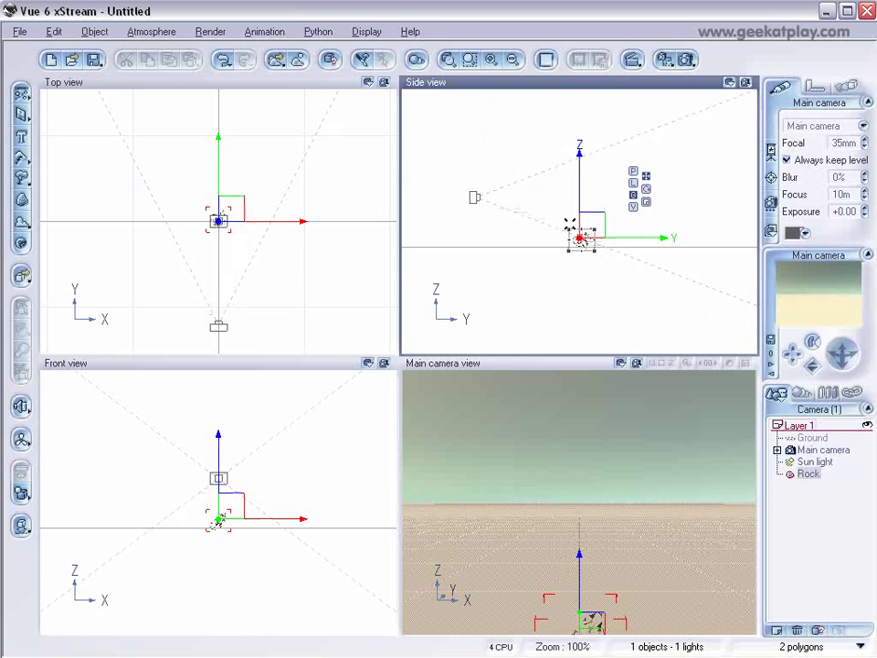
left_click_drag(600, 232, 681, 166)
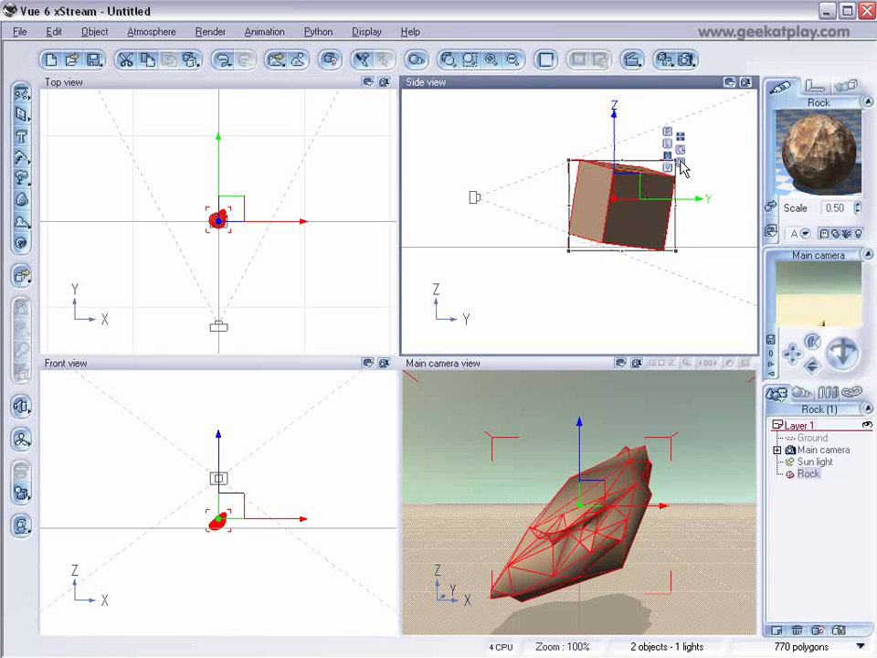
left_click_drag(622, 188, 602, 181)
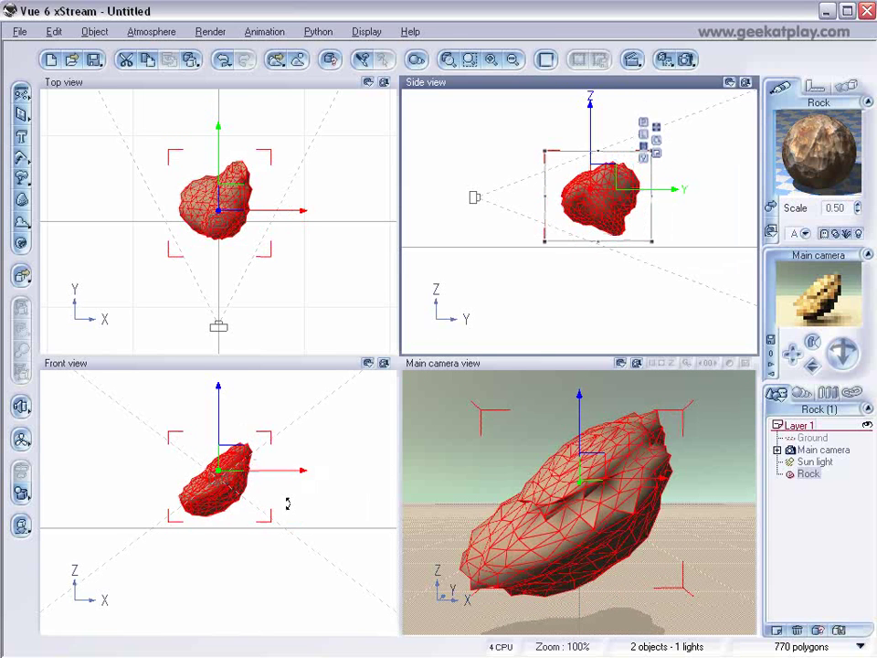
left_click_drag(666, 250, 672, 221)
left_click_drag(277, 264, 304, 182)
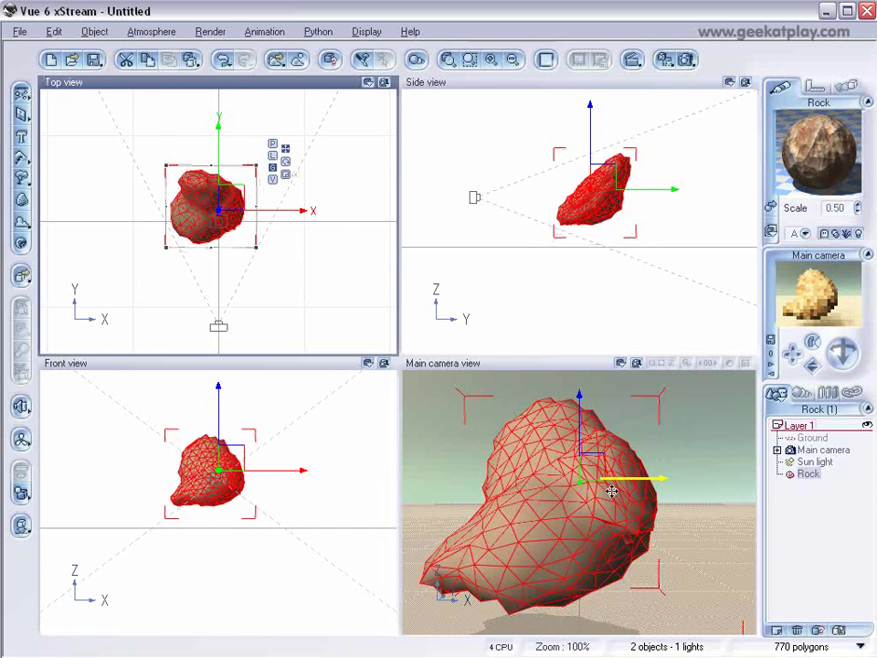
Step: Set the render destination to screen at 640x480 and run a test render of the rock
left_click(687, 59)
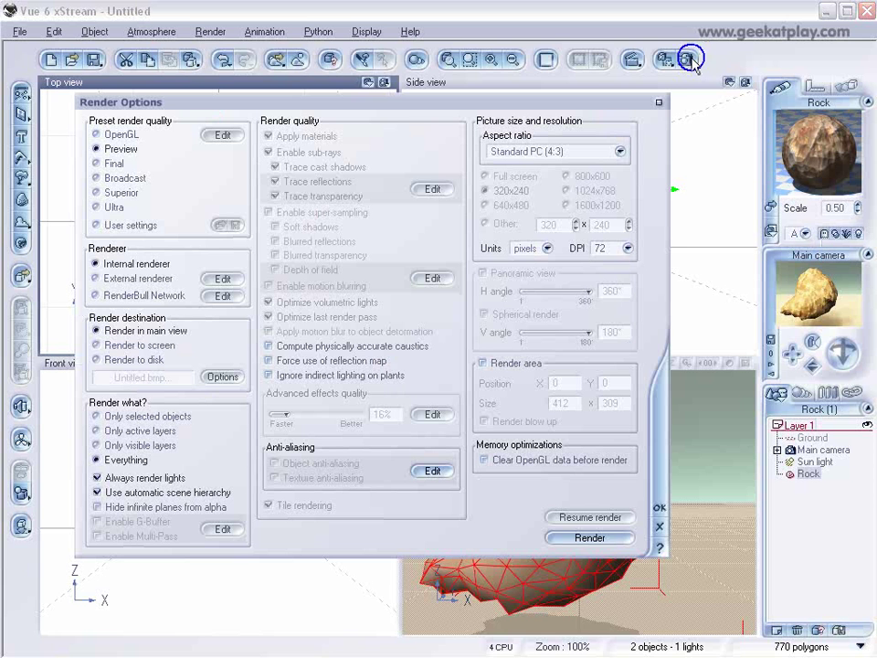
left_click(99, 345)
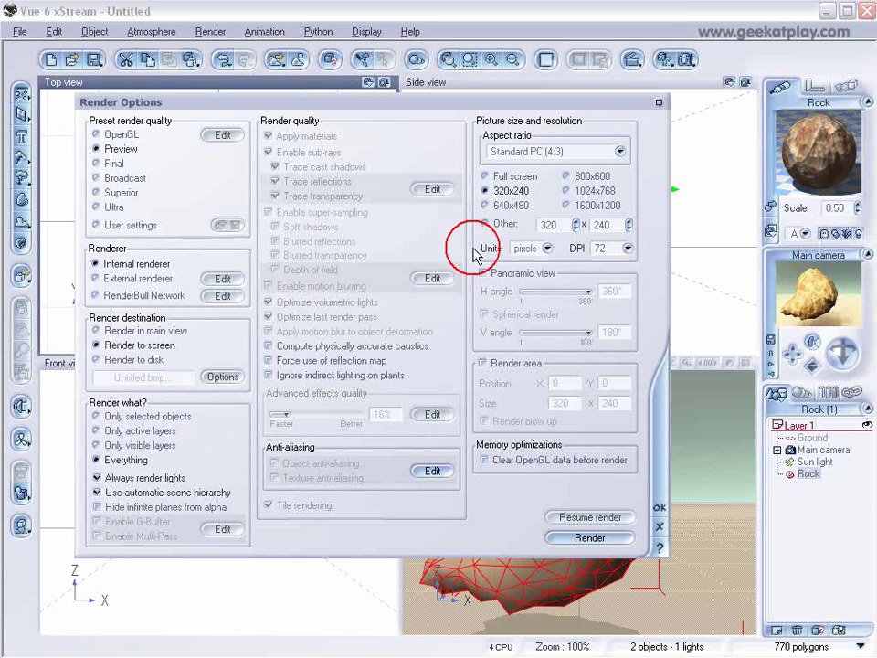
left_click(485, 205)
left_click(660, 507)
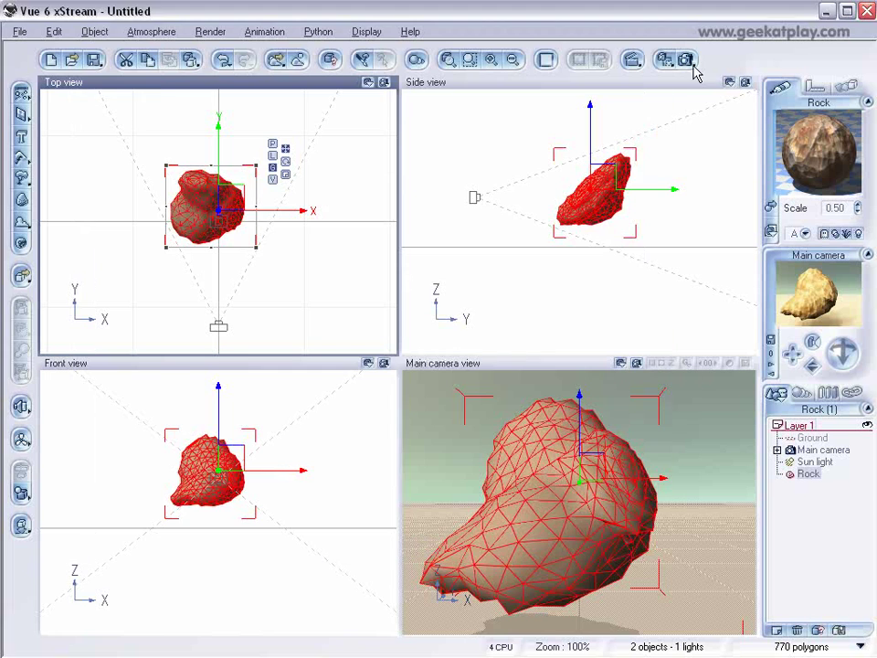
left_click(687, 60)
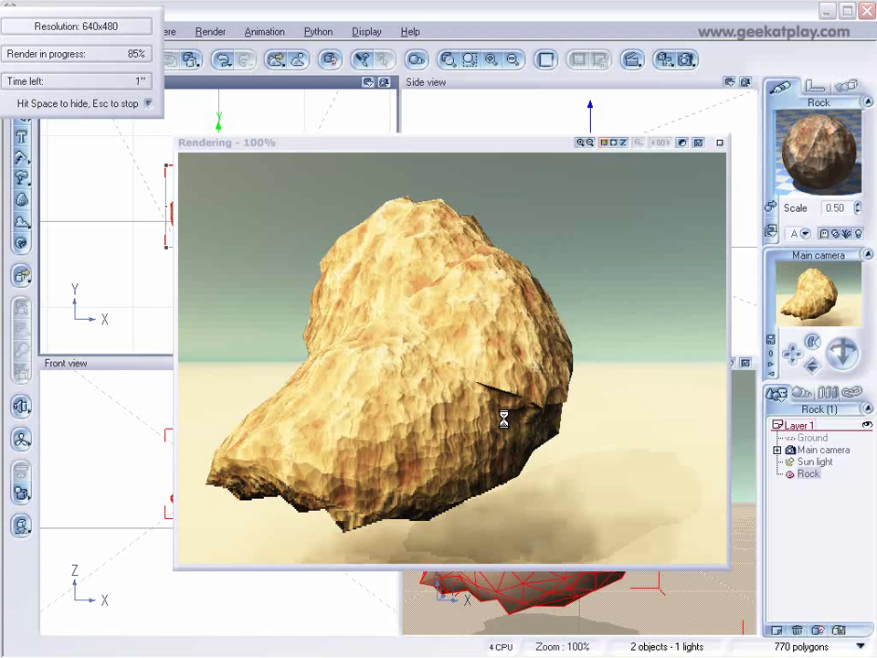
left_click(719, 143)
Step: Open the rock's Chipped material in the Advanced Material Editor and change its type to Mixed material
double_click(842, 172)
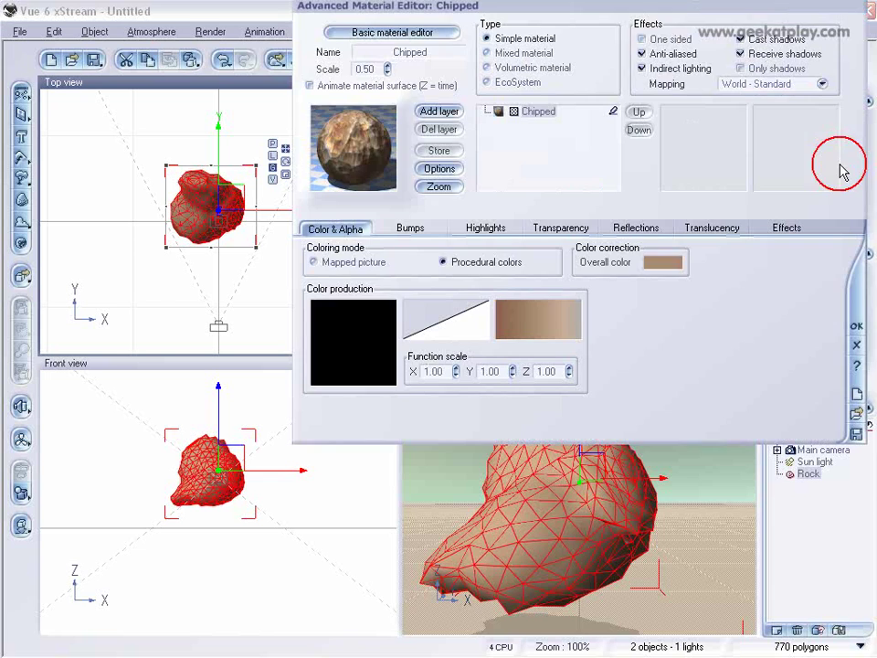
left_click_drag(568, 29, 407, 200)
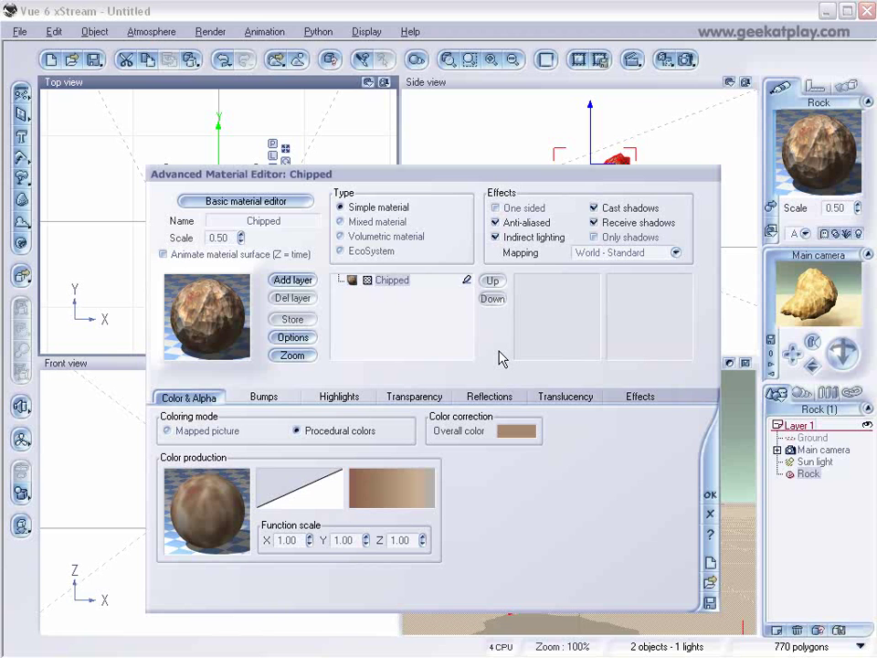
left_click(353, 221)
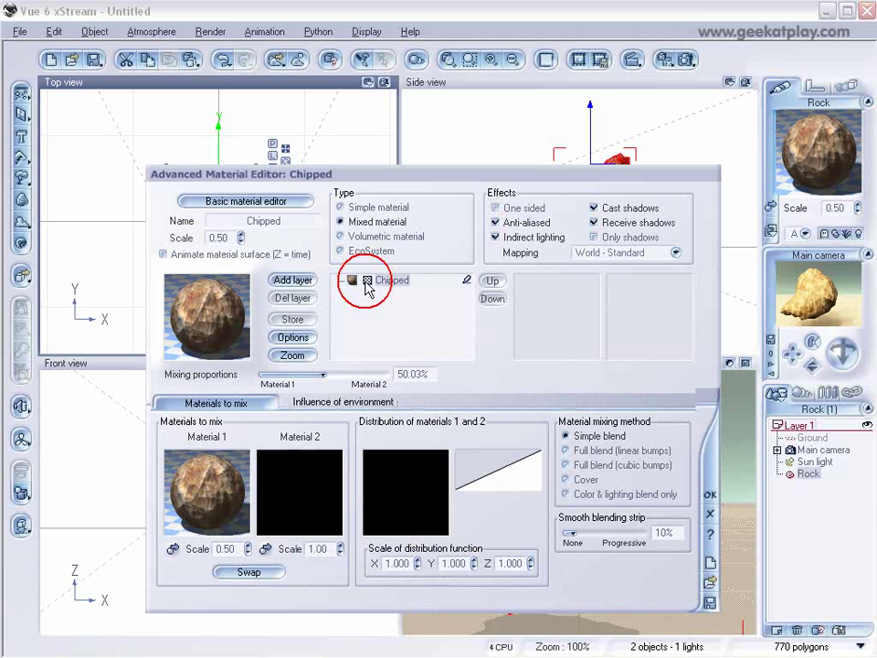
Step: Replace the Chipped sub-material of the mix with the Default material from the Rocks collection
left_click(402, 293)
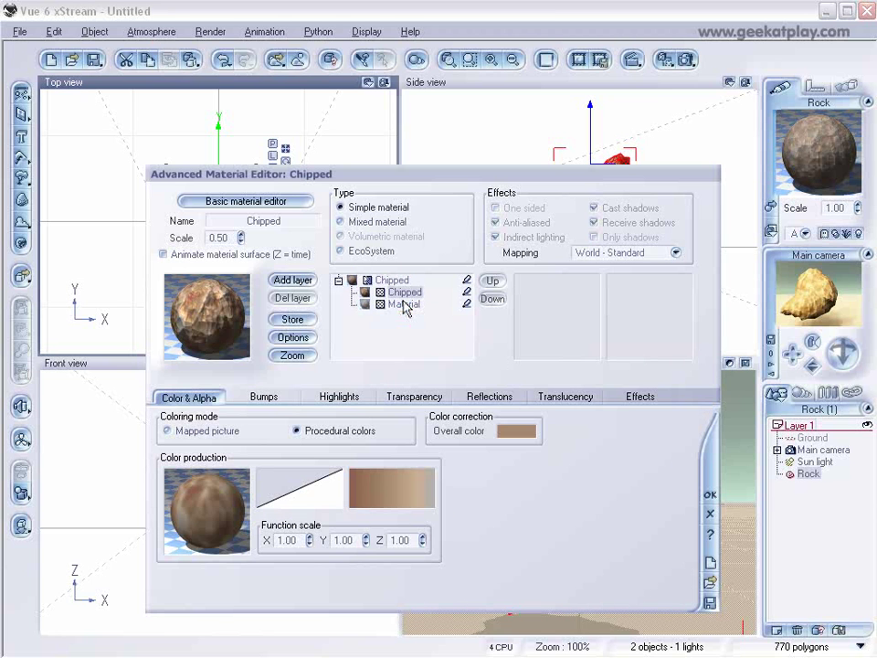
left_click(405, 305)
left_click(364, 294)
left_click(240, 360)
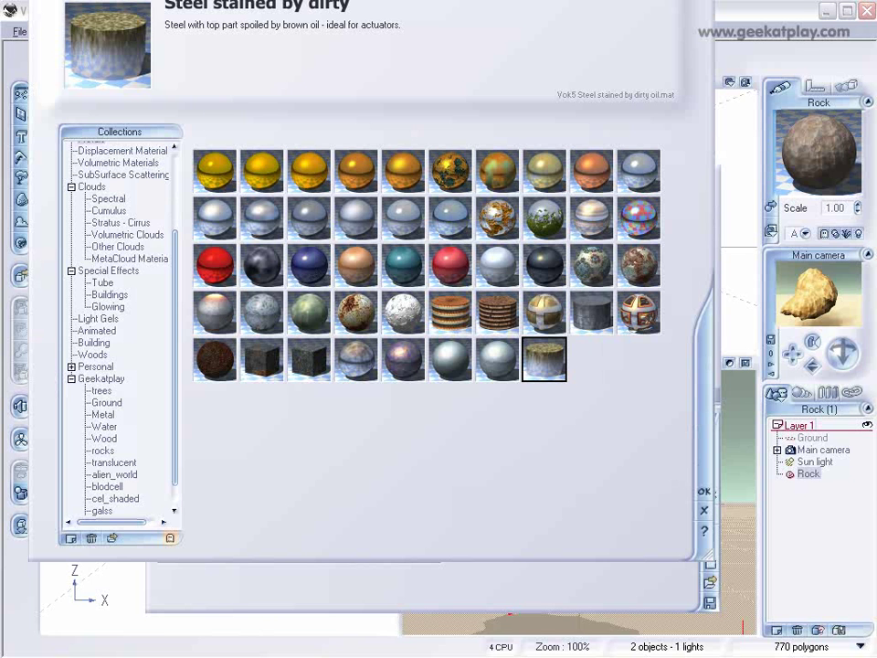
left_click_drag(292, 0, 288, 71)
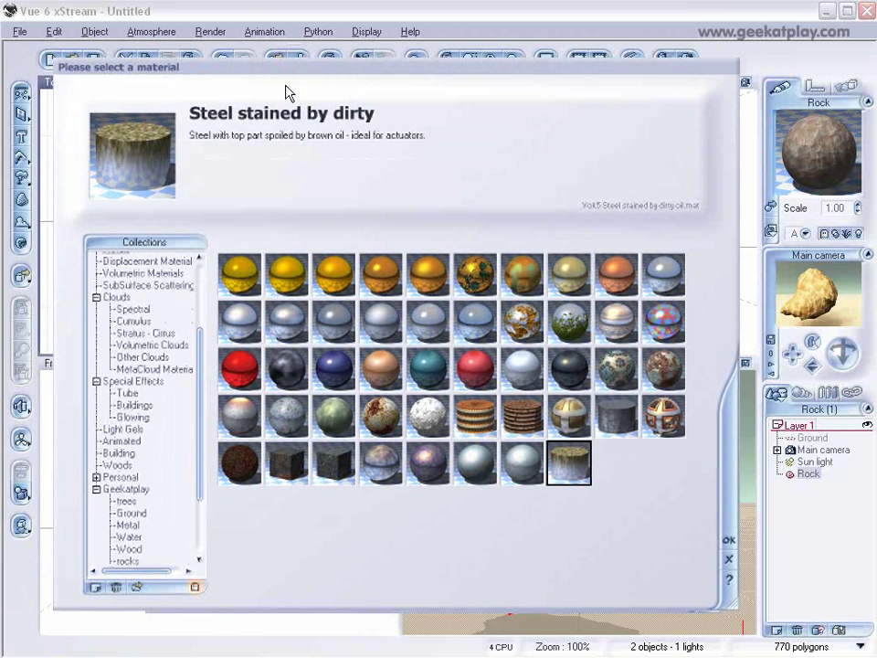
left_click_drag(195, 359, 201, 293)
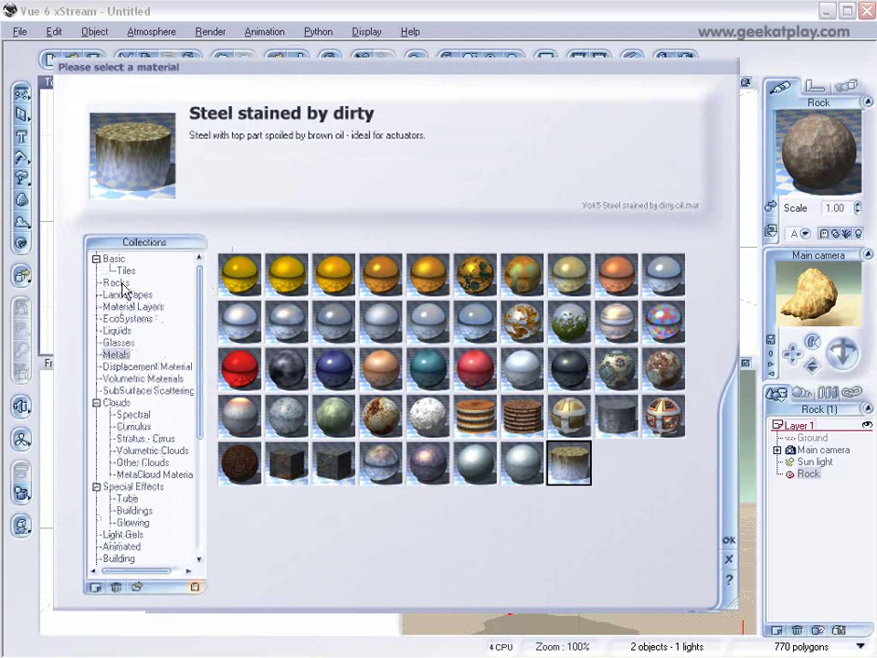
left_click(241, 277)
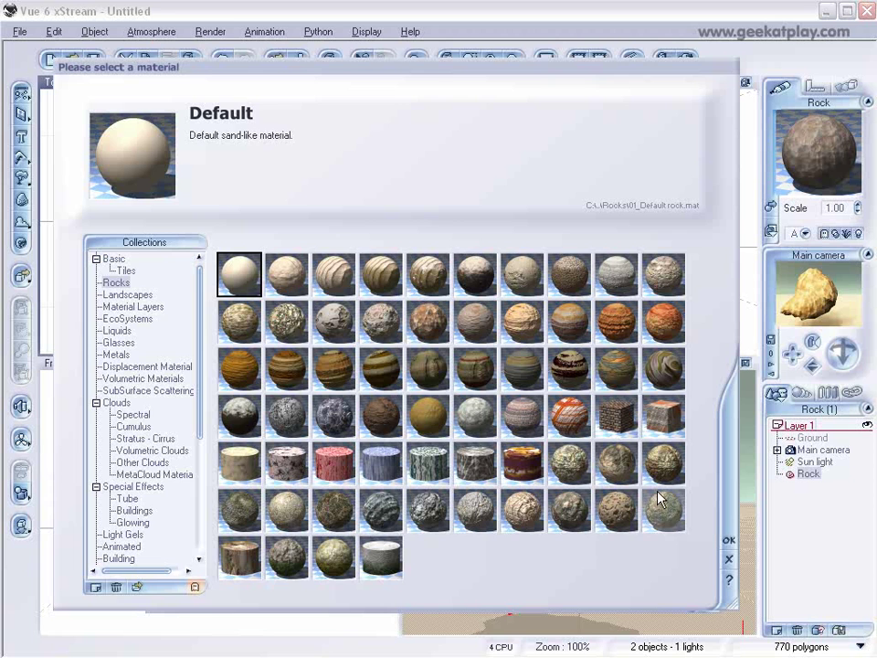
left_click(728, 540)
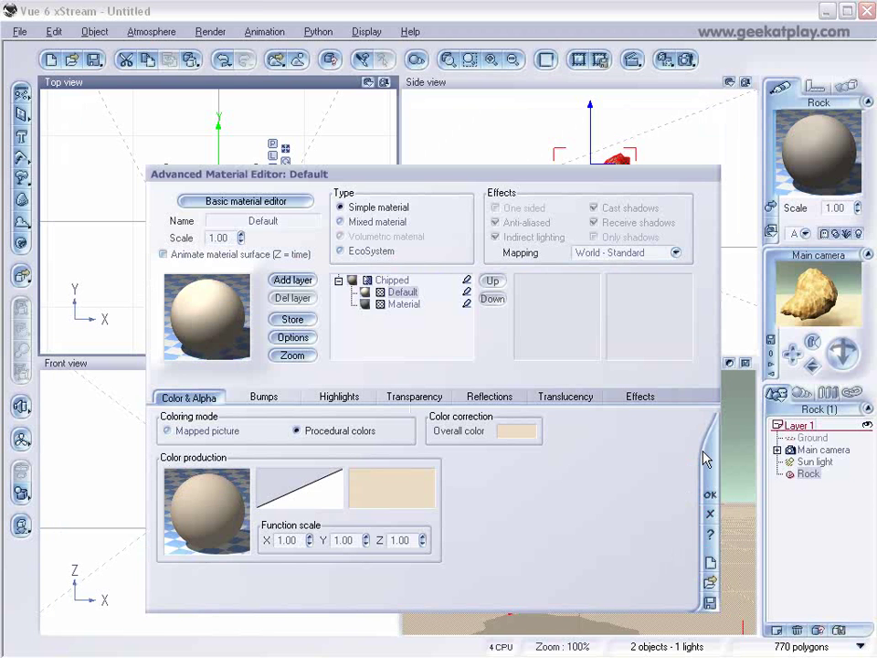
Step: Open the color function of the Default sub-material for editing and spread its nodes apart in the graph
left_click(405, 304)
left_click(398, 292)
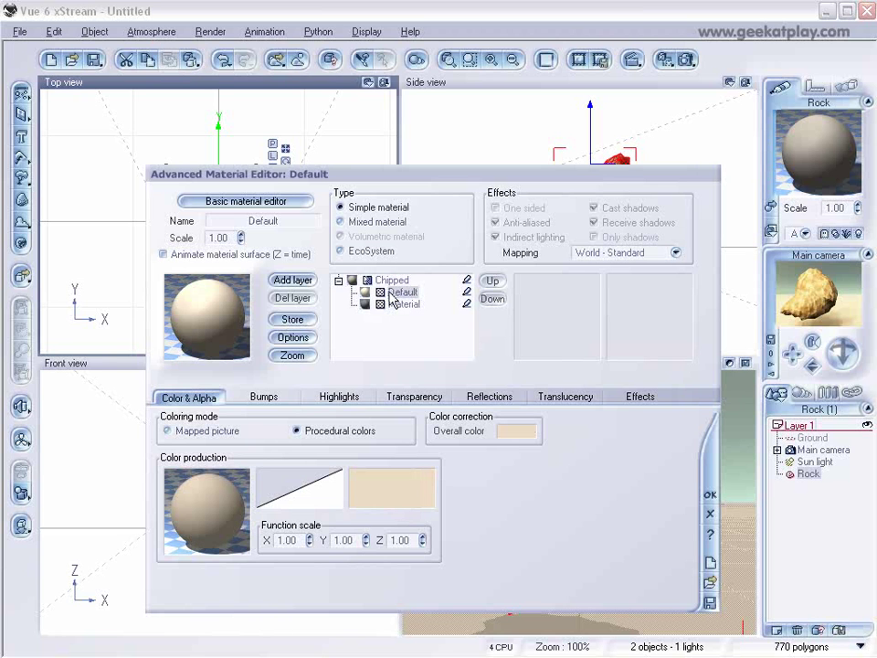
right_click(223, 487)
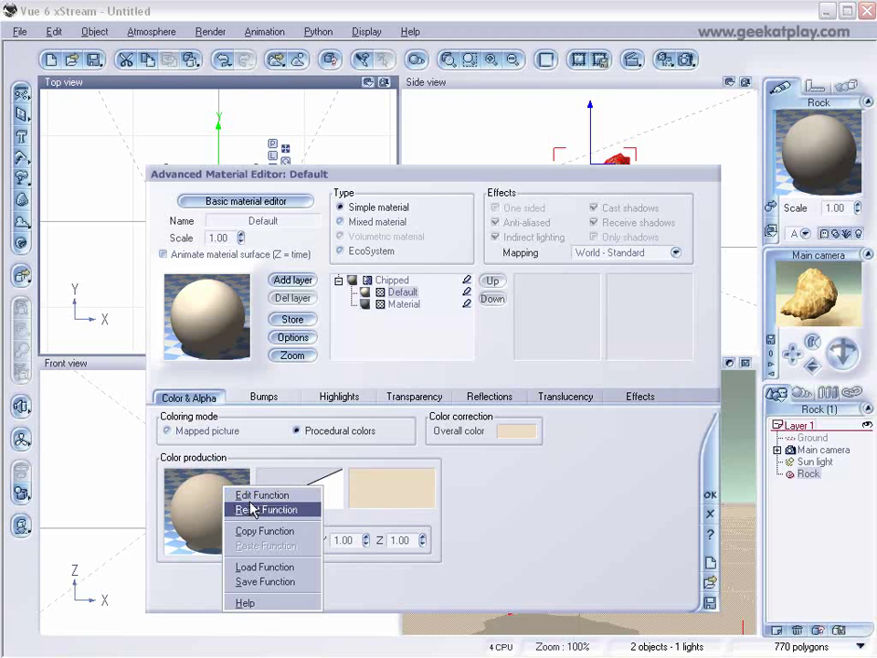
left_click(239, 495)
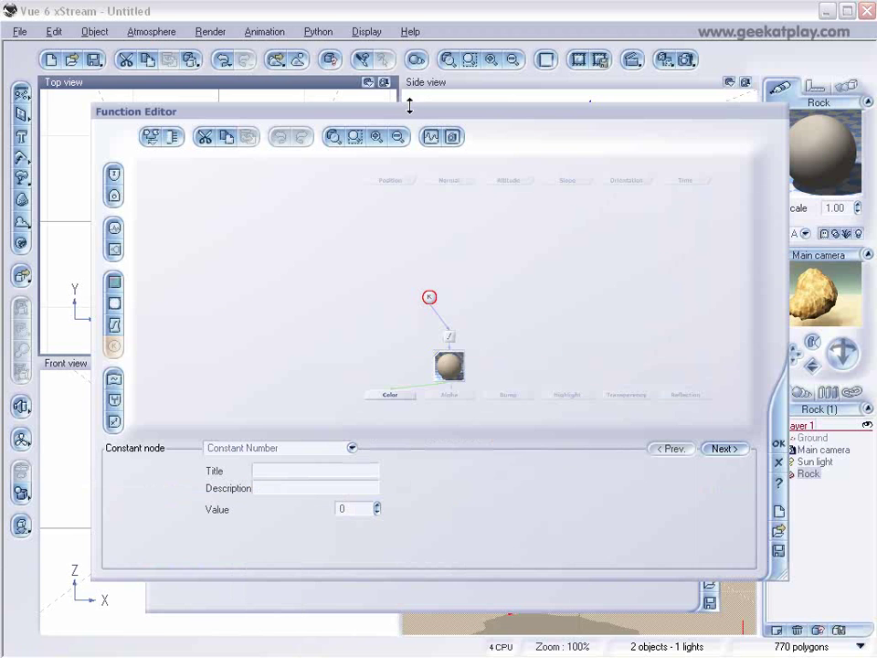
left_click_drag(410, 110, 402, 93)
left_click(416, 334)
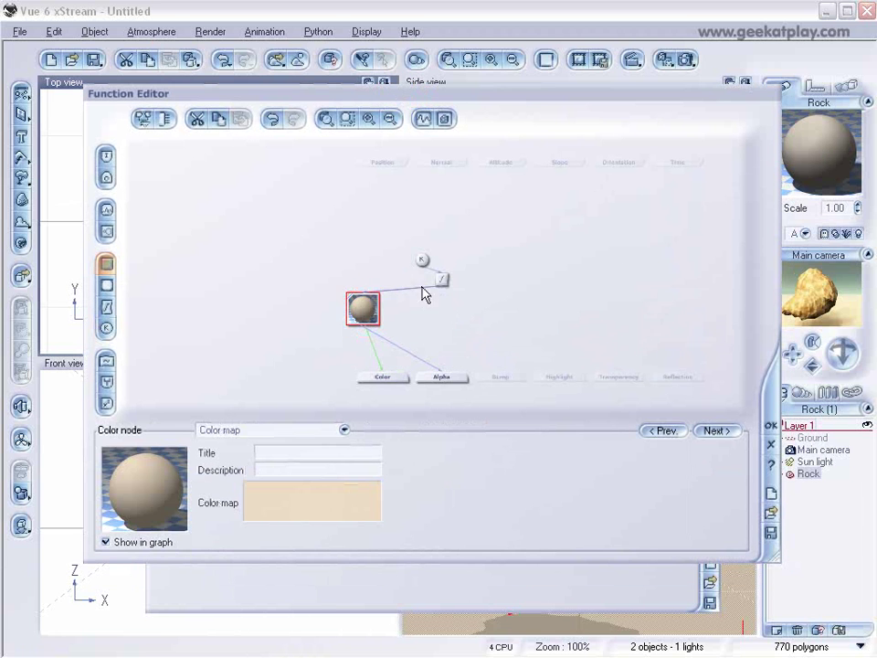
left_click(439, 283)
left_click(416, 239)
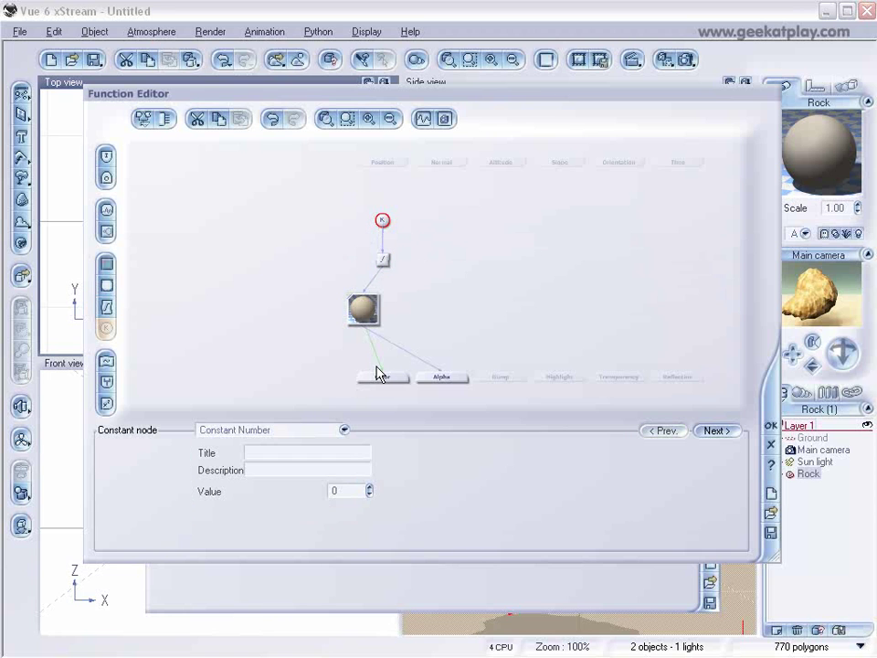
Step: Feed the Bump output from a projected texture map node using map1.jpg, tidy the nodes and accept the function
left_click(503, 376)
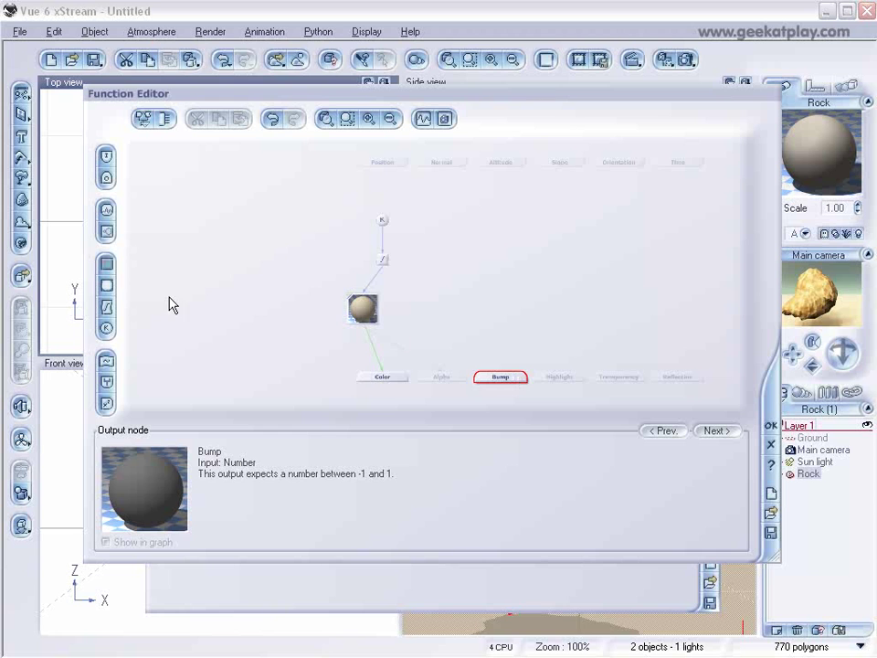
left_click(108, 286)
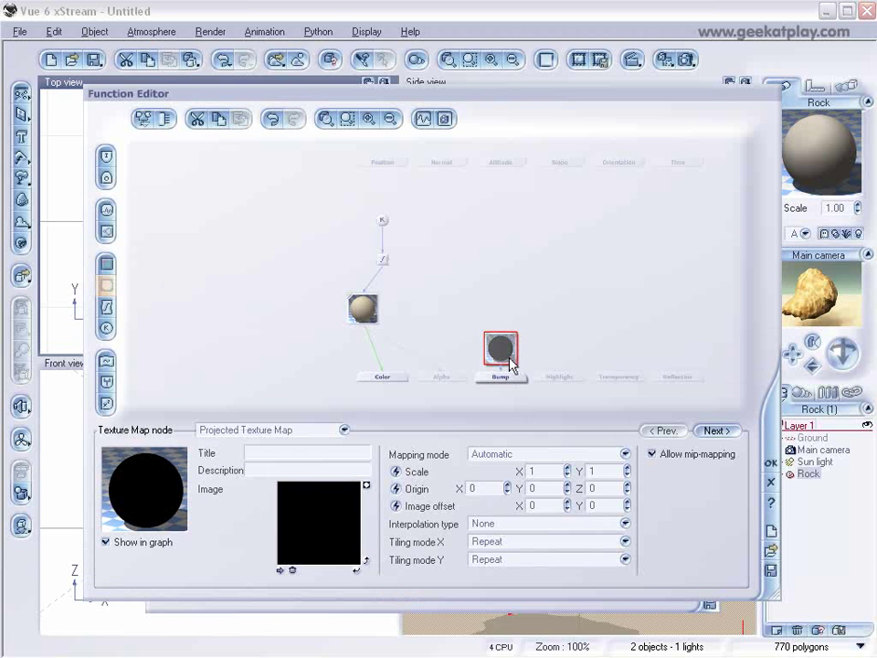
left_click(281, 570)
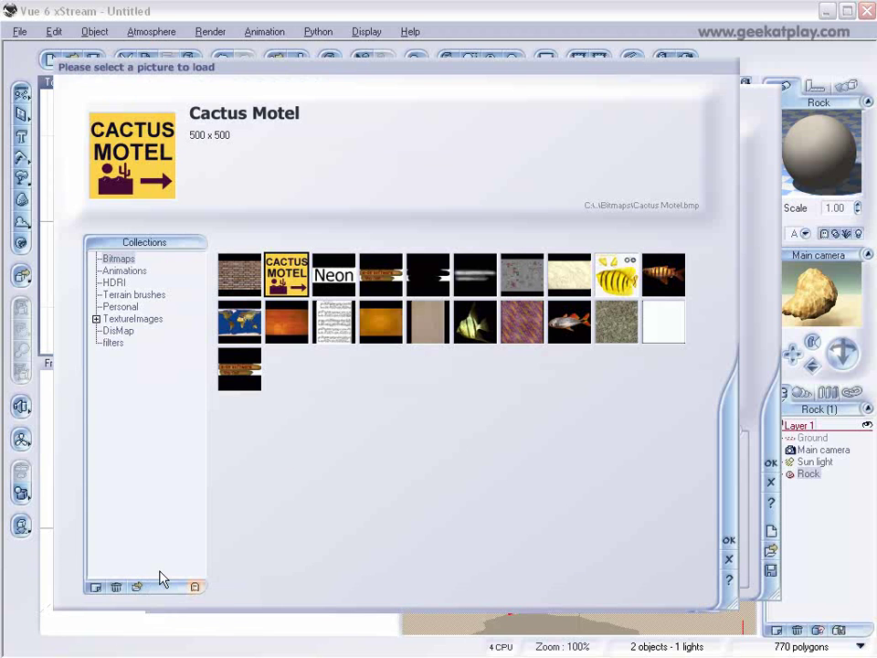
left_click(338, 242)
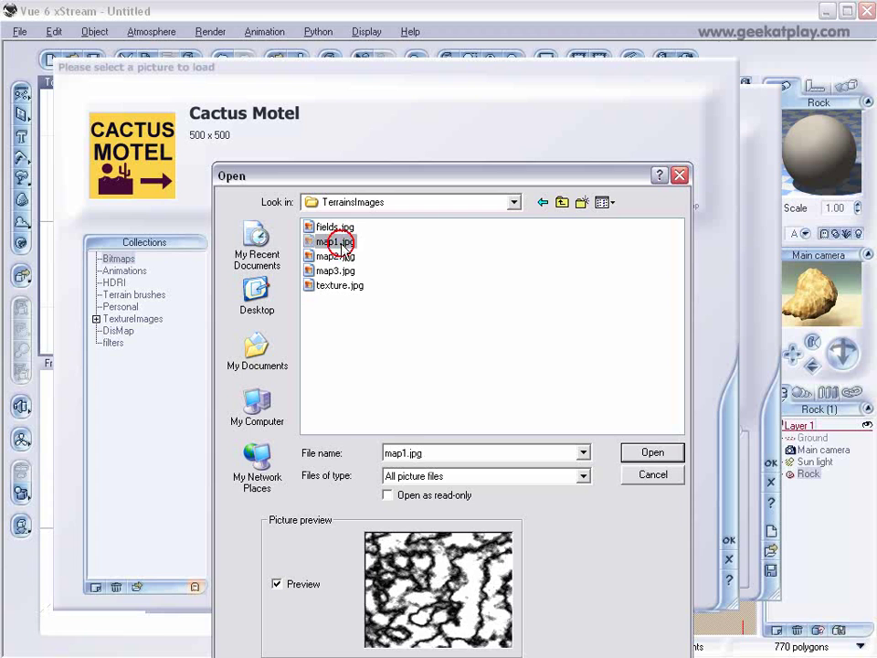
left_click(653, 454)
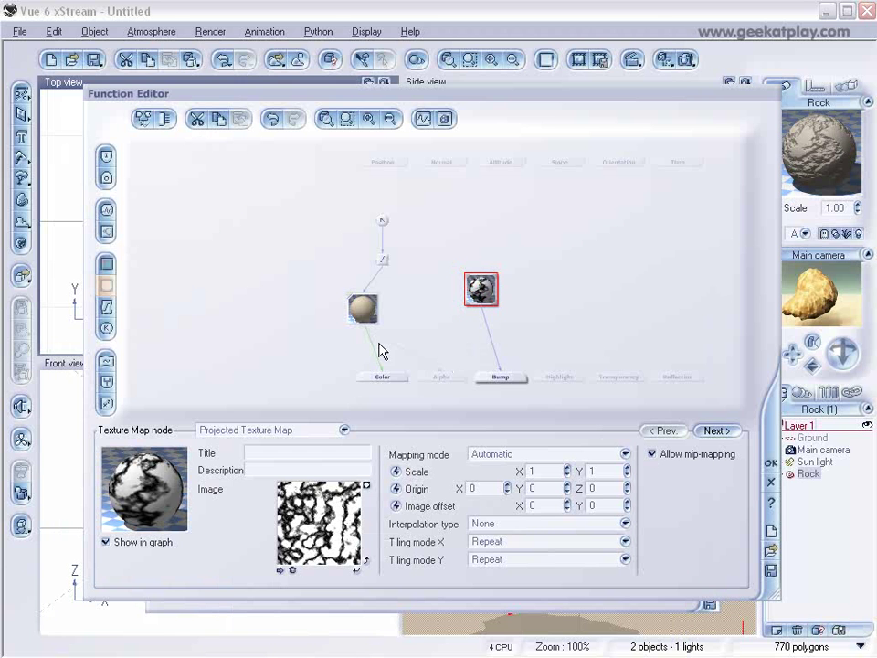
left_click(383, 288)
left_click(479, 290)
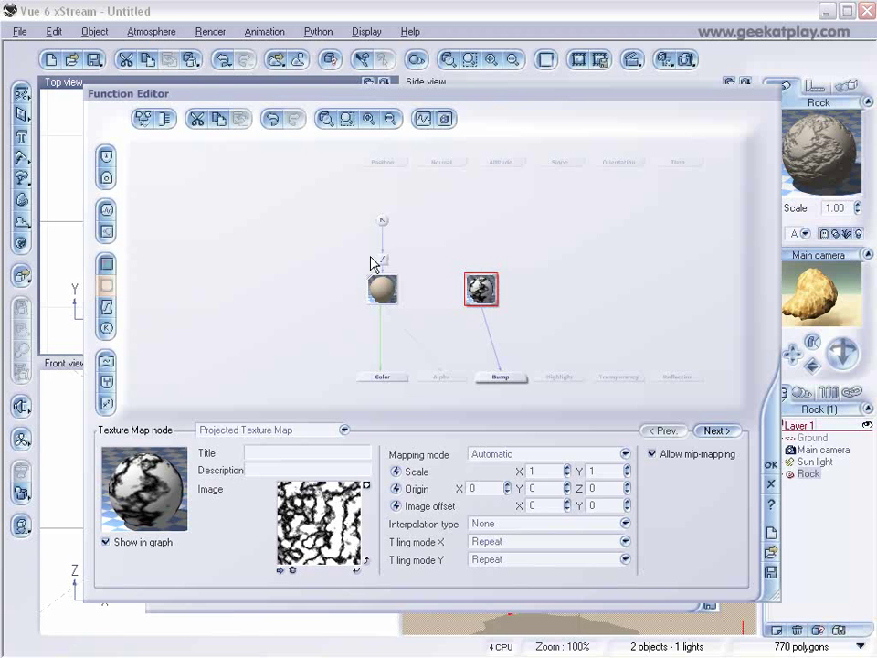
left_click(770, 464)
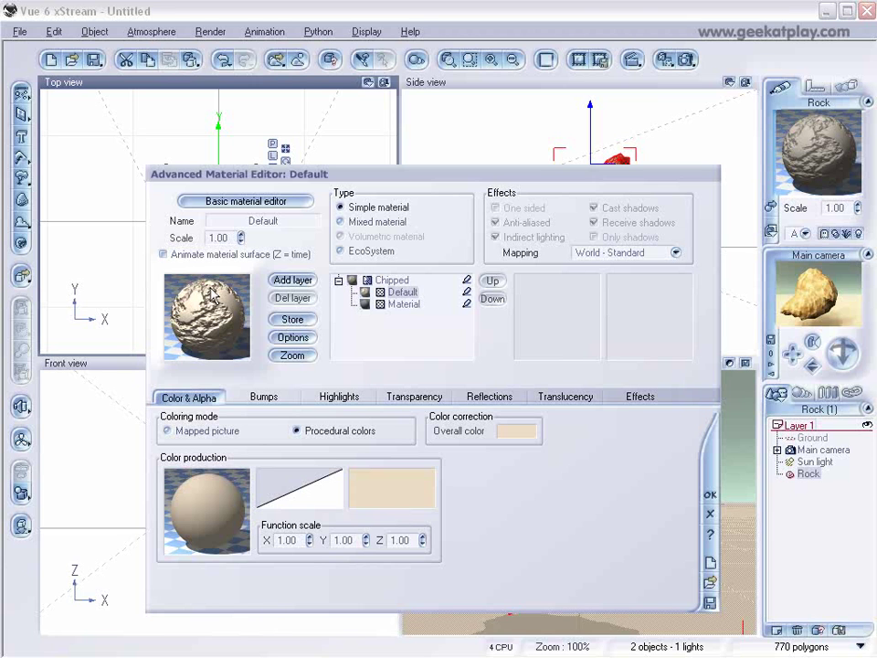
Step: Edit the Chipped mix's distribution function and add a projected texture map node well above the Distribution output
left_click(391, 280)
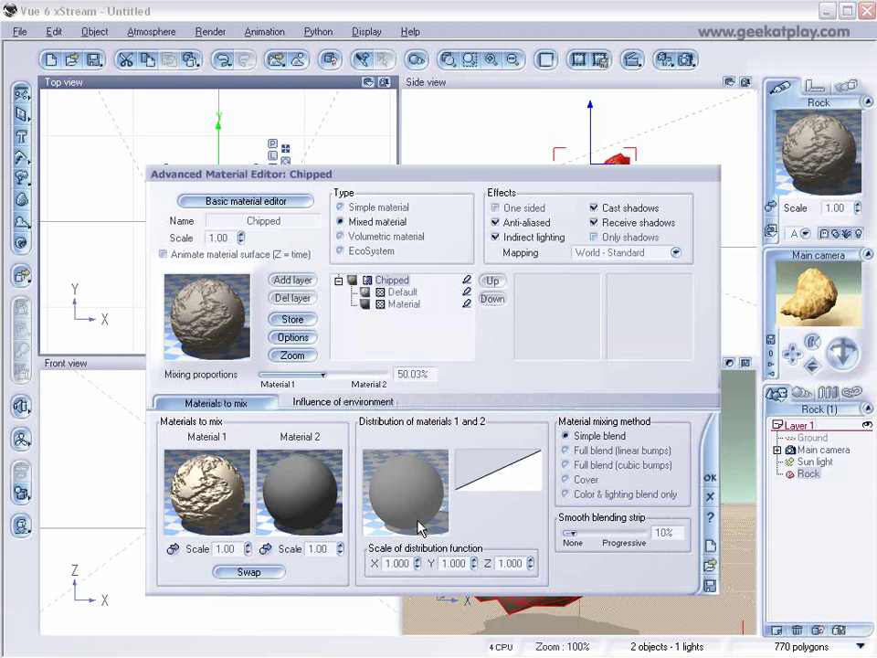
right_click(413, 471)
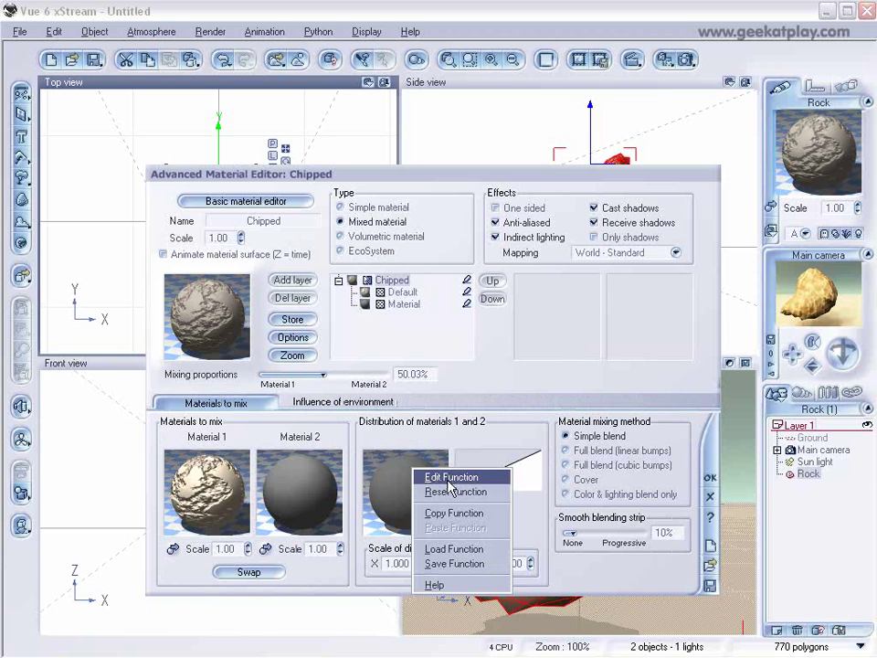
left_click(426, 477)
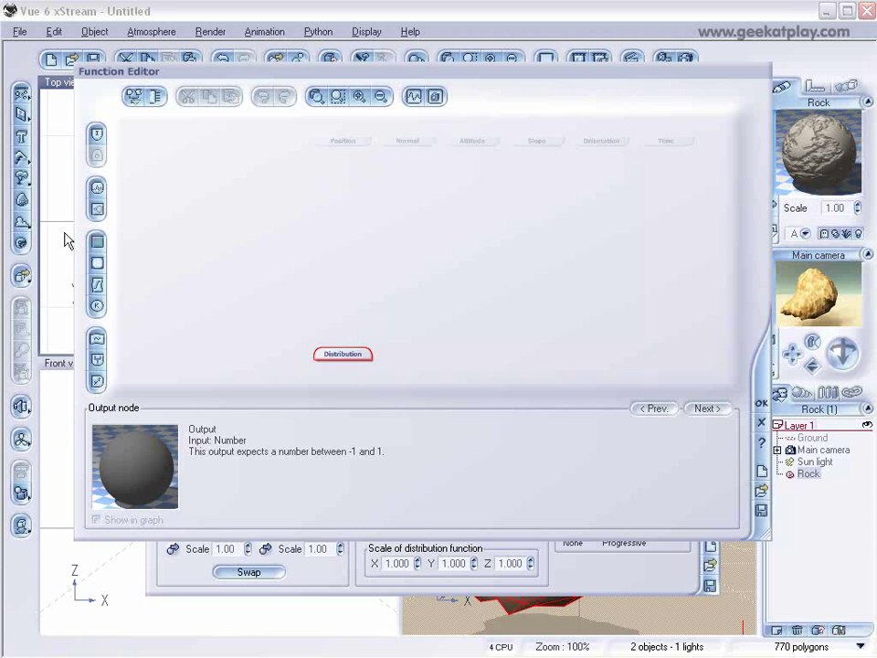
left_click(97, 265)
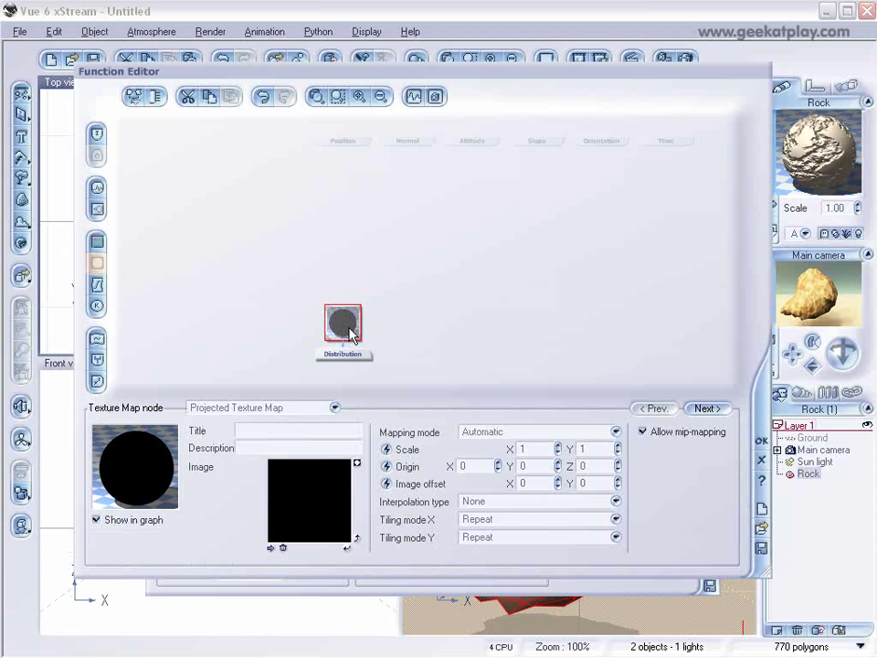
left_click_drag(337, 314, 335, 210)
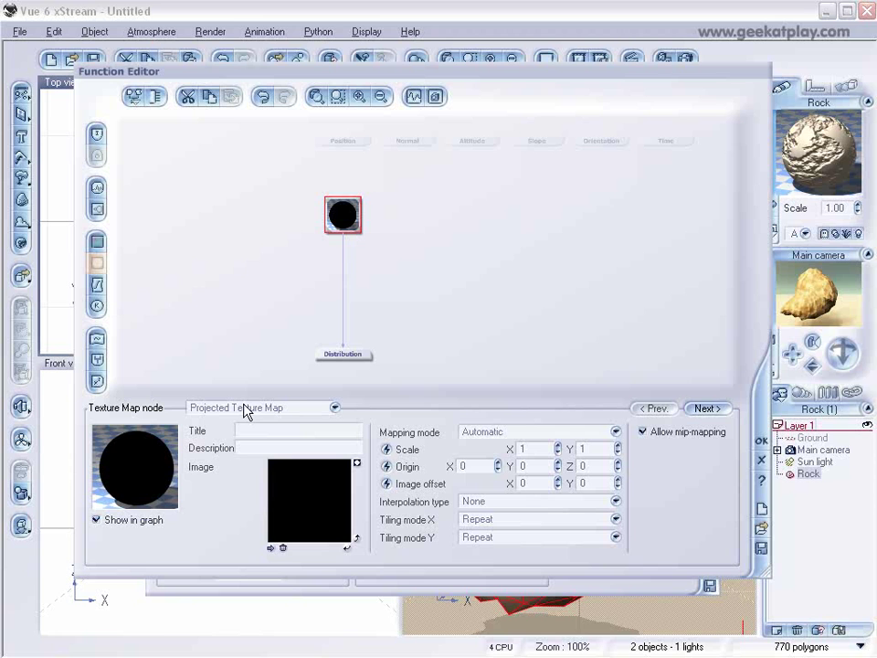
Step: Load map1.jpg as the image of the distribution's texture map node
left_click(271, 549)
left_click(137, 587)
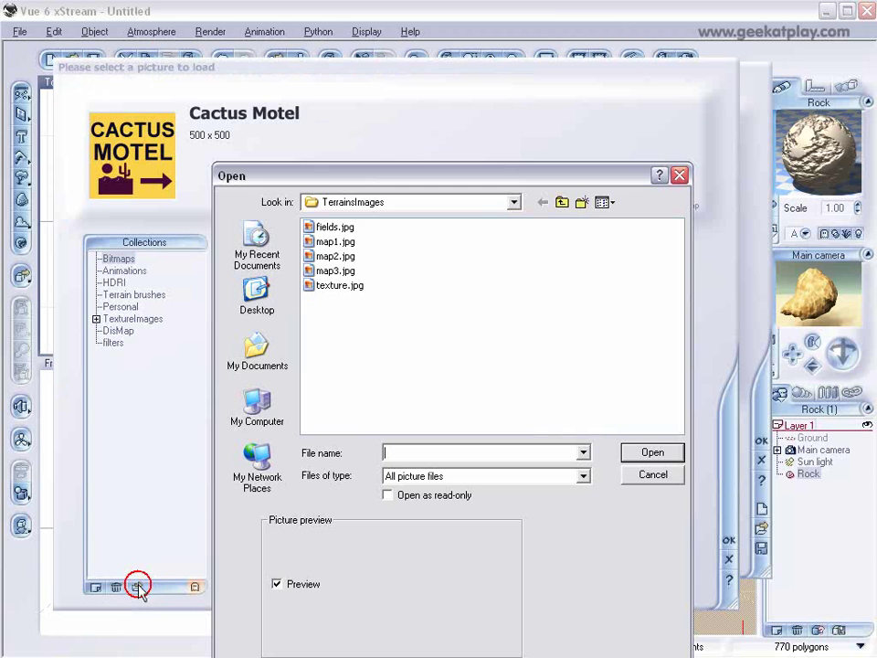
left_click(322, 242)
left_click(640, 451)
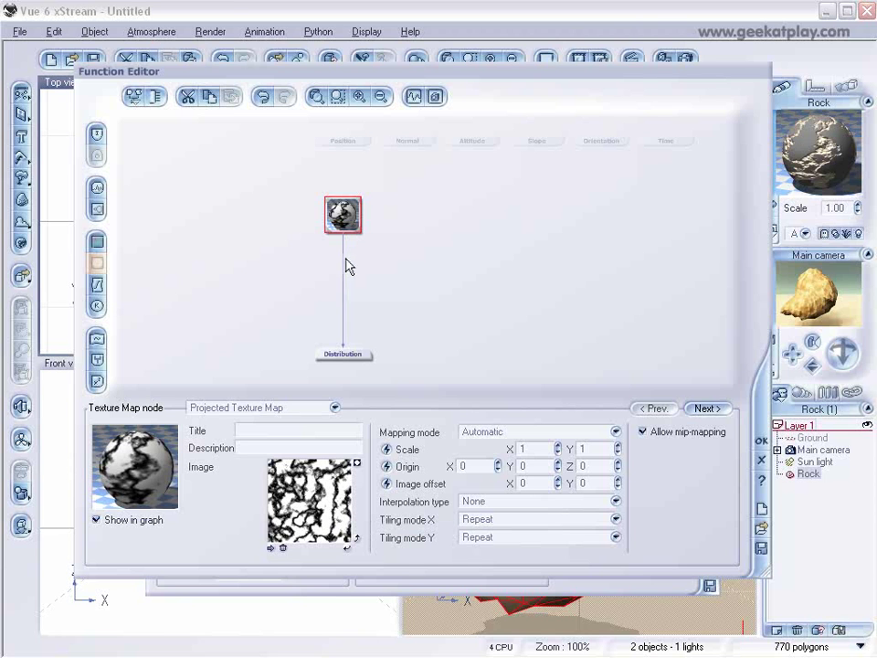
Step: Insert a Filter node on the connection between the projected texture map and the Distribution output
left_click(343, 292)
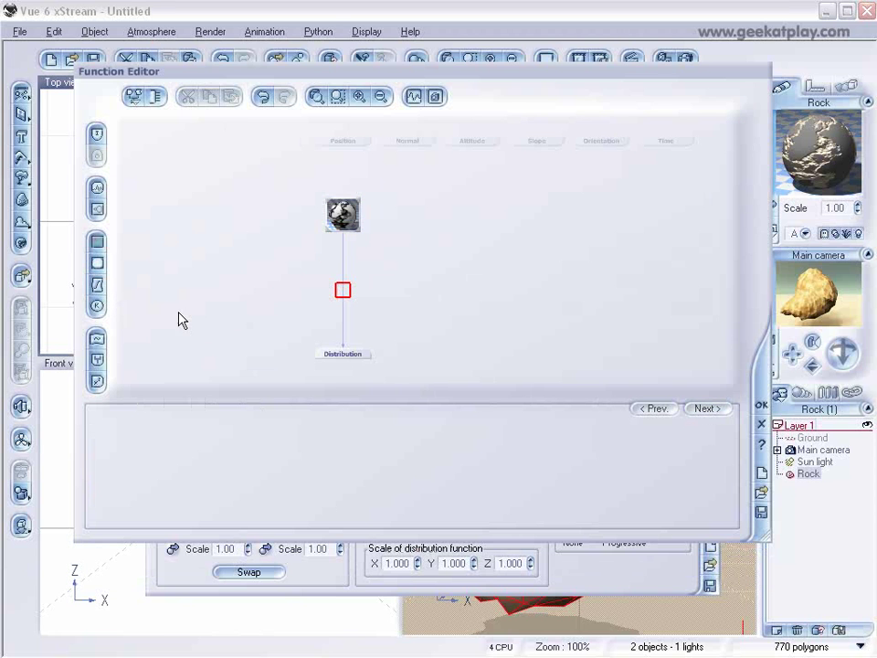
left_click(345, 318)
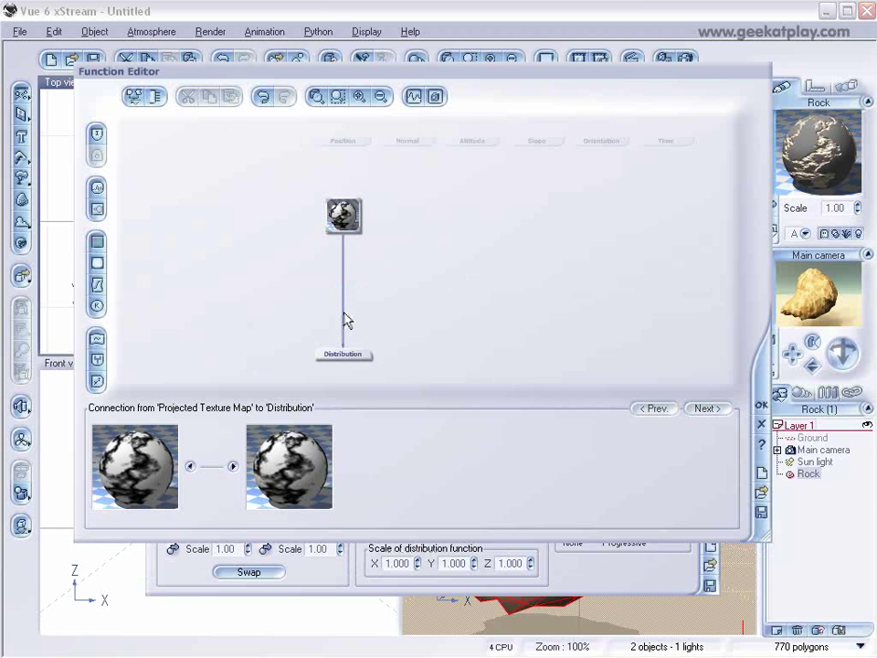
left_click(96, 284)
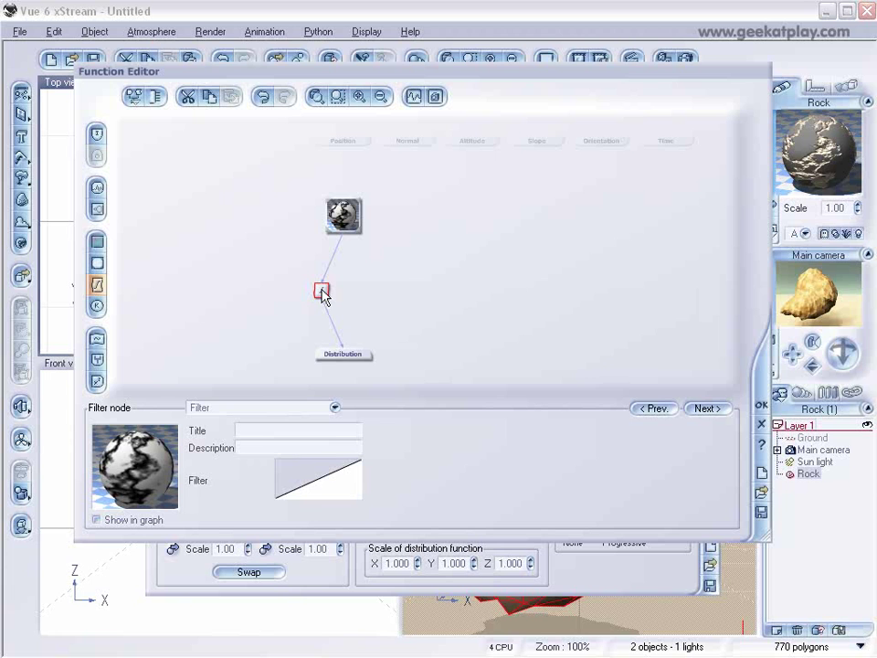
Step: Bend the node's filter curve down with a new keypoint at about X 0.02, Y -0.37, and accept the distribution function
right_click(310, 478)
left_click(350, 489)
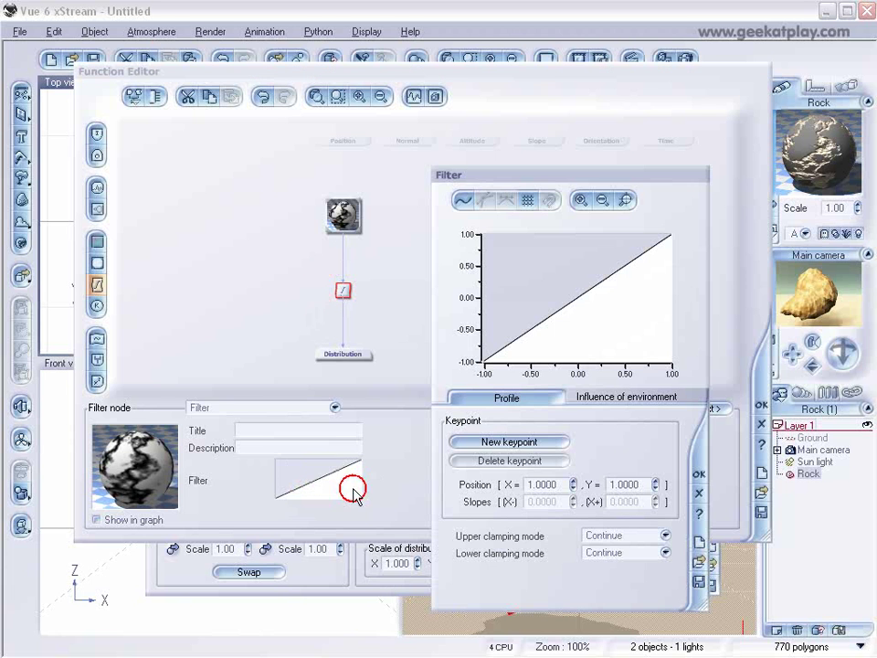
left_click_drag(530, 180, 439, 167)
left_click(490, 284)
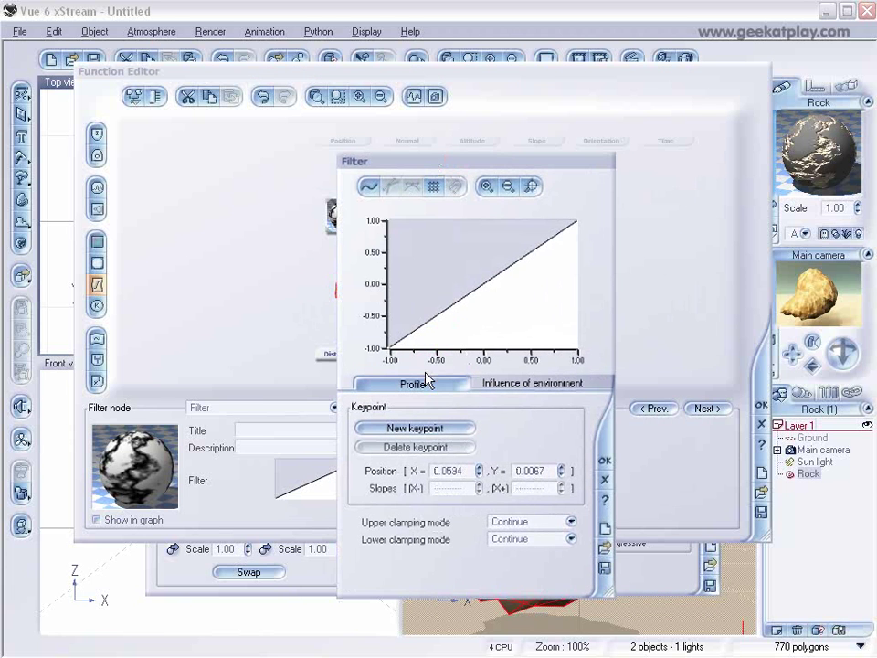
left_click(416, 428)
left_click_drag(492, 284, 486, 307)
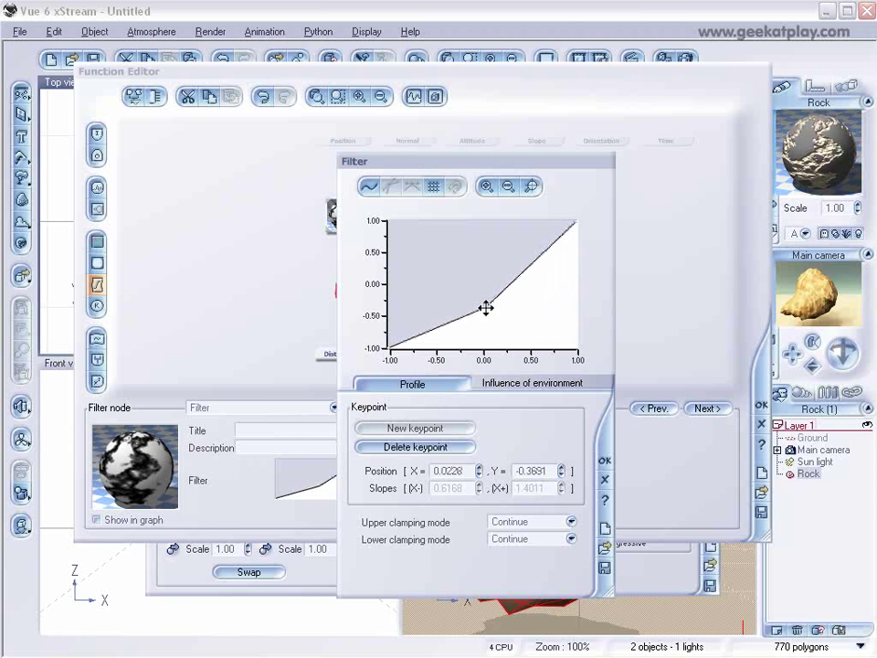
left_click(605, 460)
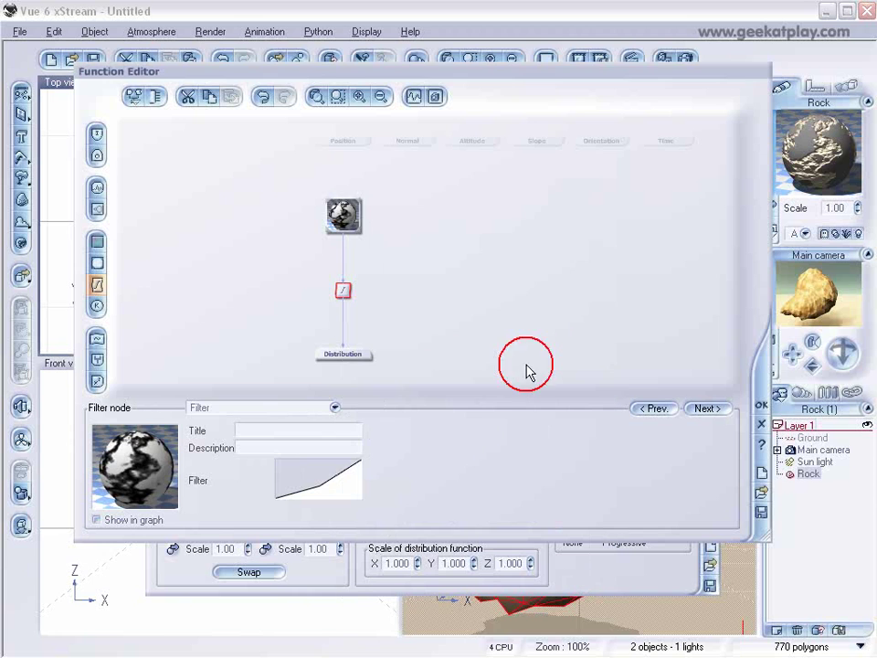
left_click(760, 404)
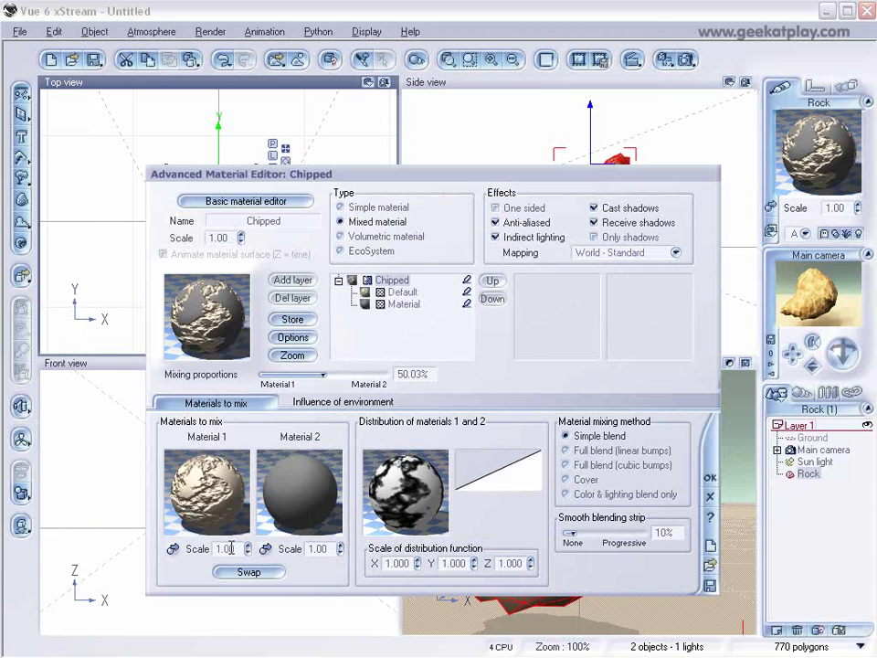
Step: Swap the two mixed materials and raise the distribution filter curve with a new keypoint at about X 0.33, Y 0.85
left_click(251, 572)
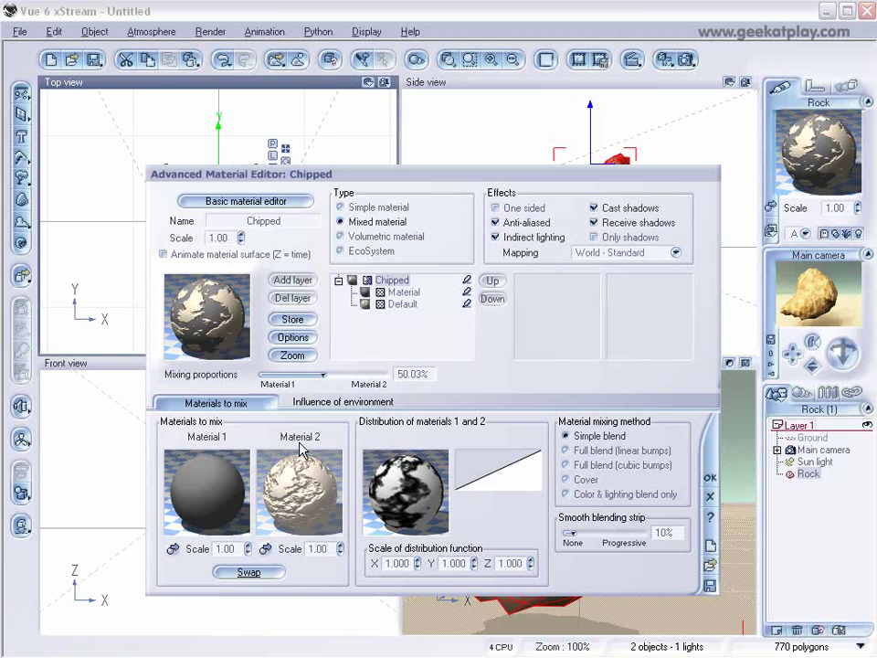
right_click(510, 473)
left_click(539, 481)
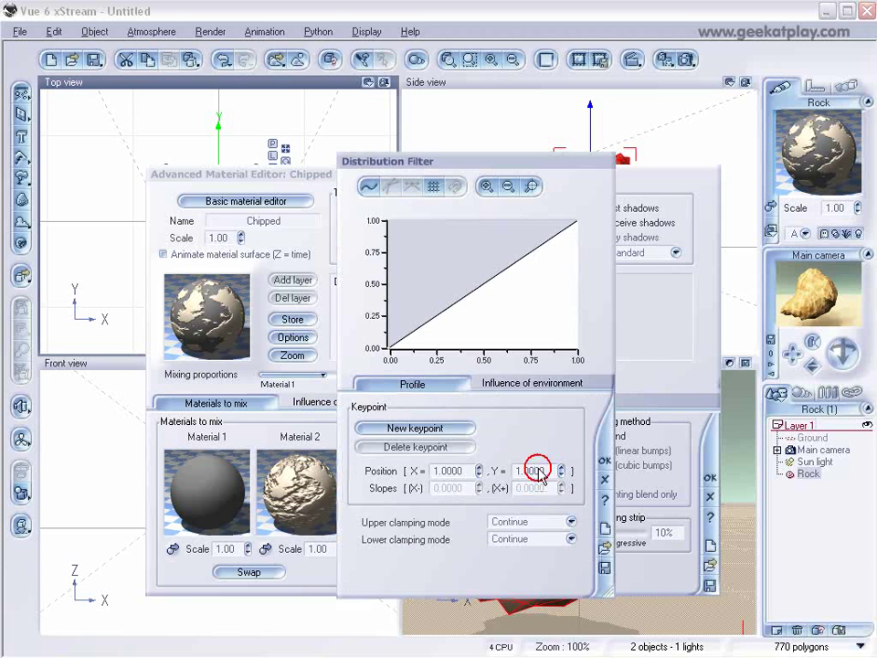
left_click_drag(472, 162, 585, 145)
left_click(590, 271)
left_click(552, 405)
left_click_drag(586, 263, 560, 215)
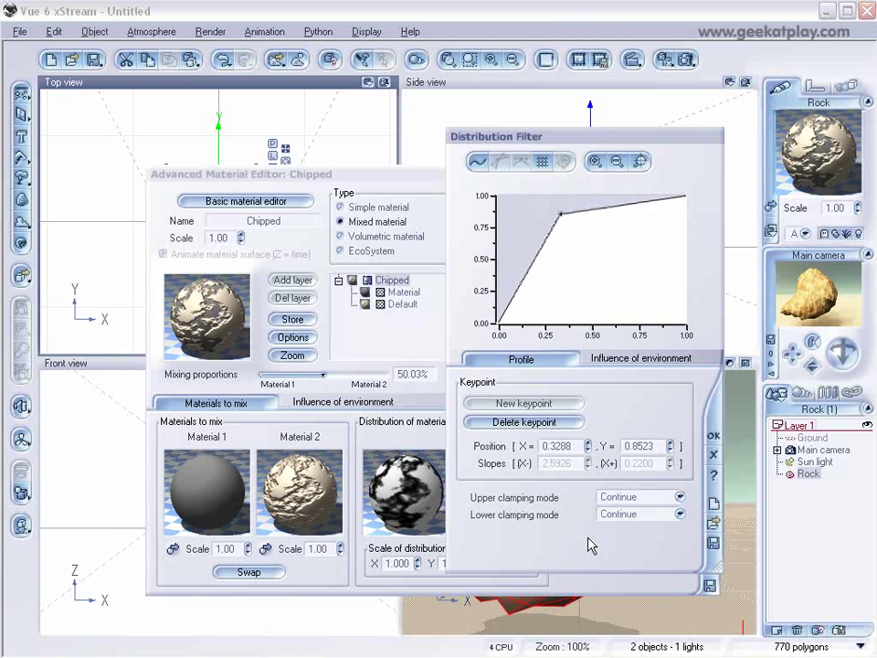
left_click(713, 435)
Step: Set the smooth blending strip to 30% and briefly toggle the highlight color of Material 1 to check its coverage
left_click_drag(666, 528, 592, 528)
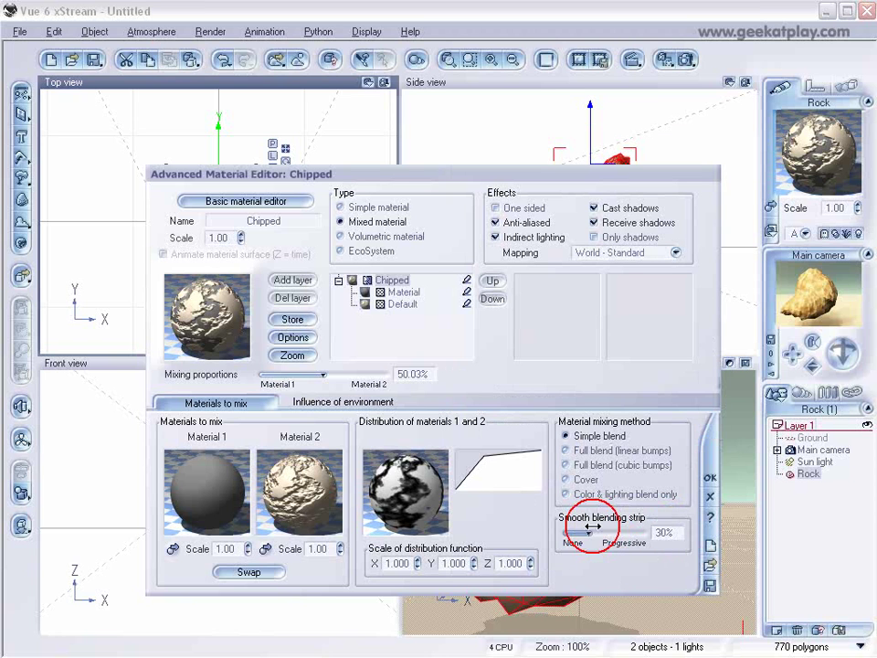
left_click(468, 294)
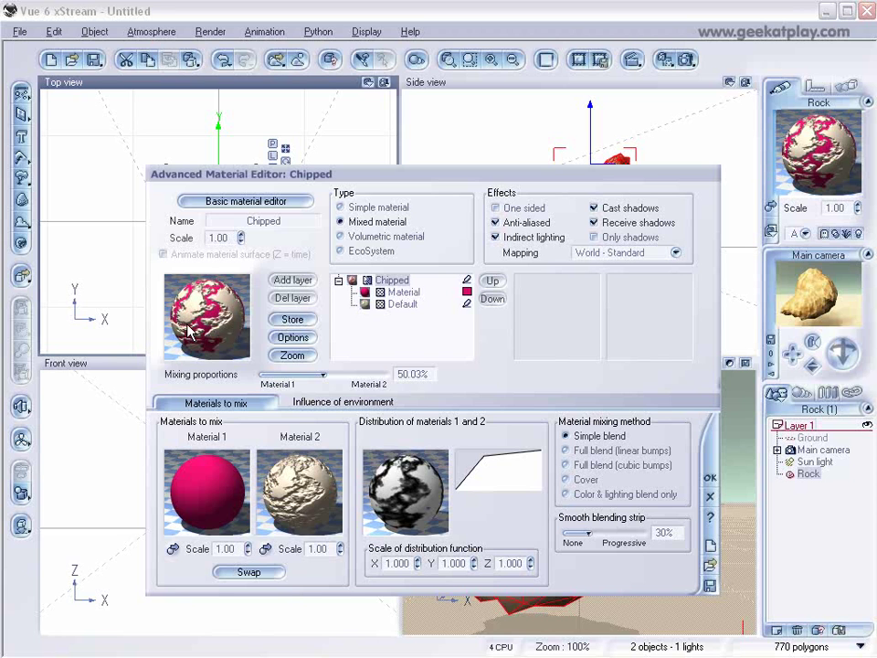
left_click(466, 291)
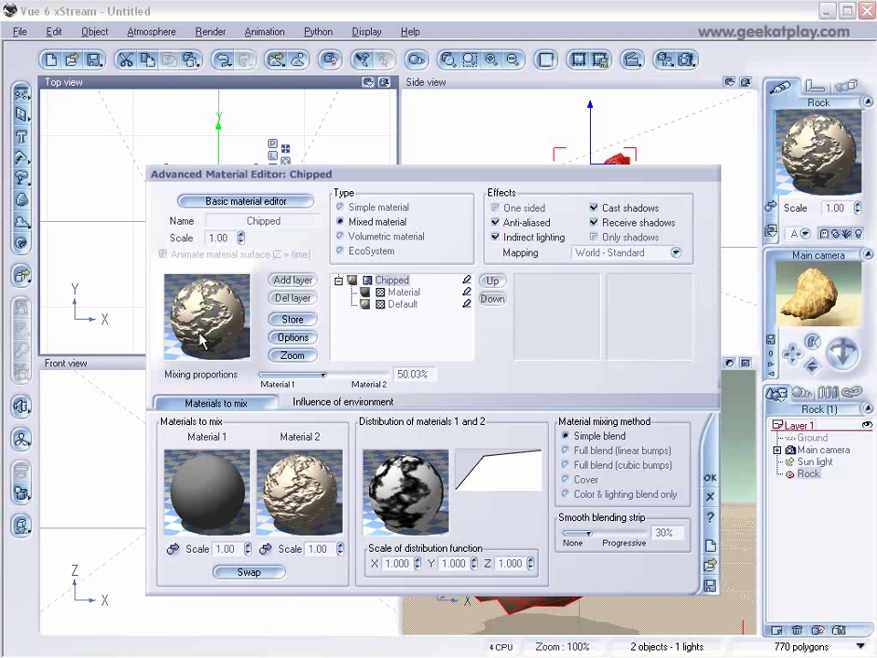
Step: Load the Mossy rock 2 preset from the Rocks collection into the plain gray sub-material of Chipped
left_click(403, 292)
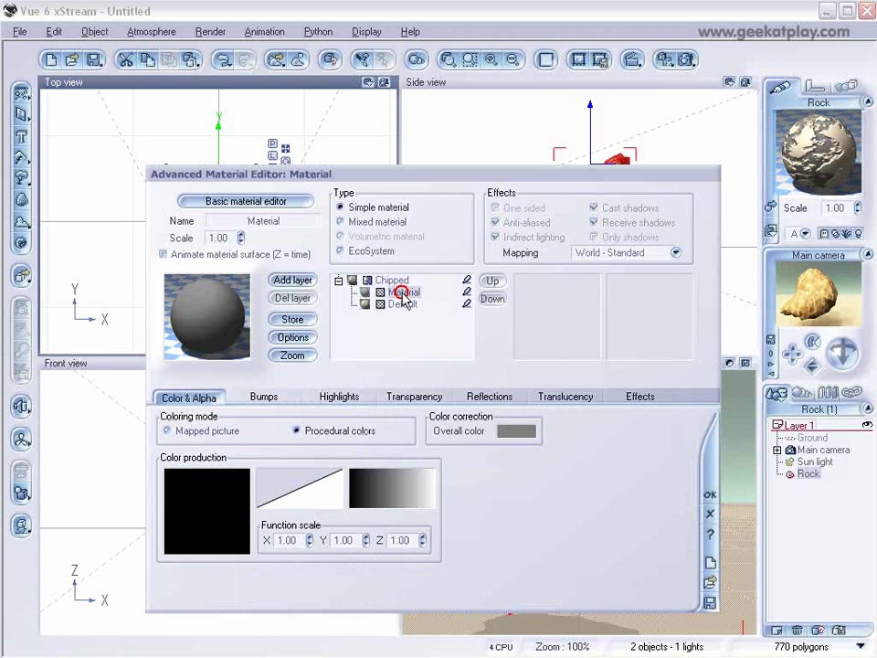
left_click(190, 298)
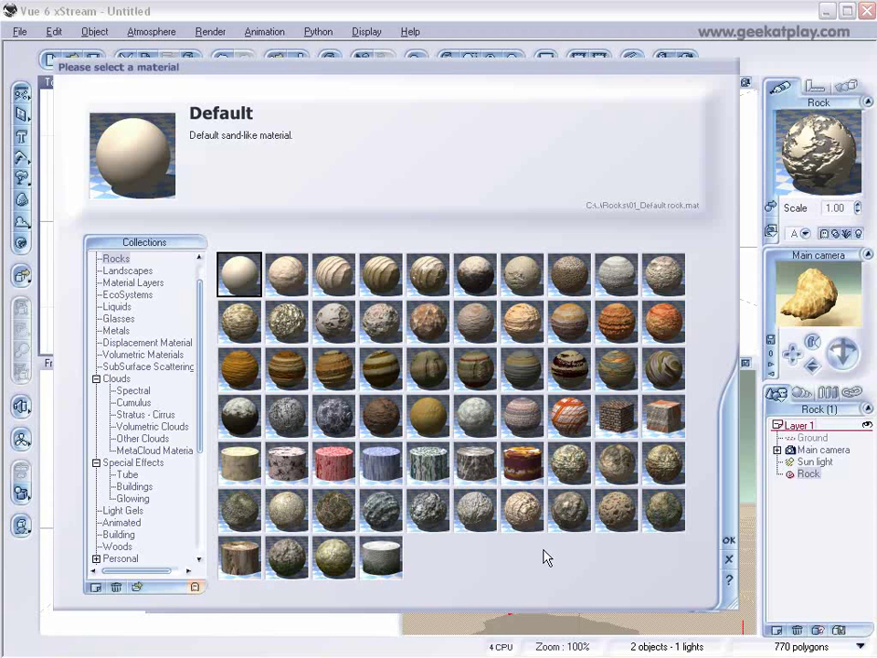
left_click(327, 555)
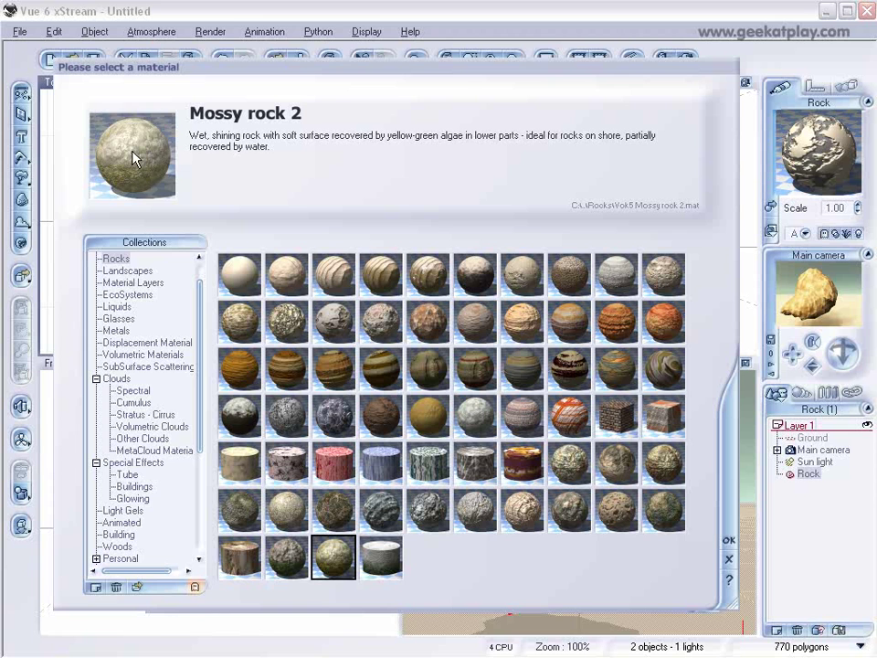
left_click(727, 538)
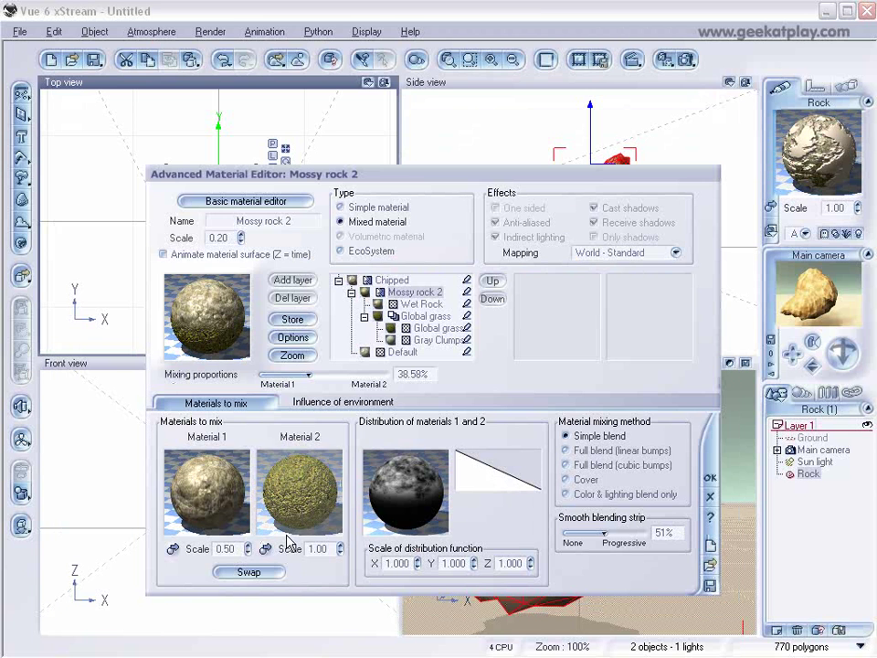
Step: Swap Mossy rock 2's two materials, convert it to a simple material, and delete its Gray Clumps layer
left_click(249, 574)
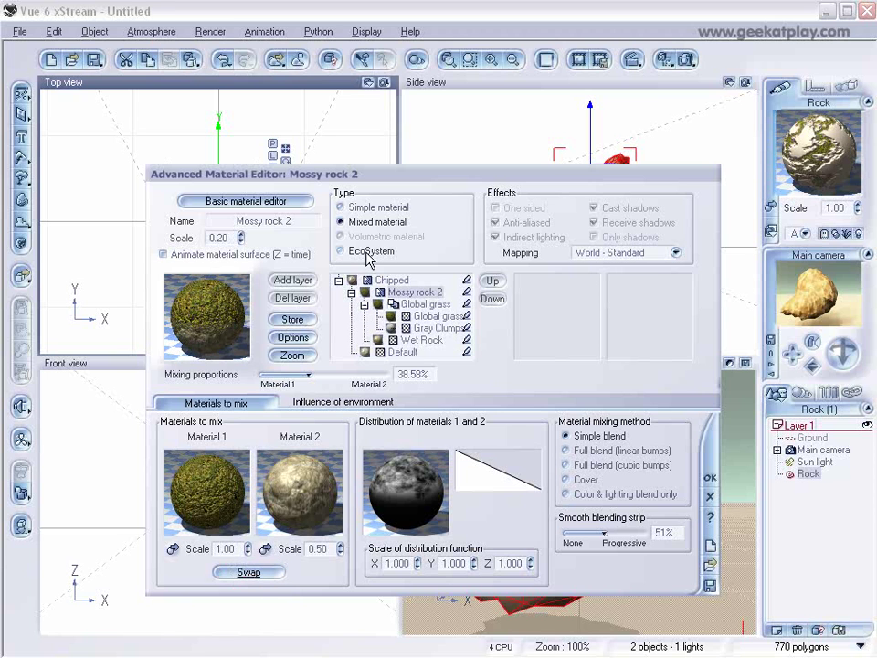
left_click(355, 209)
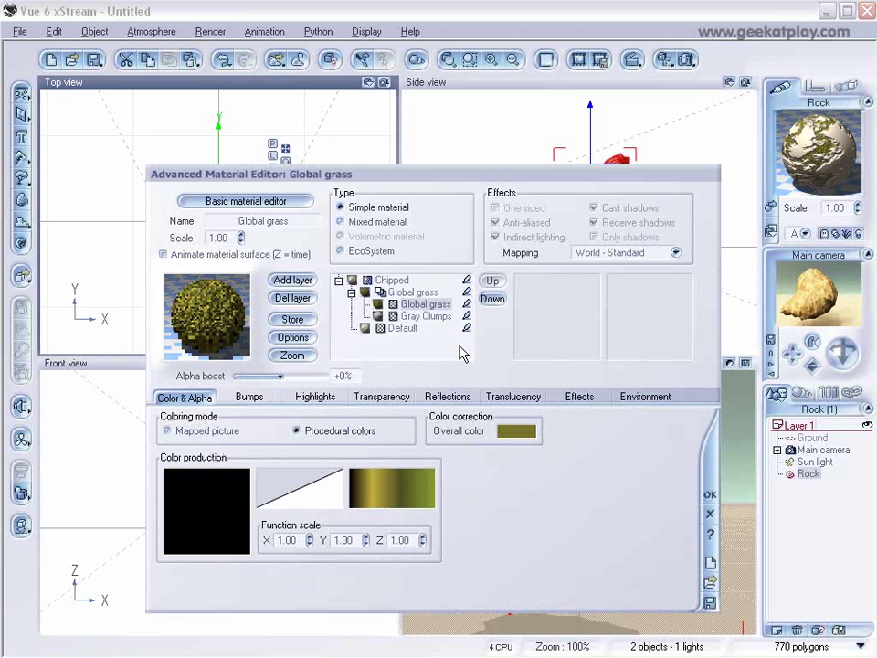
left_click(423, 315)
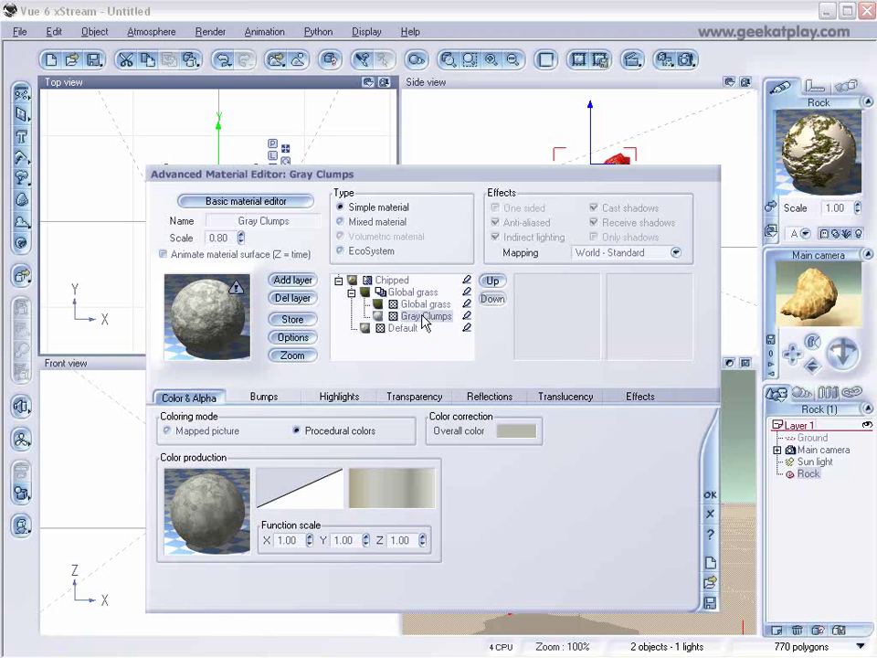
left_click(294, 299)
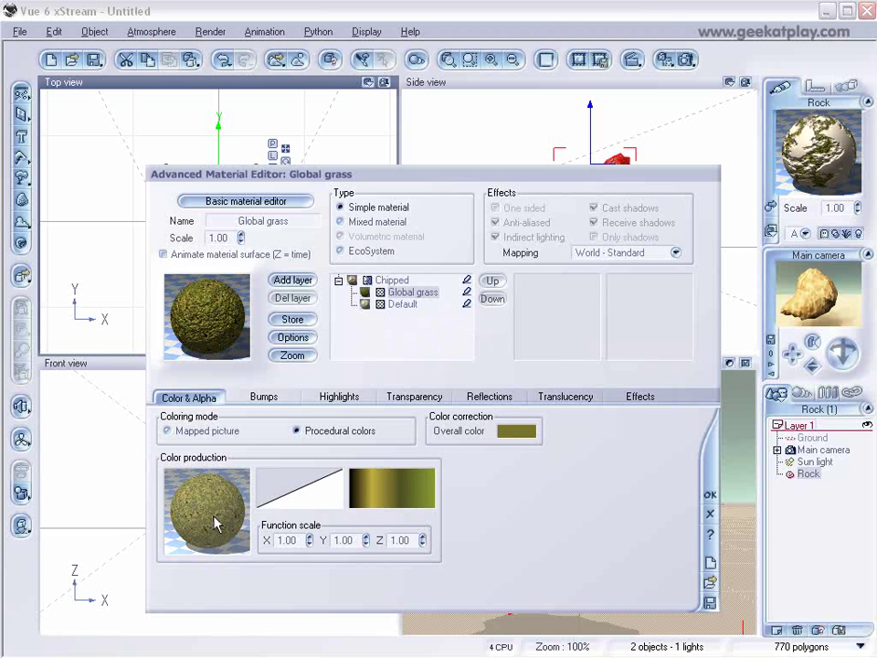
left_click(402, 305)
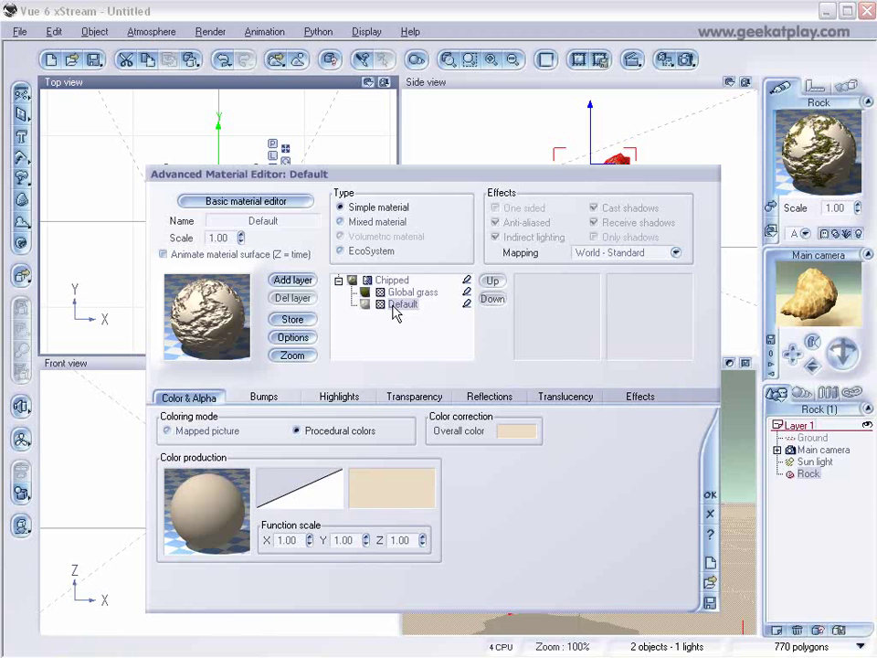
left_click(393, 281)
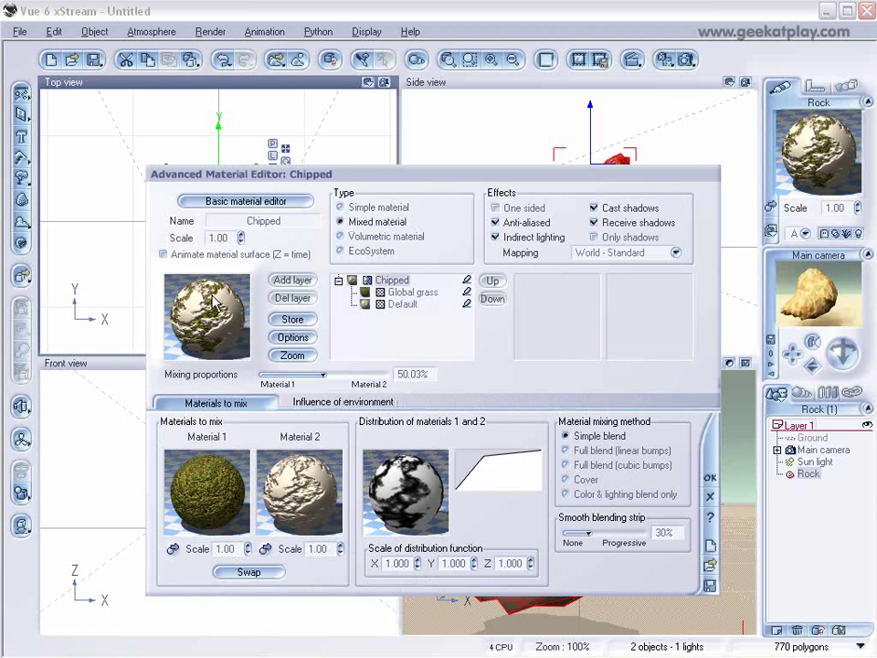
Step: Add the Default material from the Rocks collection as a new layer on top of Global grass
left_click(416, 294)
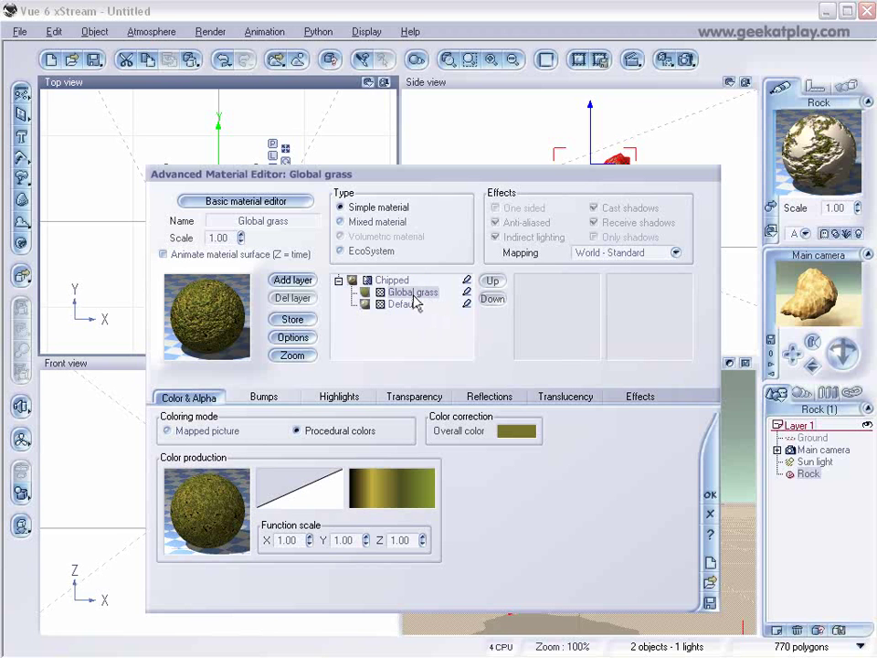
left_click(292, 279)
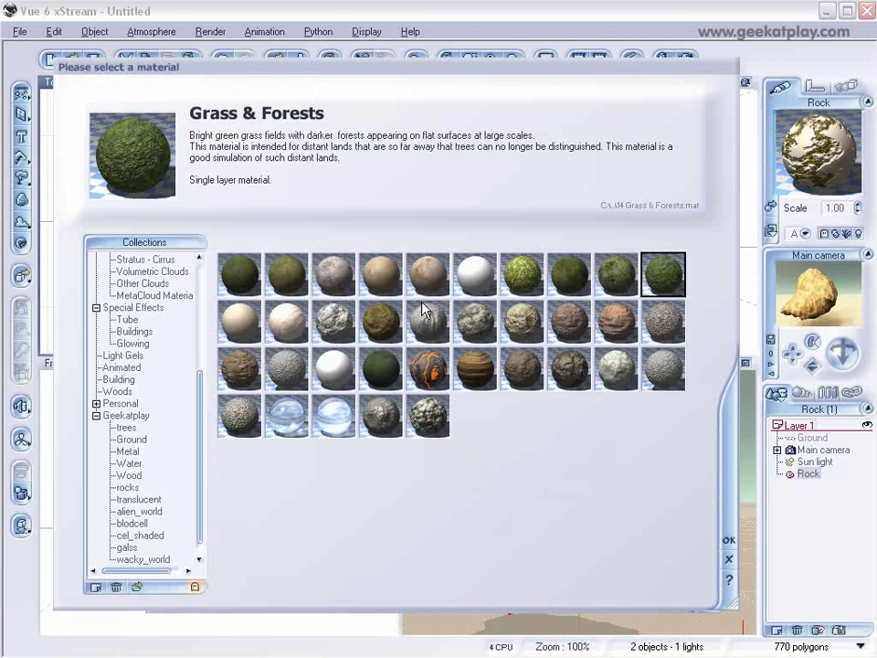
left_click_drag(202, 413, 205, 382)
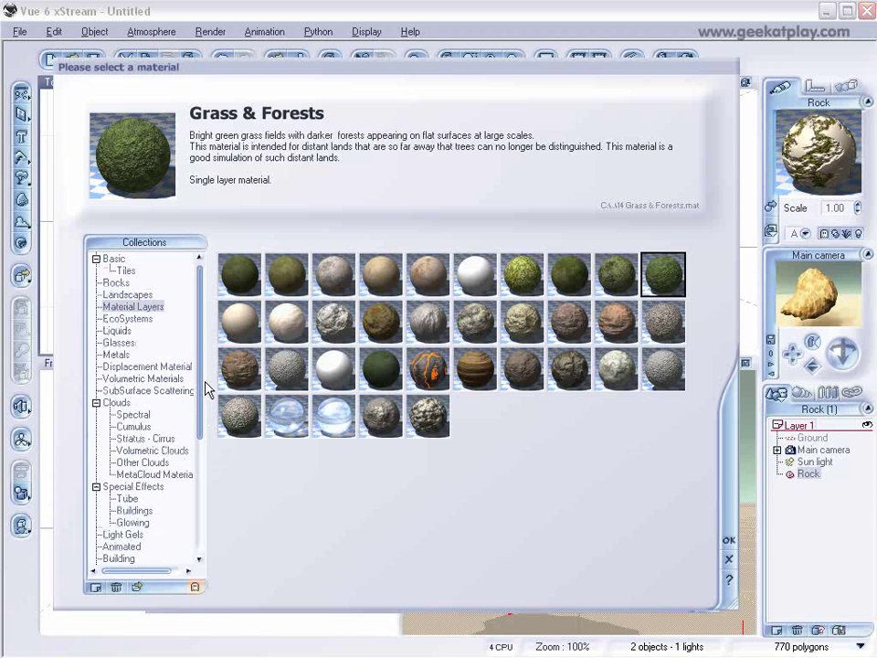
left_click(117, 284)
left_click(245, 280)
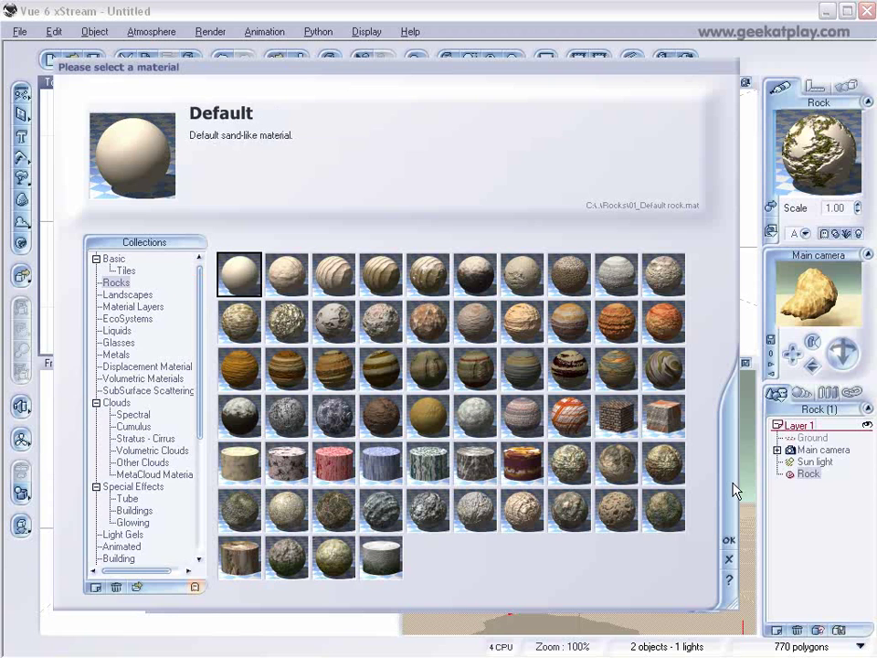
left_click(725, 541)
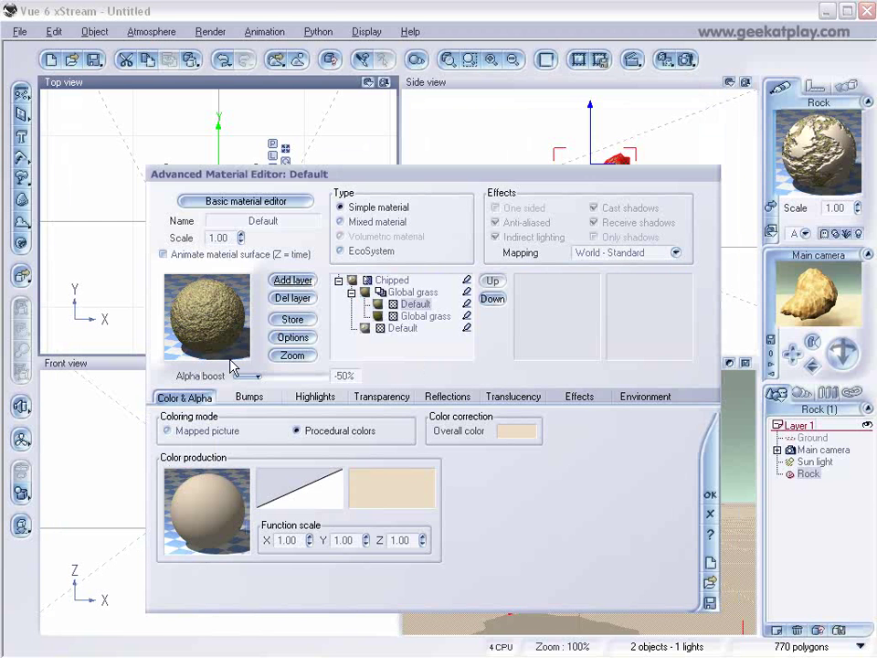
Step: Set the new Default layer's overall color to orange, with Red 230, Green 154 and Blue 88
right_click(514, 432)
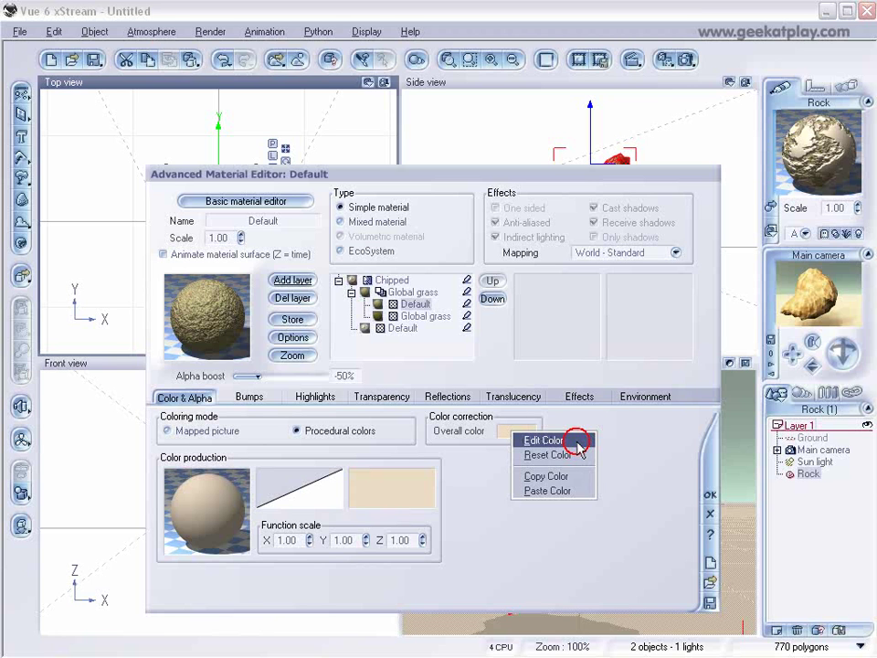
left_click(549, 441)
left_click_drag(791, 2, 440, 173)
left_click_drag(445, 279, 440, 251)
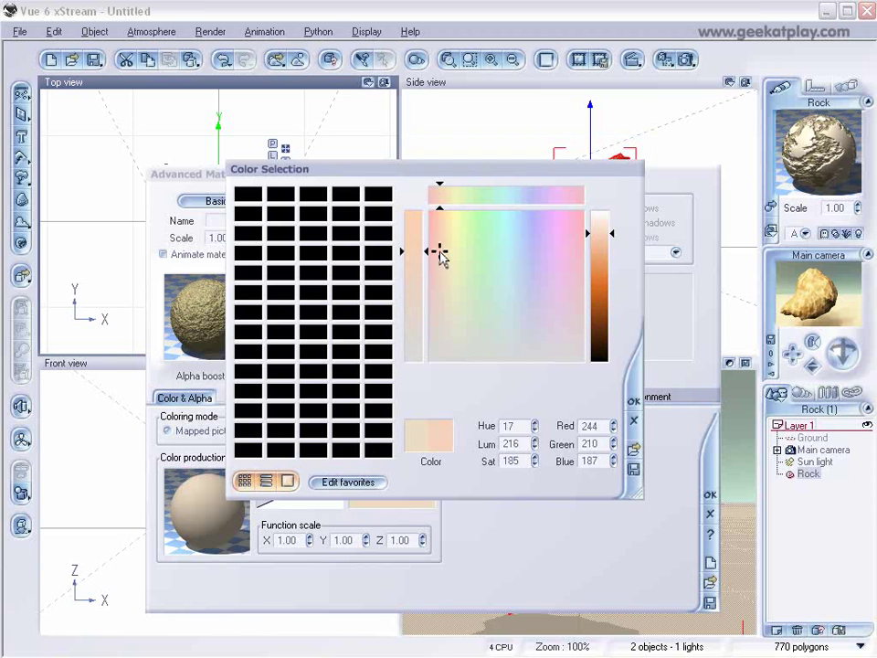
left_click_drag(600, 289, 601, 262)
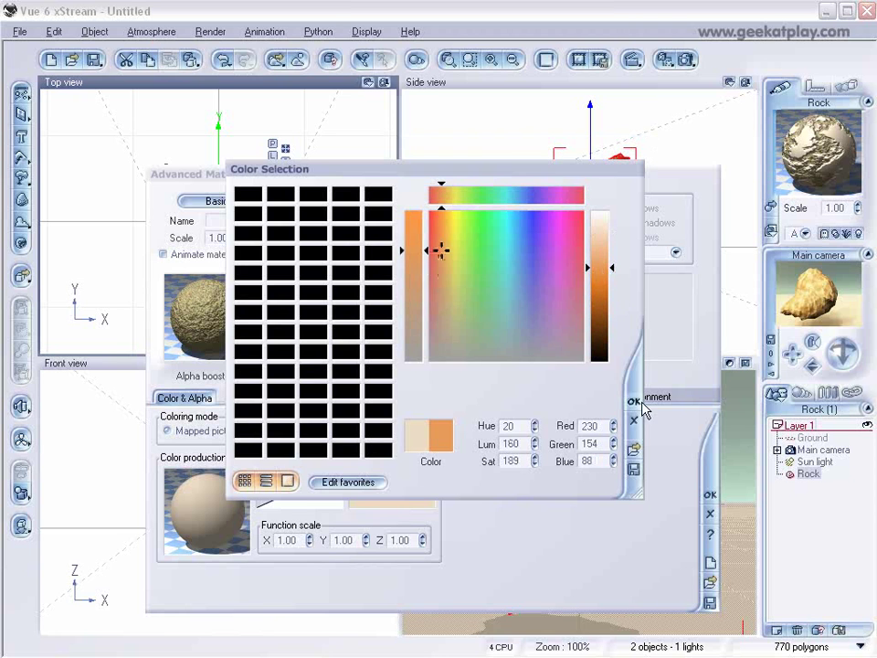
left_click(632, 400)
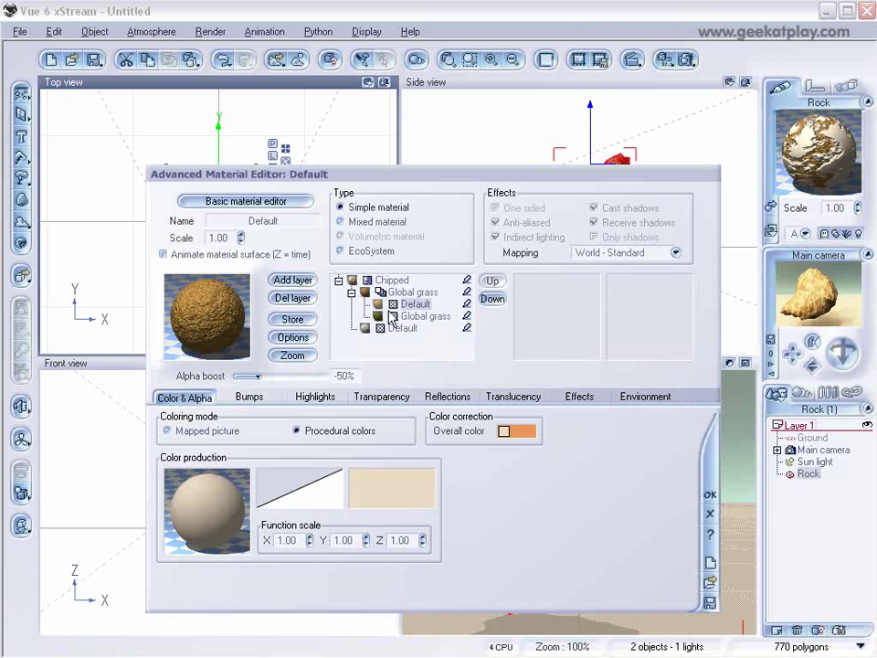
Step: Limit the orange layer's altitude range to 0.20–1.00 with 24% bottom fuzziness
left_click(660, 398)
left_click_drag(337, 429, 392, 429)
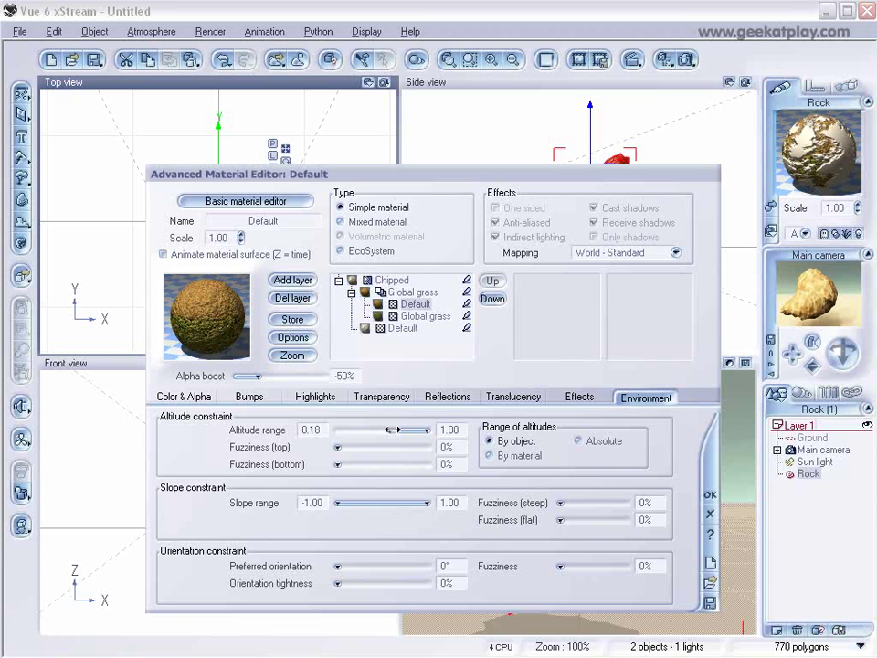
left_click_drag(338, 463, 359, 463)
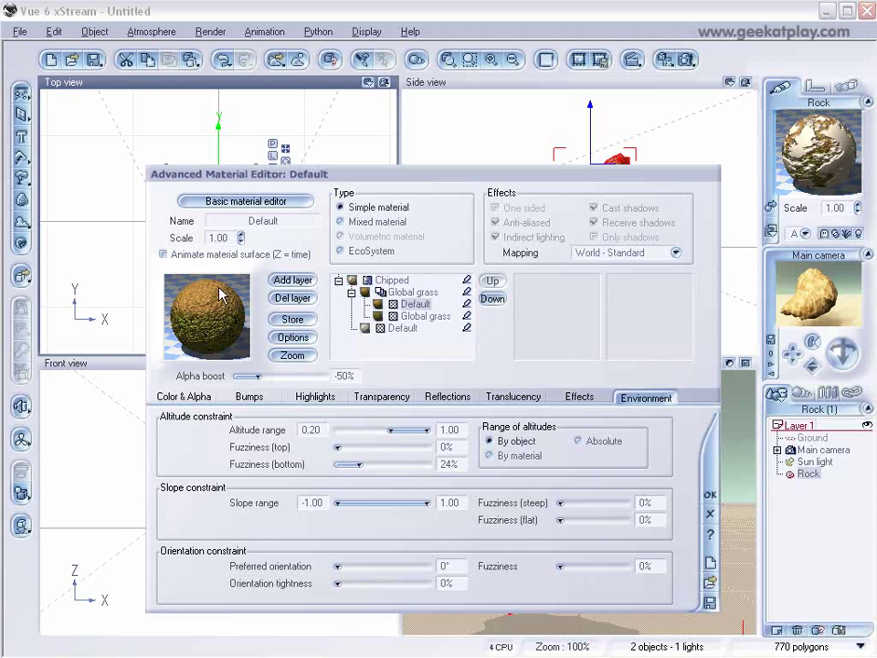
left_click(411, 292)
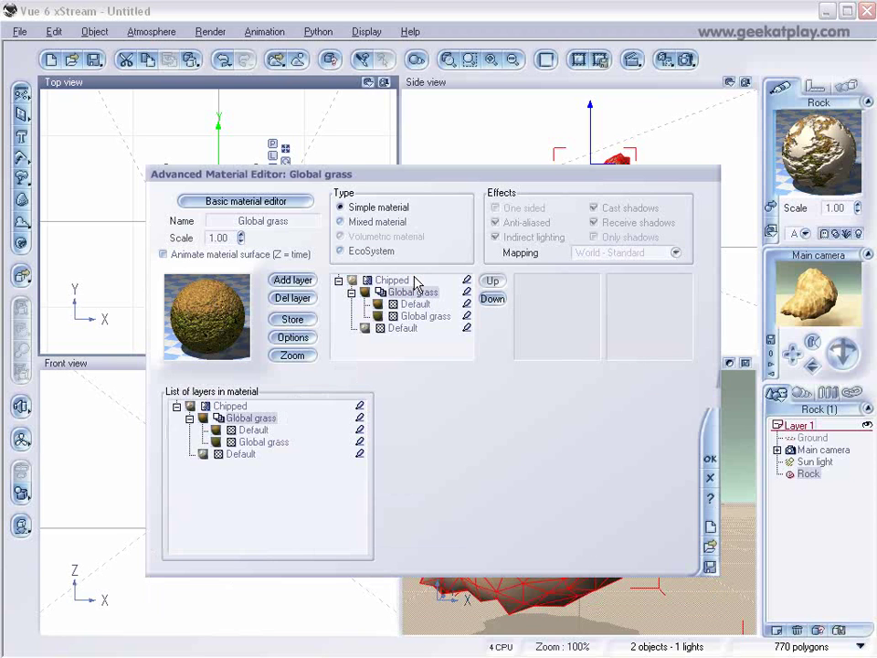
left_click(398, 280)
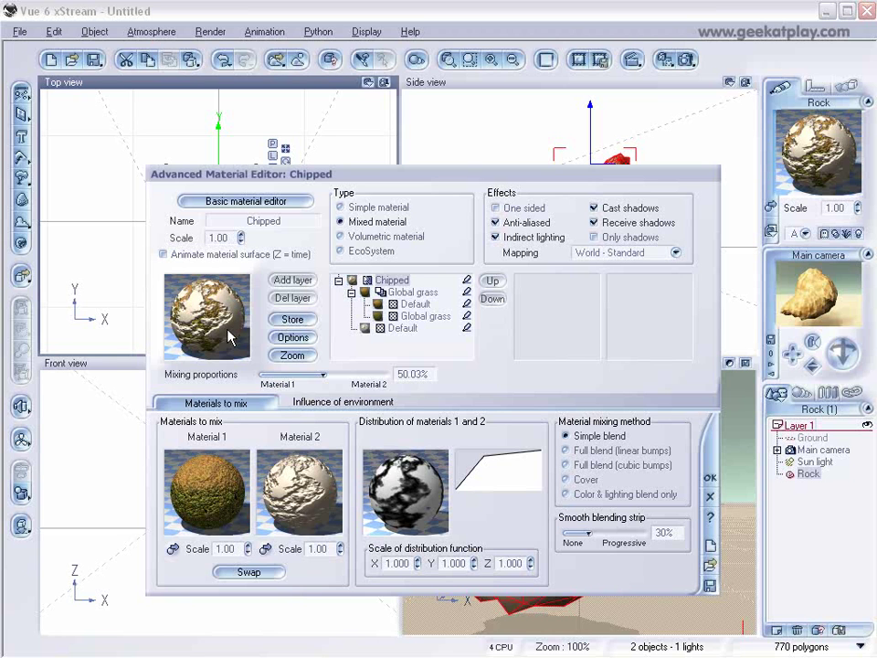
Step: Convert Chipped's second sub-material, Default, to a mixed material and make its distribution depend on local slope, altitude and orientation
left_click(405, 331)
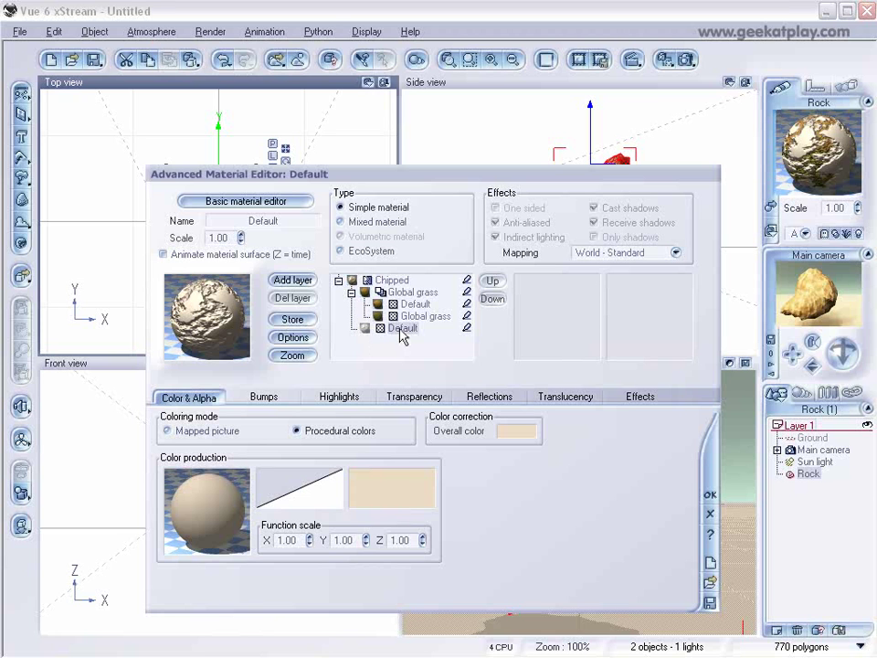
left_click(346, 221)
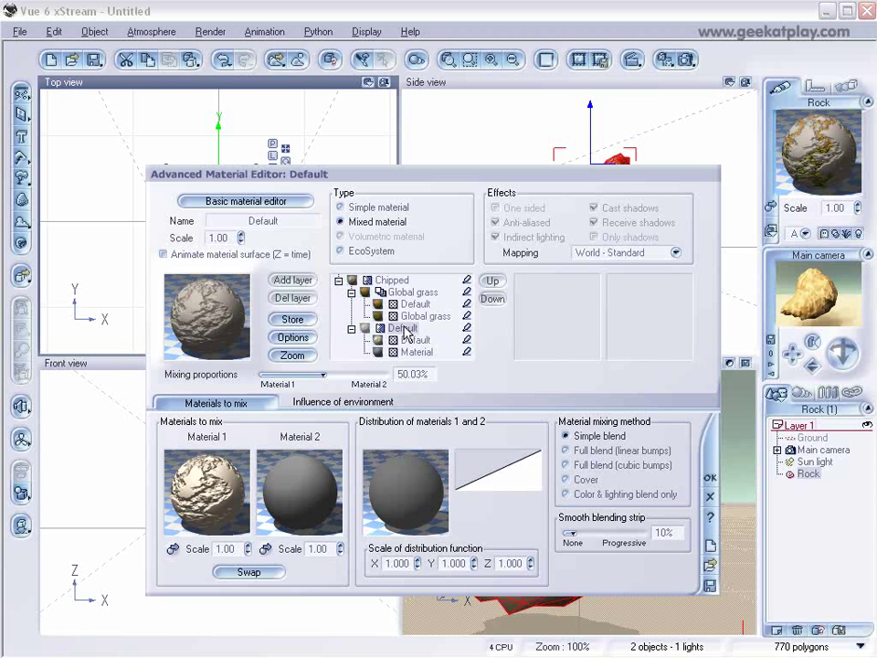
left_click(308, 404)
left_click(247, 421)
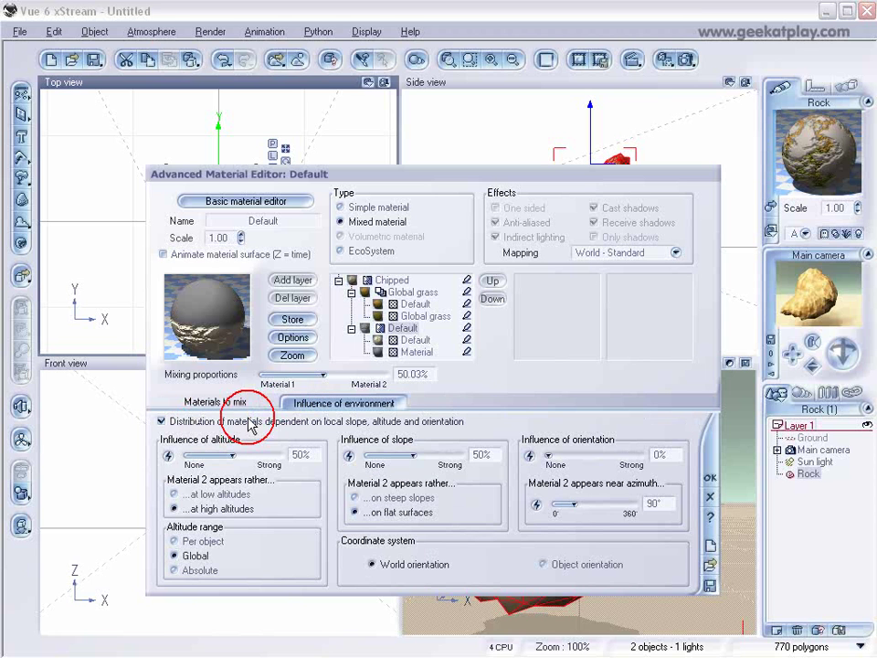
Step: Swap the Default mix's two materials and load the Mossy rock 1 preset into Material 1
left_click(274, 402)
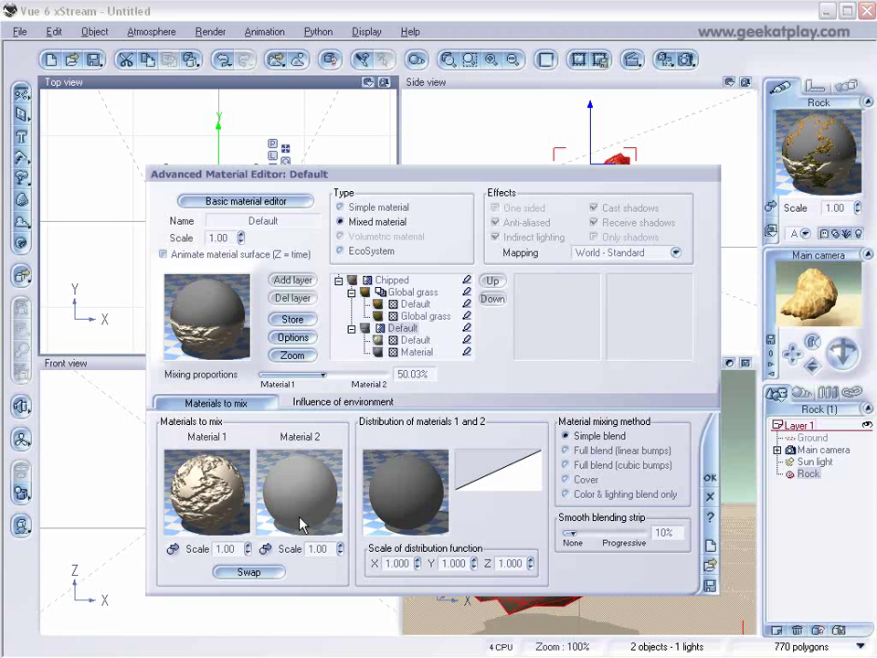
left_click(247, 572)
double_click(210, 479)
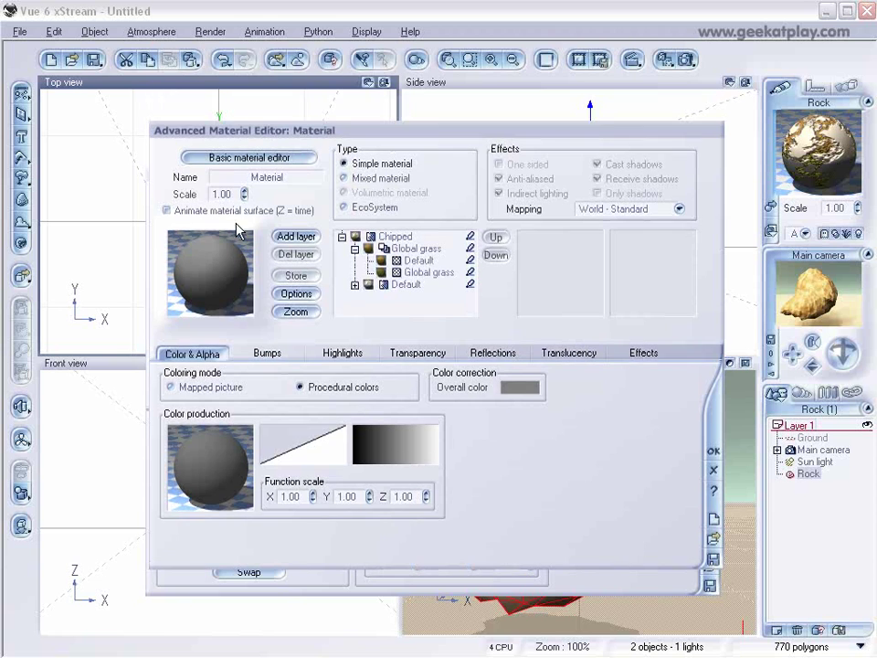
left_click(219, 272)
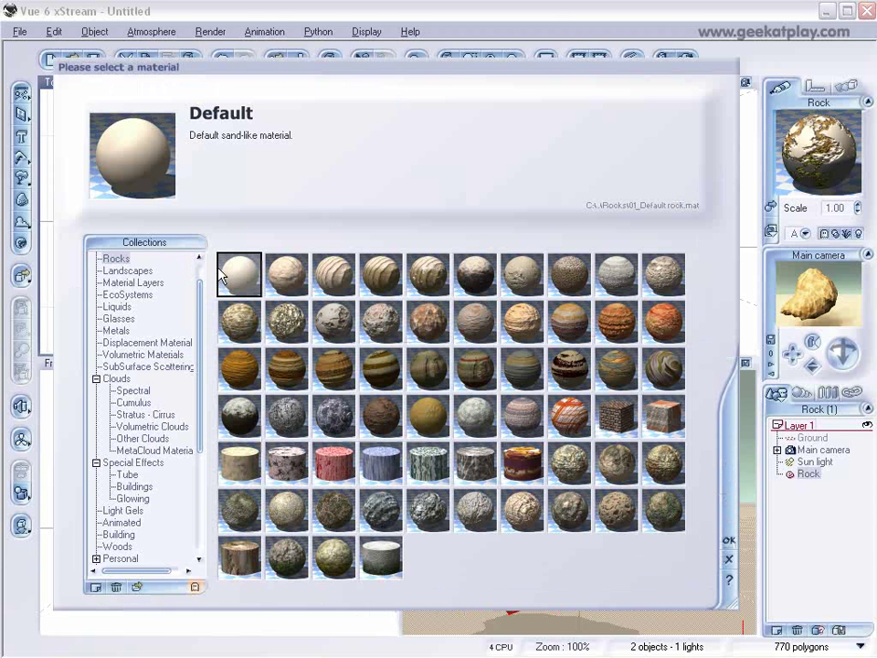
left_click(335, 565)
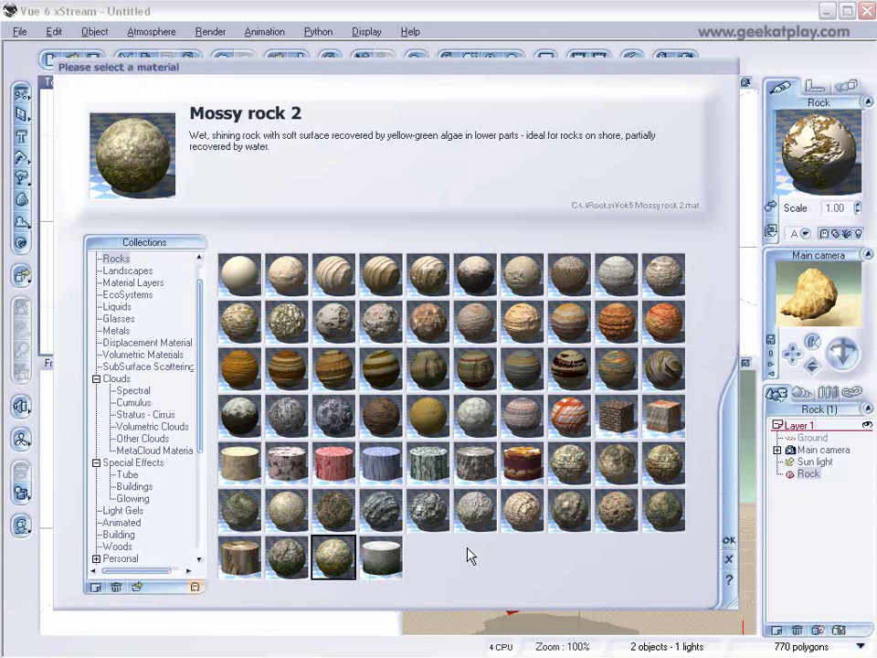
left_click(289, 560)
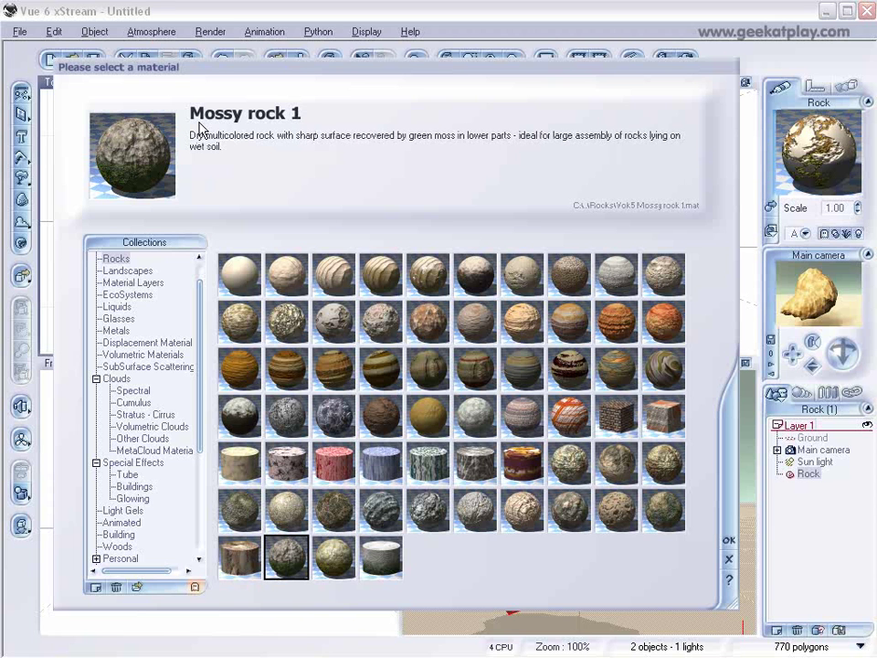
left_click(730, 546)
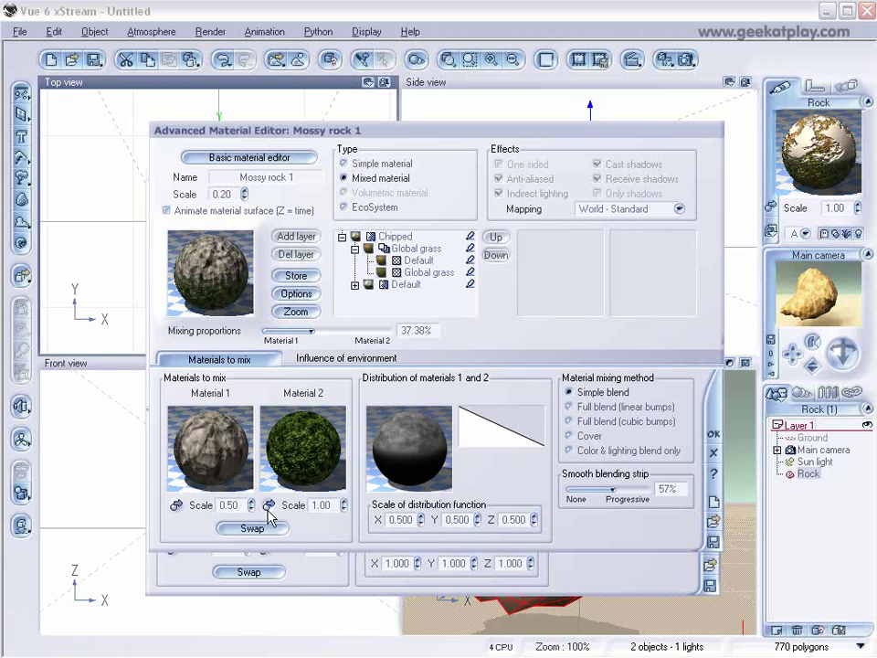
Step: Reduce Mossy rock 1 to its simple green grass material by swapping first, and set the Default mix's smooth blending strip to 18%
left_click(265, 527)
left_click(345, 164)
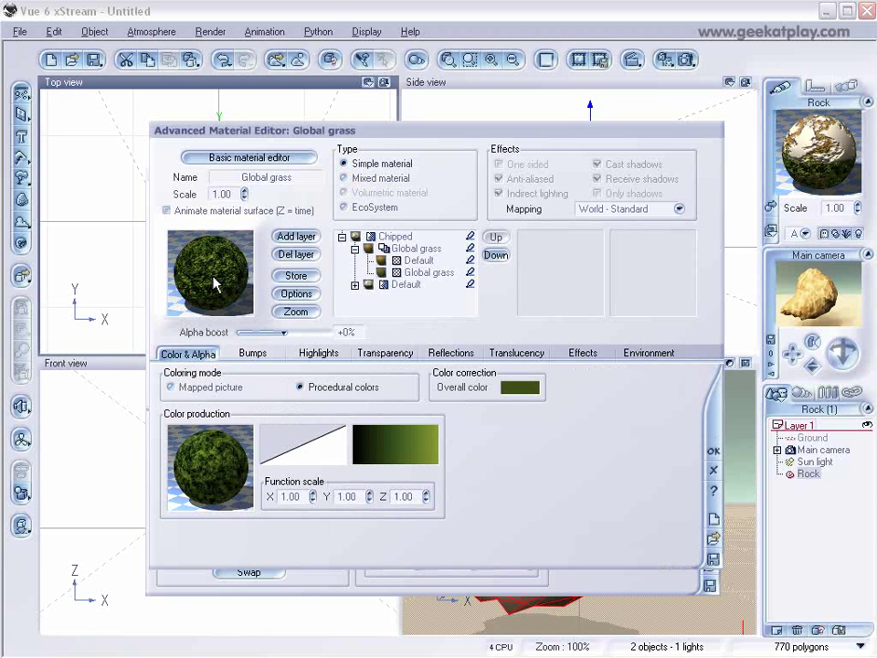
left_click(712, 450)
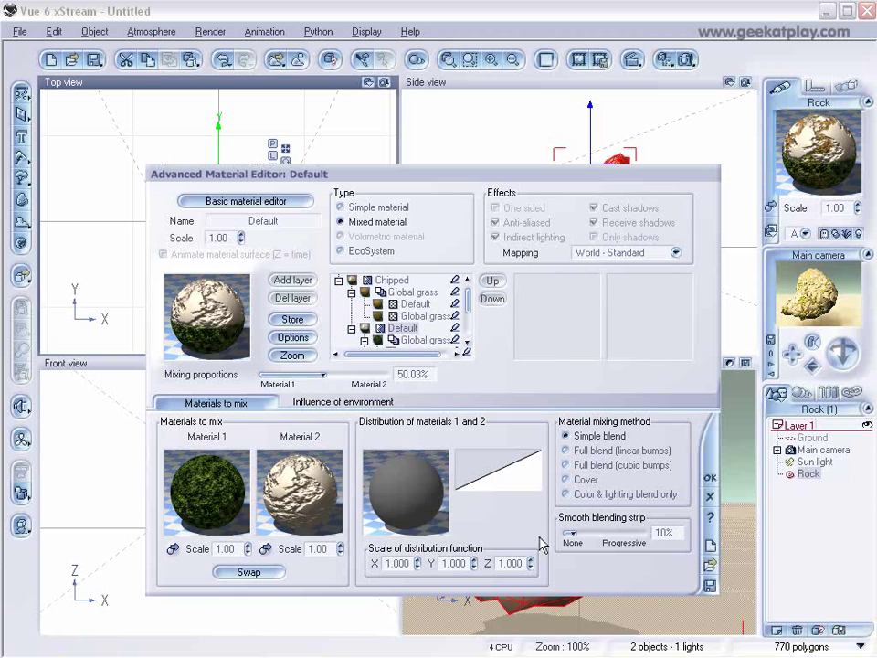
mouse_move(611, 533)
left_mouse_down()
mouse_move(587, 533)
mouse_move(595, 533)
left_mouse_up()
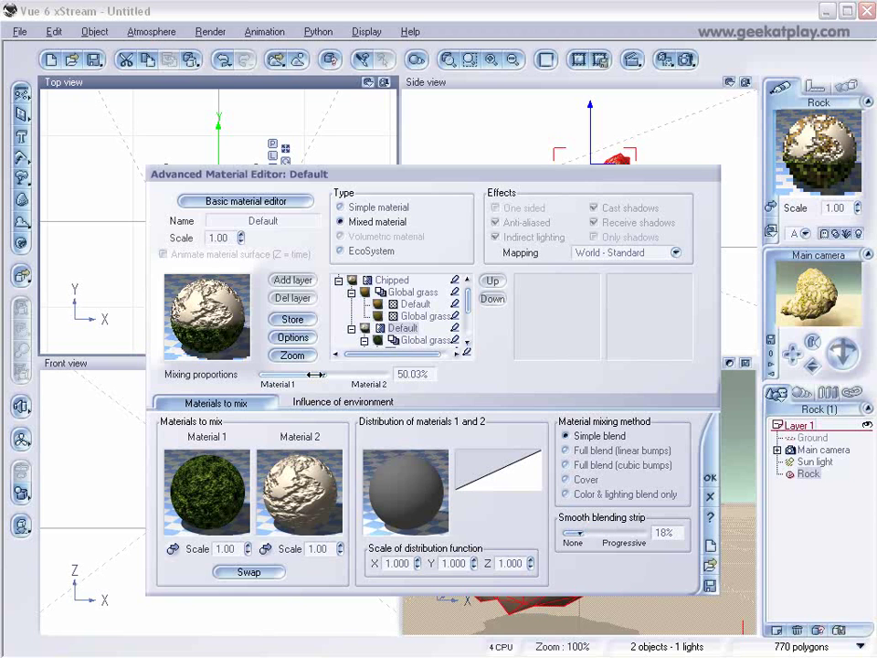
Step: Set the Default mix's mixing proportions to 54.69% and open its simple Default sub-material's color production function for editing
left_click_drag(321, 373, 328, 374)
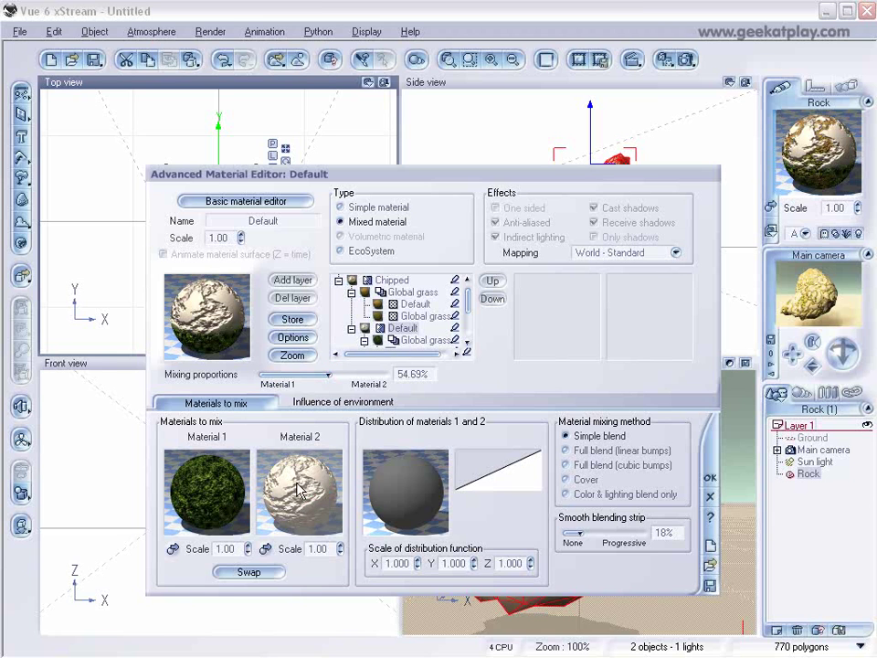
scroll(467, 305, "down", 1)
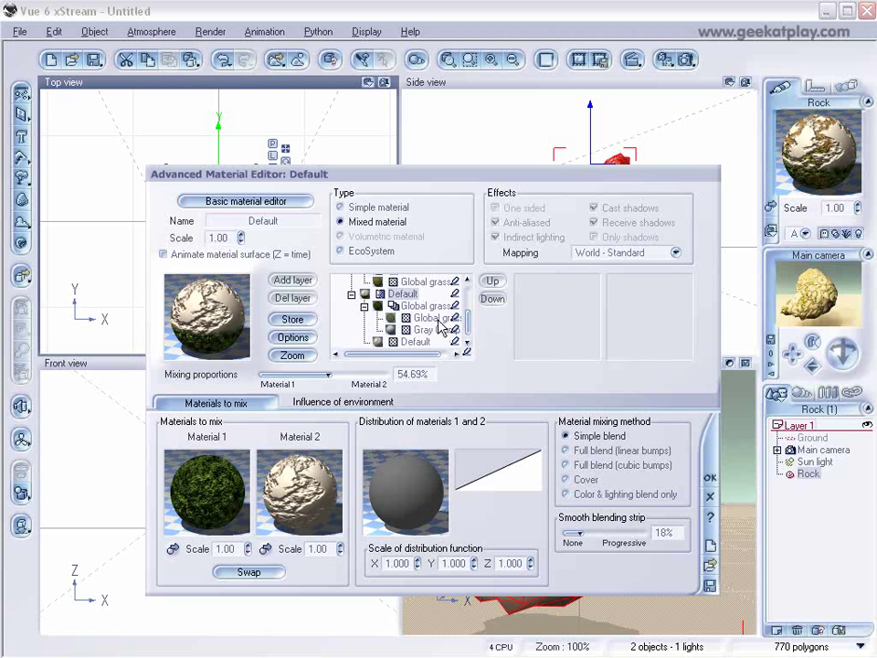
left_click(414, 342)
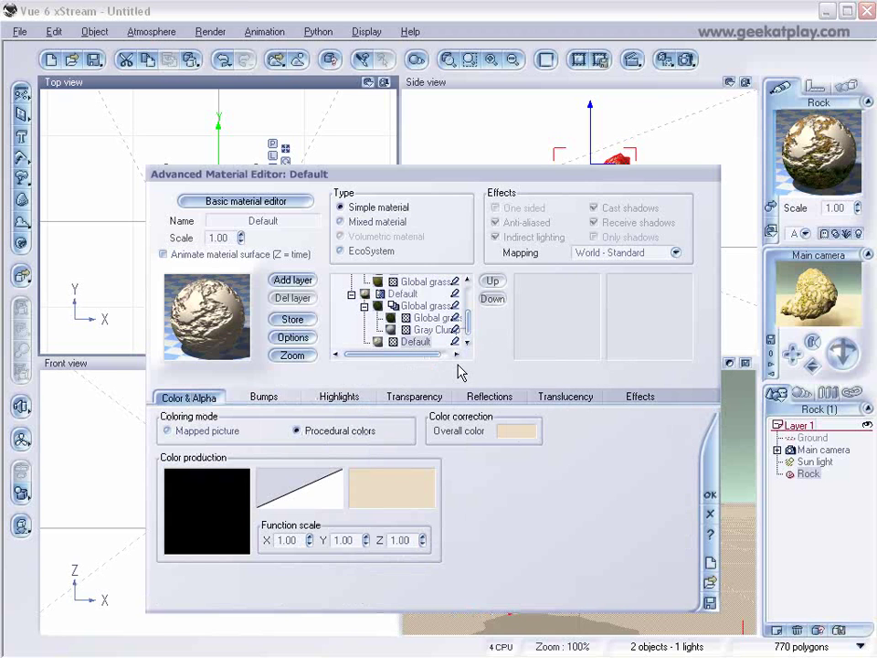
right_click(204, 485)
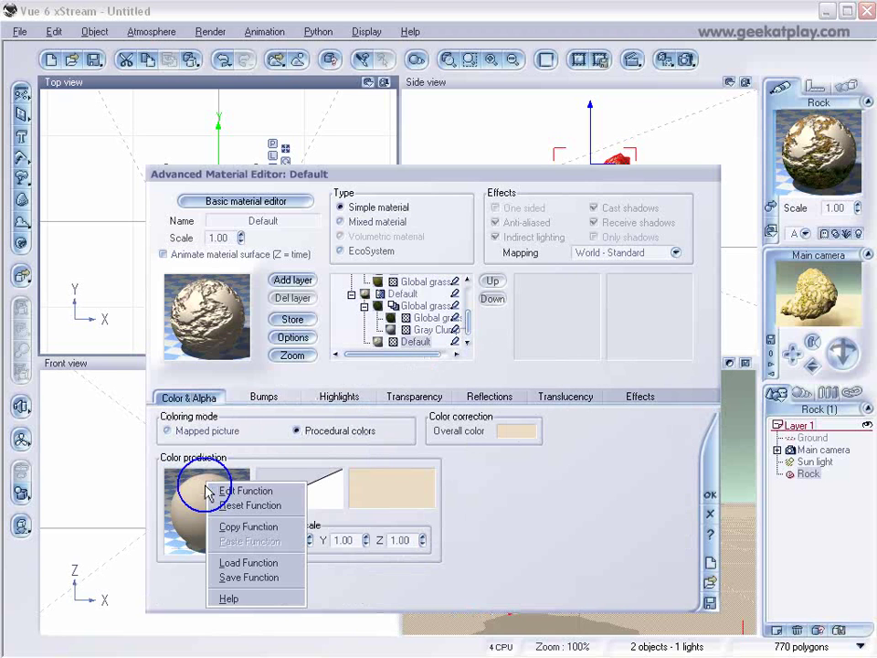
left_click(260, 493)
left_click_drag(468, 70, 462, 84)
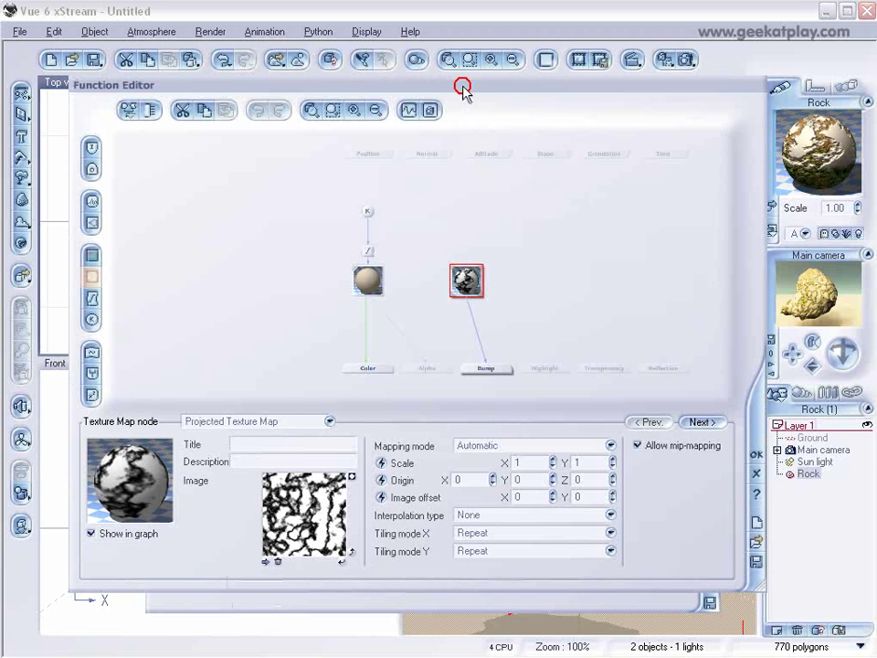
Step: Place the bump texture map node above the Bump output and delete the filter and constant nodes feeding the color map
left_click_drag(460, 273, 479, 254)
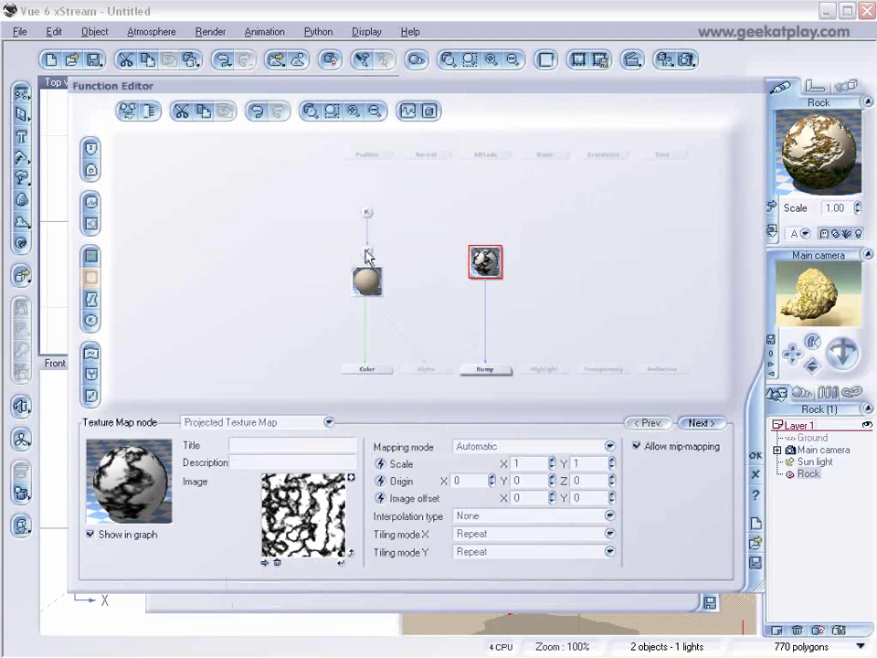
left_click(366, 253)
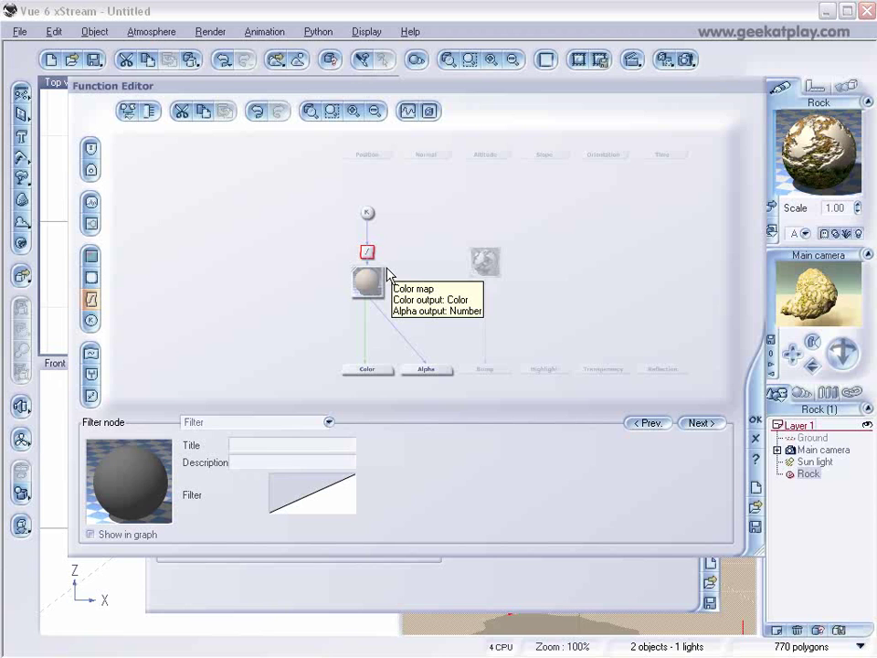
key("Delete")
left_click(369, 215)
key("Delete")
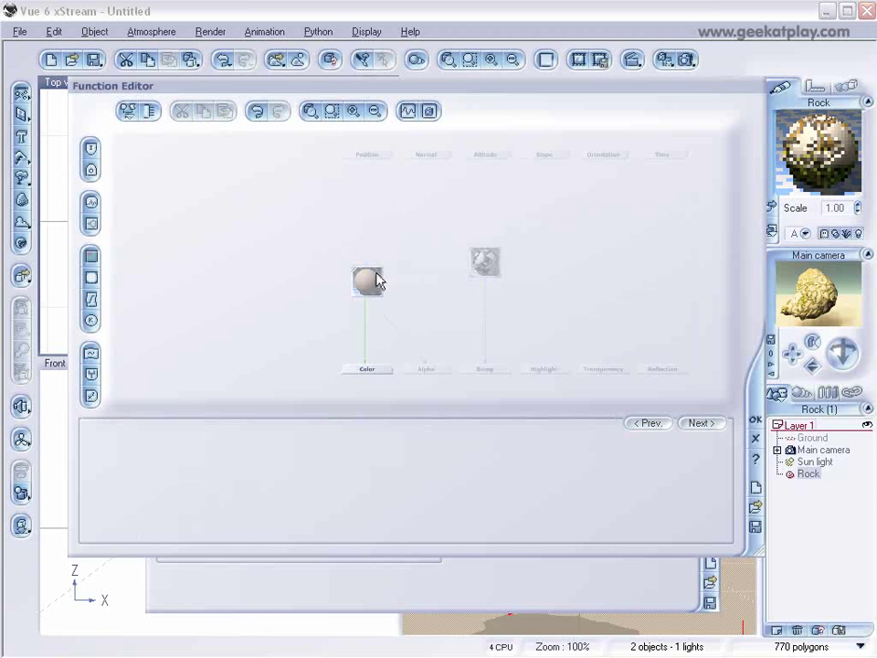
Step: Load the Stone gray color map from the Rocks and Grass collection into the color node
left_click(375, 282)
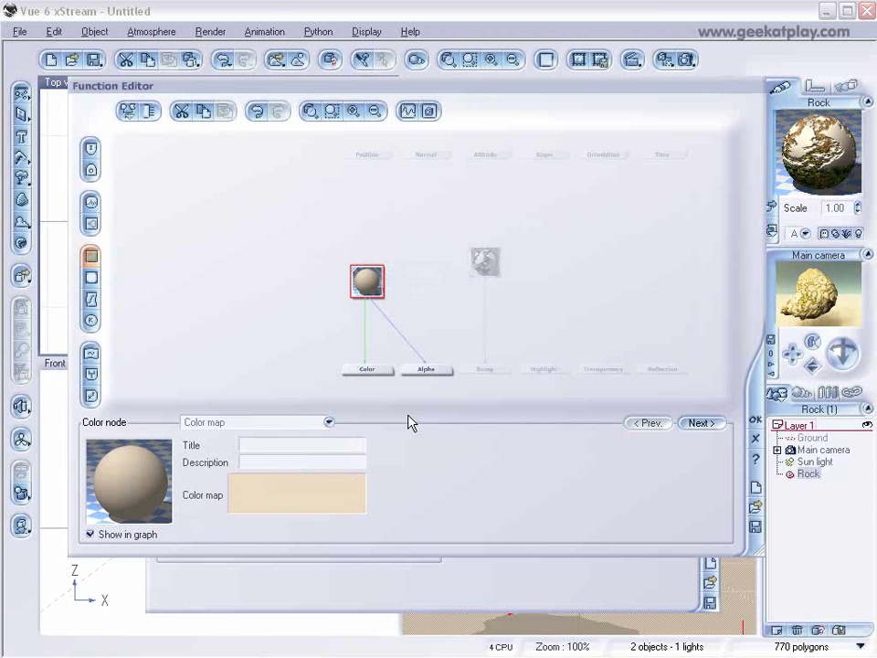
double_click(312, 494)
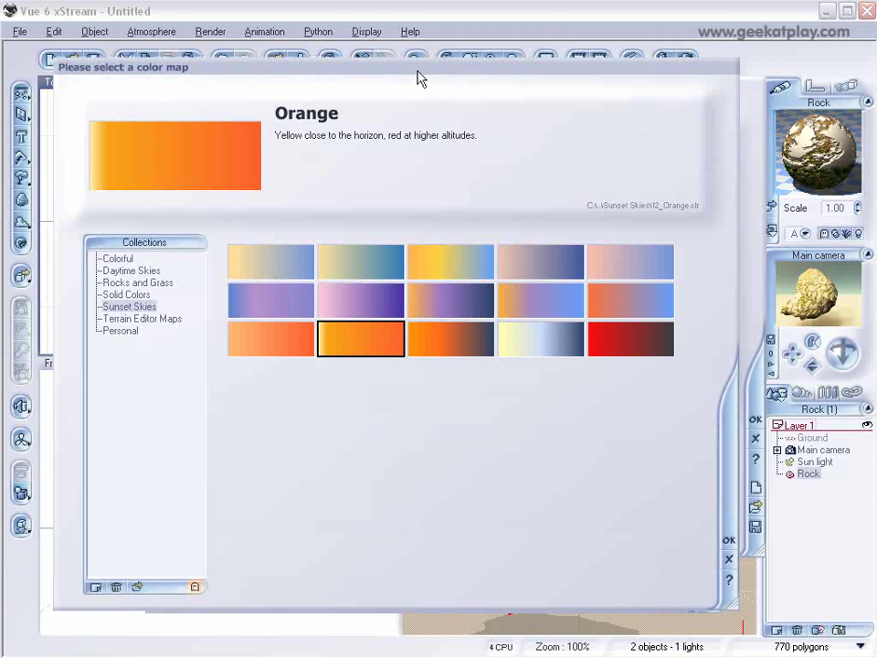
left_click_drag(416, 77, 416, 110)
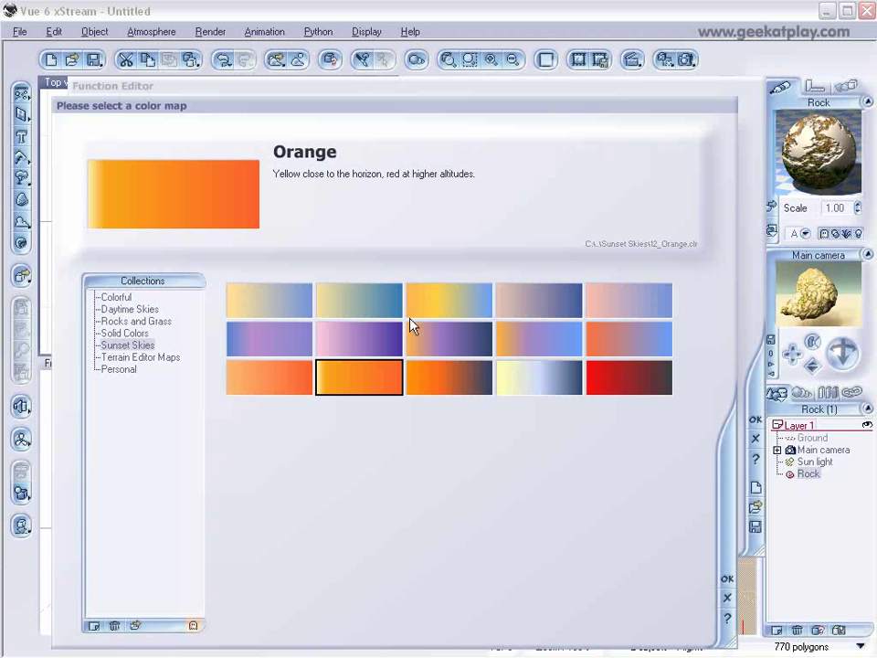
left_click(137, 321)
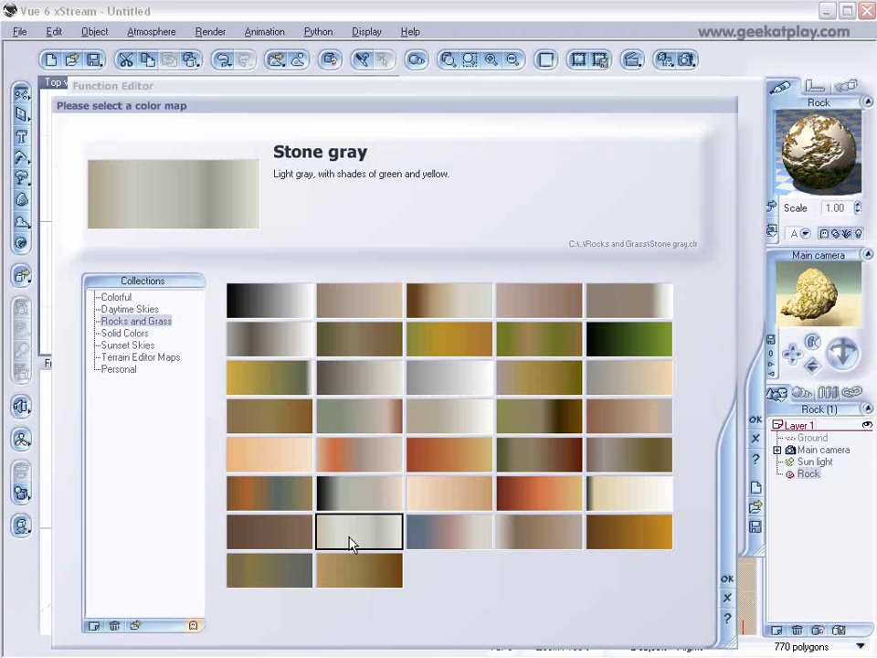
left_click(363, 494)
left_click(371, 521)
left_click(727, 578)
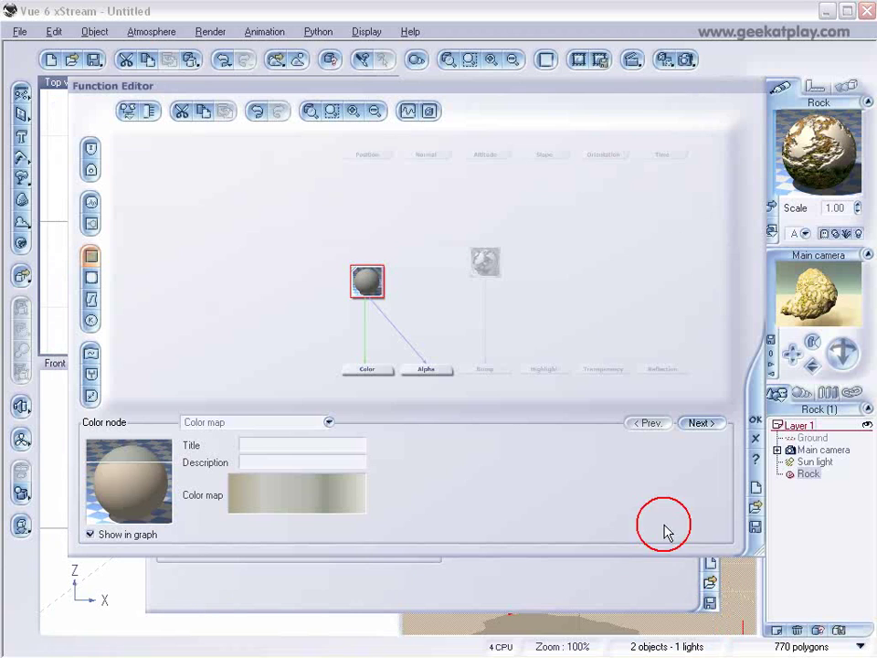
Step: Add a Perlin noise node feeding the Stone gray color map and set its scale to 2.34359
left_click_drag(370, 278, 346, 279)
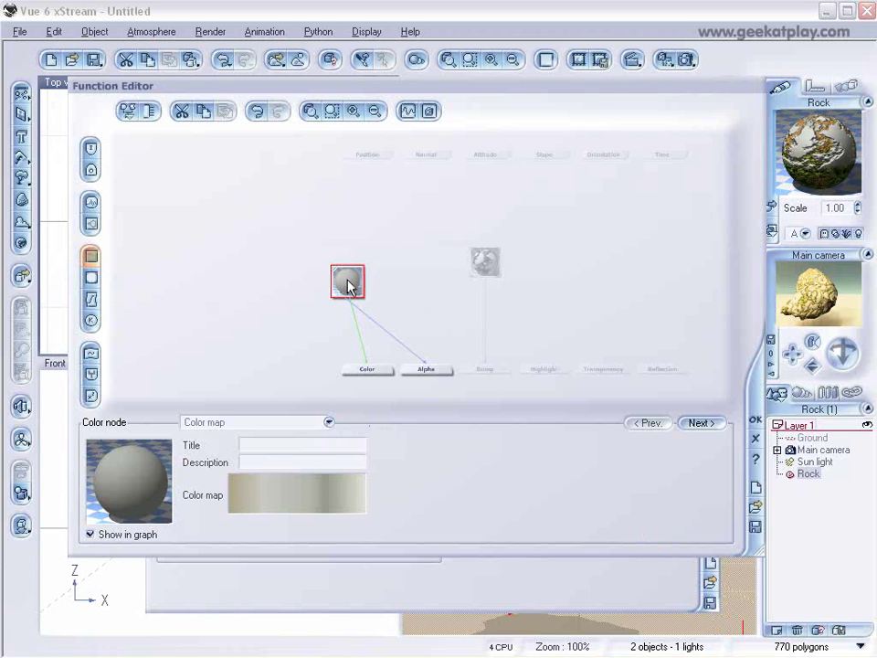
left_click(347, 247)
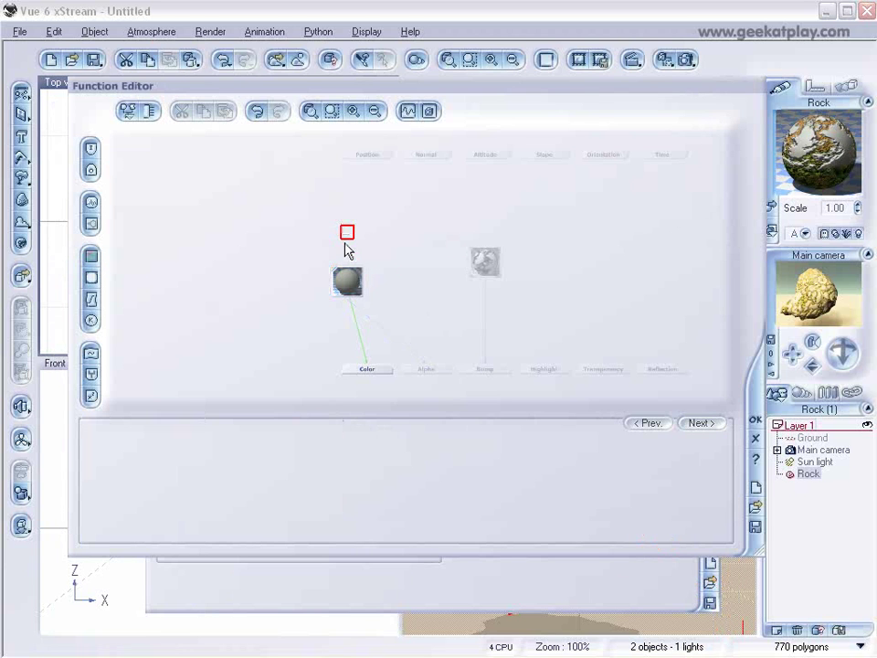
left_click(96, 202)
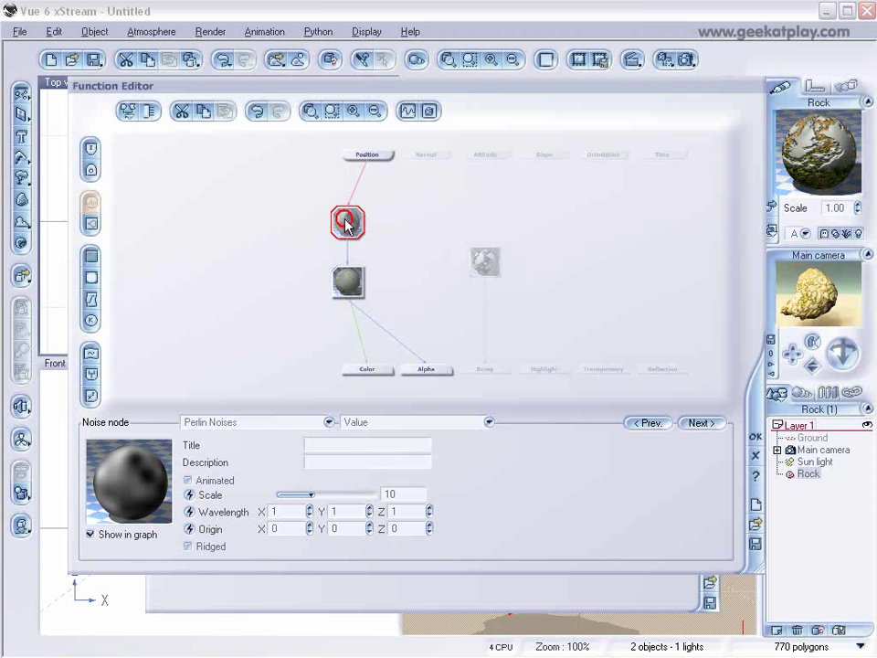
mouse_move(310, 494)
left_mouse_down()
mouse_move(288, 493)
mouse_move(298, 490)
left_mouse_up()
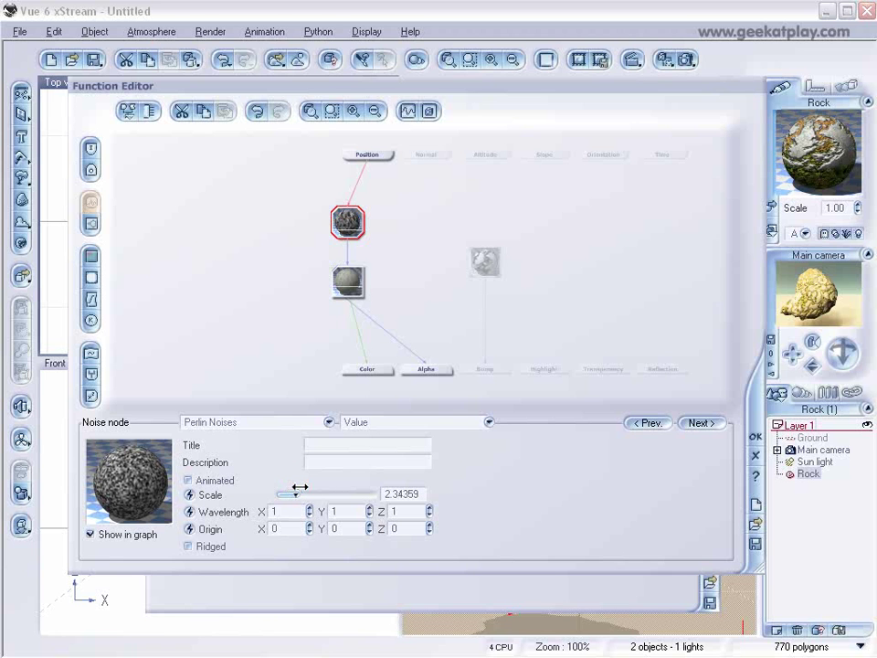
Step: Insert a Blender combiner between the projected texture map and the Bump output, and spread the nodes apart
left_click(485, 262)
left_click(485, 368)
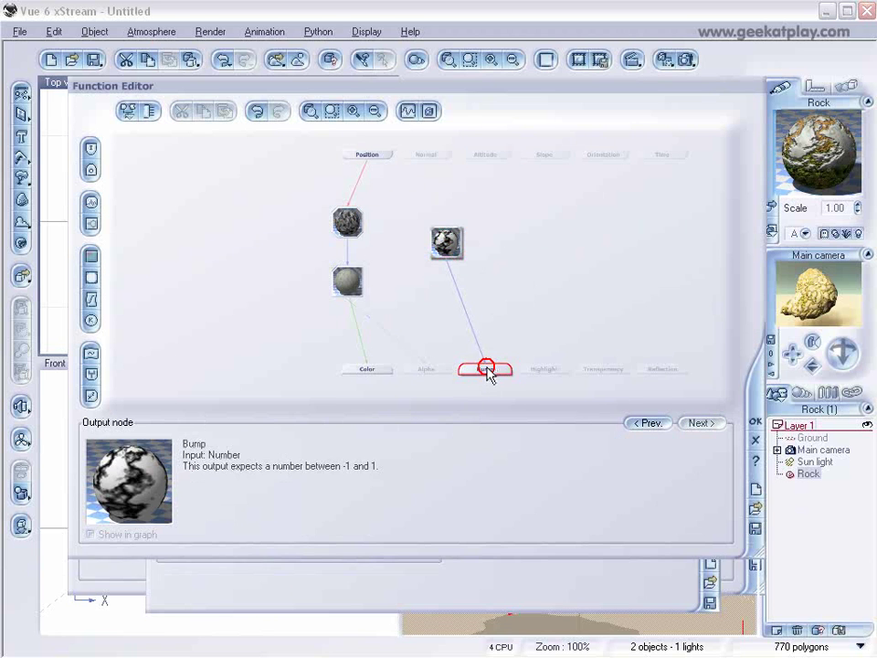
left_click(467, 315)
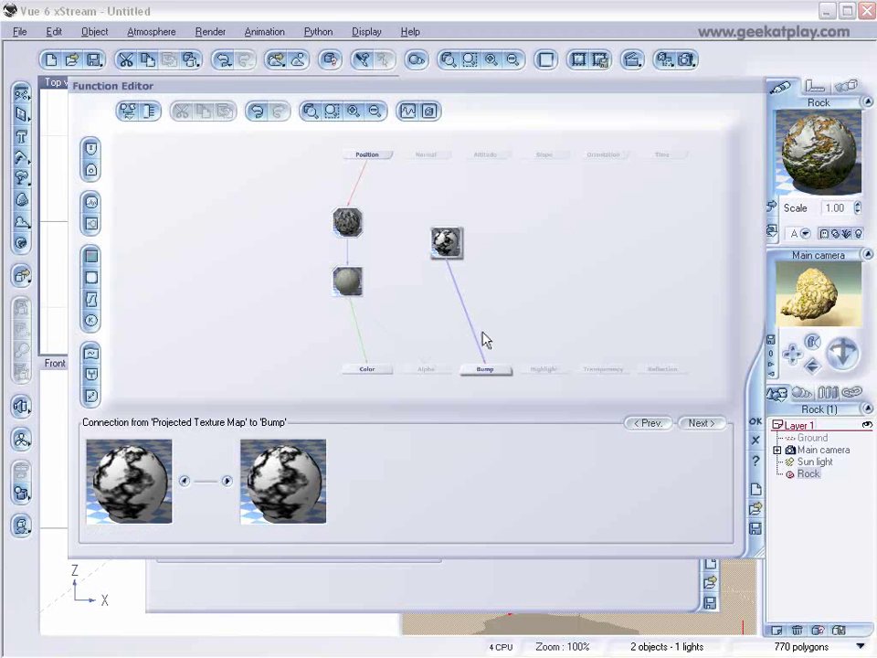
left_click(91, 374)
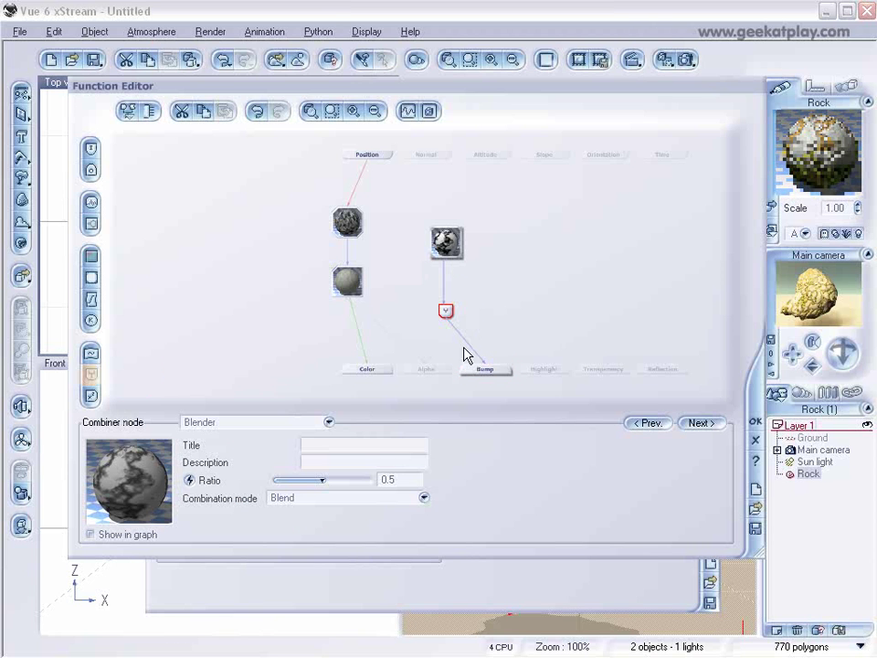
left_click_drag(447, 307, 485, 313)
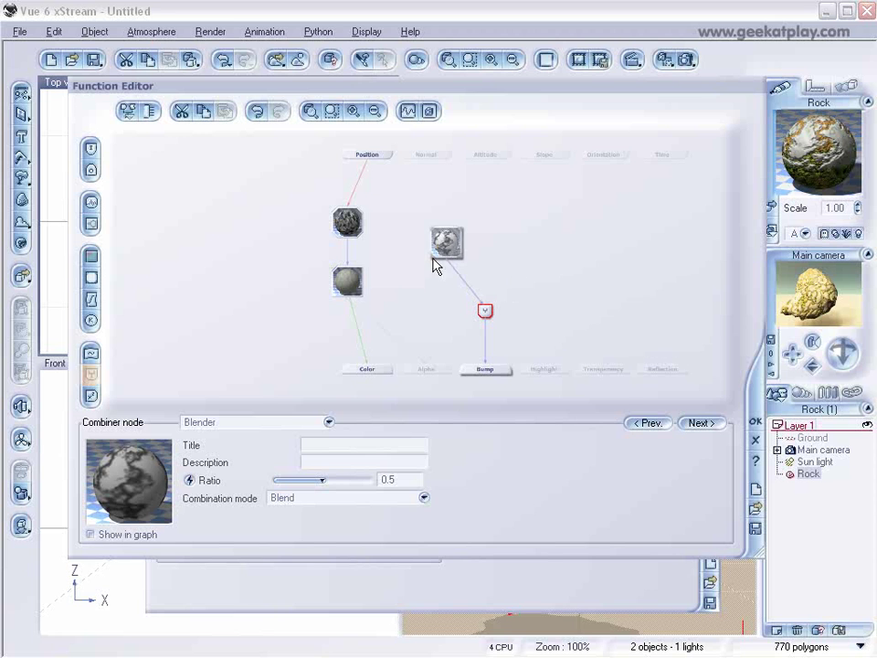
left_click_drag(446, 243, 426, 243)
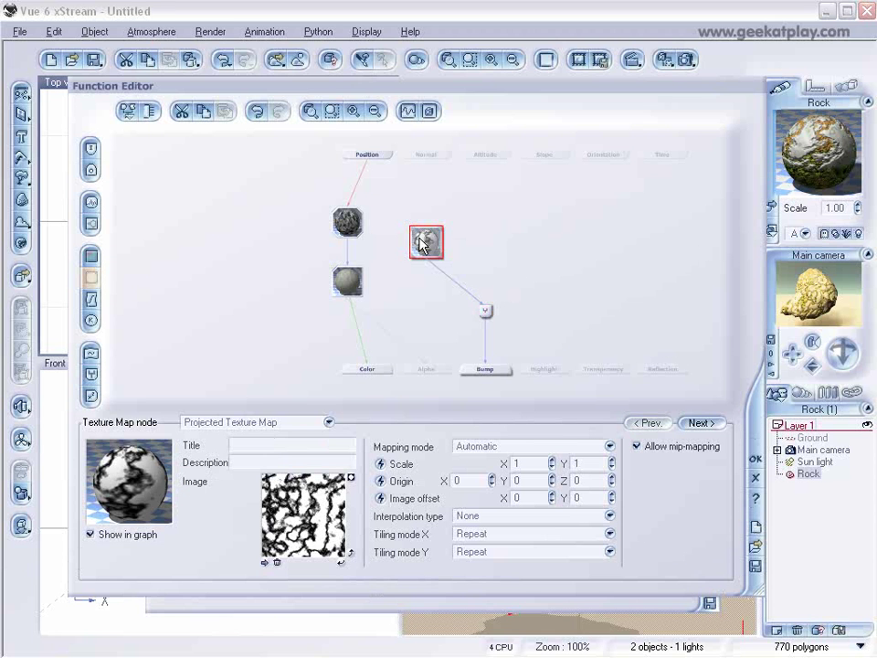
Step: Try a Perlin noise node with scale 1.49555 as the Blender's second input
left_click(504, 250)
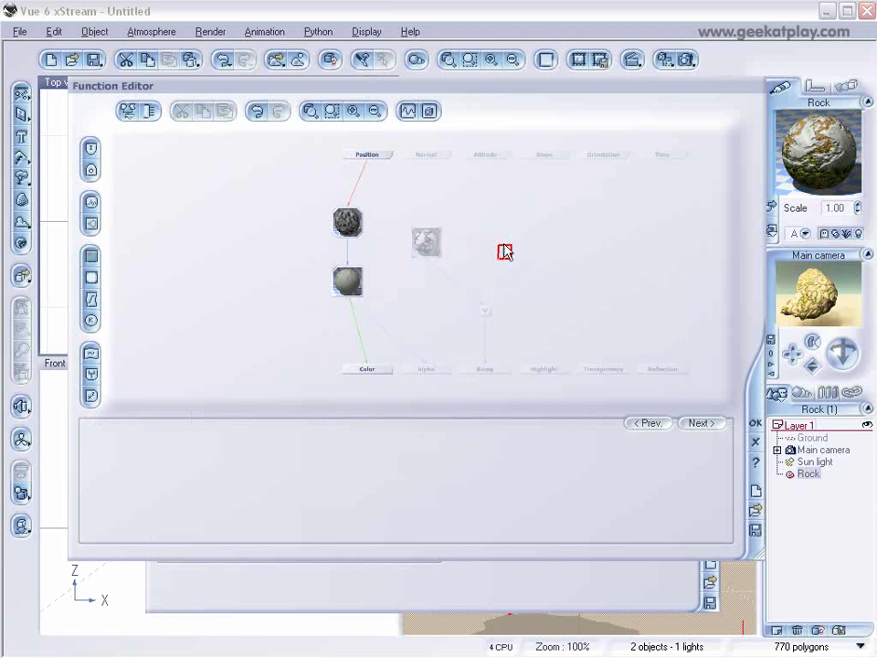
left_click(92, 203)
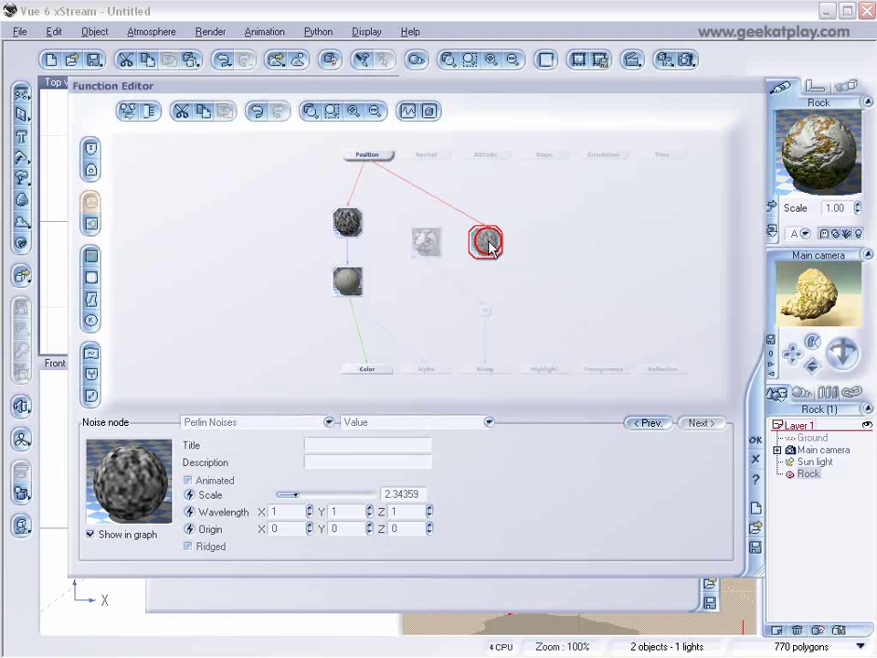
left_click_drag(488, 309, 491, 243)
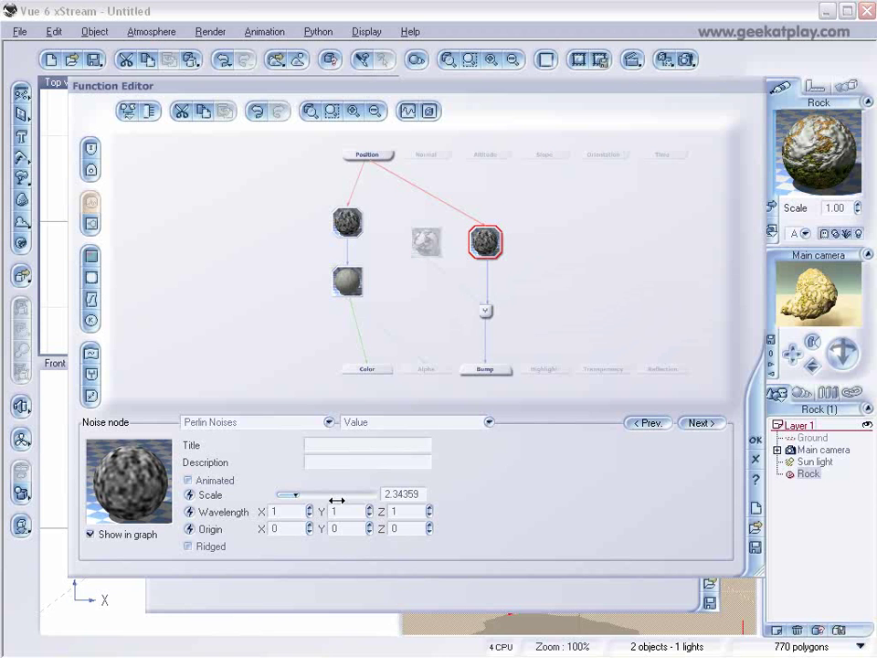
left_click_drag(313, 491, 310, 491)
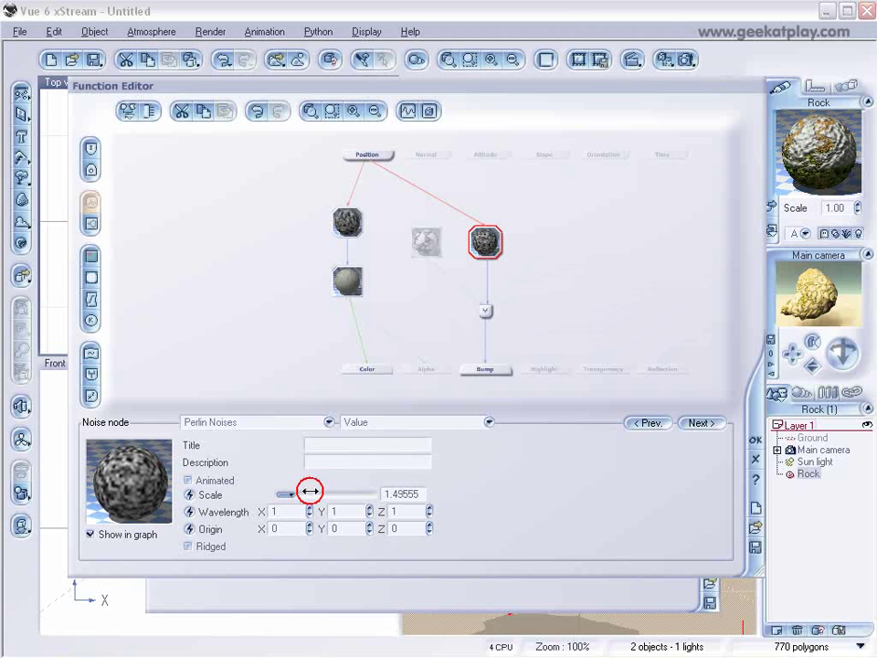
left_click(489, 282)
left_click(487, 243)
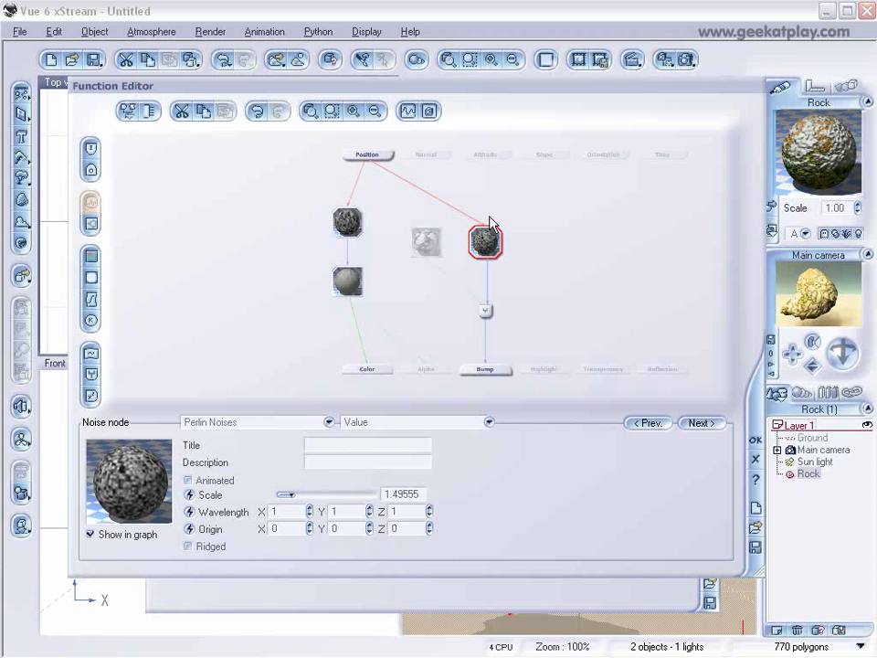
key("Delete")
Step: Add a second Projected Texture Map node beside the first and load map3.jpg from the TerrainsImages folder into it
left_click(491, 239)
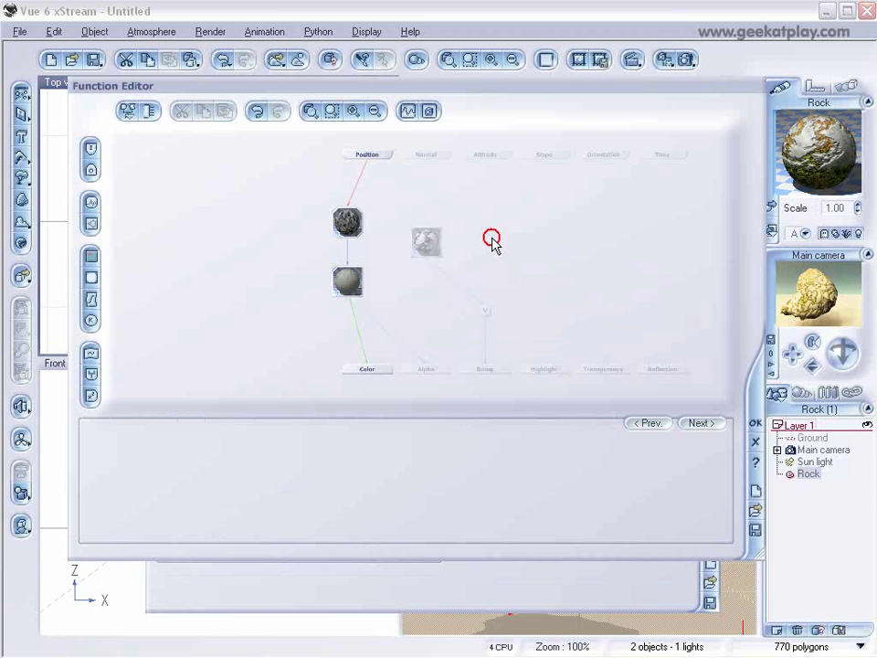
left_click(90, 278)
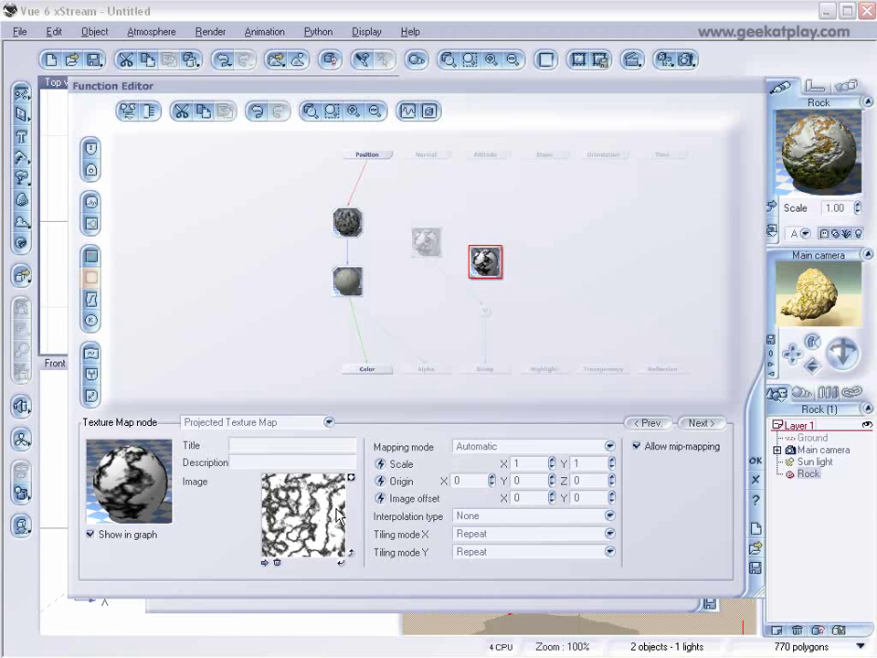
left_click(268, 560)
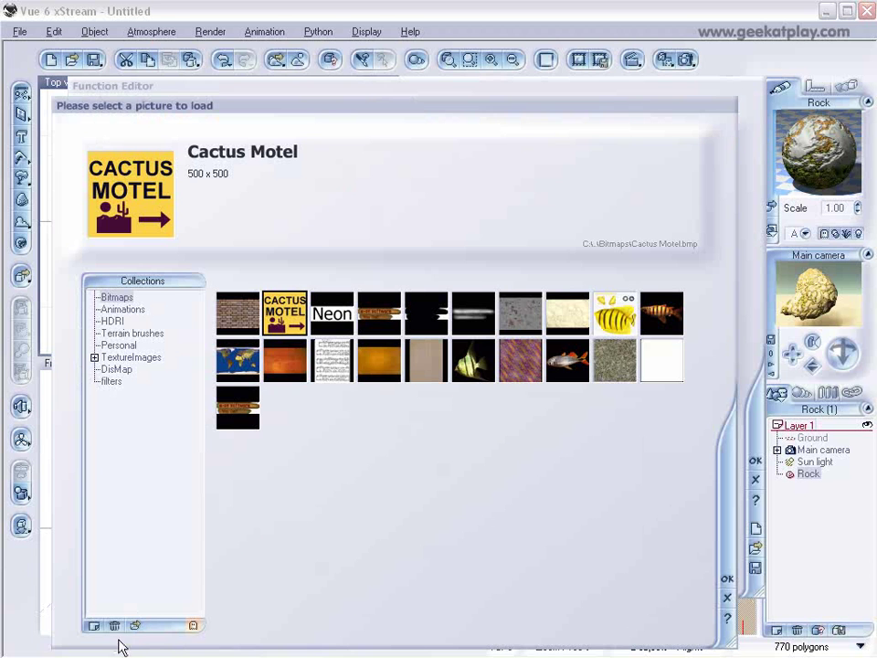
left_click(133, 627)
left_click(338, 272)
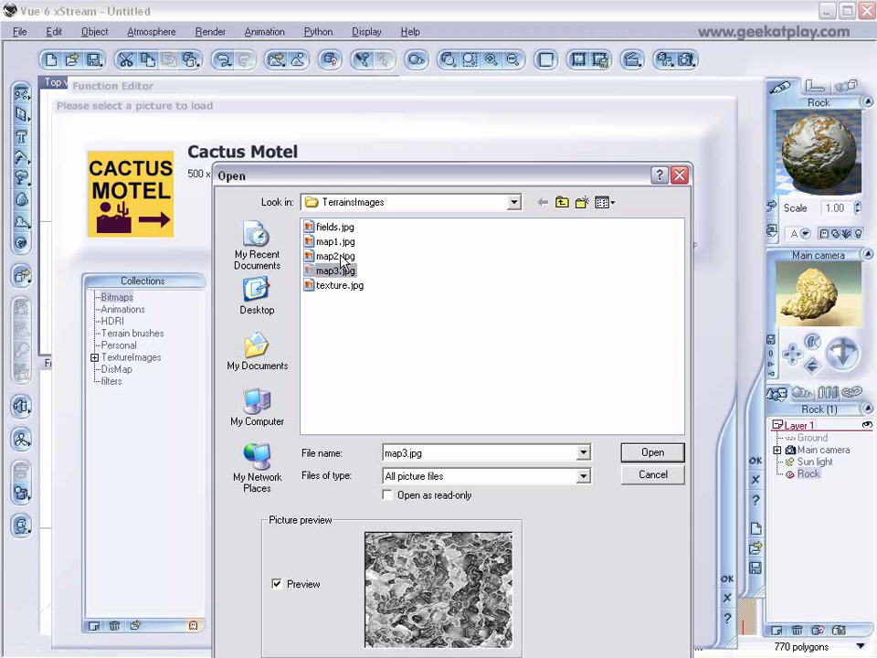
left_click(342, 257)
left_click(339, 271)
left_click(652, 453)
Step: Connect the map3.jpg node's grayscale output to the Blender's free input and place the node above the Blender
left_click_drag(485, 260, 493, 228)
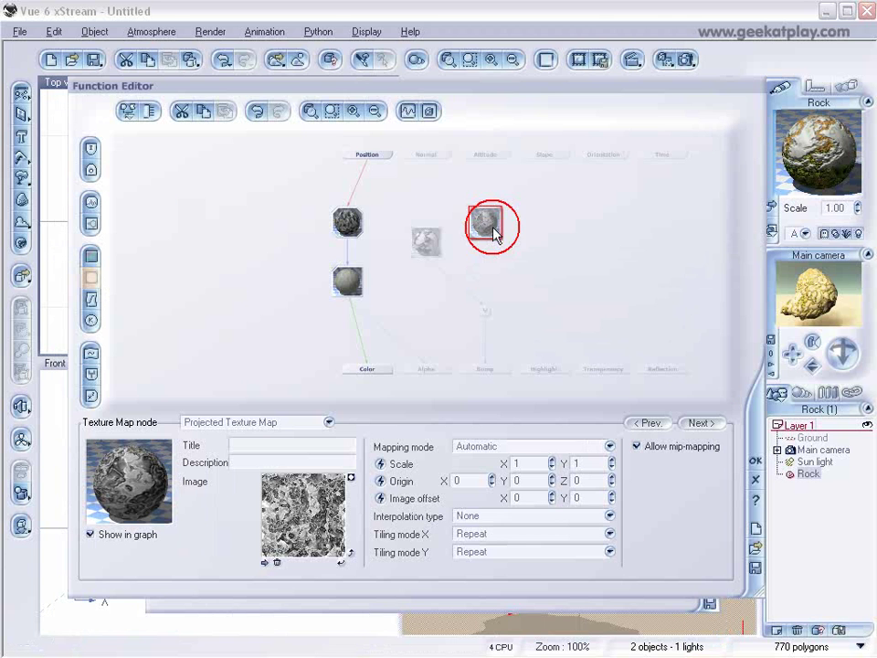
left_click(485, 243)
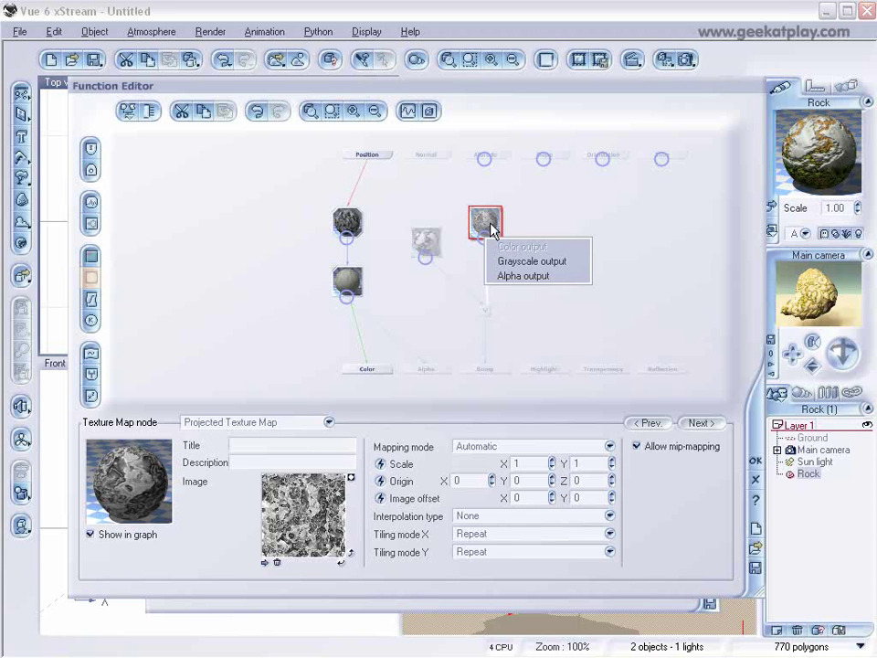
left_click(559, 262)
left_click_drag(478, 212, 483, 228)
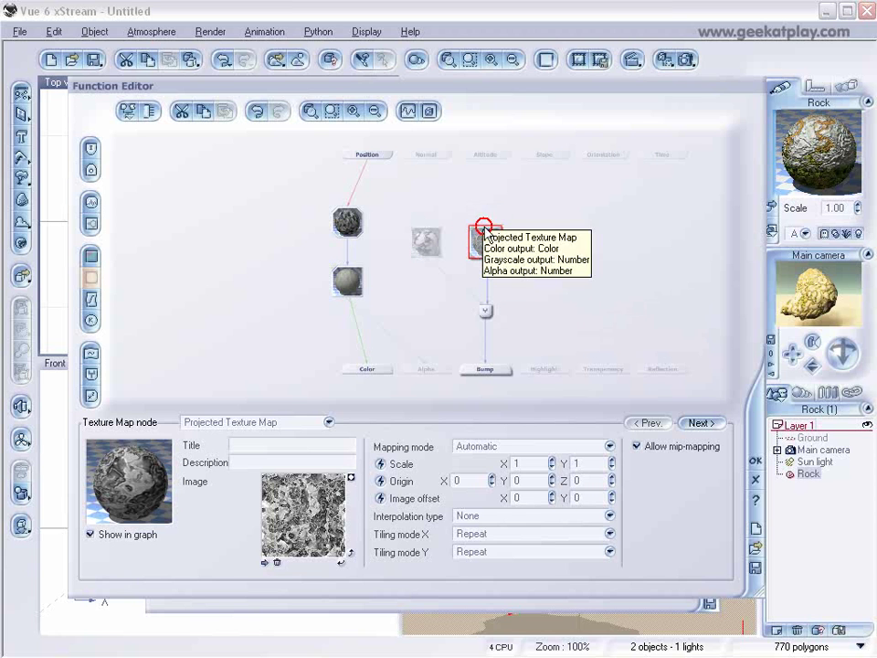
left_click(433, 235)
left_click(497, 247)
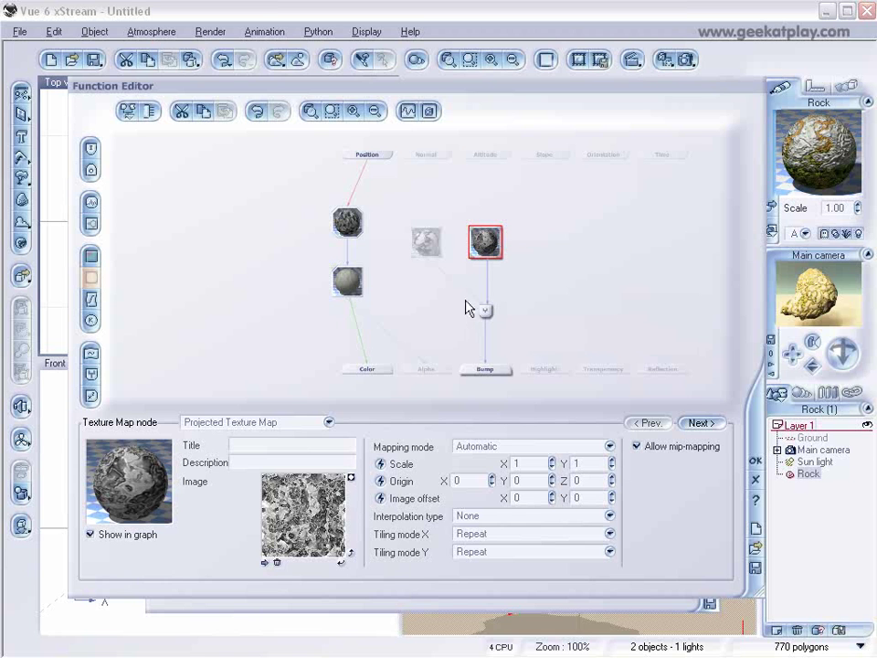
Step: Insert a Filter node between the map3.jpg texture map and the Blender, and move it out to the side of the Blender
left_click(486, 276)
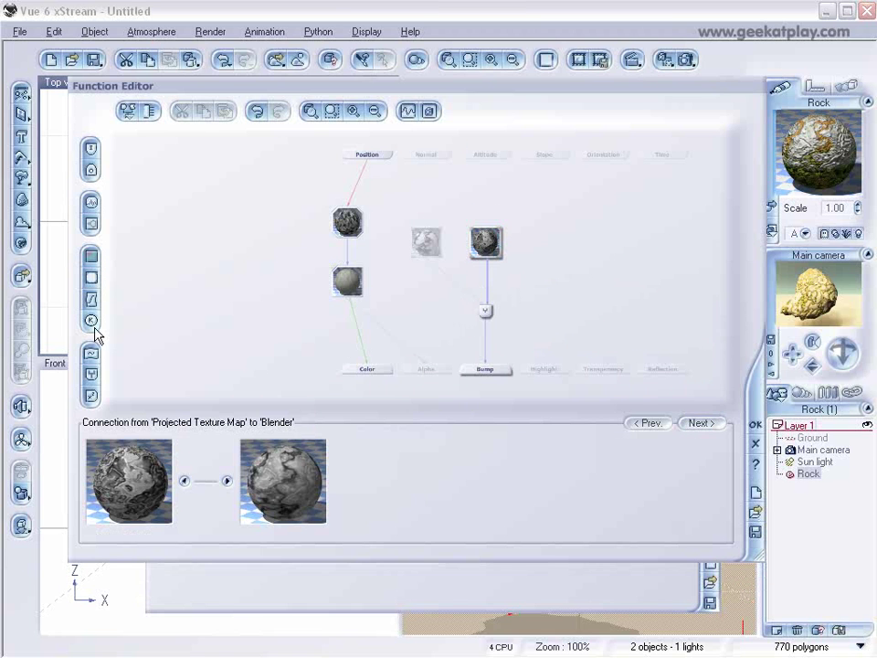
left_click(91, 299)
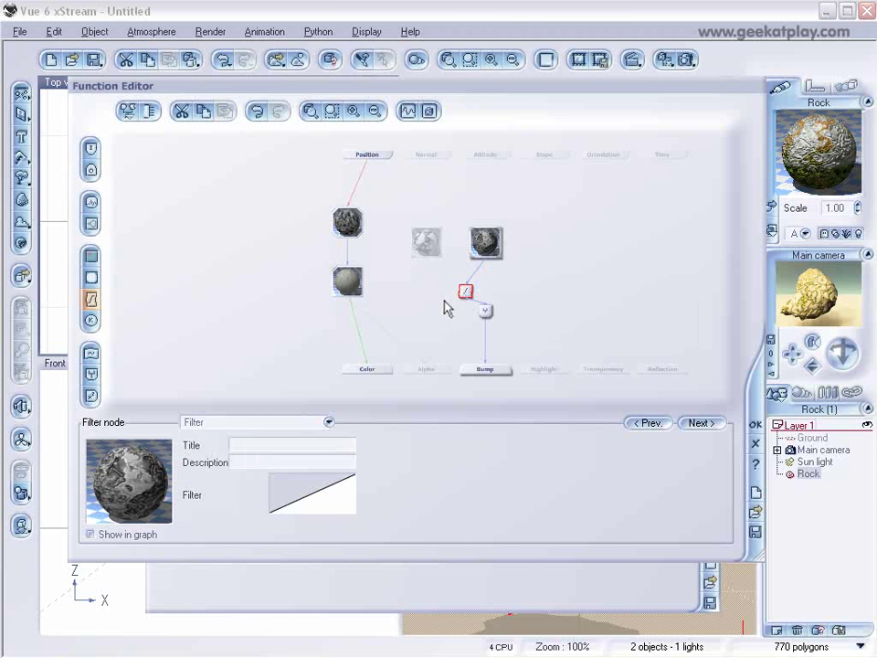
left_click(428, 243)
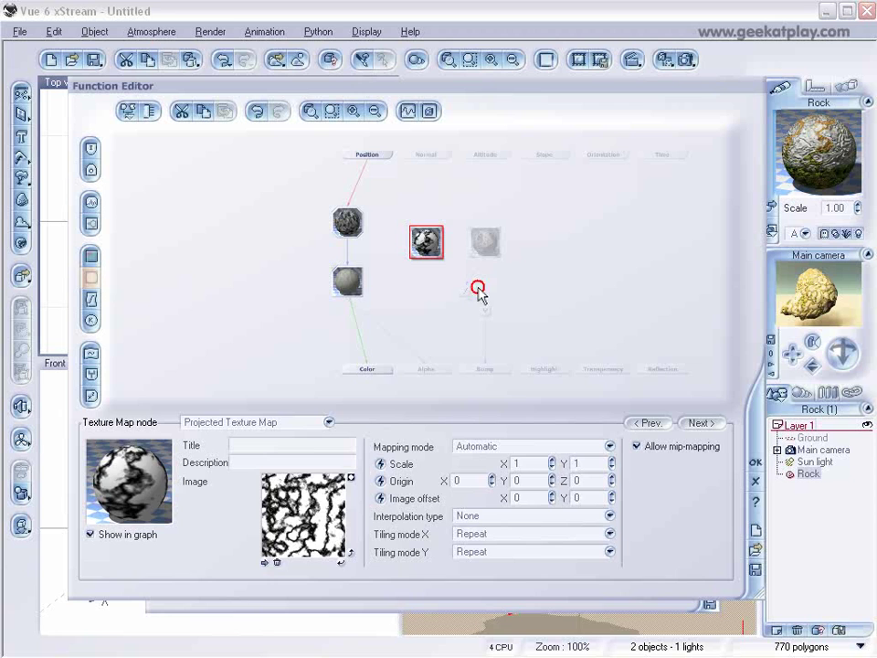
left_click_drag(470, 290, 543, 278)
Step: Link the first texture map's grayscale output to the Blender and move the map3.jpg node slightly higher in the graph
left_click(483, 309)
left_click_drag(482, 301, 426, 251)
left_click(477, 282)
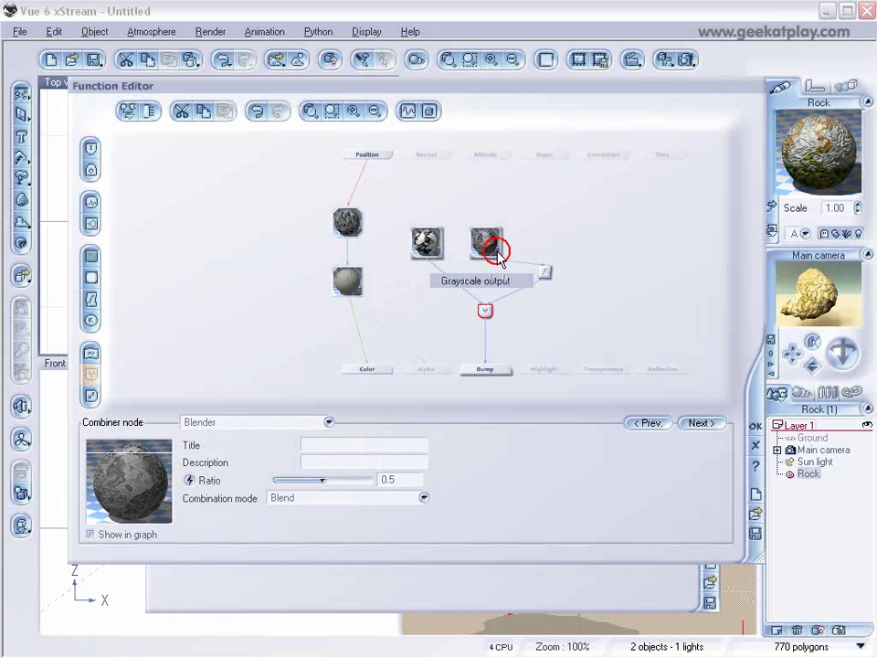
left_click_drag(486, 244, 486, 225)
Step: Edit the Filter node's curve, adding a keypoint at about X 0.39, Y 0.13, and accept the profile
left_click(546, 273)
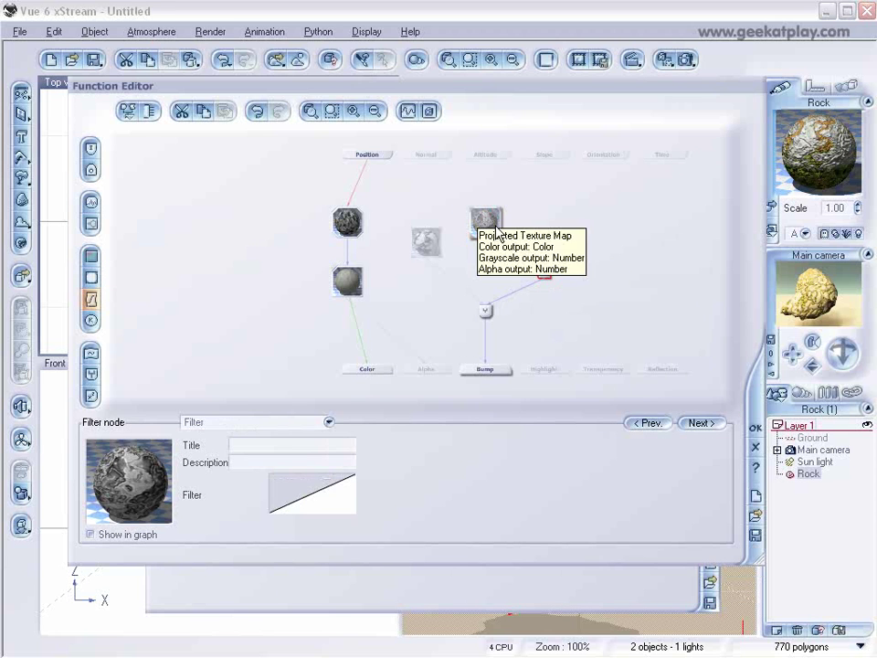
right_click(340, 500)
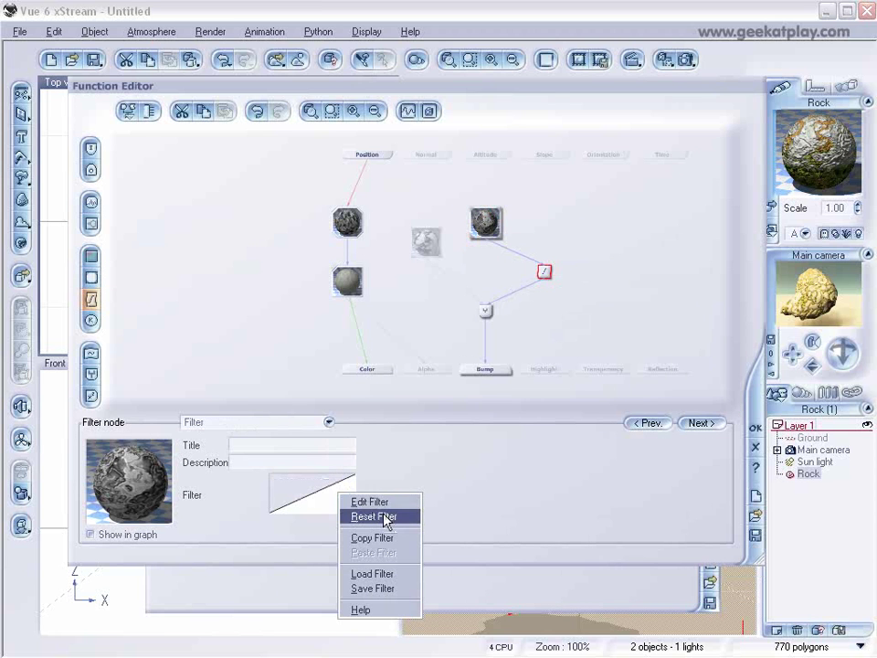
left_click(387, 502)
left_click(562, 278)
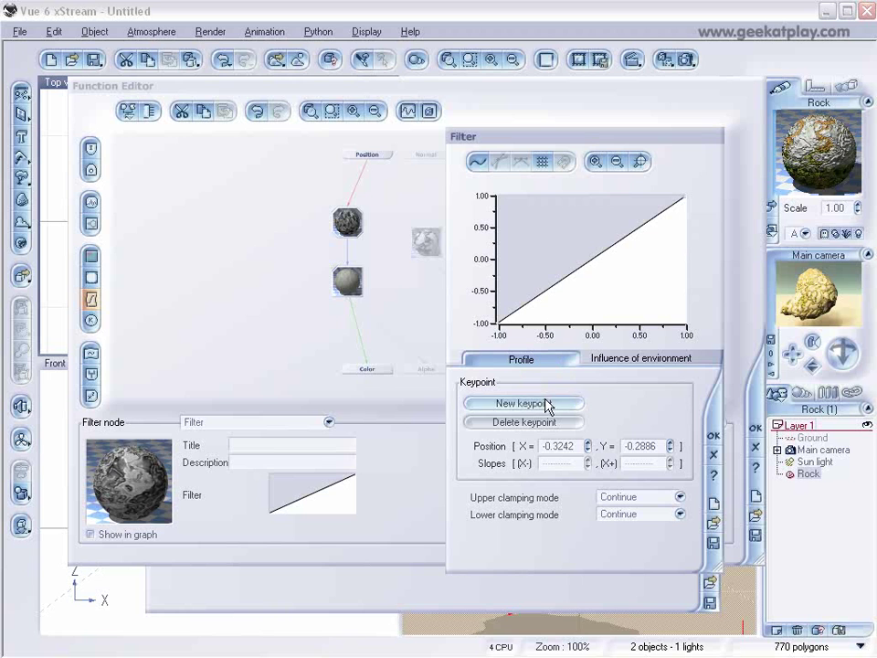
left_click_drag(564, 276, 629, 250)
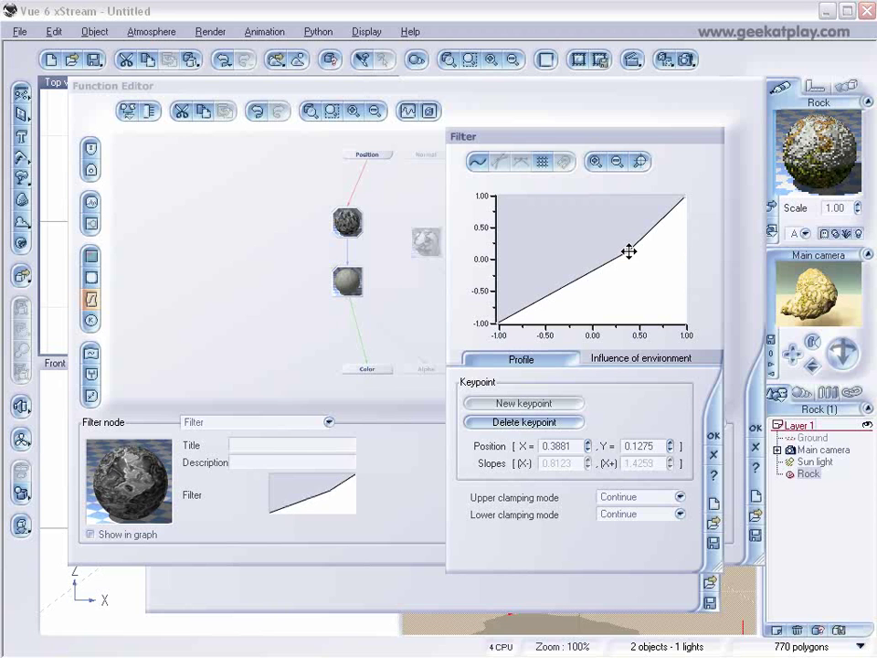
left_click(714, 437)
Step: Set the map3.jpg texture map's X and Y scale to 0.4 and accept the function
left_click(485, 222)
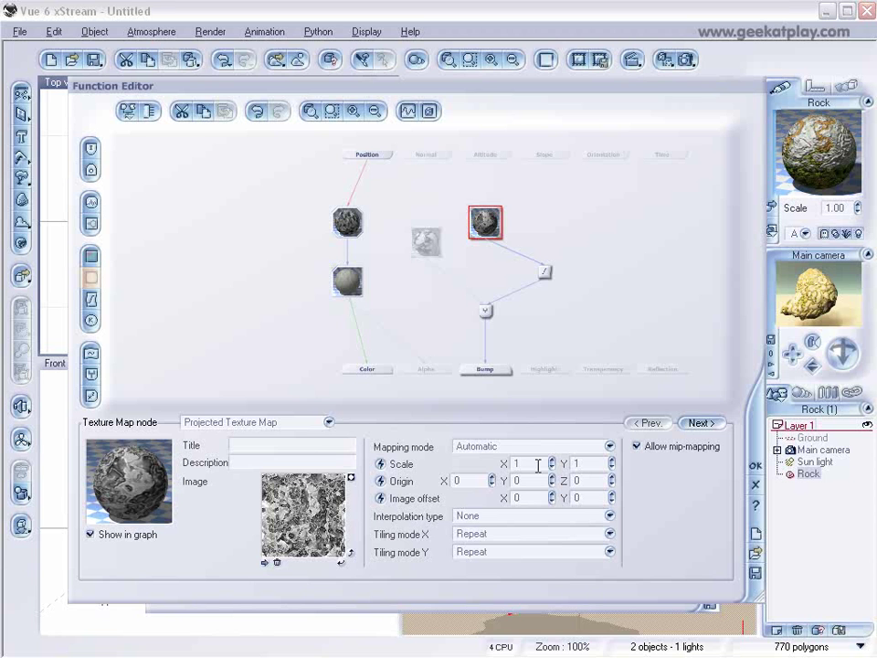
left_click_drag(551, 467, 552, 489)
left_click(611, 467)
left_click_drag(611, 498, 608, 466)
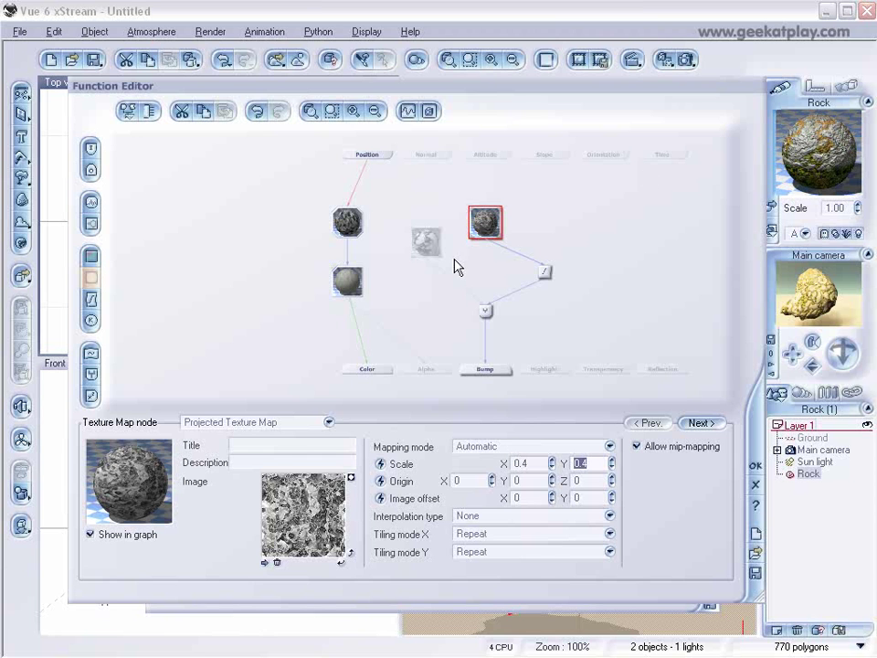
left_click(758, 483)
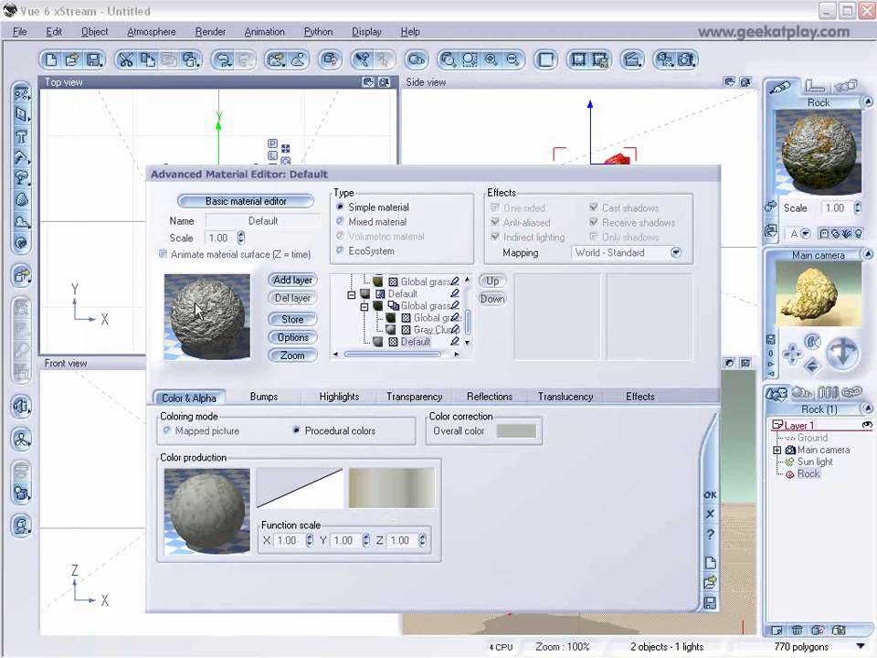
Step: Raise the highlight global intensity of the gray Default stone layer to 24%
left_click(339, 399)
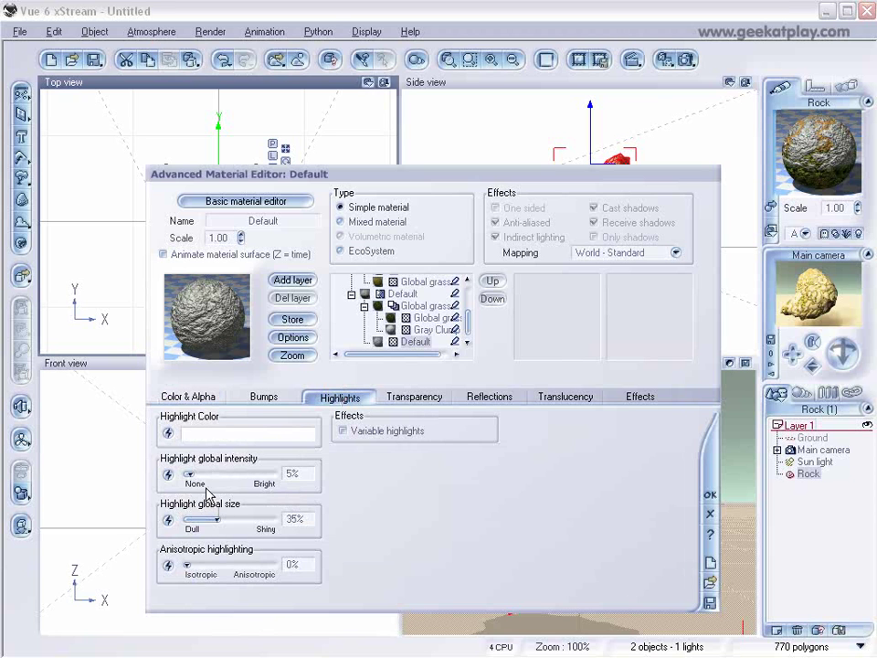
mouse_move(193, 476)
left_mouse_down()
mouse_move(235, 481)
mouse_move(206, 476)
left_mouse_up()
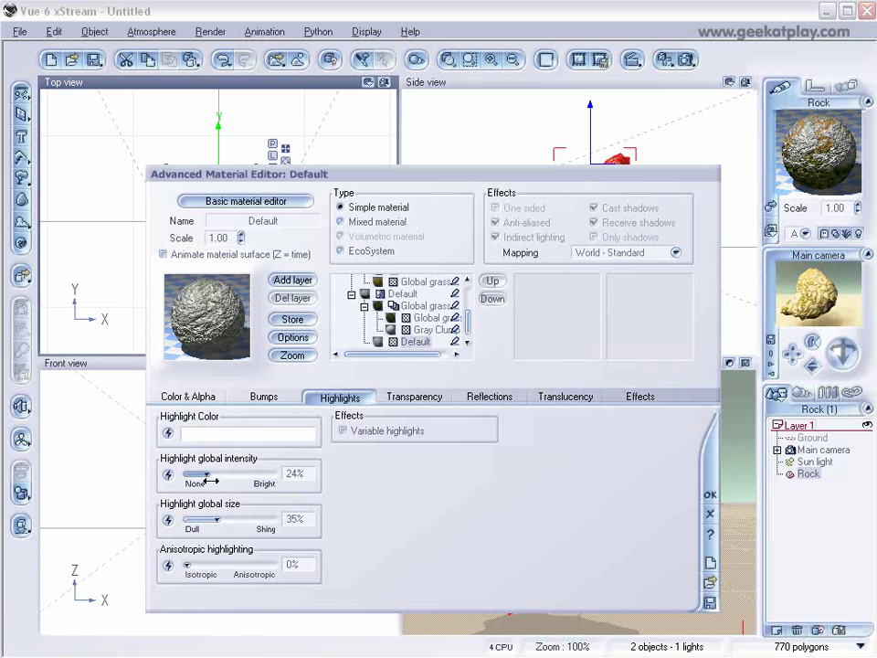
left_click(413, 306)
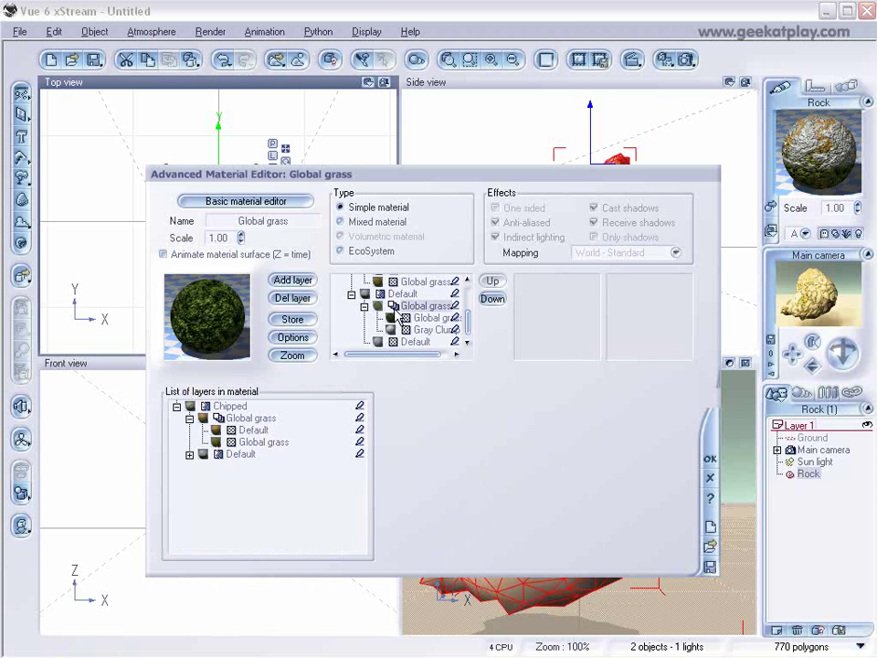
left_click(407, 341)
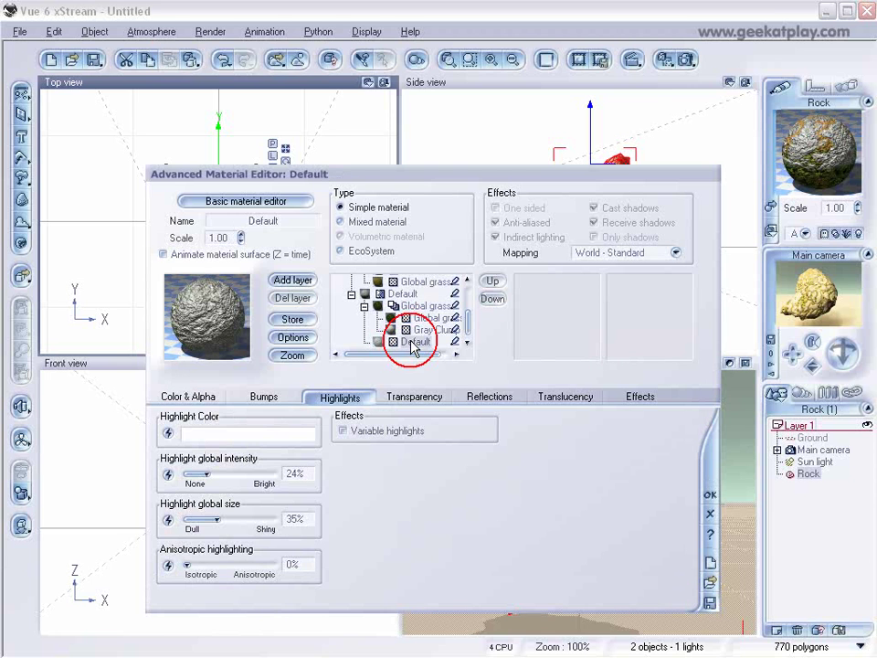
Step: Return to the top-level Chipped material and render the rock to check its look, then close the render display
left_click(402, 293)
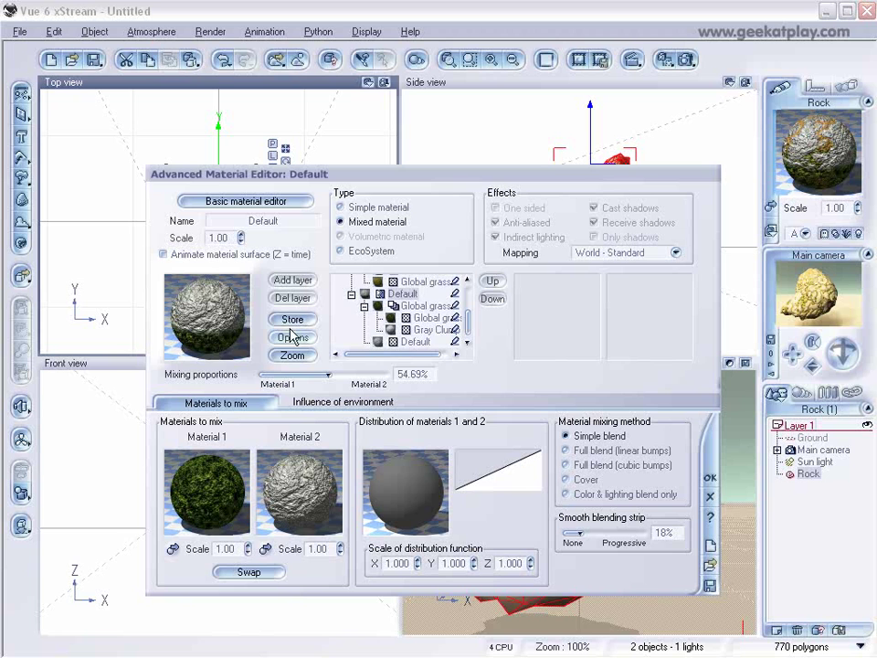
scroll(470, 313, "up", 2)
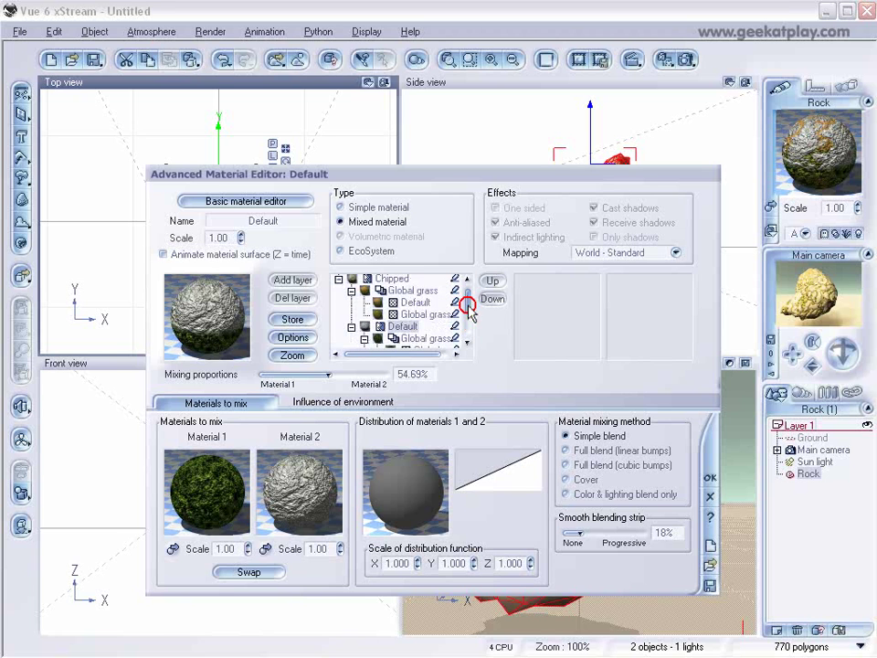
left_click(396, 281)
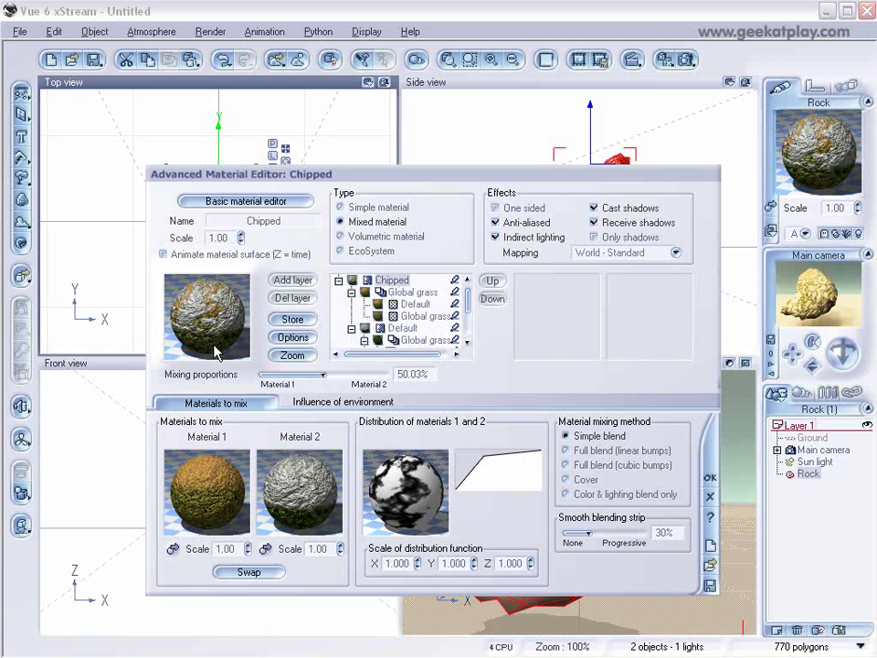
left_click(687, 60)
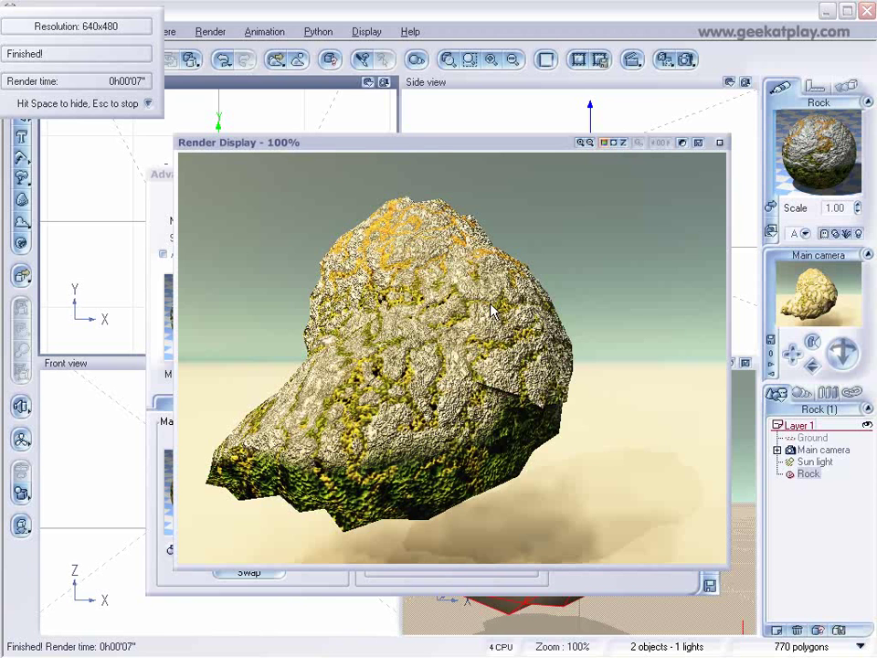
left_click(720, 144)
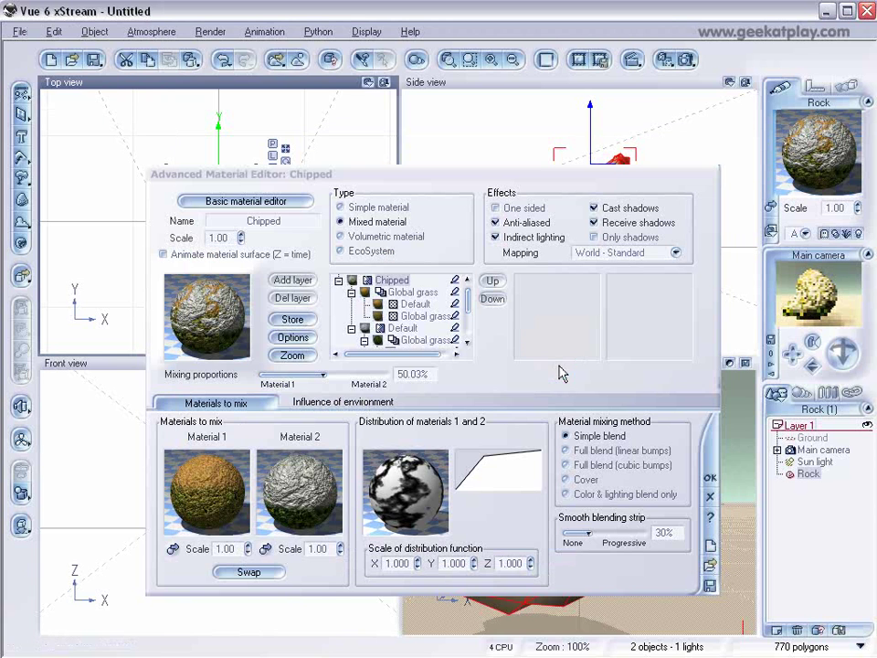
Step: Move the keypoint of the Chipped material's distribution filter to about X 0.31, Y 0.94 and accept it
right_click(503, 470)
left_click(517, 470)
mouse_move(560, 214)
left_mouse_down()
mouse_move(553, 199)
mouse_move(534, 196)
mouse_move(641, 218)
mouse_move(682, 270)
mouse_move(684, 298)
mouse_move(550, 195)
mouse_move(555, 203)
left_mouse_up()
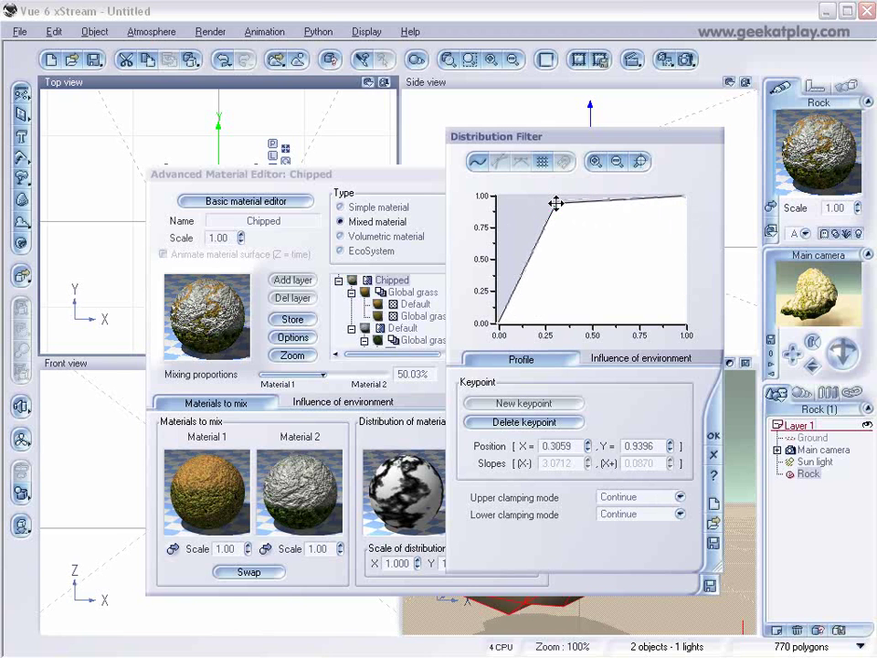
left_click(711, 434)
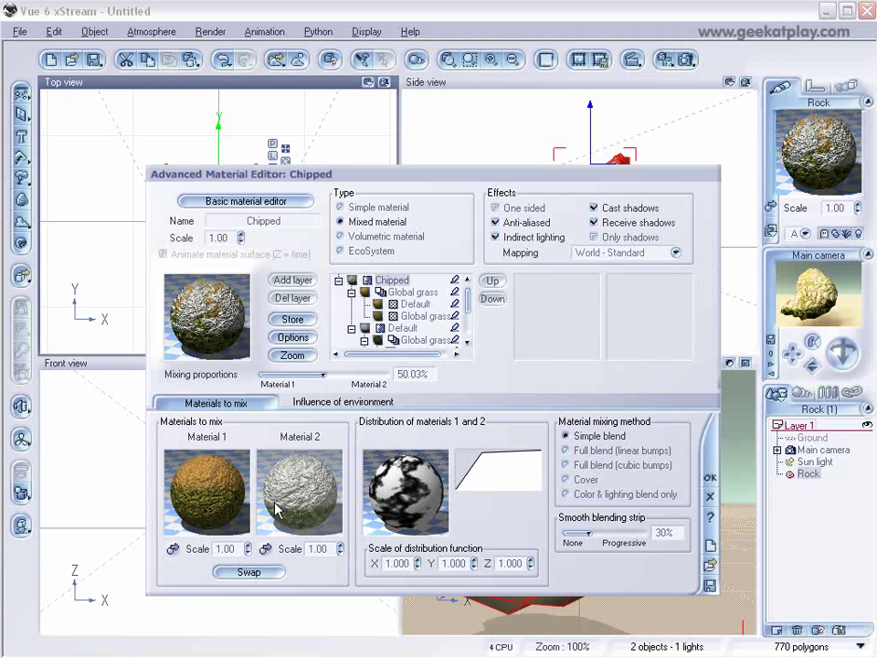
Step: Review the Chipped material's Global grass and Default sub-materials and its influence of environment settings
left_click(411, 292)
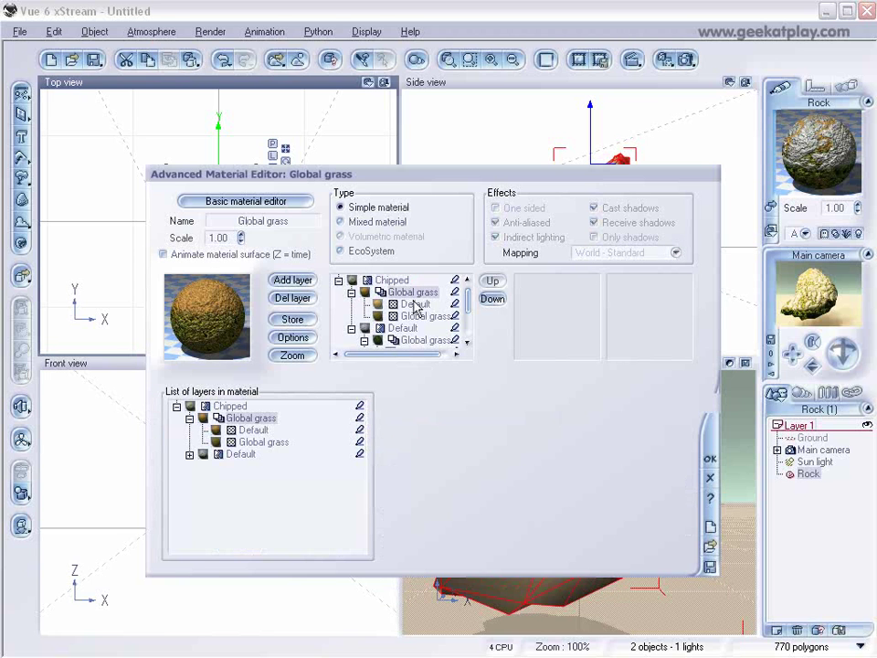
left_click(415, 304)
left_click(417, 315)
left_click(405, 329)
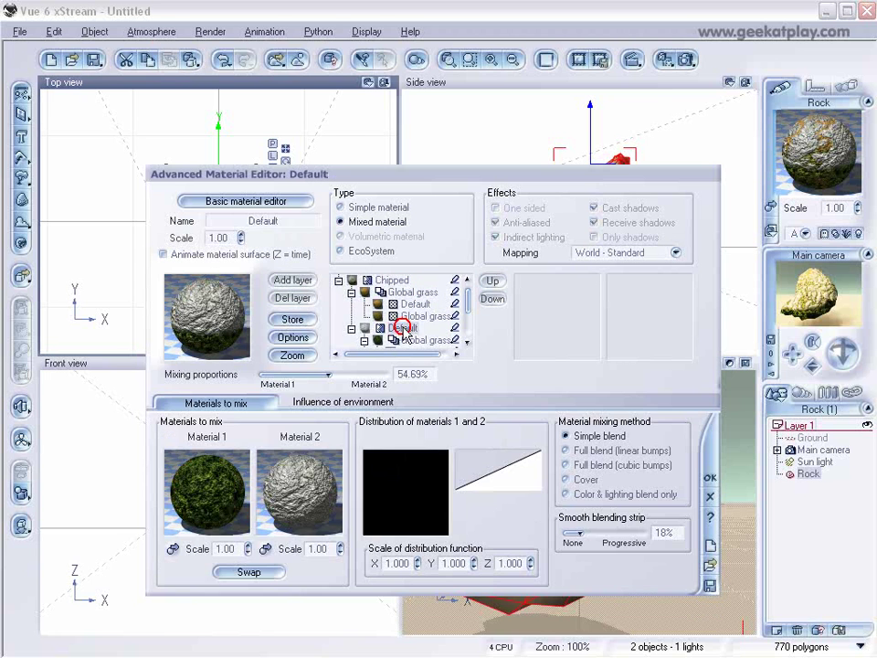
left_click(351, 280)
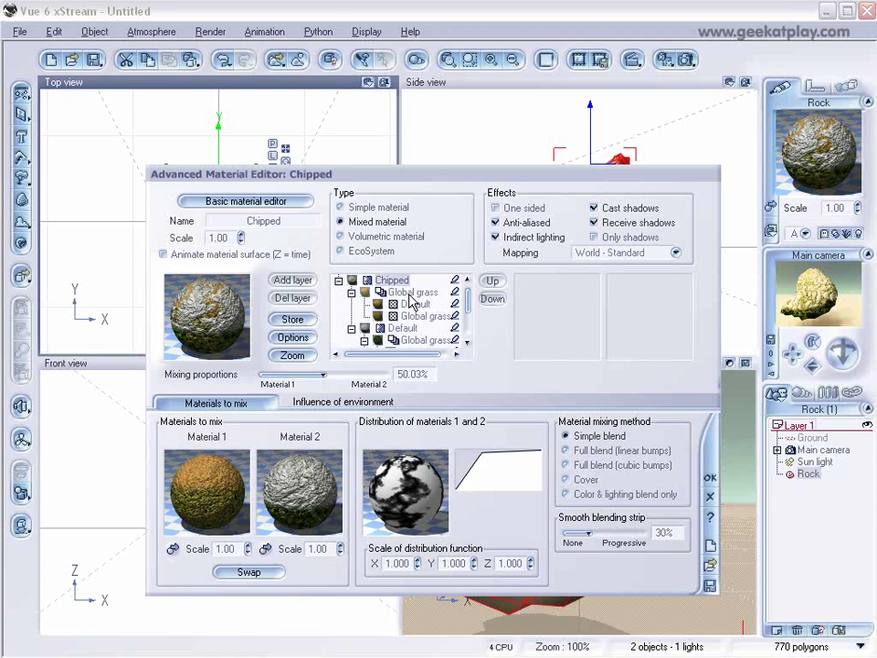
left_click(329, 403)
left_click(234, 403)
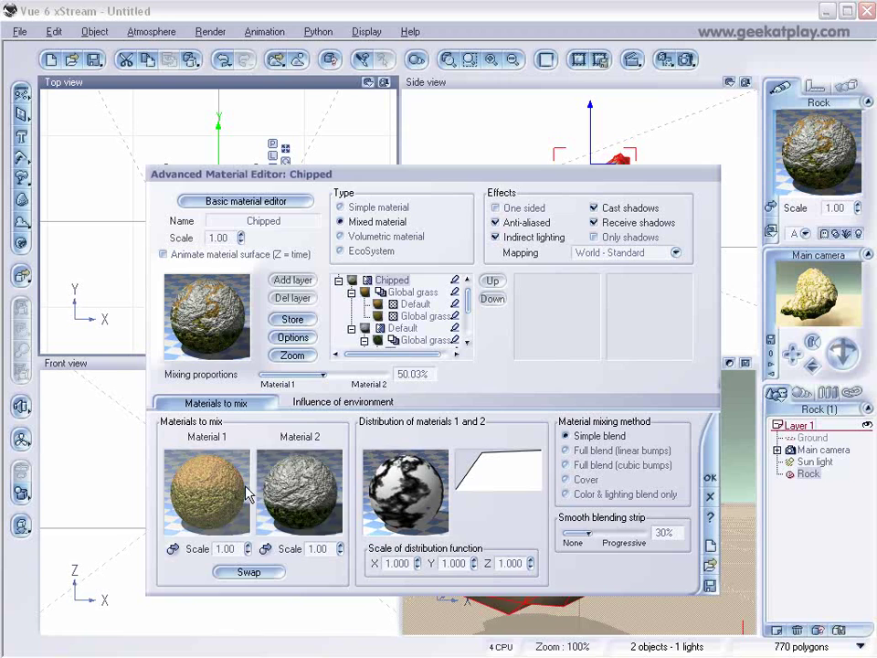
Step: Examine the bump function graph of the simple Default layer inside Material 2, and return to the Chipped material
double_click(304, 495)
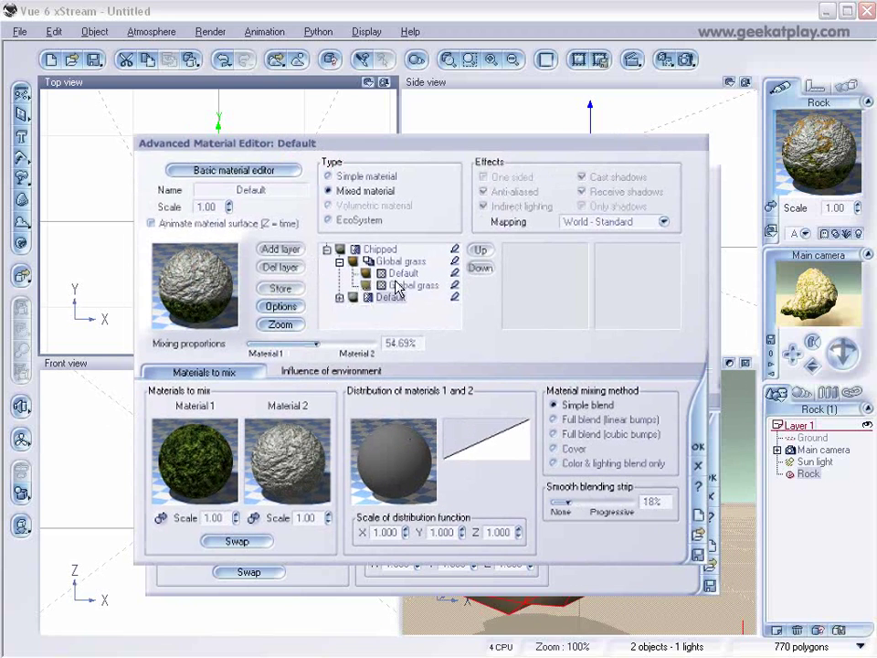
left_click(340, 299)
left_click(400, 322)
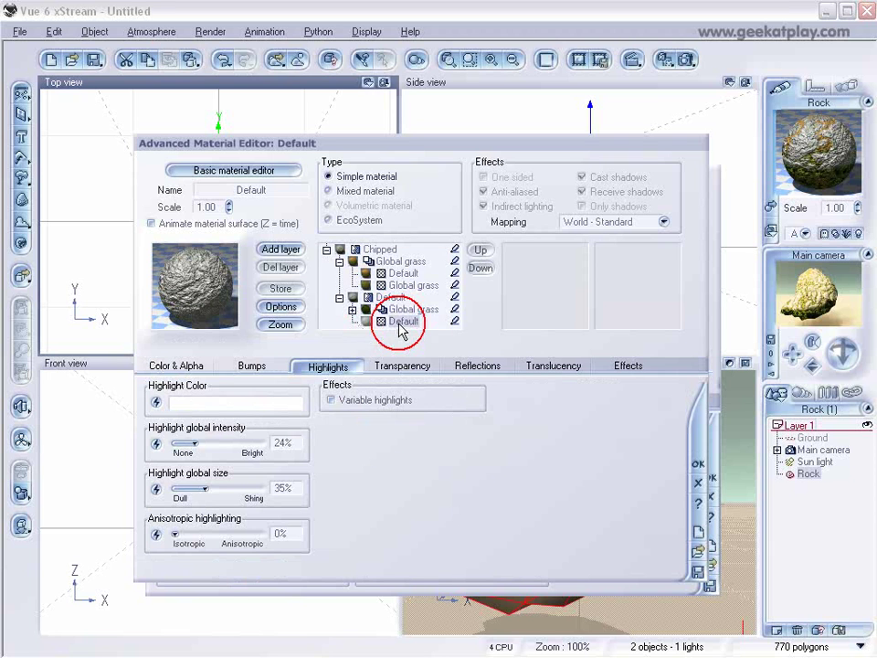
left_click(252, 366)
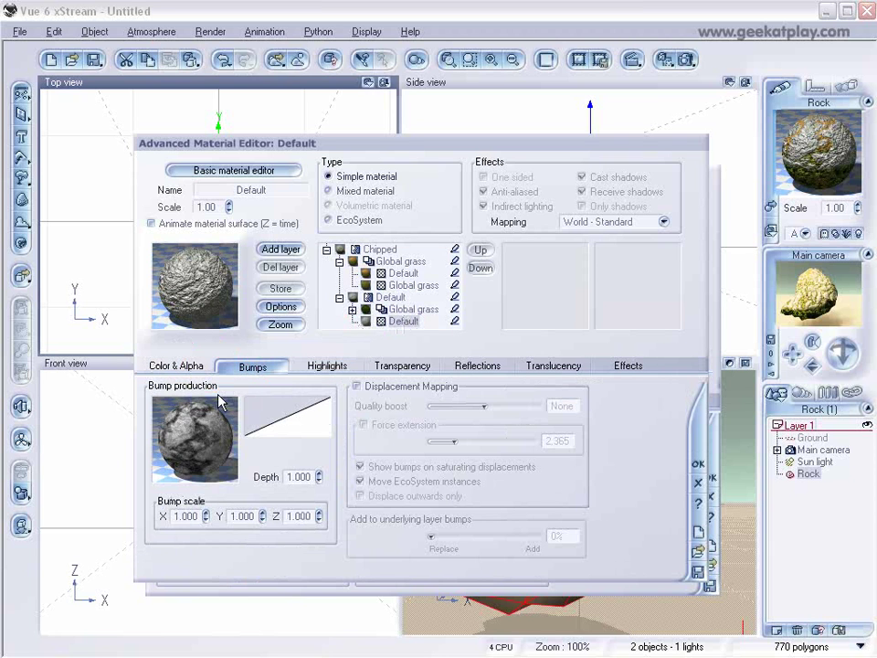
right_click(208, 452)
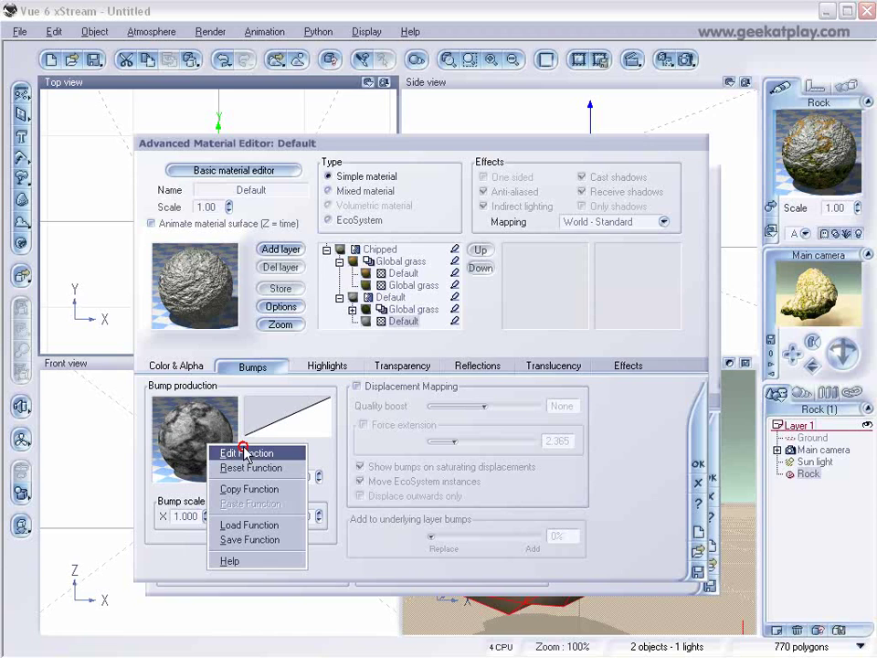
left_click(233, 451)
left_click(368, 241)
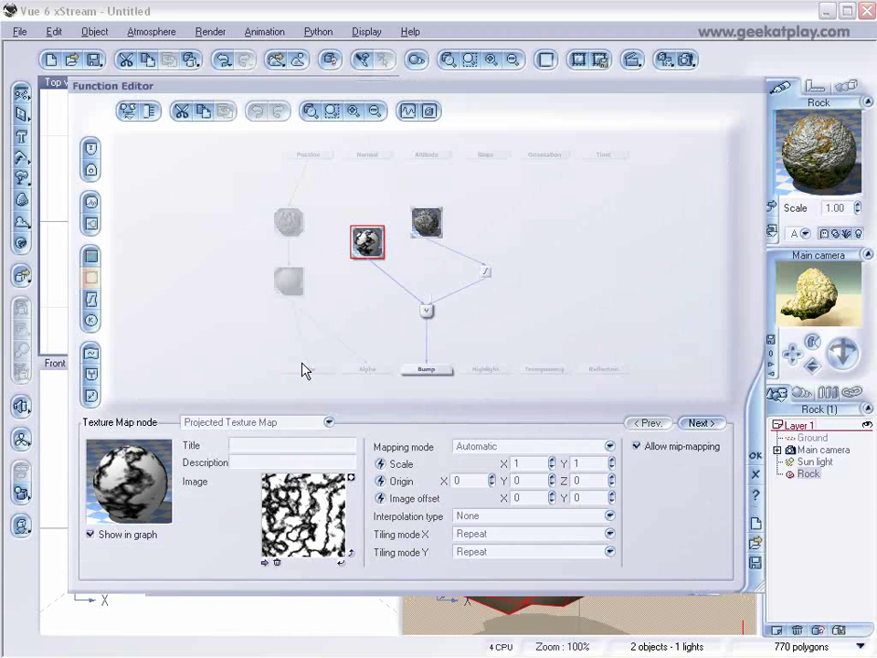
left_click(754, 454)
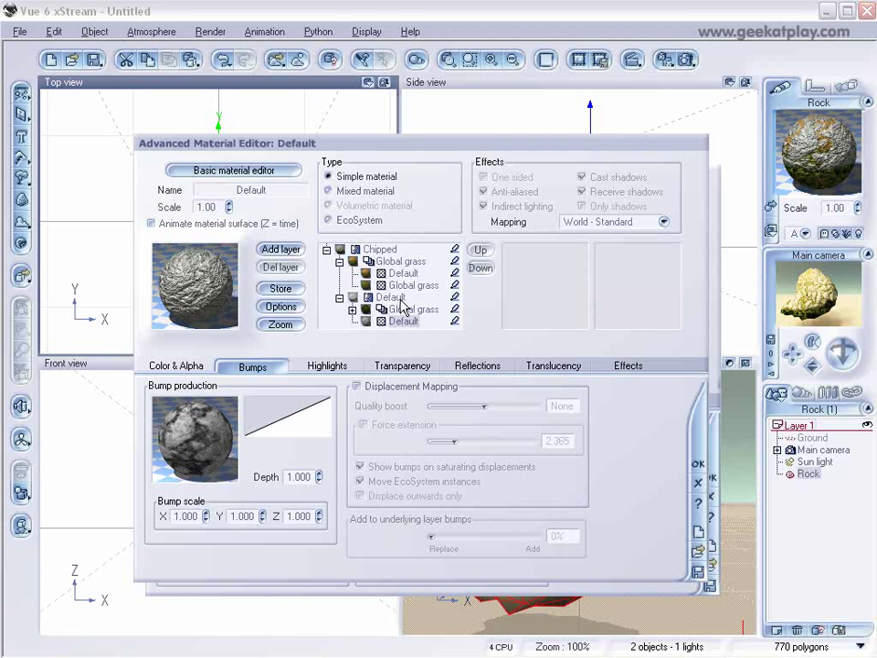
left_click(697, 462)
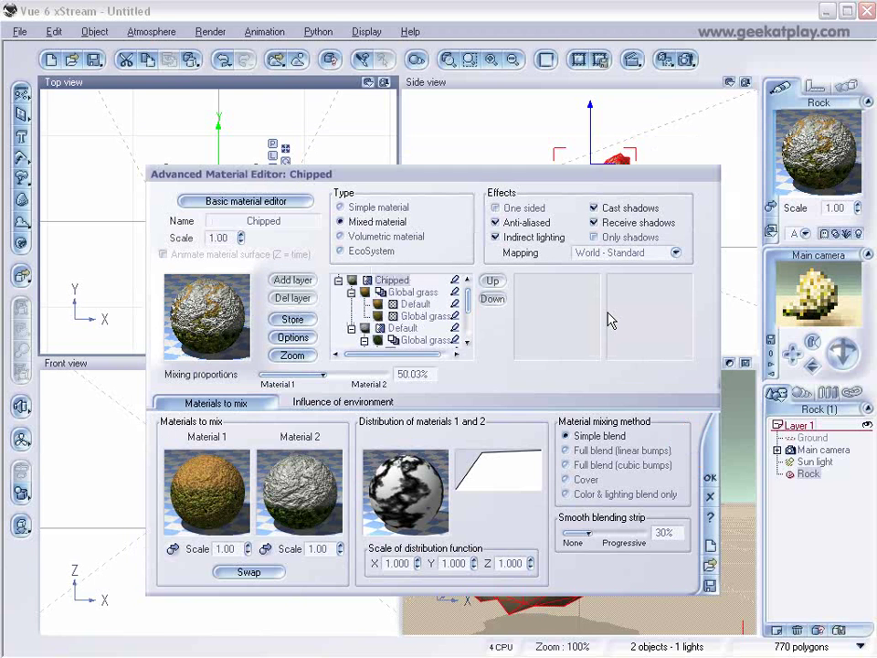
Step: Set the mixed Default material's mixing proportions to 59.36% and its smooth blending strip to 29%
left_click(402, 327)
mouse_move(329, 372)
left_mouse_down()
mouse_move(319, 373)
mouse_move(336, 373)
left_mouse_up()
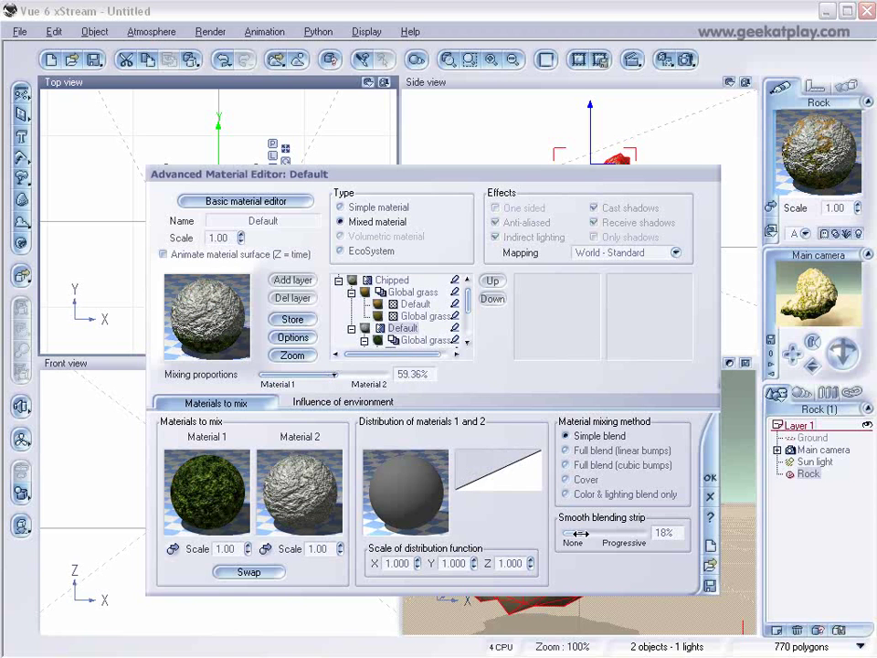
left_click_drag(580, 533, 596, 533)
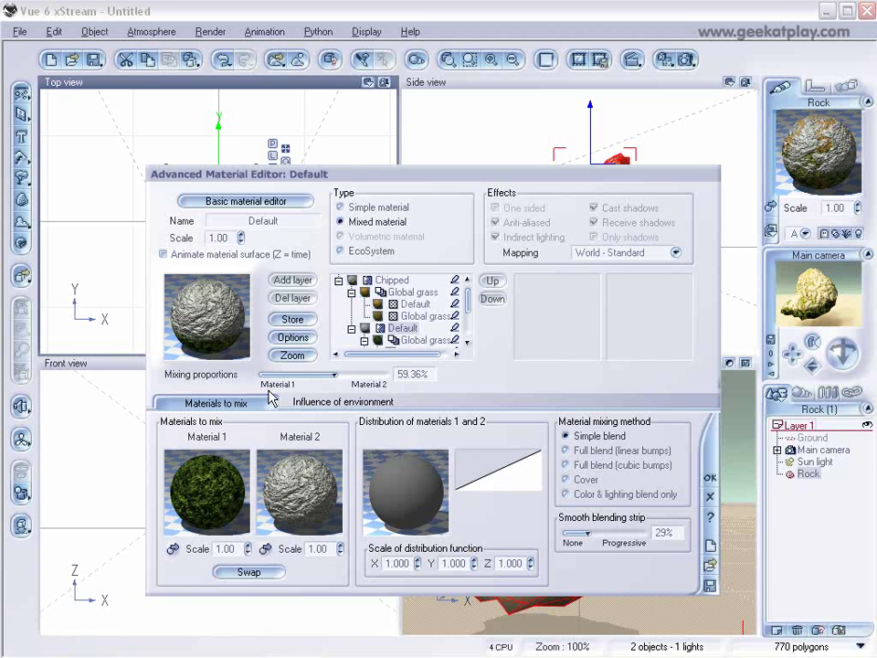
Step: Set the overall color of the Global grass layer nested in the mixed Default material to red 72, green 79, blue 28
left_click(402, 339)
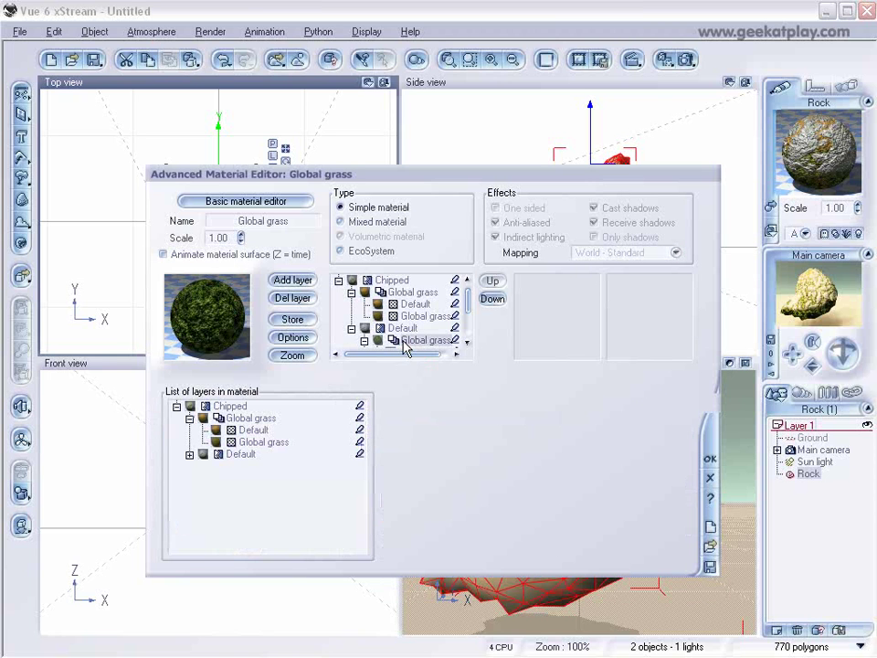
left_click_drag(464, 294, 470, 324)
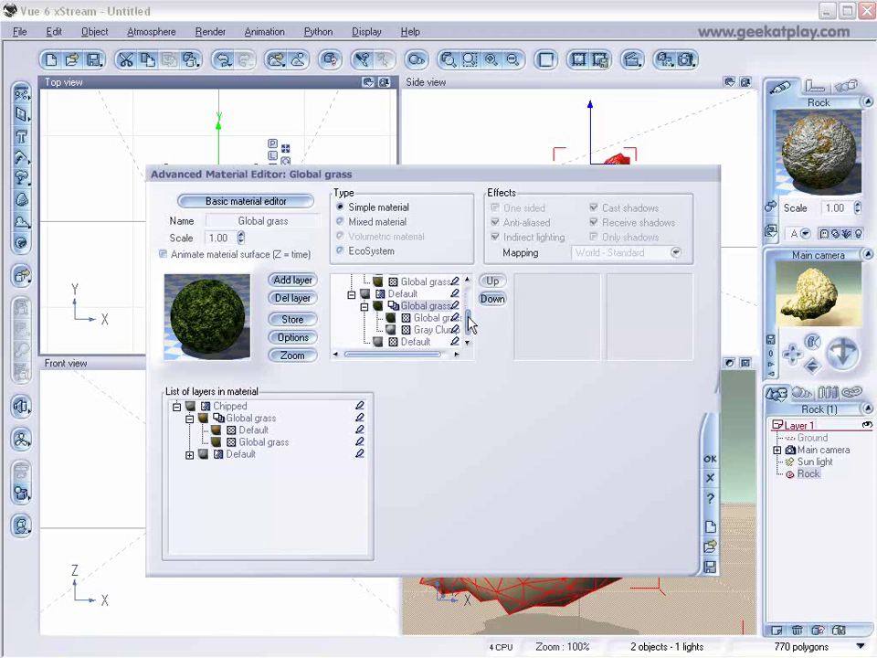
left_click(421, 319)
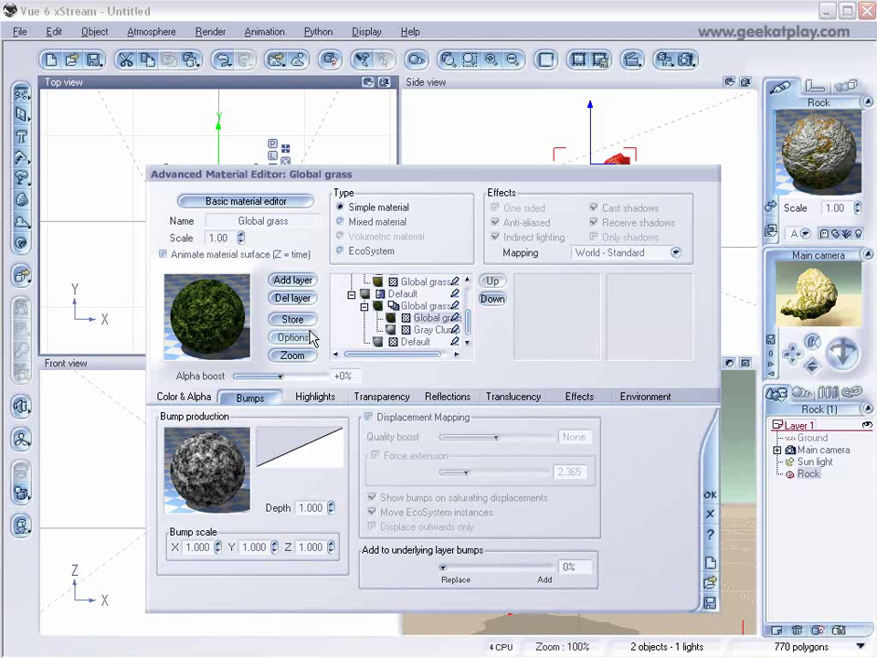
left_click(183, 396)
right_click(519, 439)
left_click(535, 444)
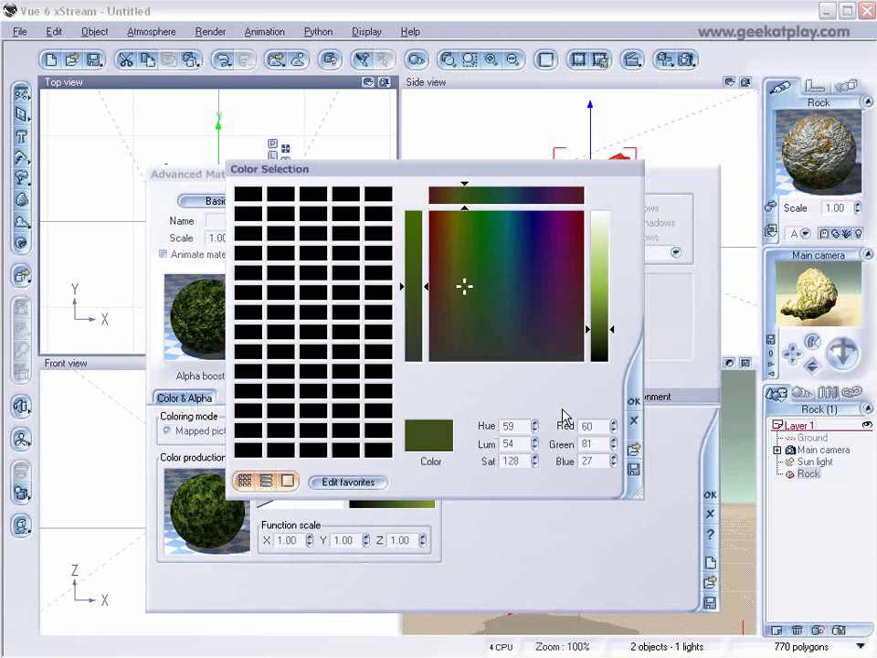
left_click_drag(465, 290, 458, 293)
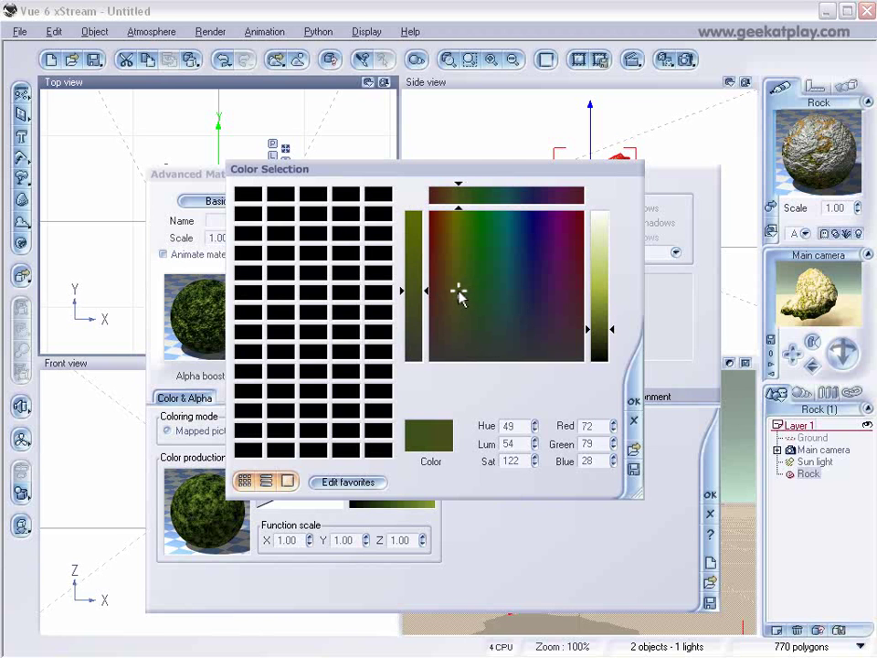
left_click(634, 398)
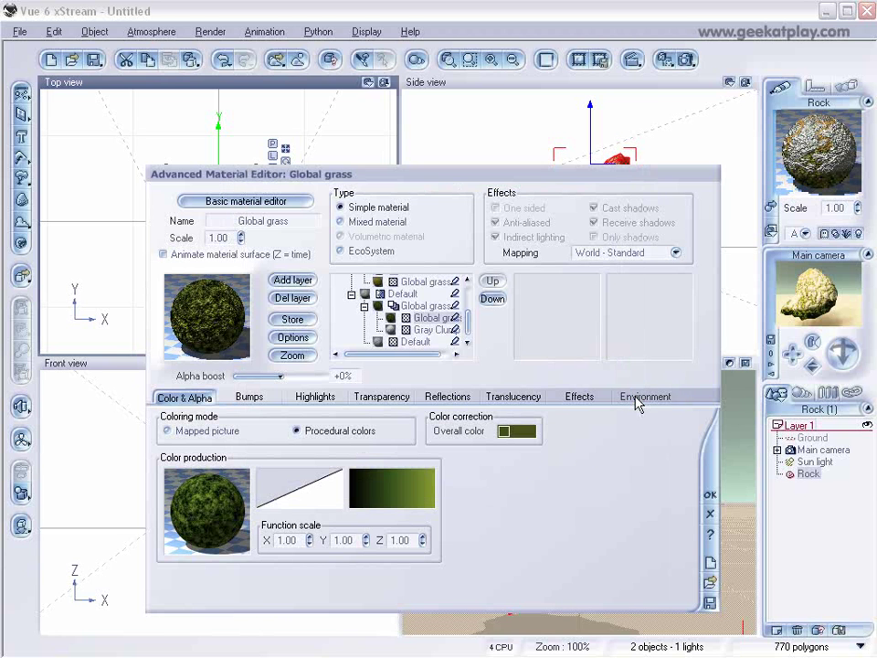
Step: Accept the material changes, render the rock from the main camera, and close the render
left_click(710, 494)
left_click(686, 60)
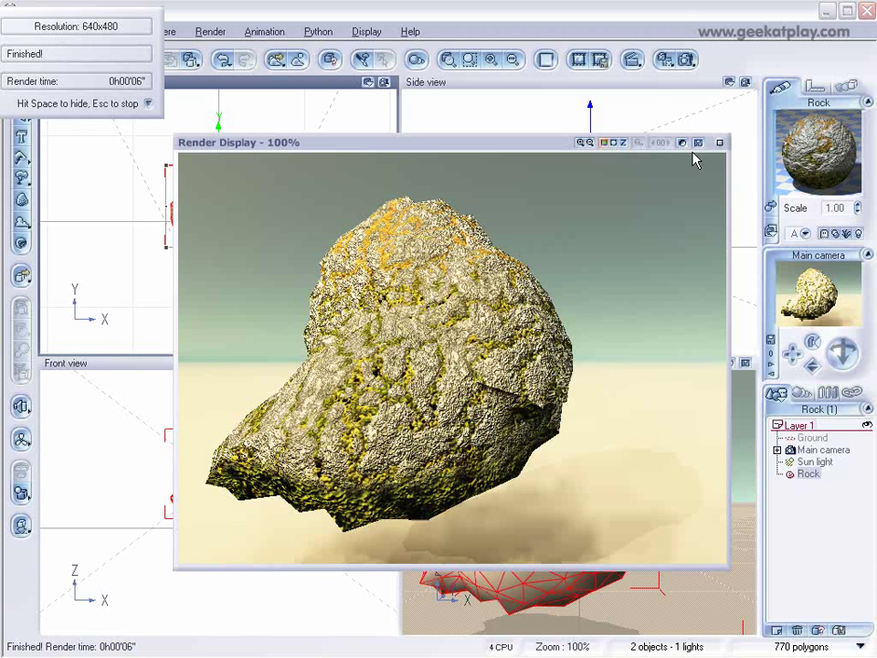
left_click(719, 143)
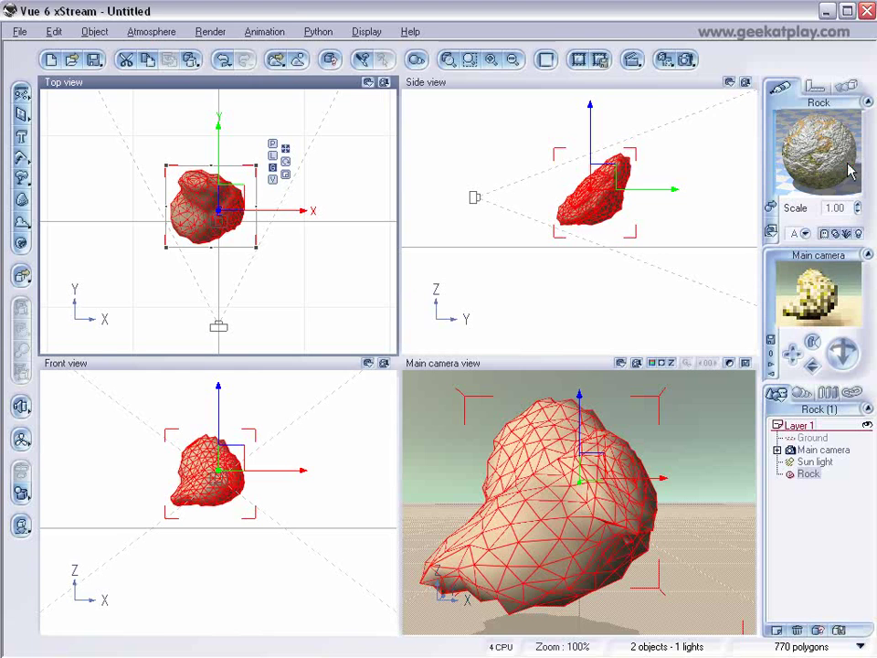
Step: Save the rock's material in the TerrainsImages folder as RockMoss with the title Rock Moss, and accept the material
double_click(848, 170)
left_click_drag(515, 89, 464, 125)
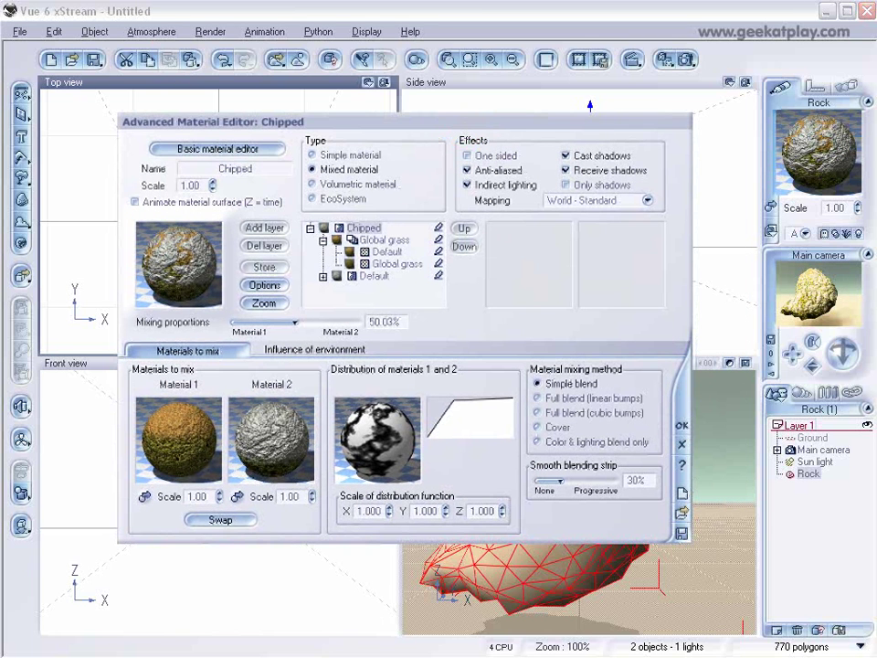
left_click(681, 533)
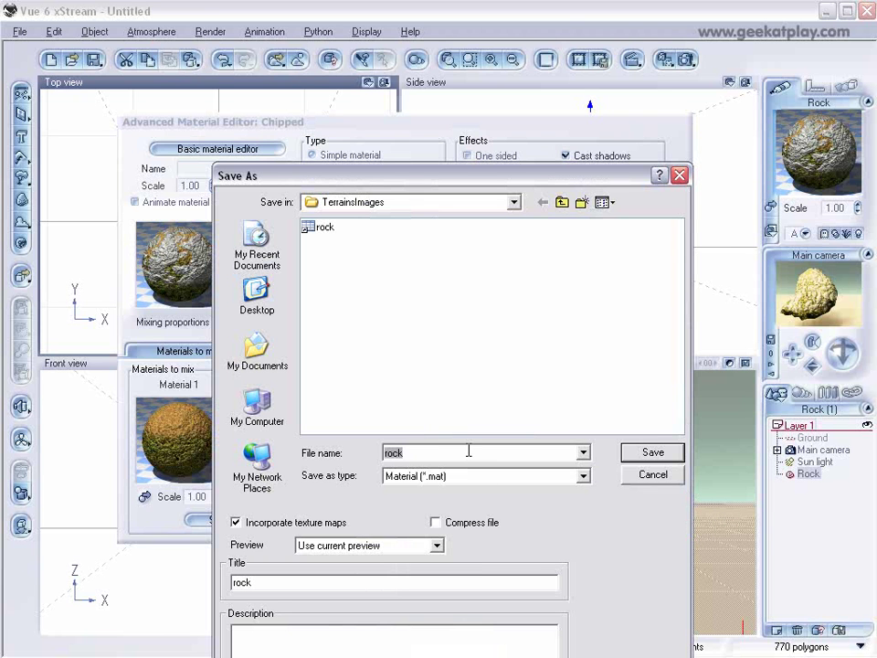
type("R")
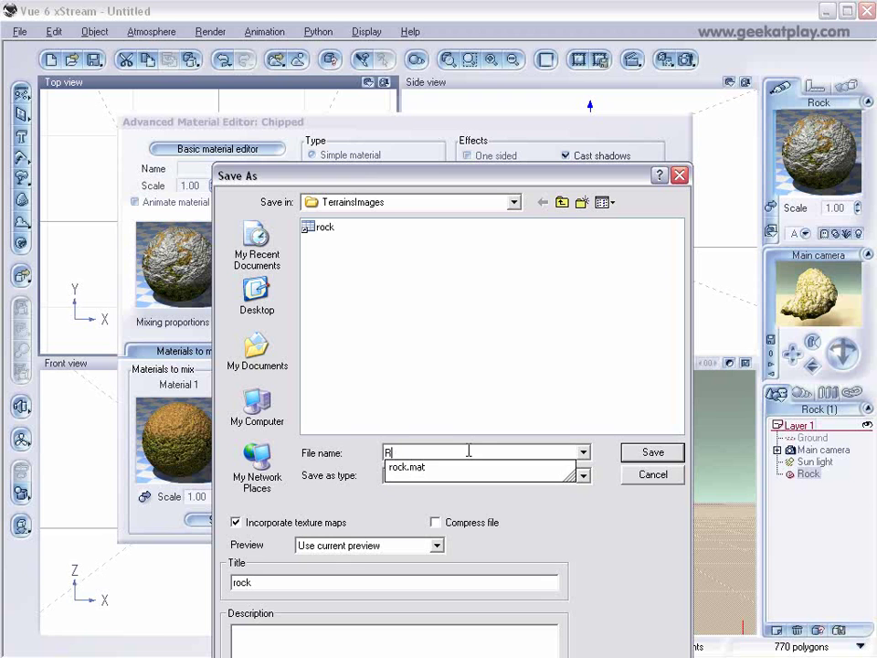
type("ockMoss")
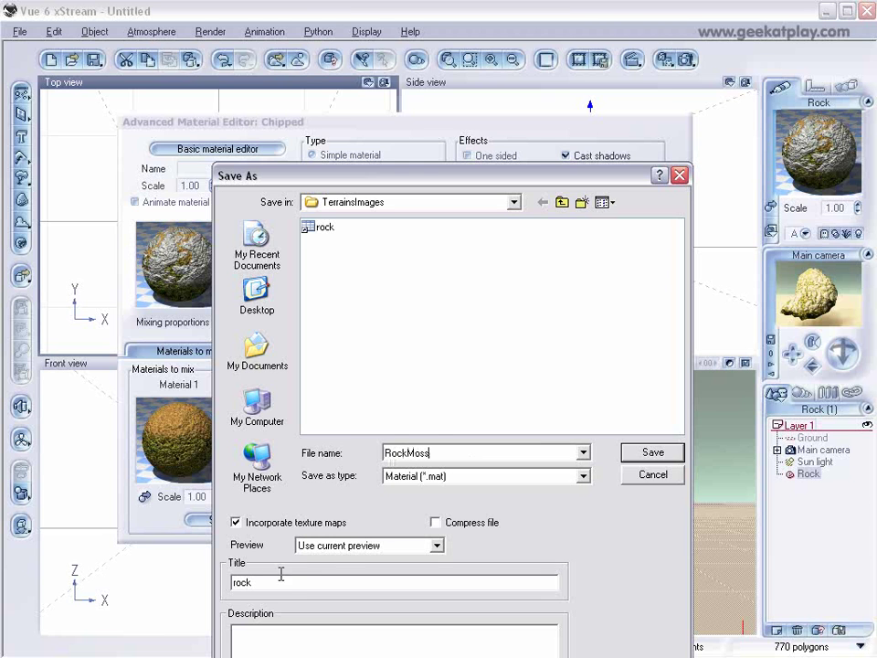
left_click_drag(279, 582, 135, 594)
type("Rock Moss")
left_click_drag(398, 170, 384, 115)
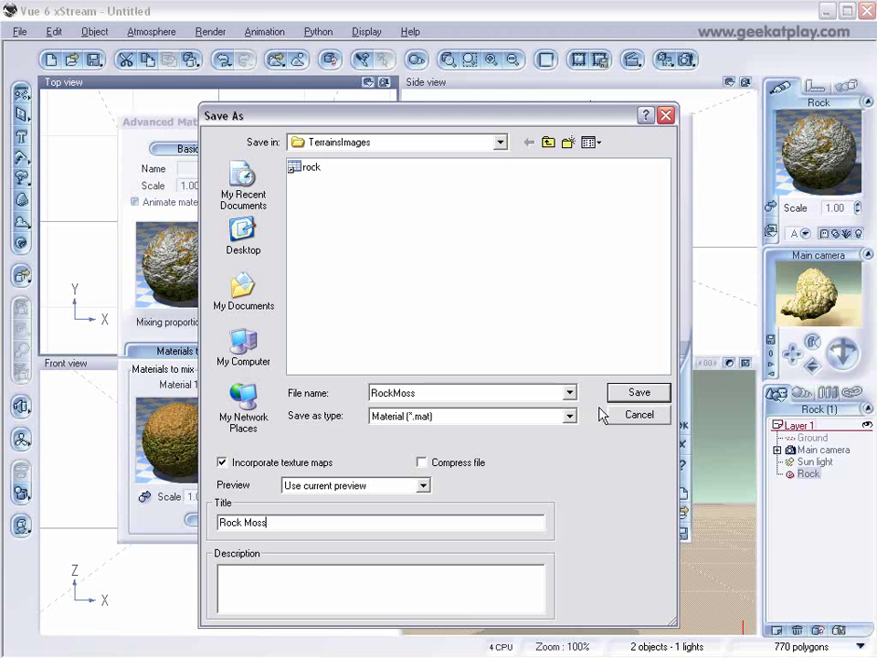
left_click(630, 392)
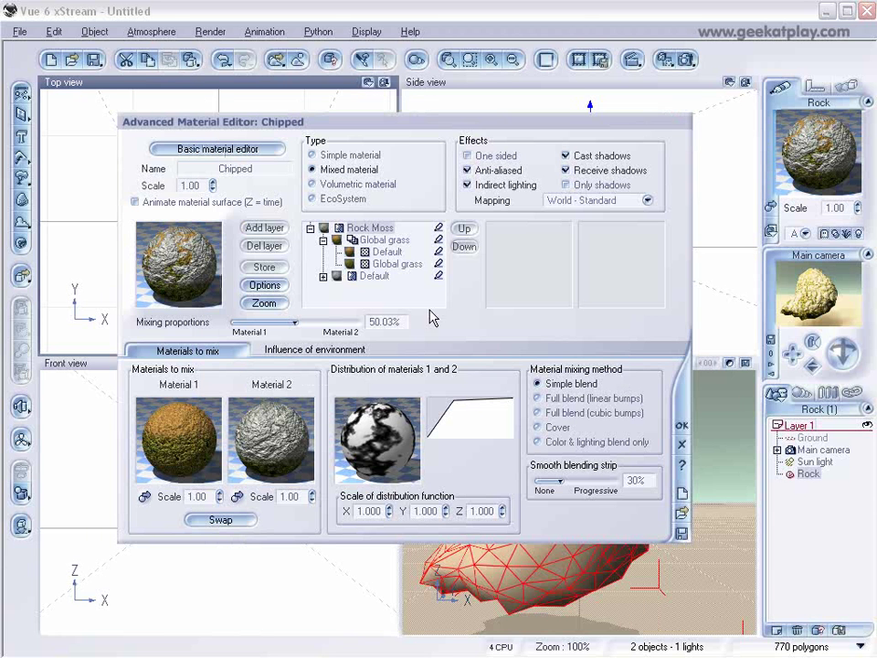
left_click(682, 426)
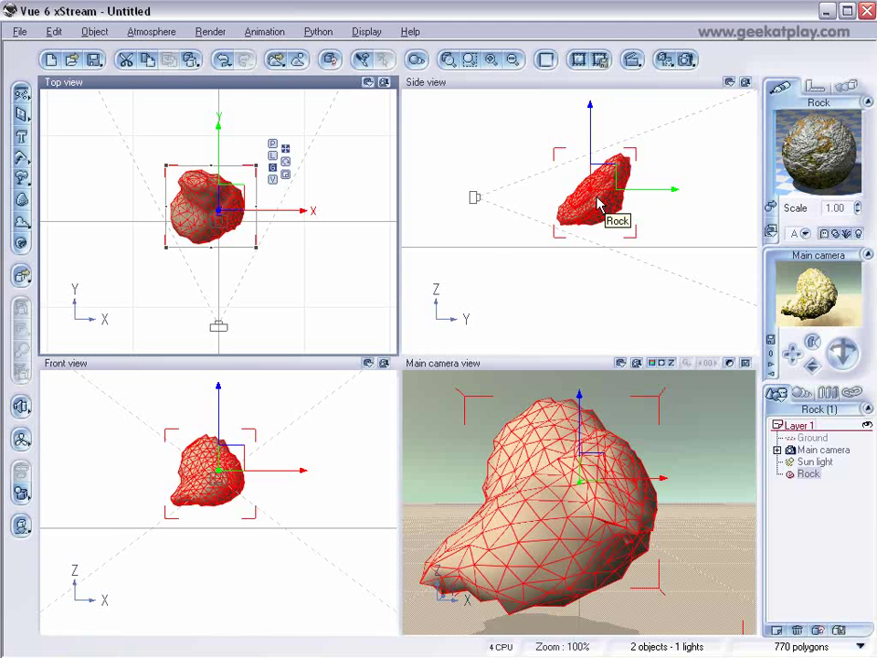
Step: Delete the rock and add a standard terrain, shifting it slightly in the top view
key("Delete")
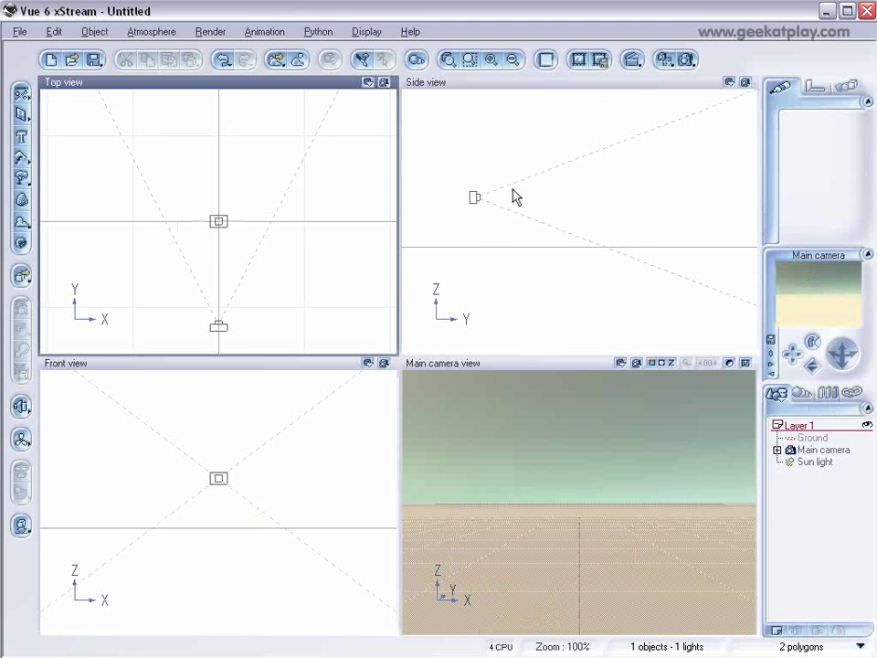
right_click_drag(625, 209, 602, 260)
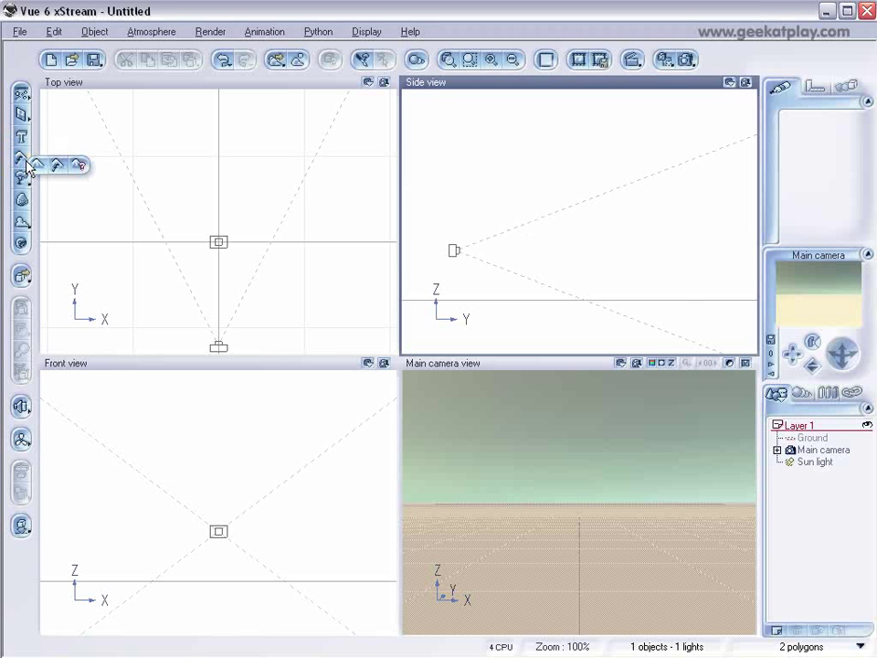
left_click(40, 168)
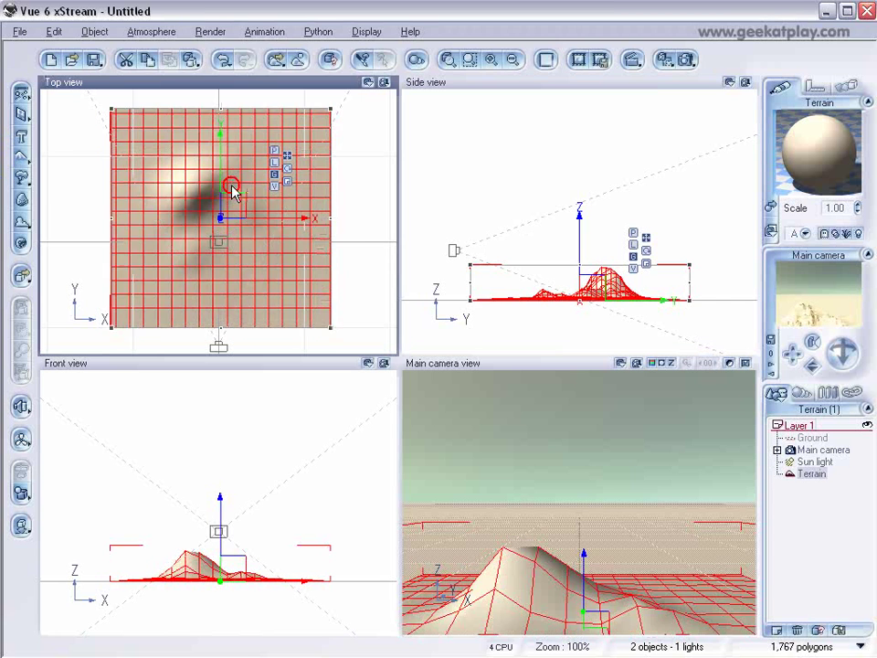
left_click_drag(231, 188, 244, 162)
Step: Reset the terrain's fractal altitude and noise distributions to straight linear filters, and accept the edited terrain
double_click(186, 182)
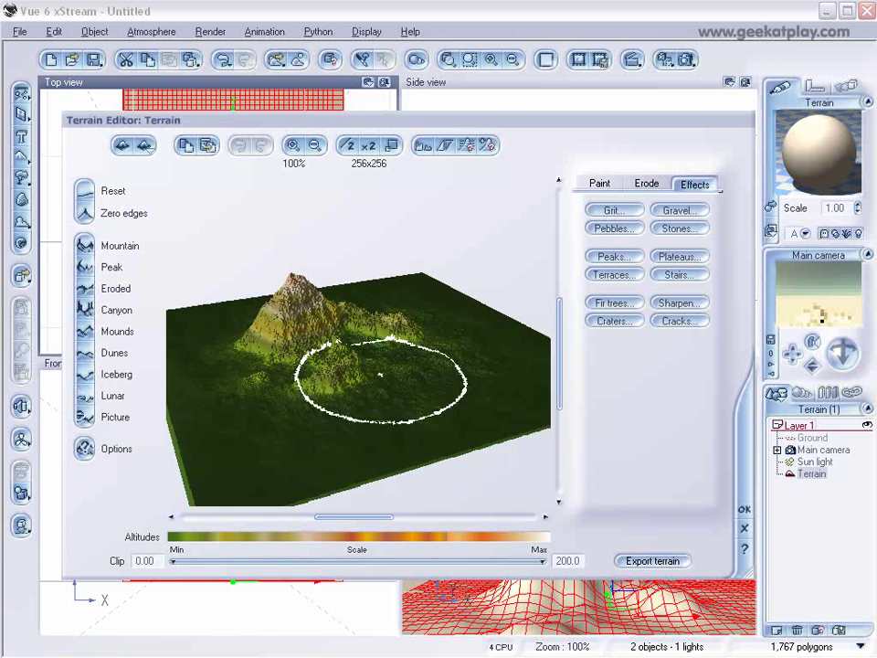
left_click(86, 448)
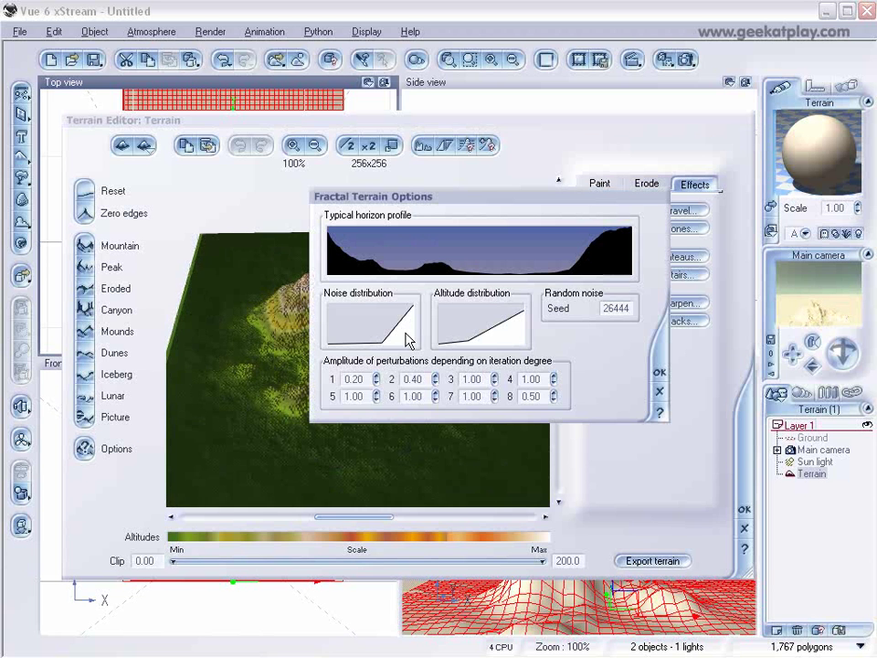
right_click(478, 324)
left_click(514, 344)
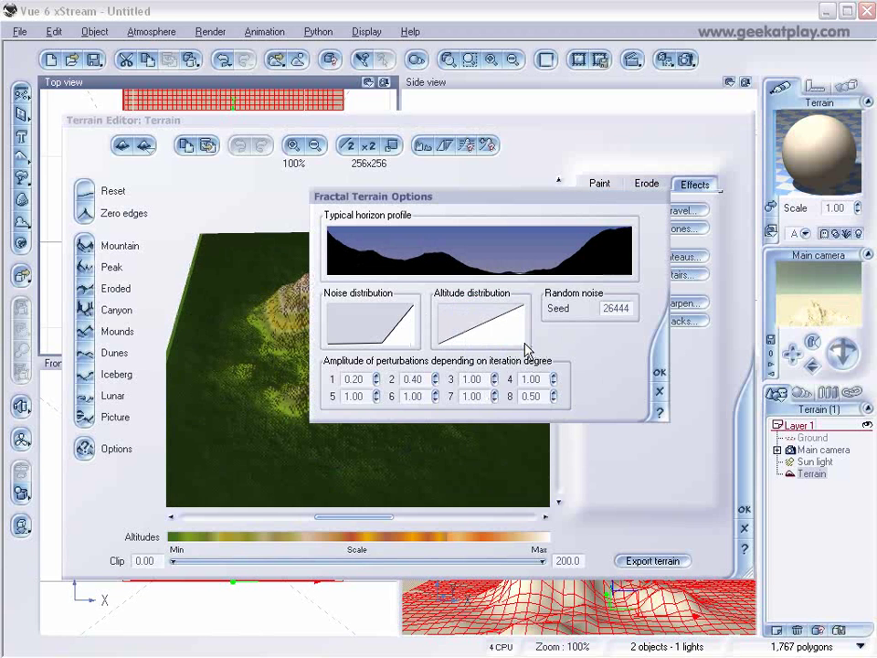
right_click(394, 323)
left_click(425, 344)
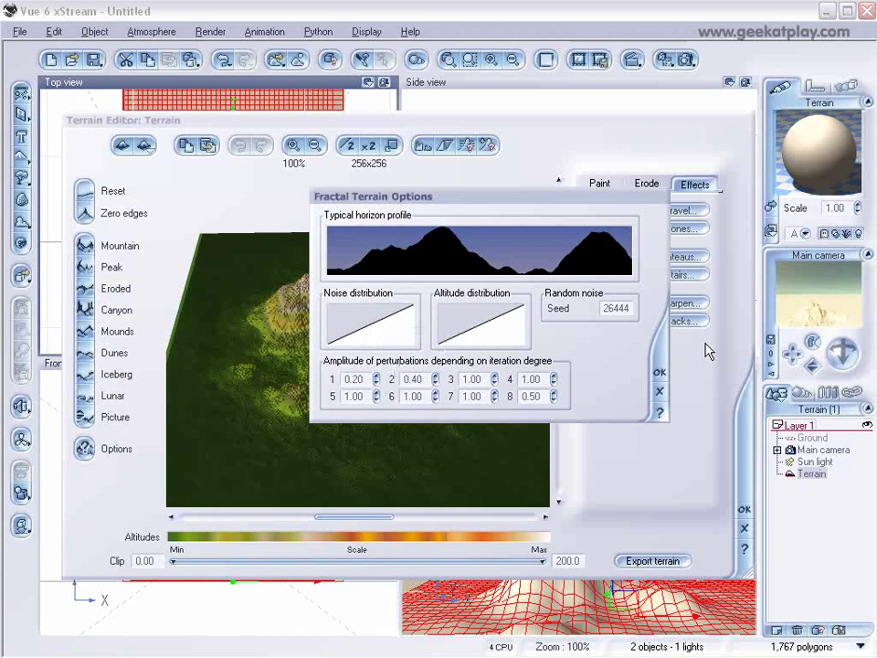
left_click(659, 372)
mouse_move(446, 361)
right_mouse_down()
mouse_move(435, 332)
mouse_move(429, 341)
mouse_move(443, 357)
mouse_move(445, 349)
right_mouse_up()
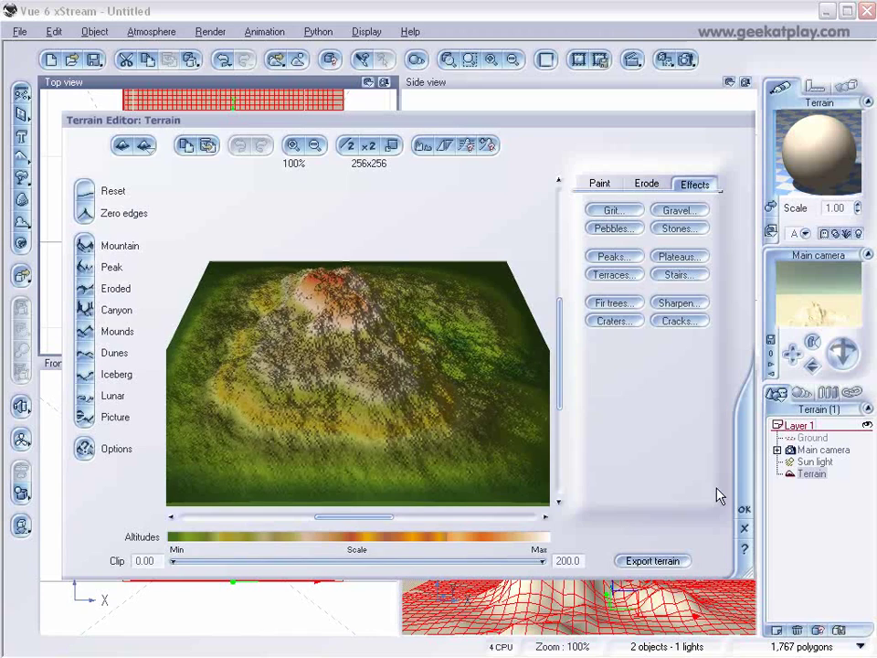
left_click(744, 512)
Step: Stretch the terrain vertically to nearly three times its height, and move it toward negative X and away from the camera in Y
left_click_drag(622, 289, 698, 287)
right_click_drag(553, 285, 435, 287)
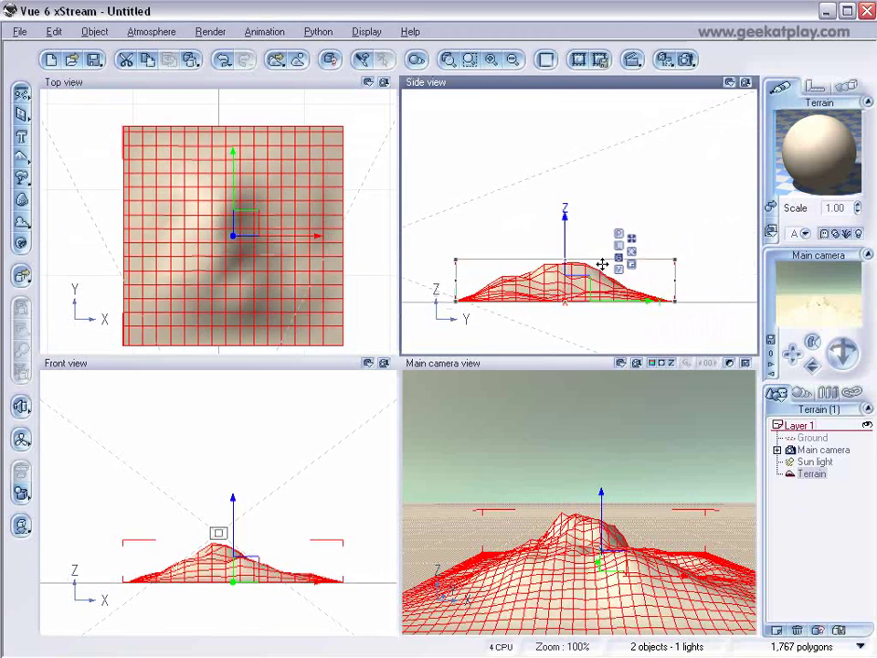
left_click_drag(571, 260, 566, 210)
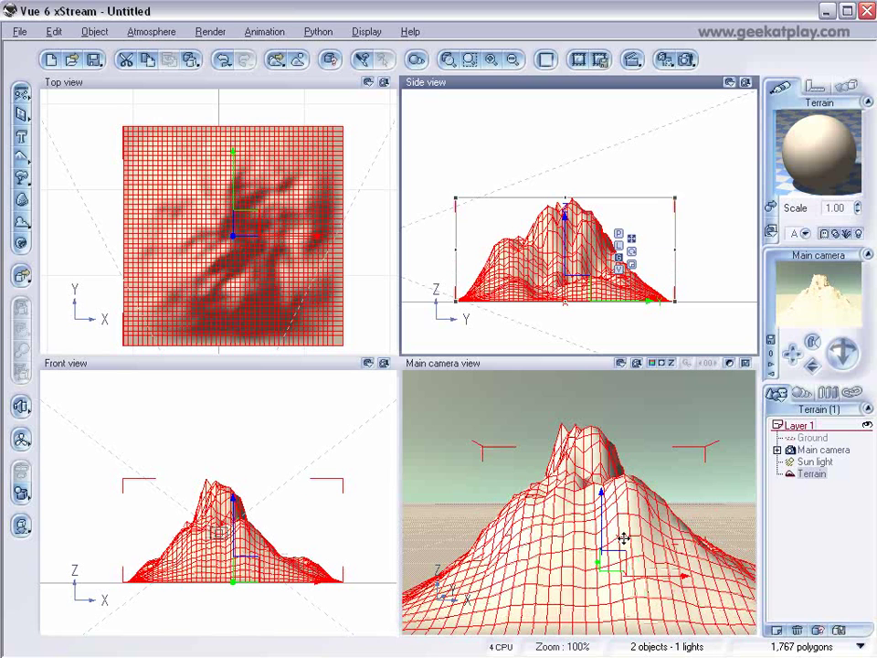
left_click_drag(261, 224, 229, 196)
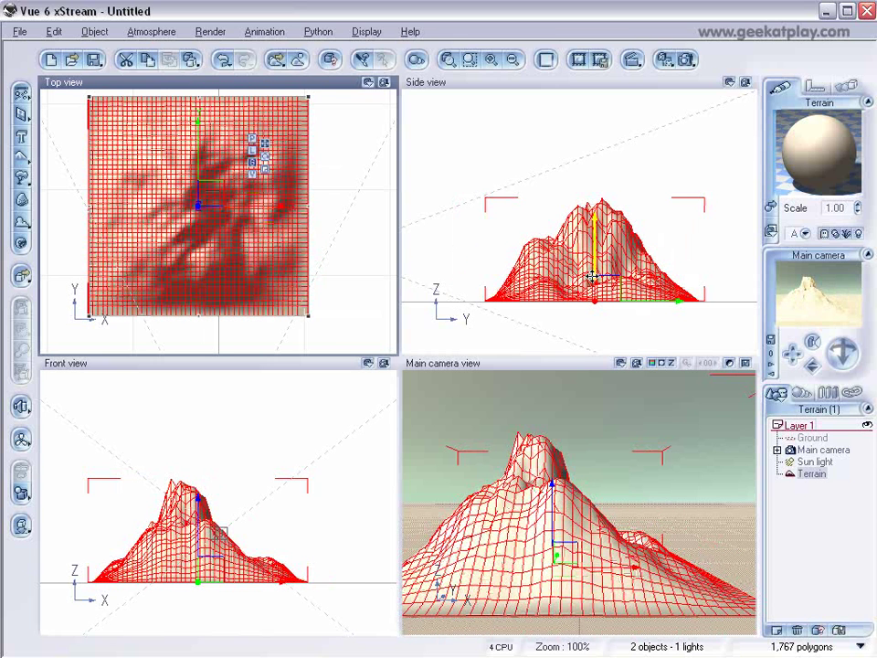
Step: Twist the terrain to about -28.1 in Z => Y so its peak leans sideways, and render the scene
left_click(814, 86)
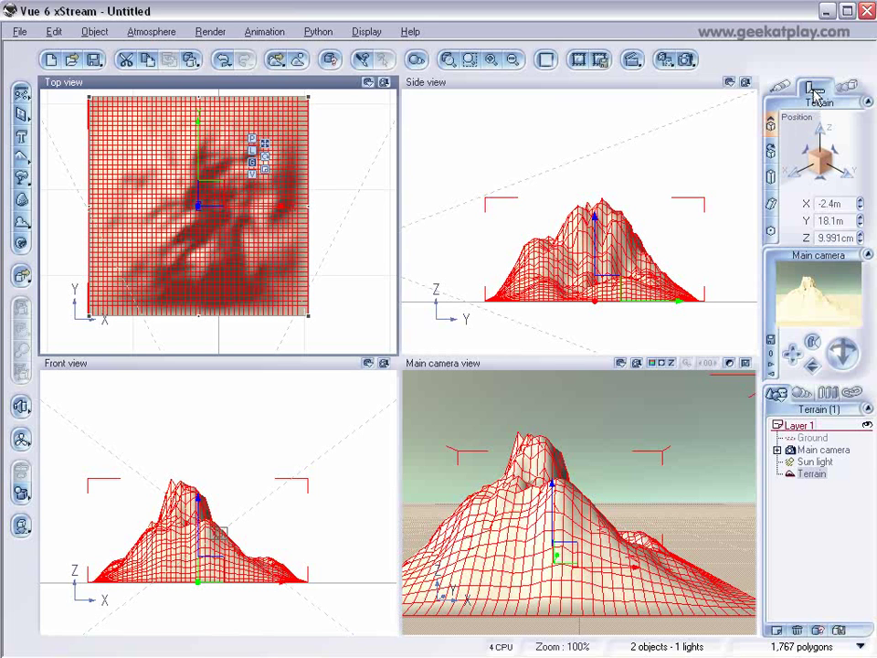
left_click(772, 207)
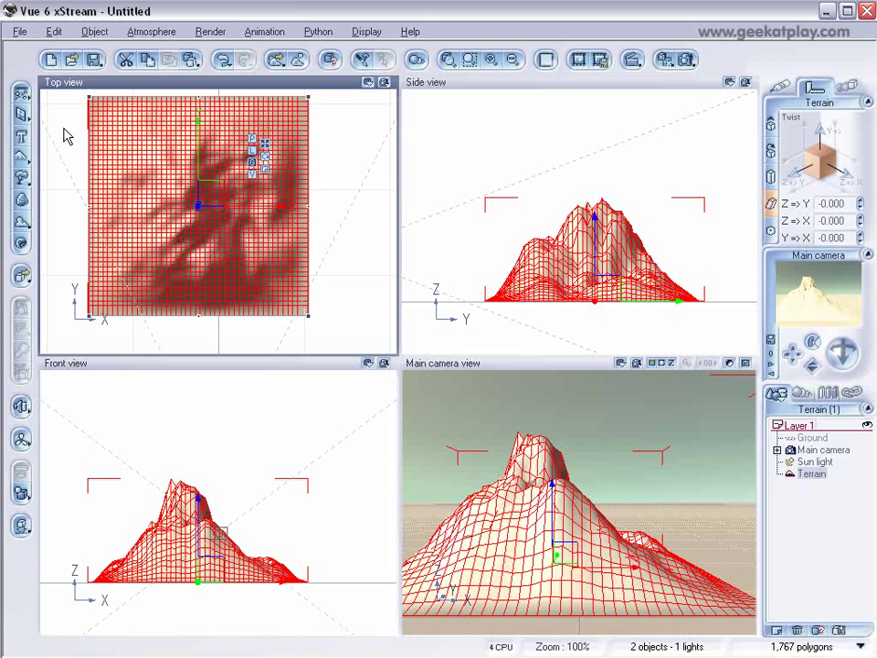
left_click(770, 203)
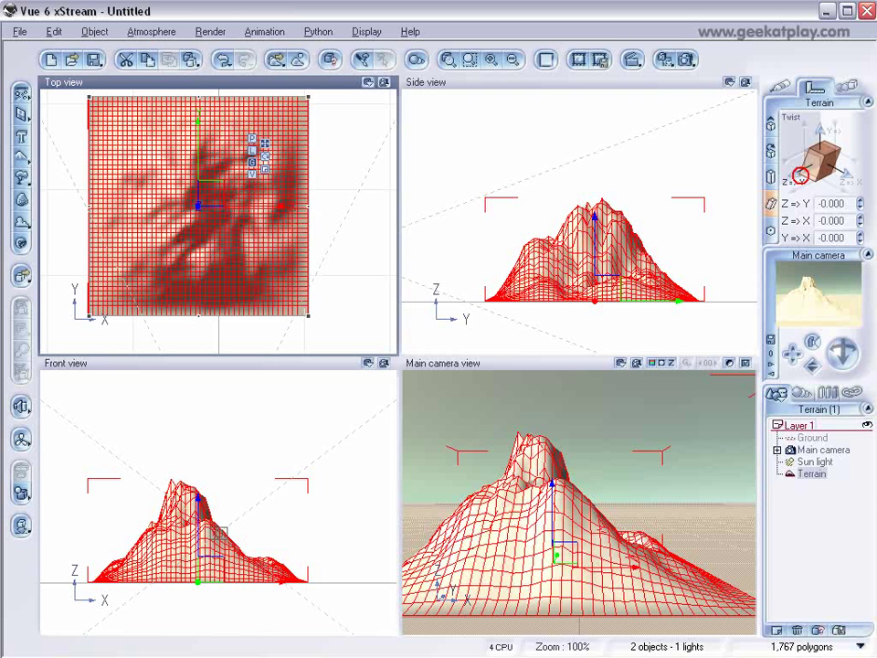
left_click_drag(806, 172, 778, 182)
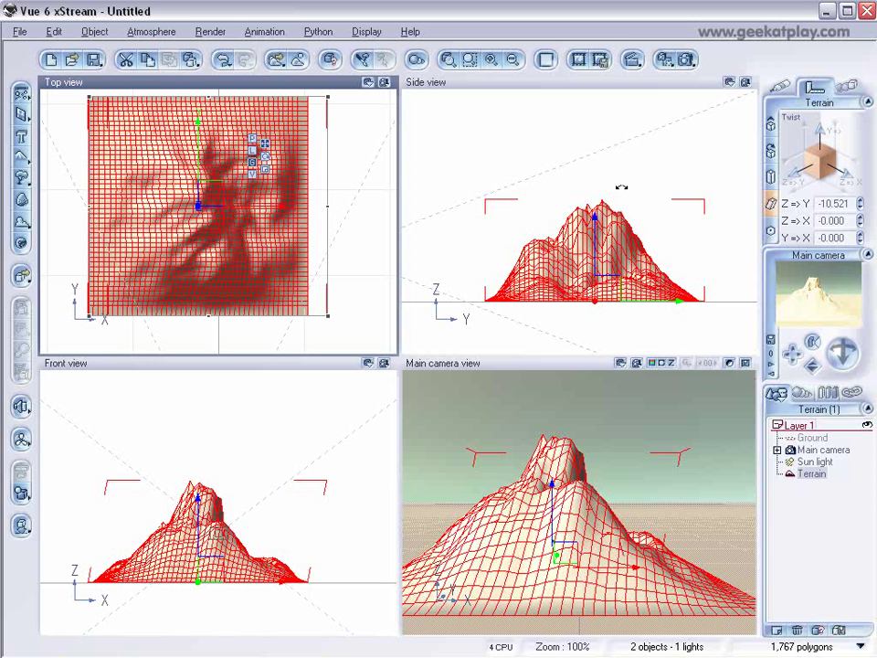
key("ctrl+z")
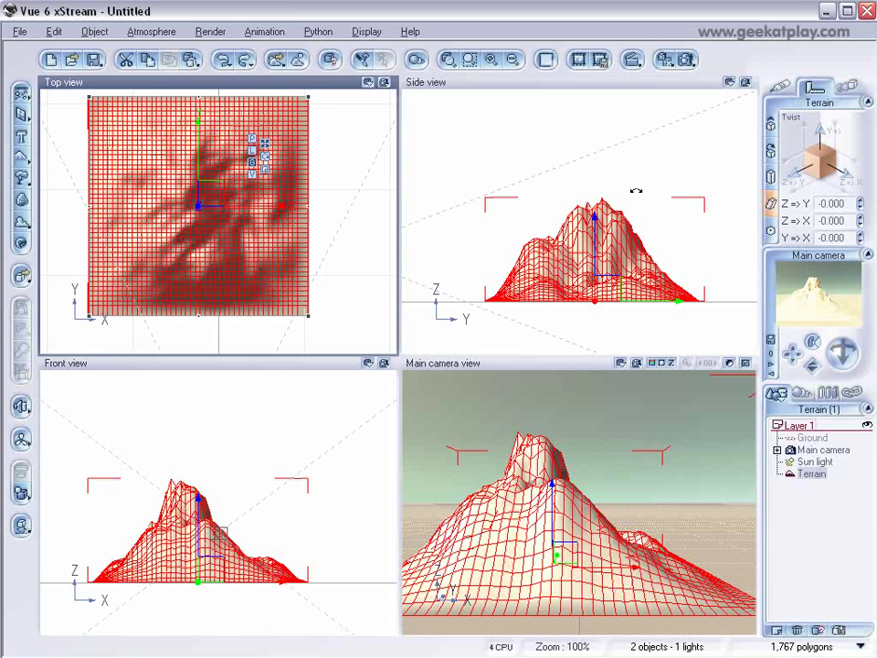
left_click(272, 362)
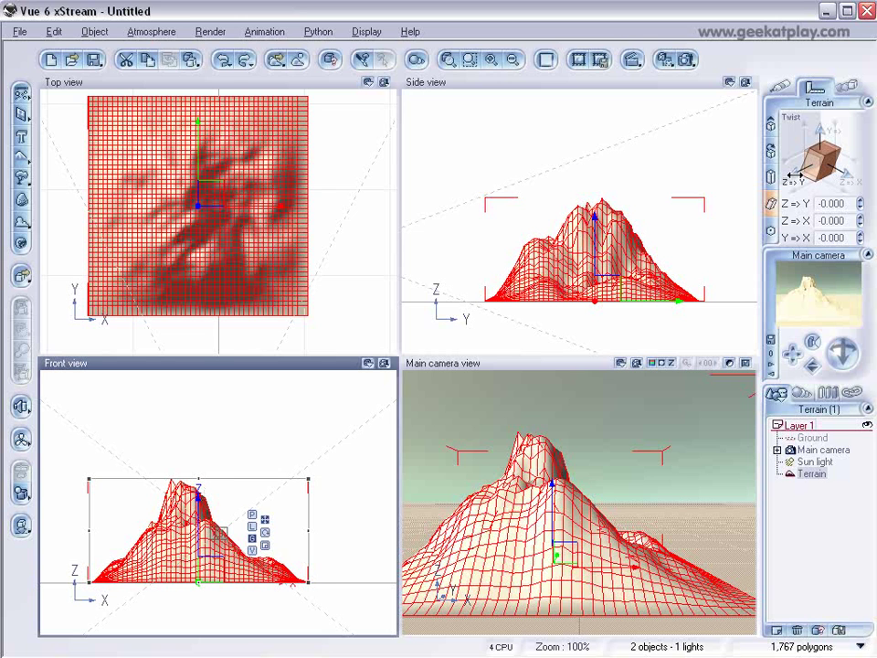
left_click_drag(795, 173, 802, 211)
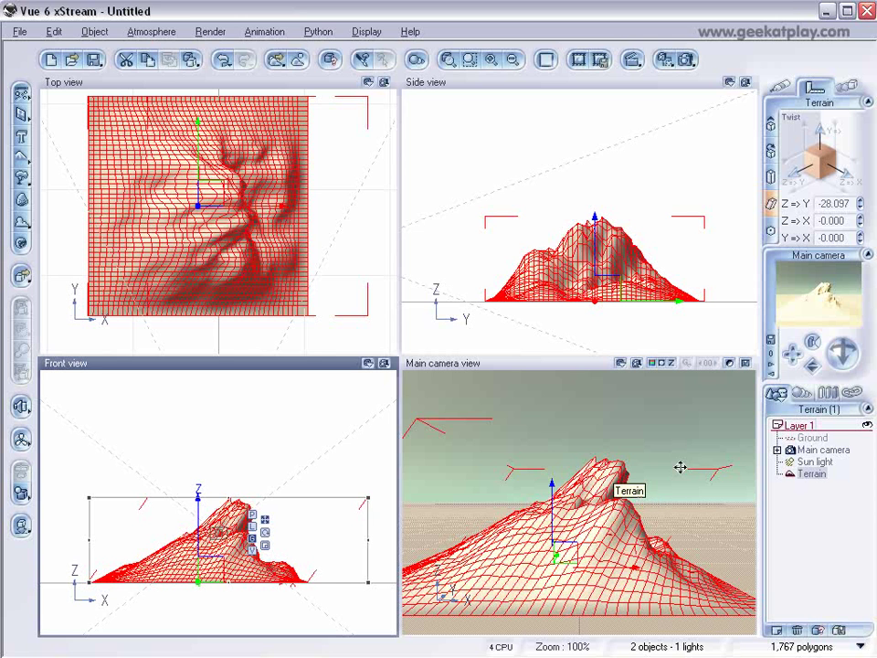
left_click(687, 59)
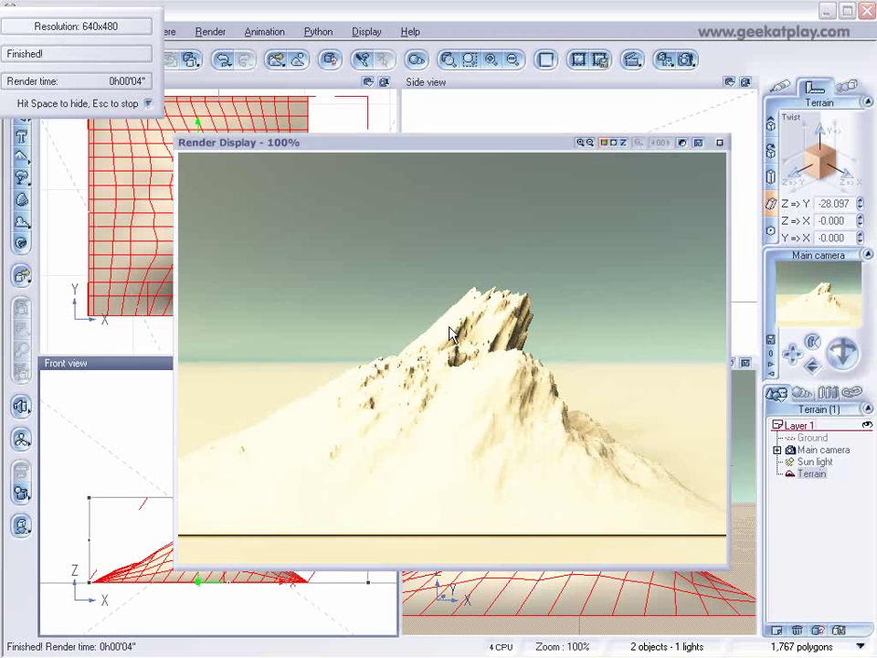
Step: Undo the terrain's last twist and stretch the terrain taller along Z in the side view
left_click(719, 143)
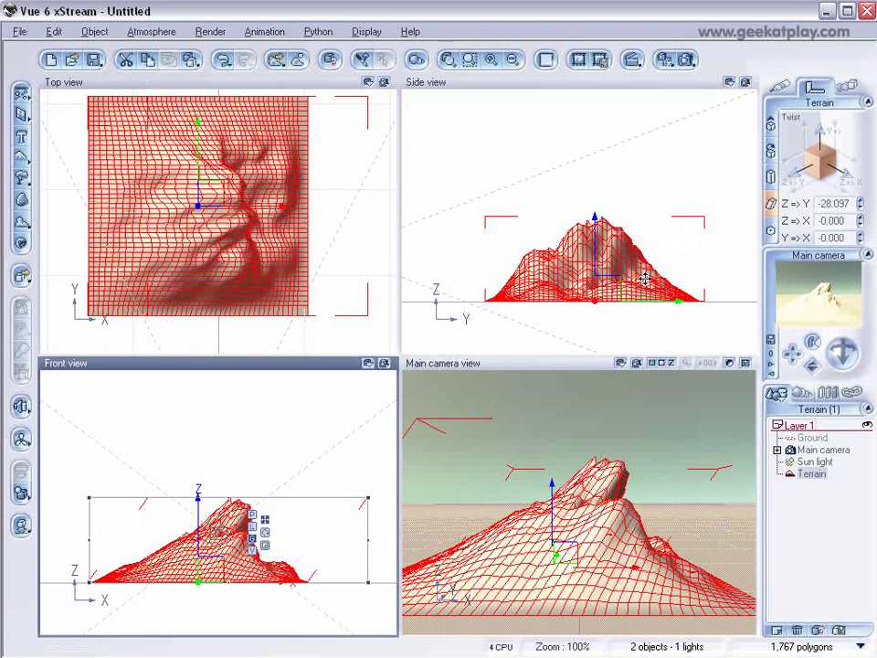
key("ctrl+z")
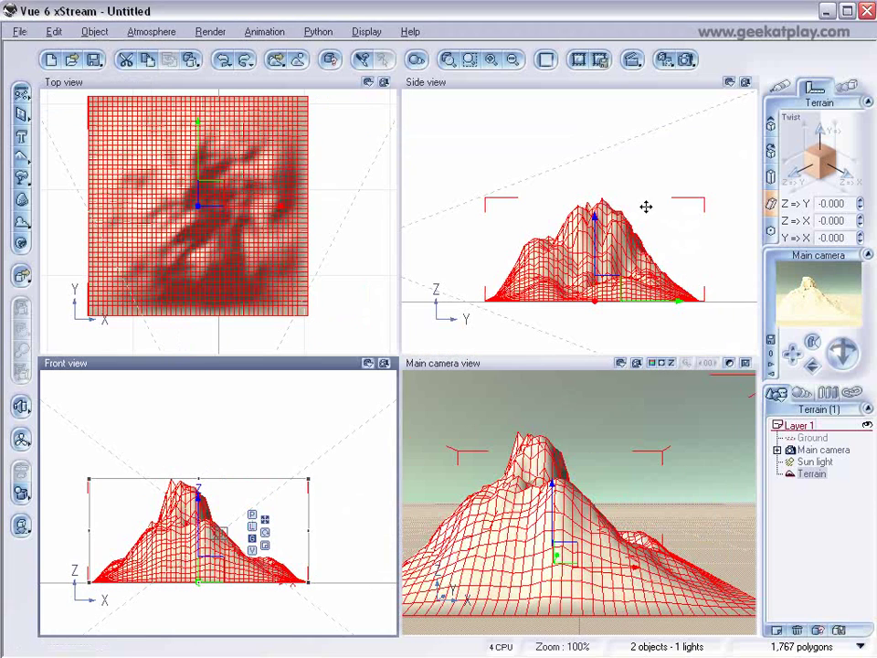
left_click(571, 263)
left_click_drag(595, 198, 596, 163)
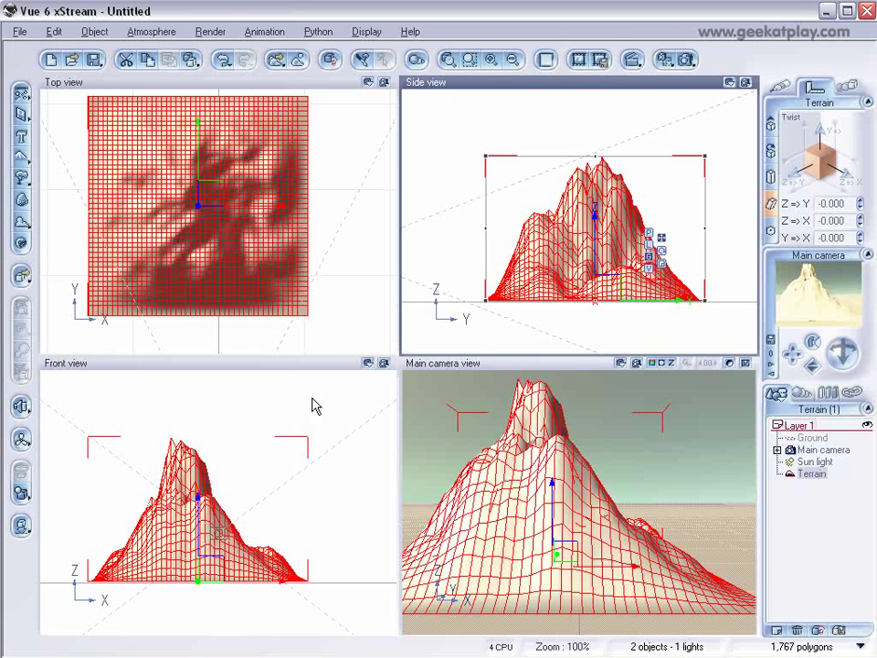
Step: Twist the terrain about -30 on Z => Y, shift it slightly toward negative X, and rotate it clockwise in the top view
left_click(285, 365)
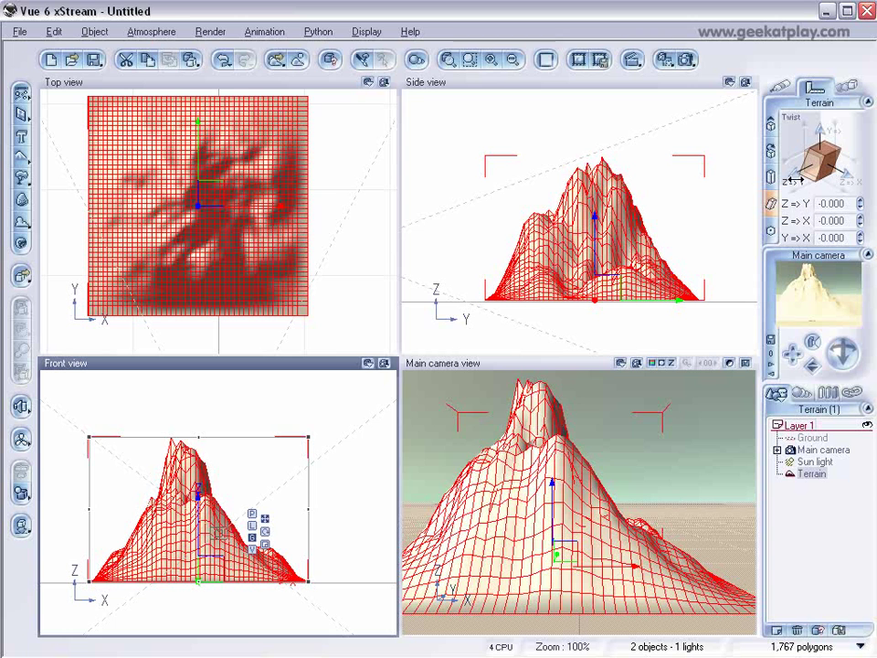
left_click_drag(795, 178, 795, 178)
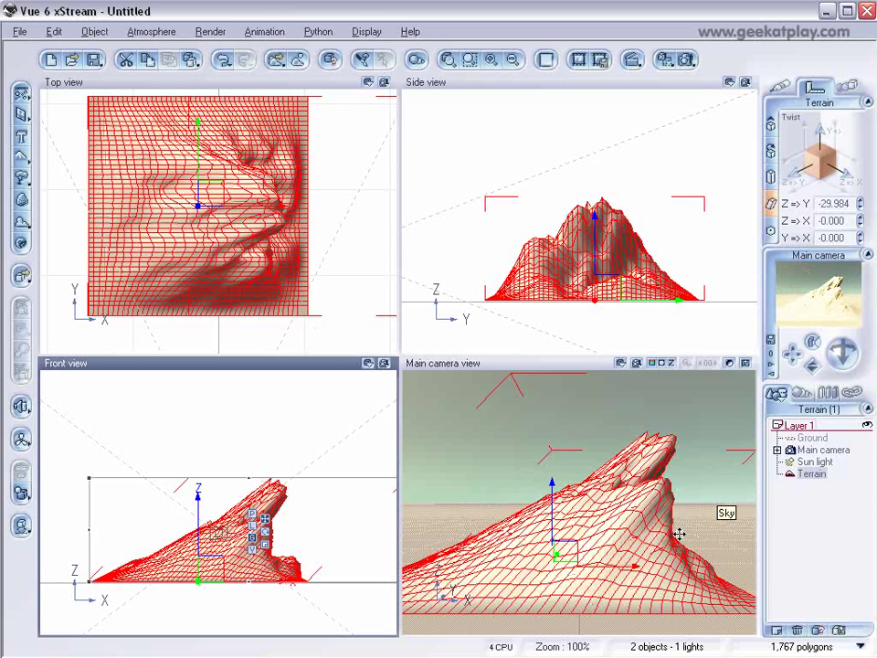
left_click(187, 195)
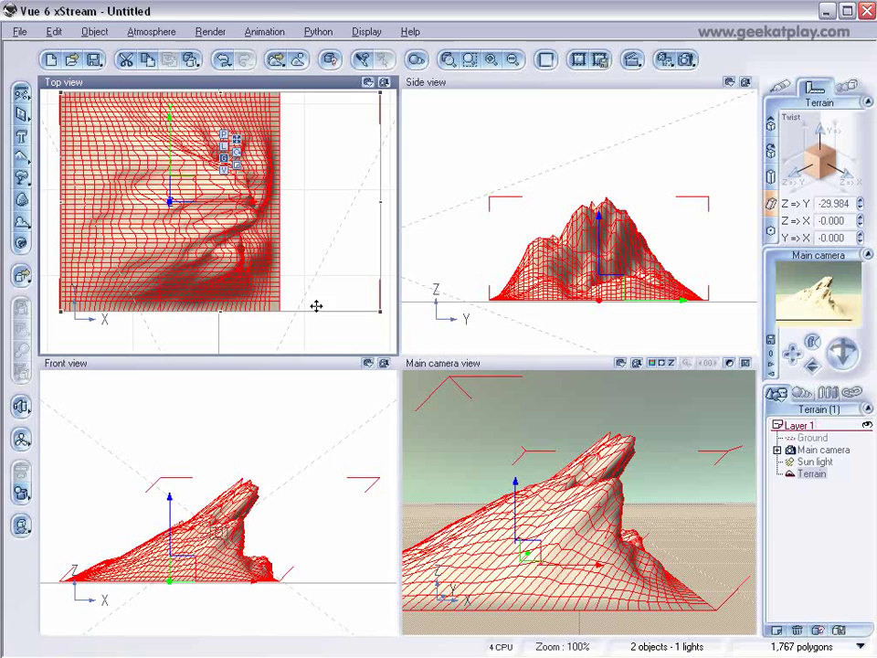
scroll(312, 294, "down", 5)
left_click_drag(290, 260, 261, 297)
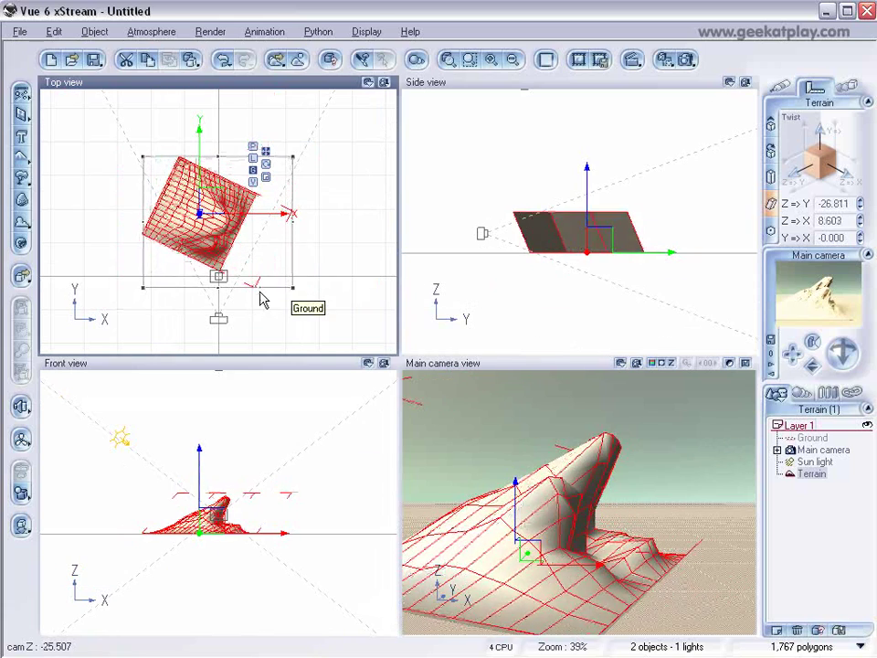
Step: Render the scene and shift the terrain slightly toward positive X in the top view
left_click(684, 59)
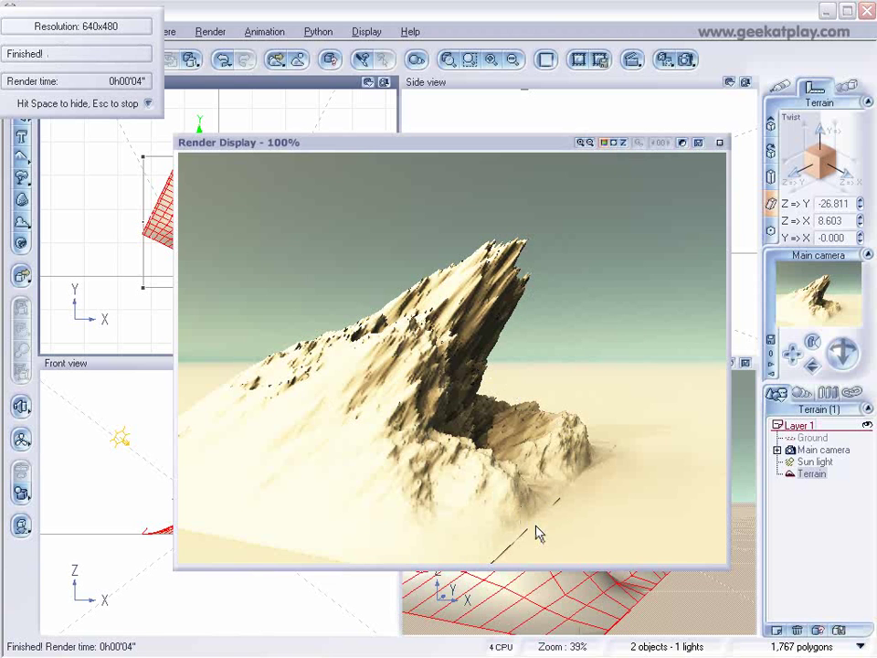
left_click(719, 142)
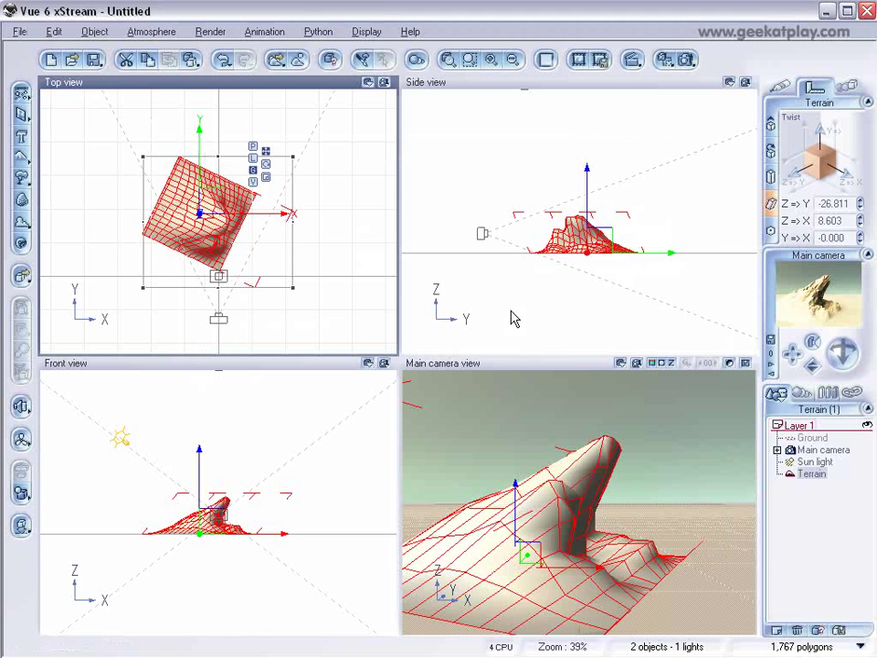
left_click_drag(212, 209, 220, 209)
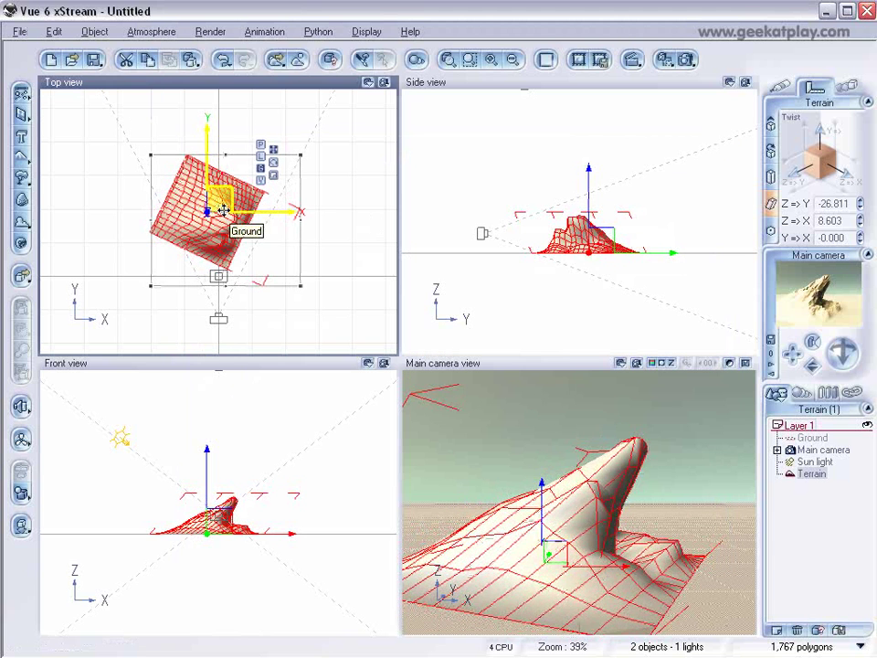
Step: Load the material file RockMoss.mat from the TerrainsImages folder onto the terrain
left_click(778, 87)
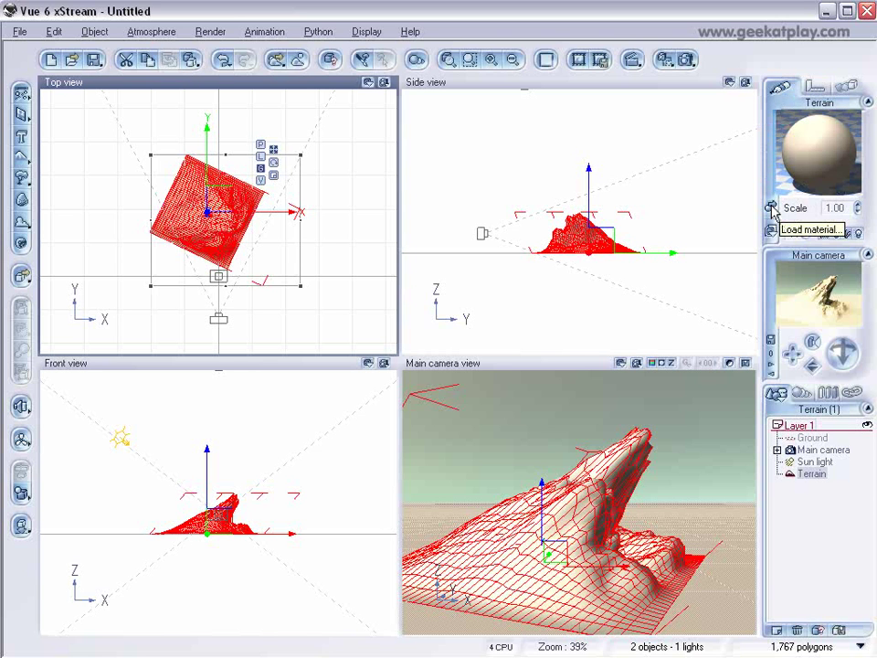
left_click(771, 210)
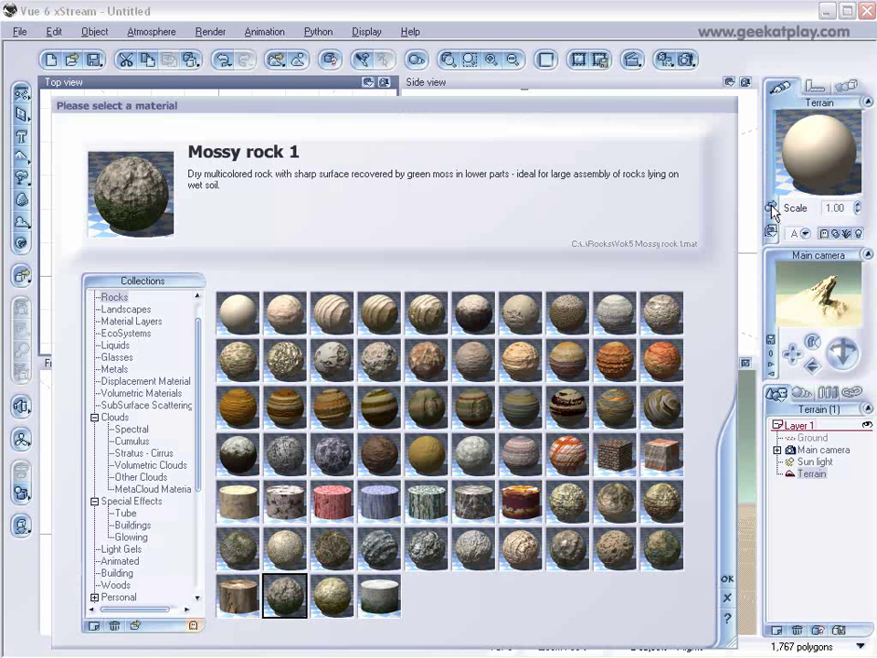
left_click(135, 627)
left_click(320, 181)
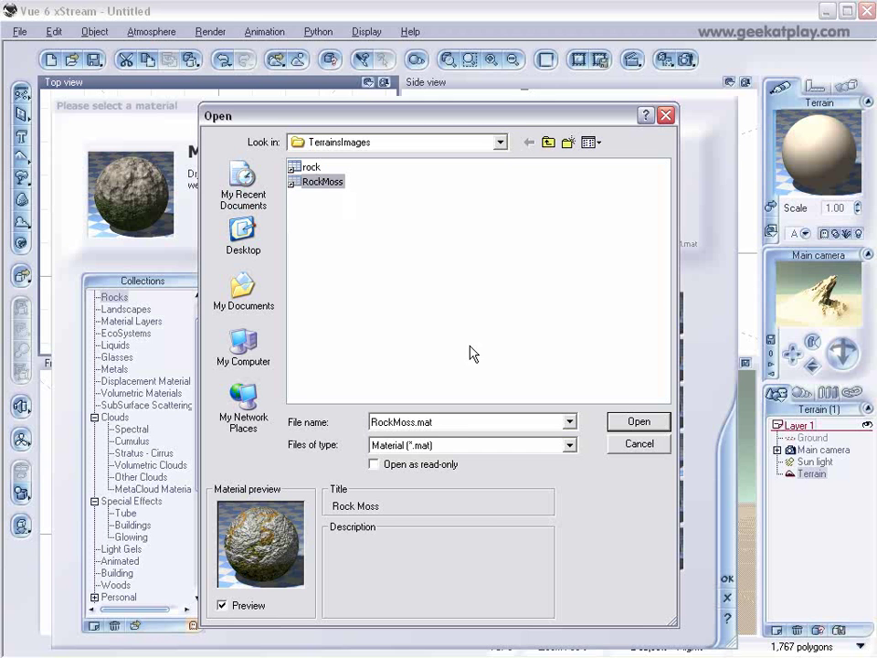
left_click(639, 423)
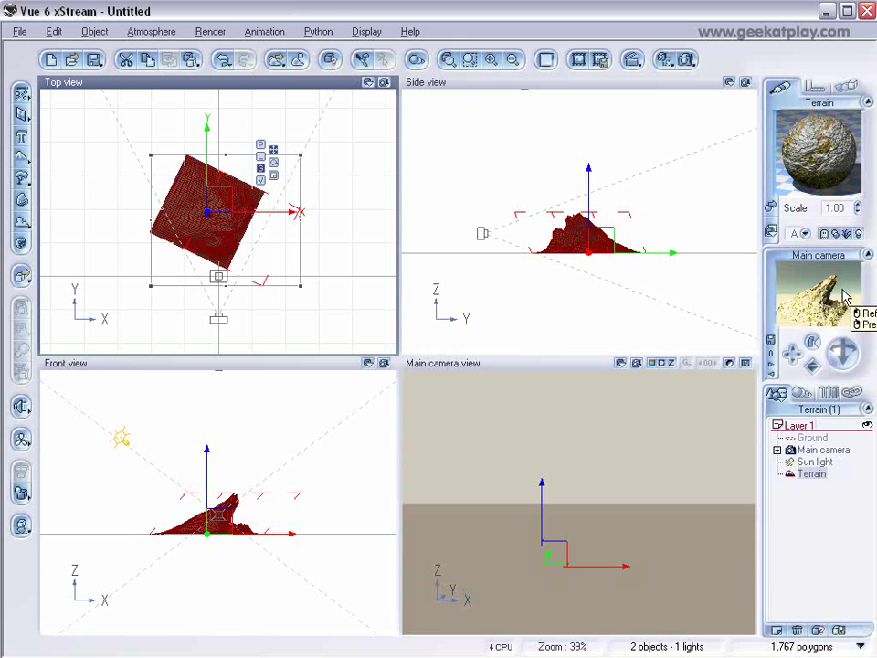
Step: Set the Y scale of the Rock Moss material's distribution function to 0.4 and render the scene
double_click(838, 149)
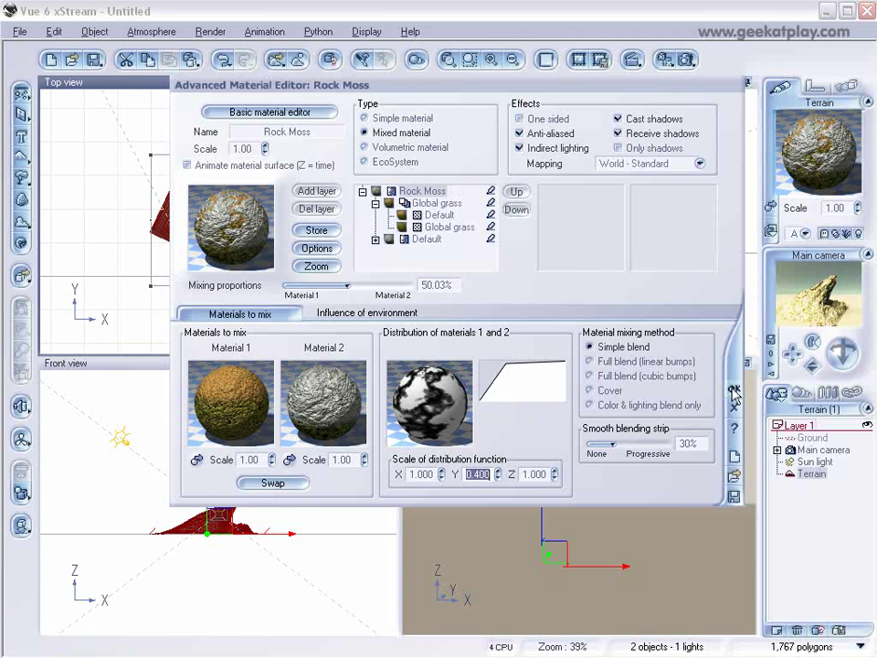
left_click(734, 391)
left_click(686, 60)
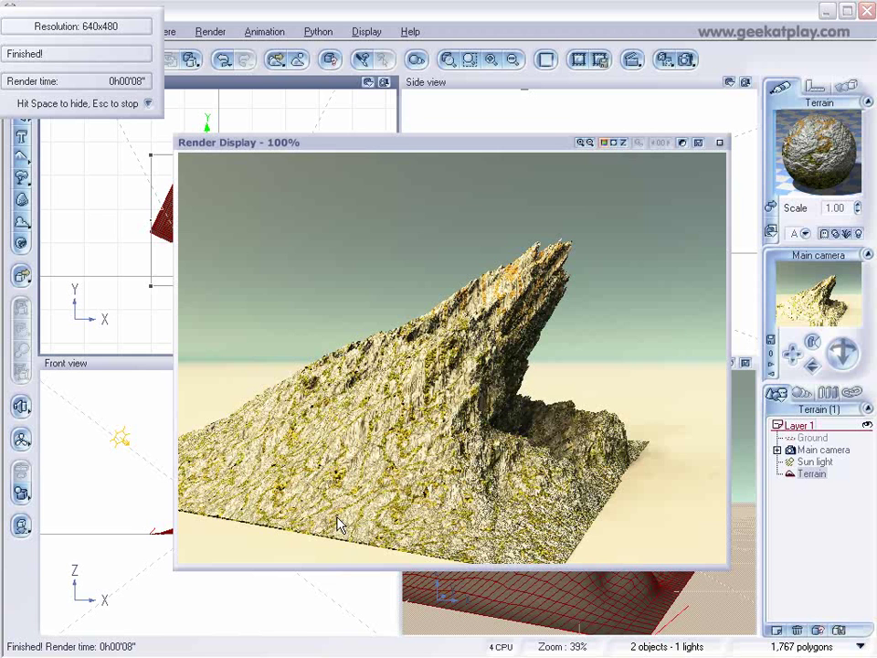
left_click(717, 144)
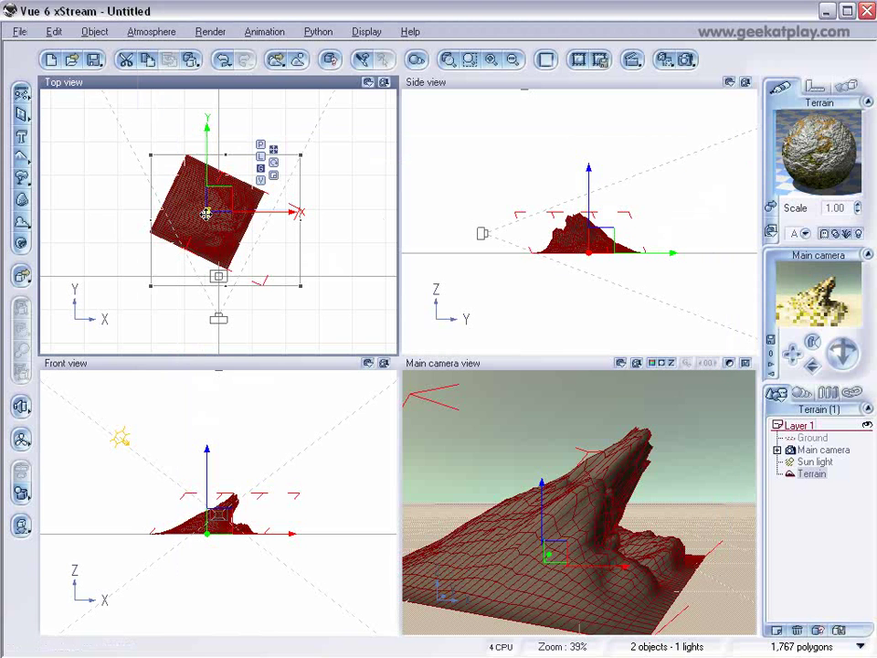
Step: Move the terrain closer to the main camera in the top view
scroll(241, 220, "up", 2)
left_click_drag(219, 191, 197, 217)
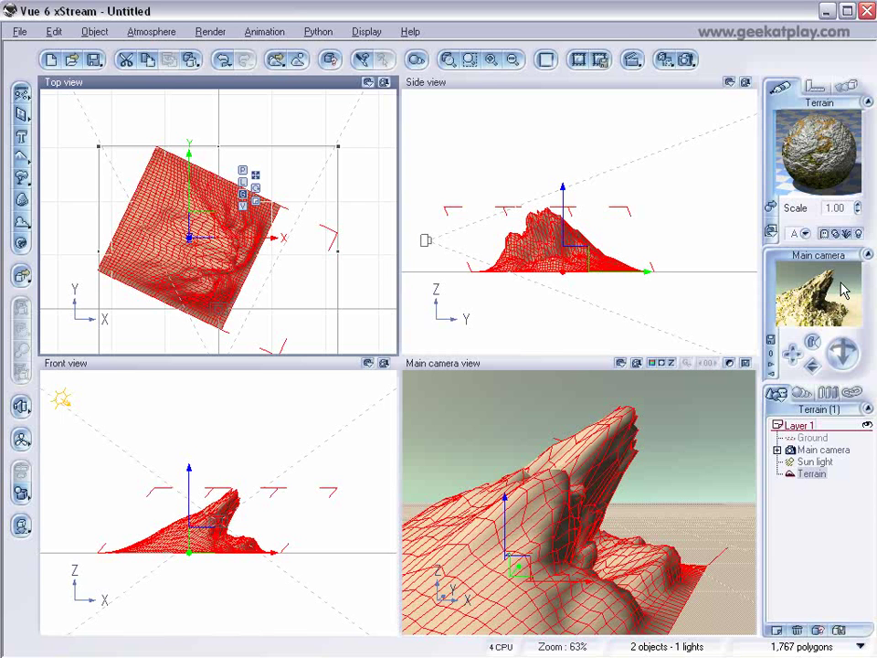
Step: Add a second terrain and place it behind the first one, toward positive X and Y
right_click_drag(326, 248, 325, 275)
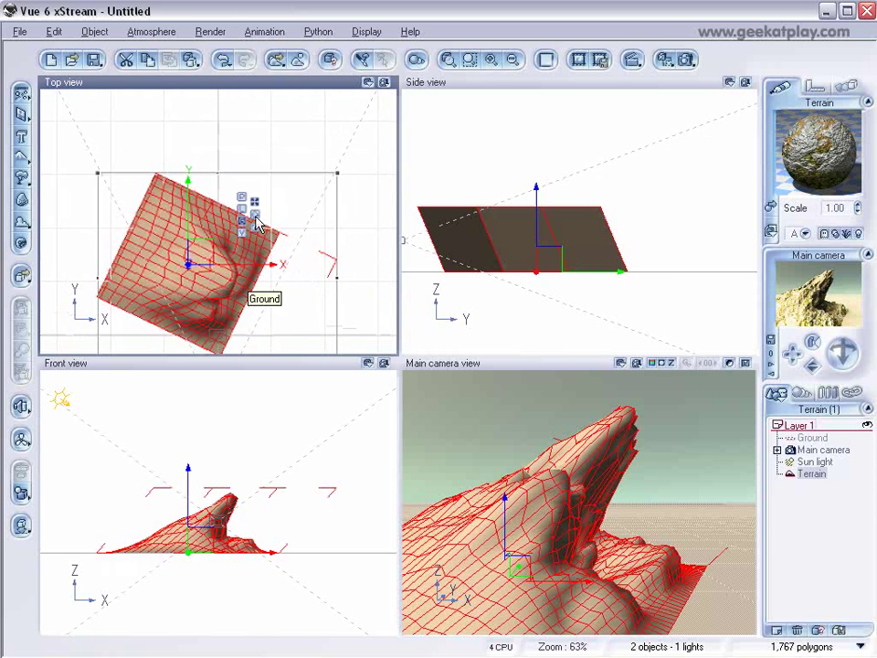
left_click(18, 117)
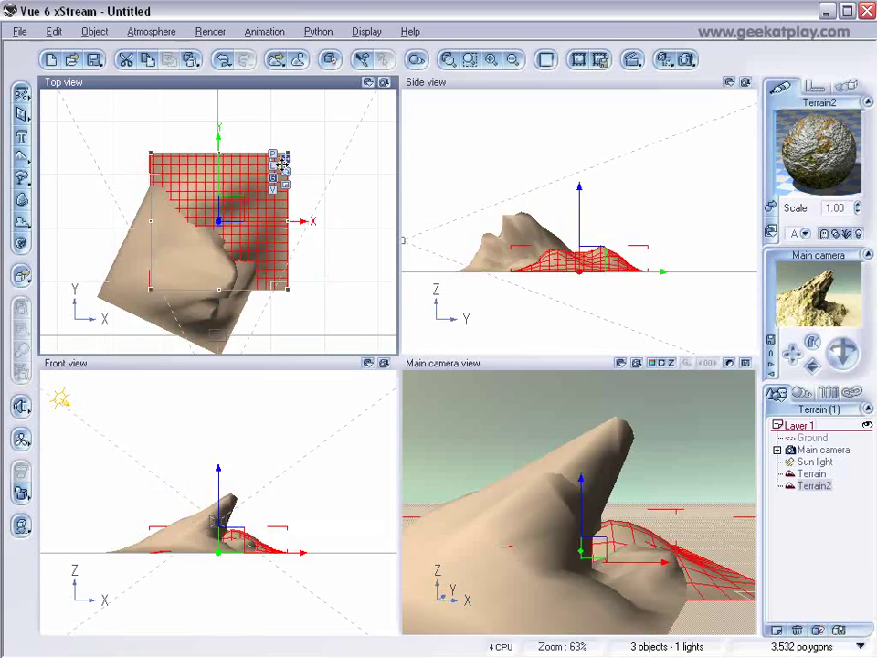
left_click_drag(231, 204, 273, 145)
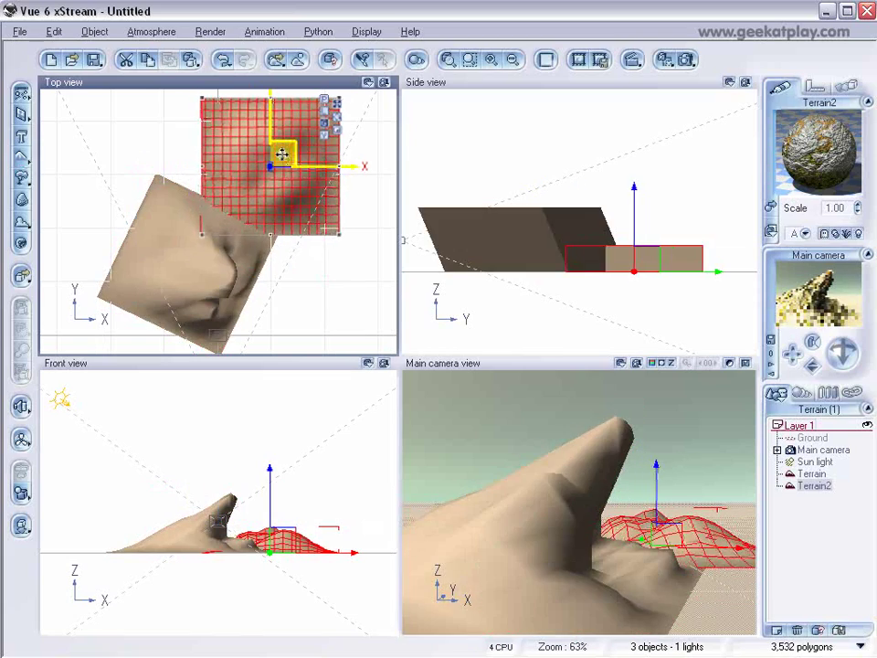
Step: Open the second terrain in the Terrain Editor and apply the Mountain preset to it
double_click(278, 149)
mouse_move(404, 305)
right_mouse_down()
mouse_move(396, 343)
mouse_move(399, 327)
right_mouse_up()
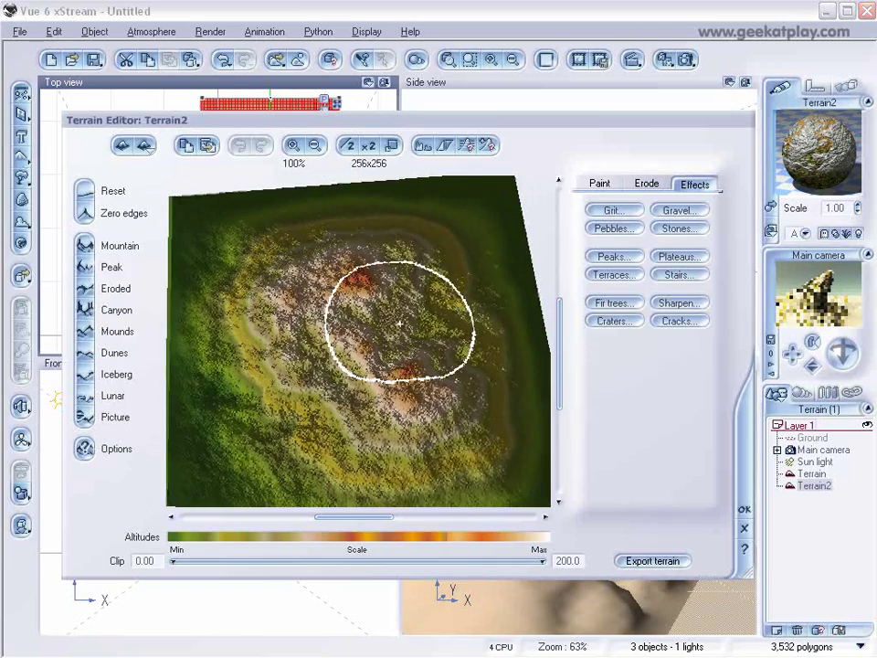
right_click_drag(322, 301, 260, 294)
right_click_drag(99, 250, 127, 256)
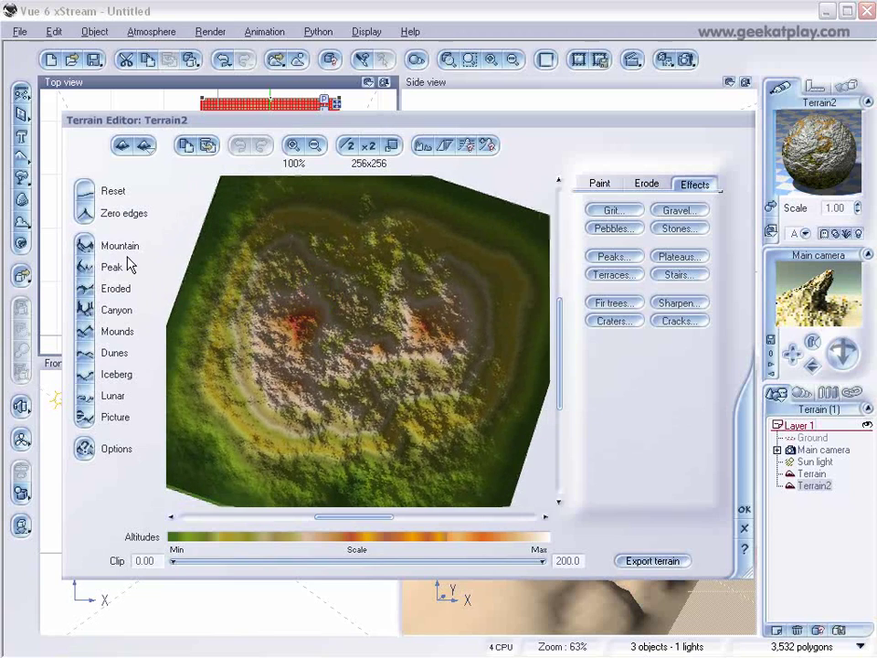
left_click(83, 243)
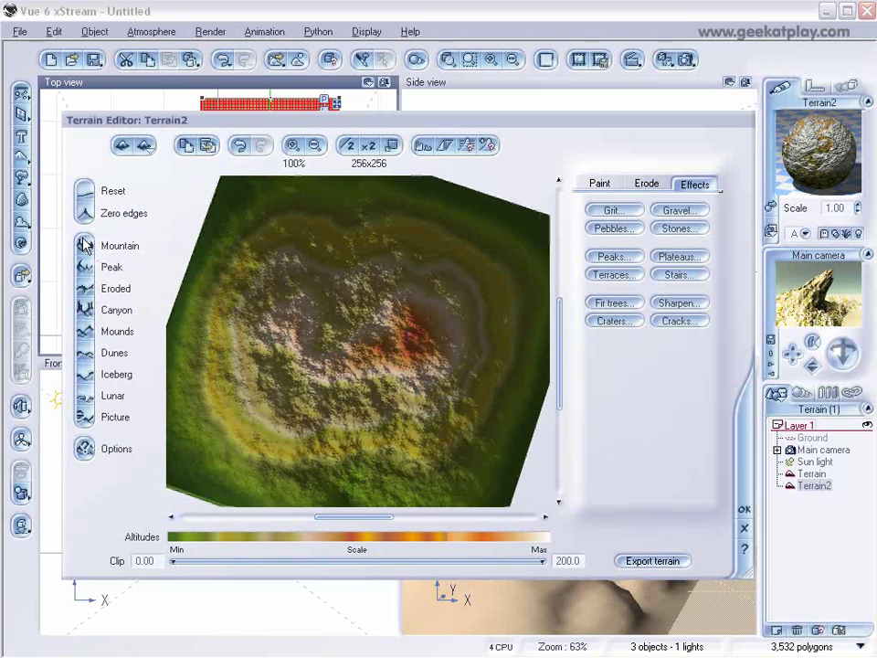
Step: Build up the second terrain's summit with the Raise brush and accept the edited shape
mouse_move(448, 313)
right_mouse_down()
mouse_move(461, 284)
mouse_move(458, 302)
right_mouse_up()
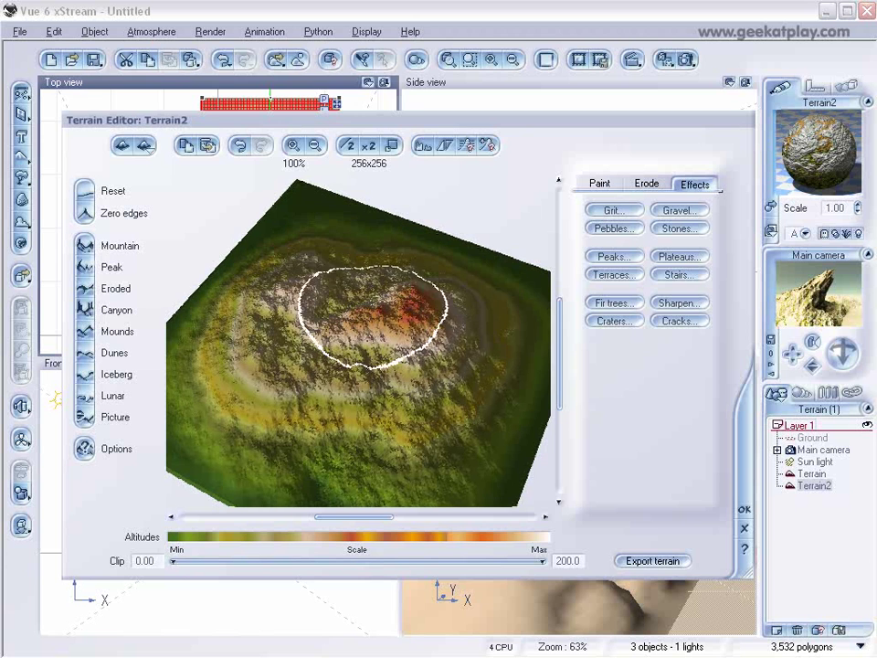
left_click(595, 184)
left_click(618, 321)
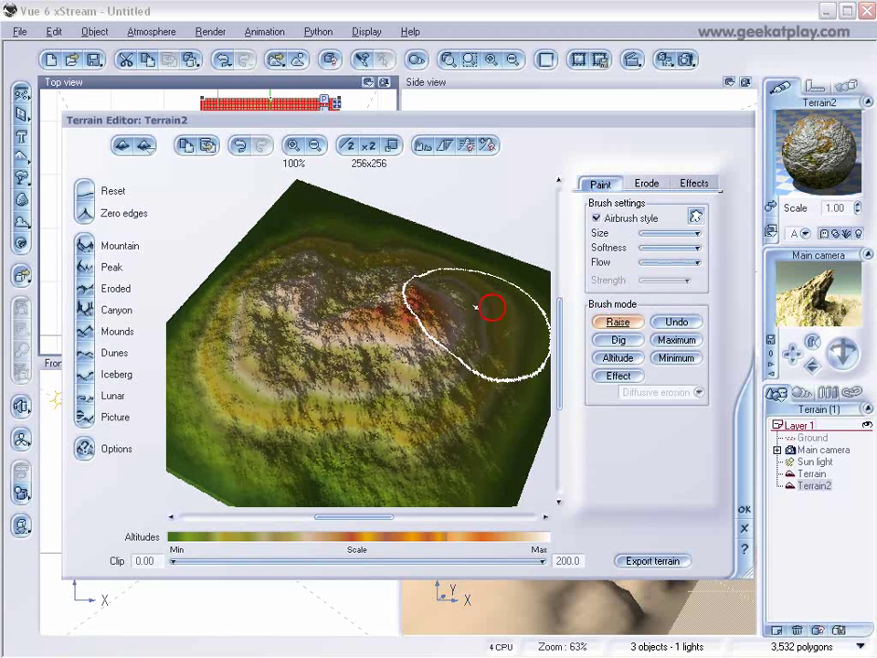
mouse_move(312, 312)
left_mouse_down()
mouse_move(356, 272)
mouse_move(422, 316)
left_mouse_up()
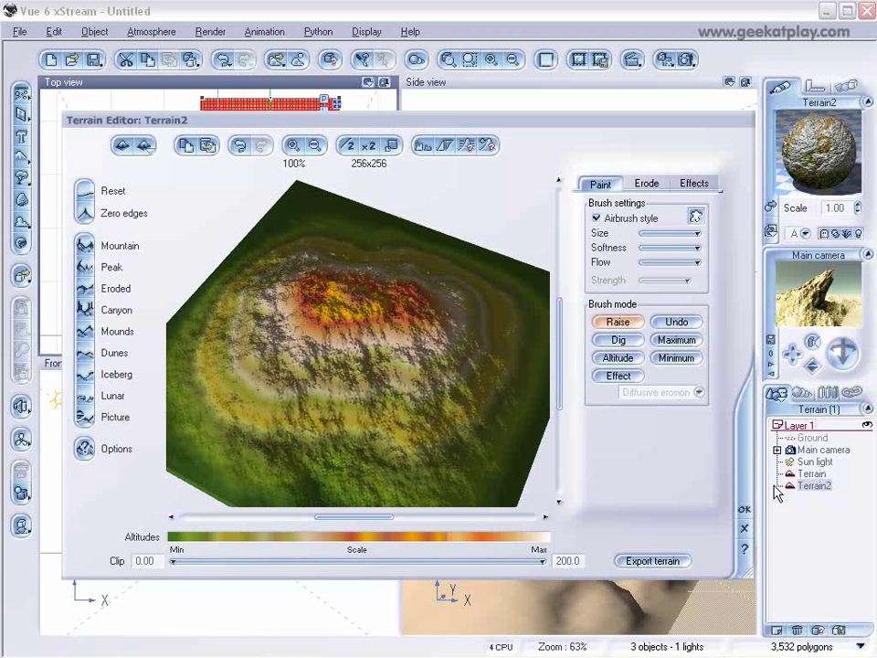
left_click(743, 509)
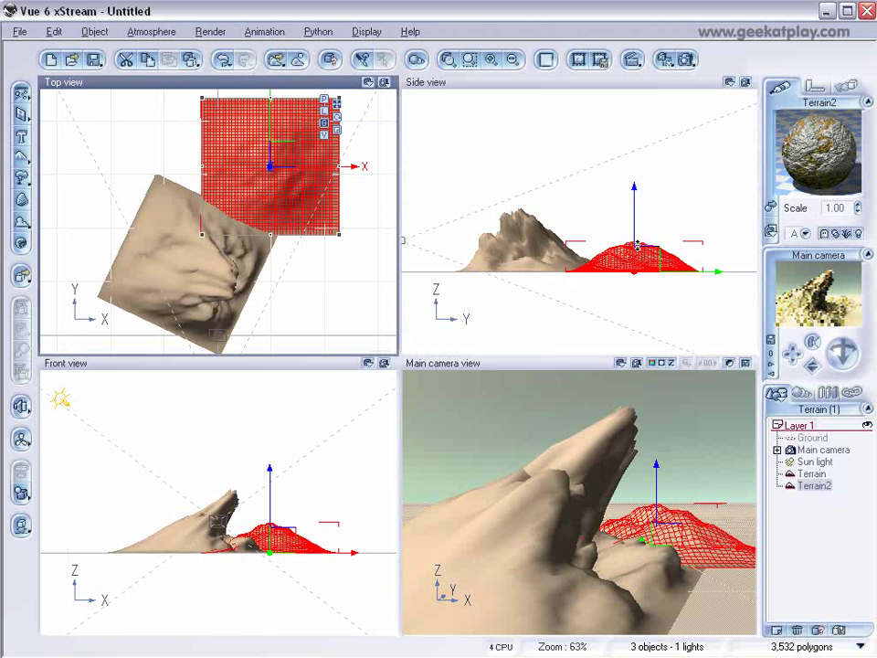
Step: Stretch the second terrain much taller in the side view and move it slightly farther back toward positive X
left_click_drag(632, 249, 630, 172)
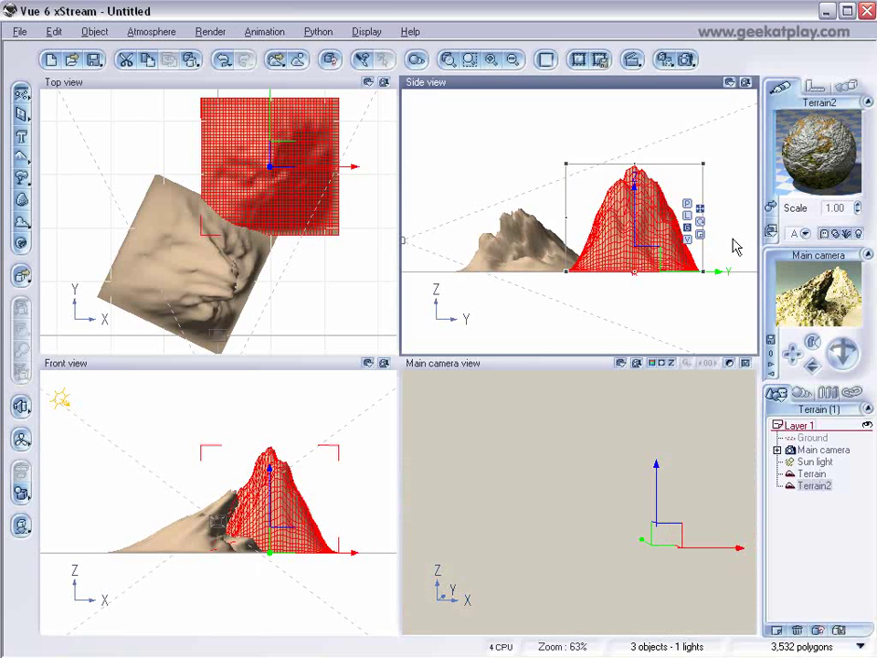
left_click_drag(280, 160, 294, 147)
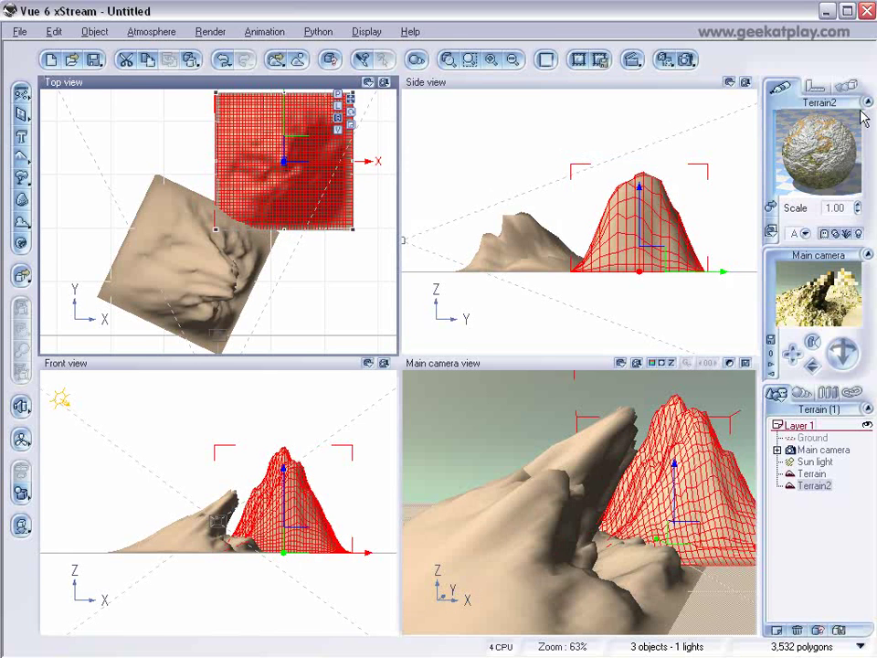
Step: Twist the second terrain to about 29.9 on Z => Y and move it toward positive X, clear of the first terrain
left_click(807, 89)
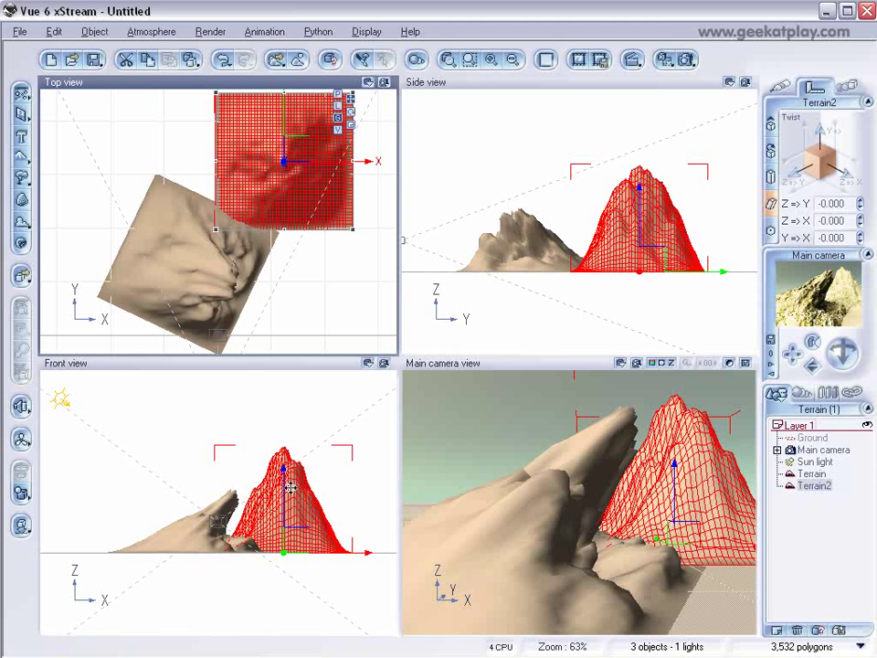
left_click(282, 399)
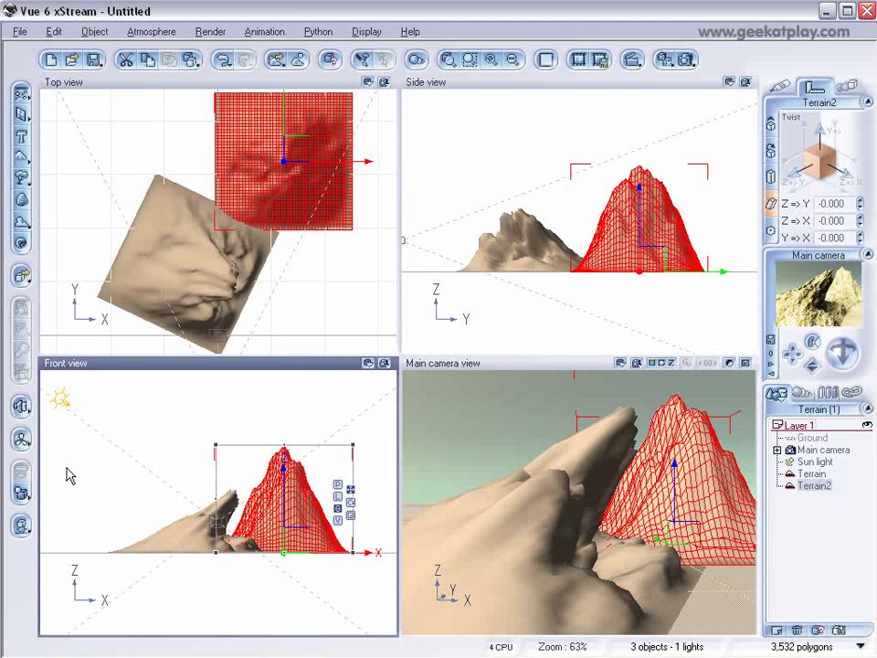
left_click_drag(790, 180, 819, 178)
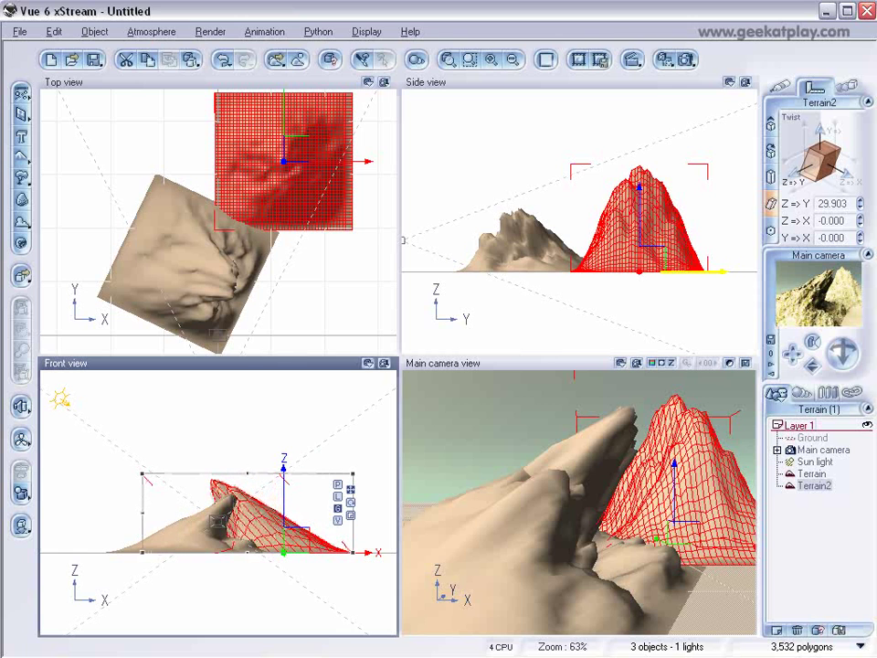
left_click_drag(289, 135, 356, 179)
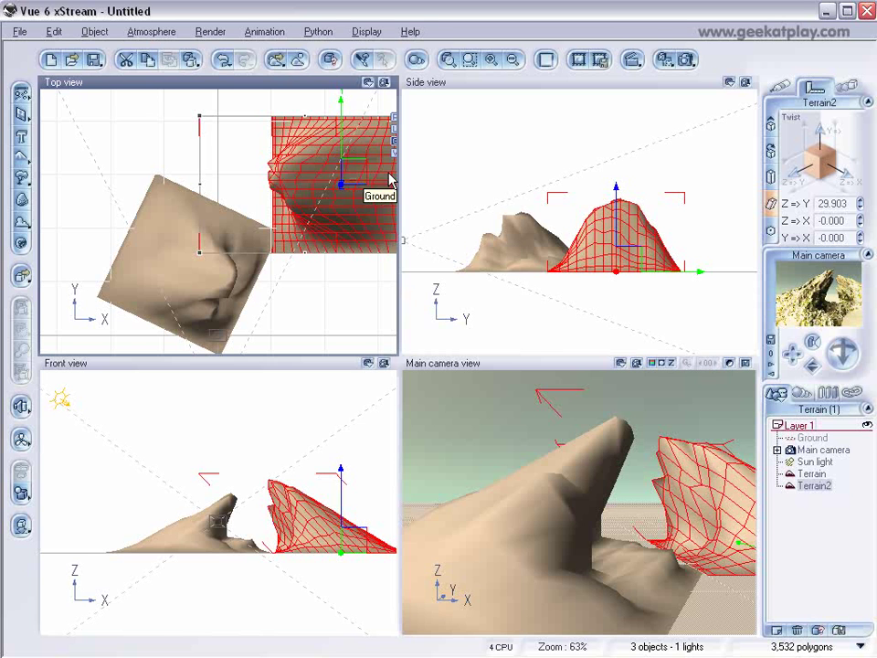
Step: Inspect the second terrain's Rock Moss material in the material editor and render the main camera view to check both formations
left_click(784, 87)
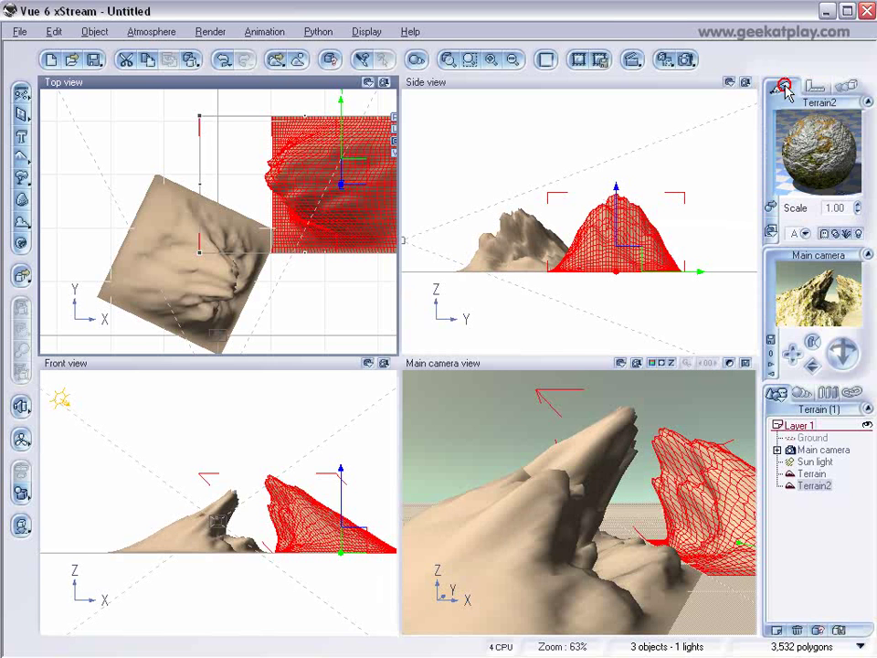
double_click(816, 155)
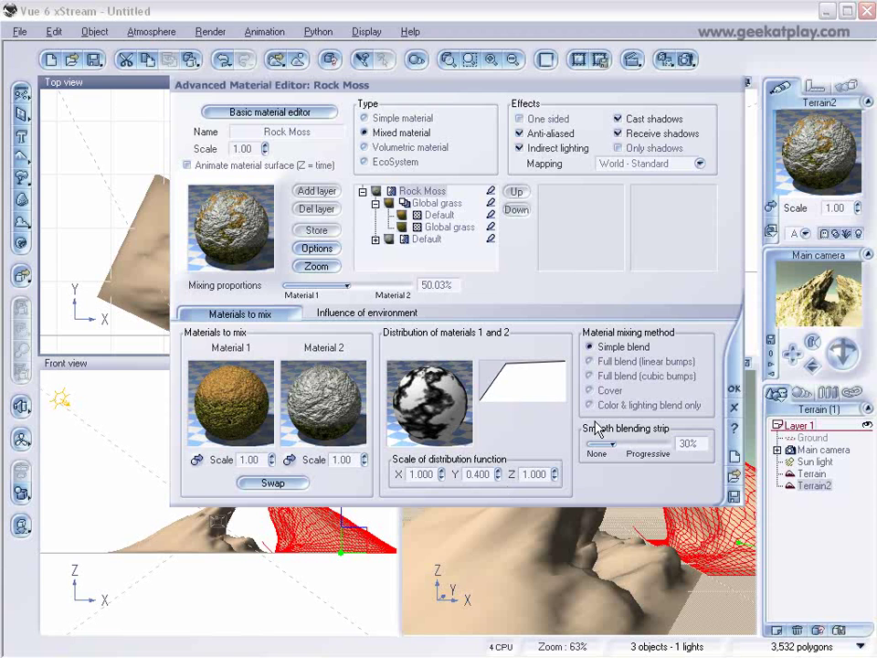
left_click(734, 388)
left_click(686, 60)
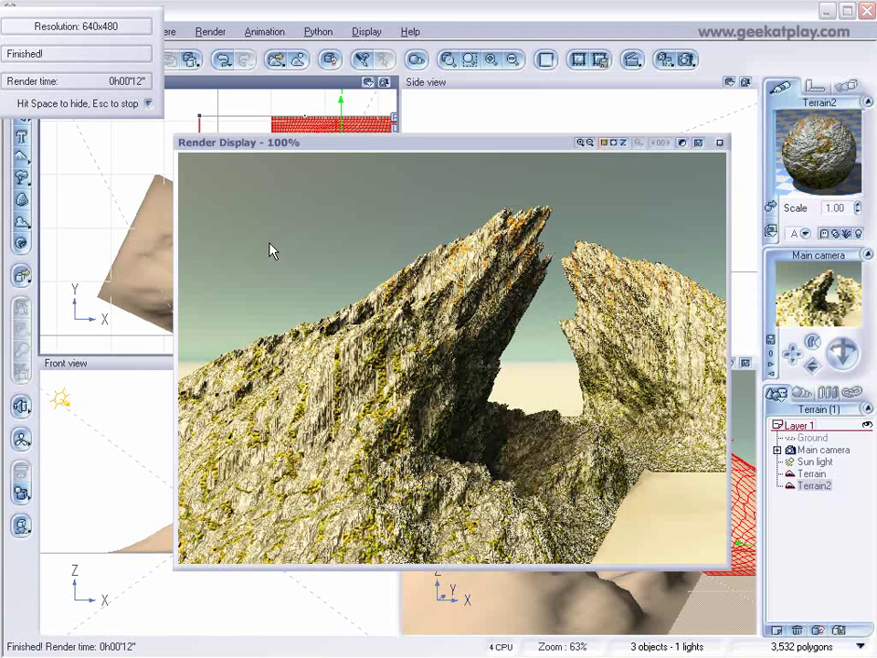
left_click(720, 142)
Step: Add a third terrain and place it in front of the second one, on the positive X side of the first terrain
left_click_drag(346, 233, 335, 170)
left_click(20, 116)
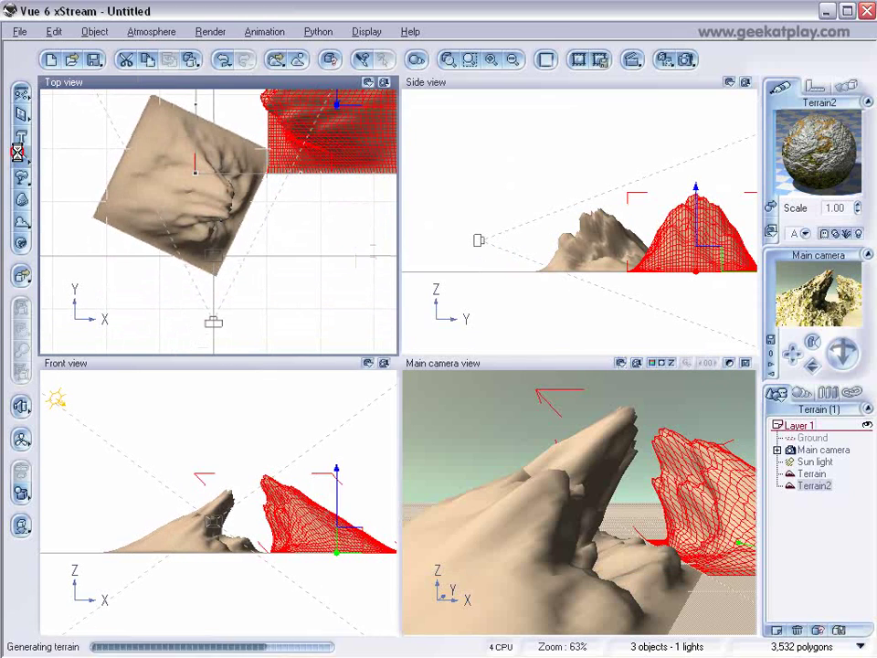
left_click_drag(239, 218, 304, 233)
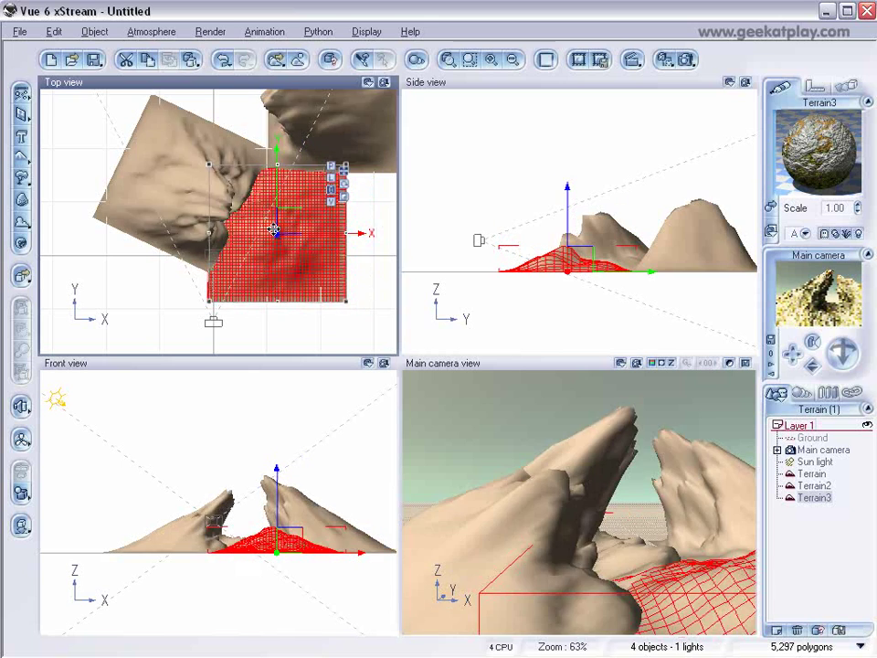
Step: Lower parts of the third terrain with the Dig brush, apply the Stones effect and accept the edited shape
double_click(274, 230)
mouse_move(350, 288)
left_mouse_down()
mouse_move(357, 366)
mouse_move(392, 265)
mouse_move(274, 301)
mouse_move(423, 368)
mouse_move(290, 323)
left_mouse_up()
left_click(618, 339)
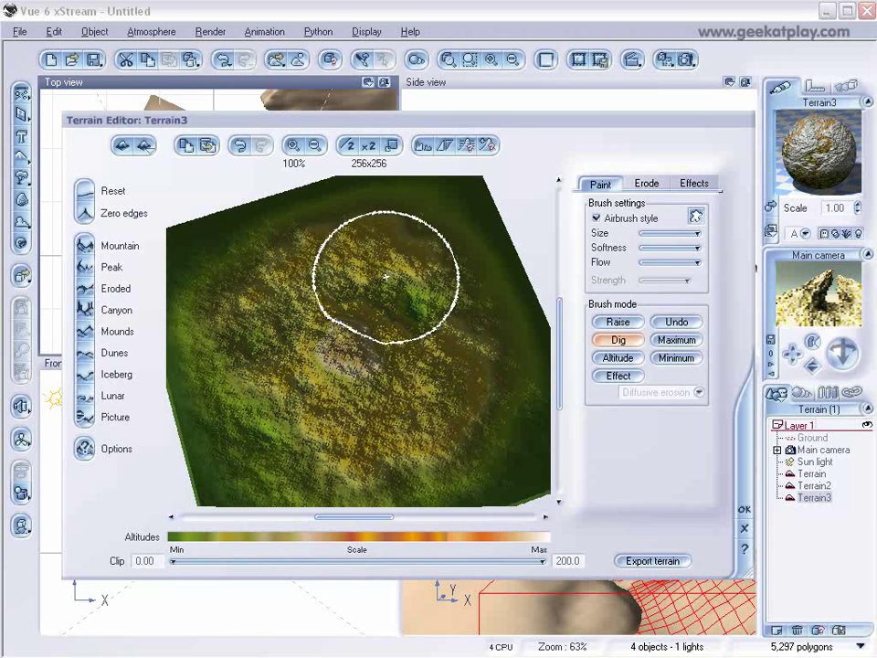
left_click(693, 185)
left_click(689, 229)
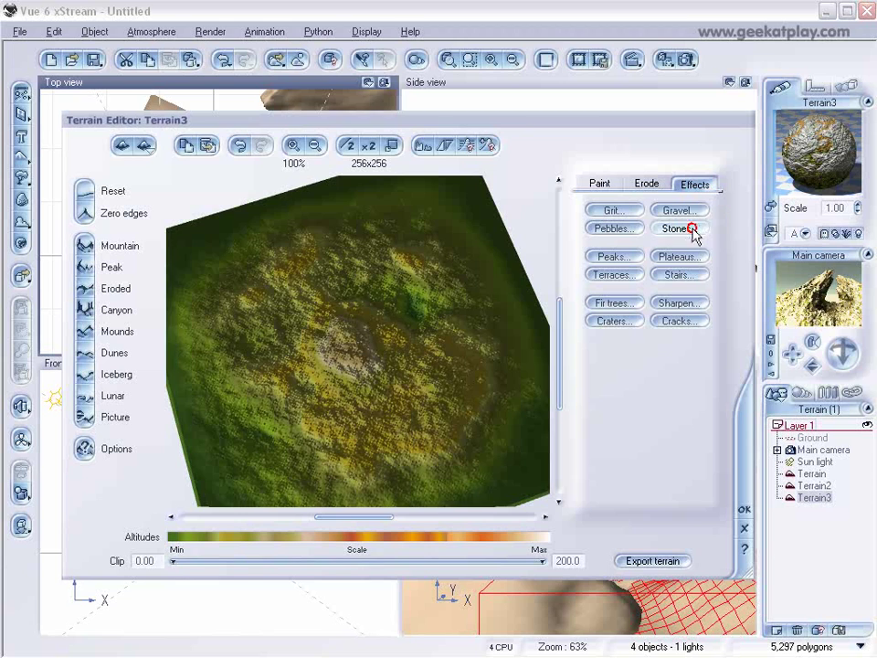
left_click(741, 510)
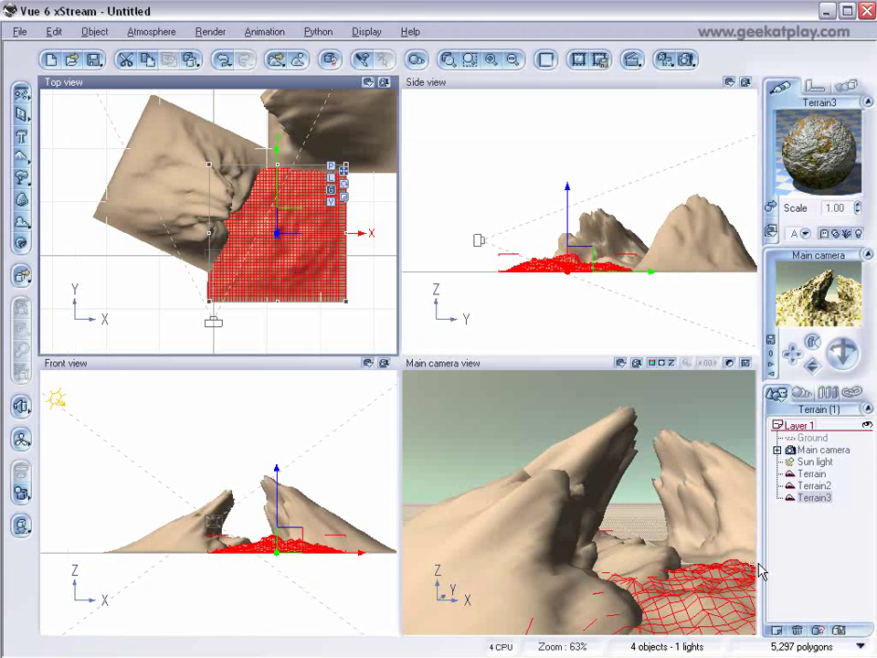
Step: Duplicate the third terrain and move the copy behind the rock formations toward positive Y
right_click_drag(234, 146, 239, 263)
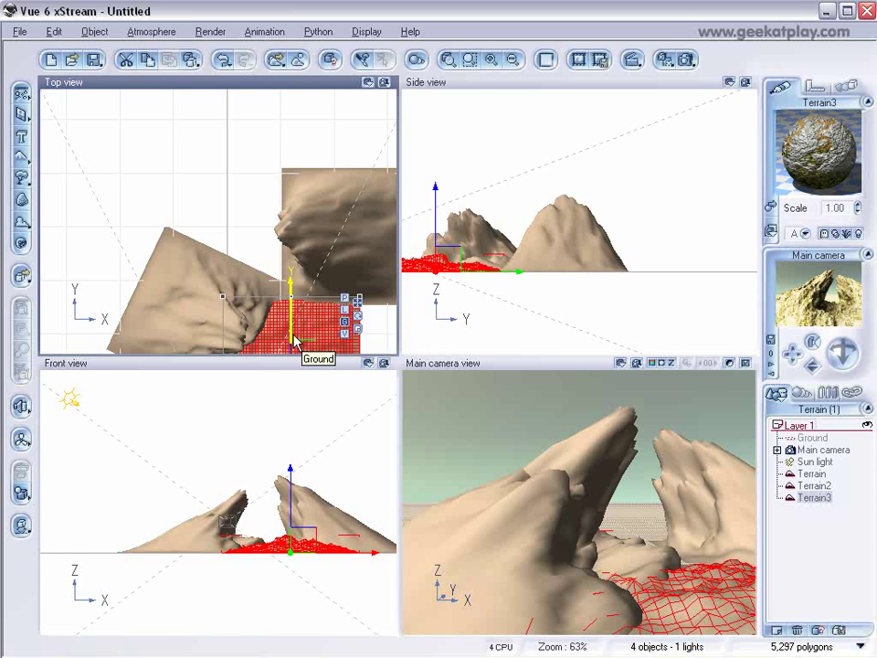
right_click_drag(301, 291, 289, 247)
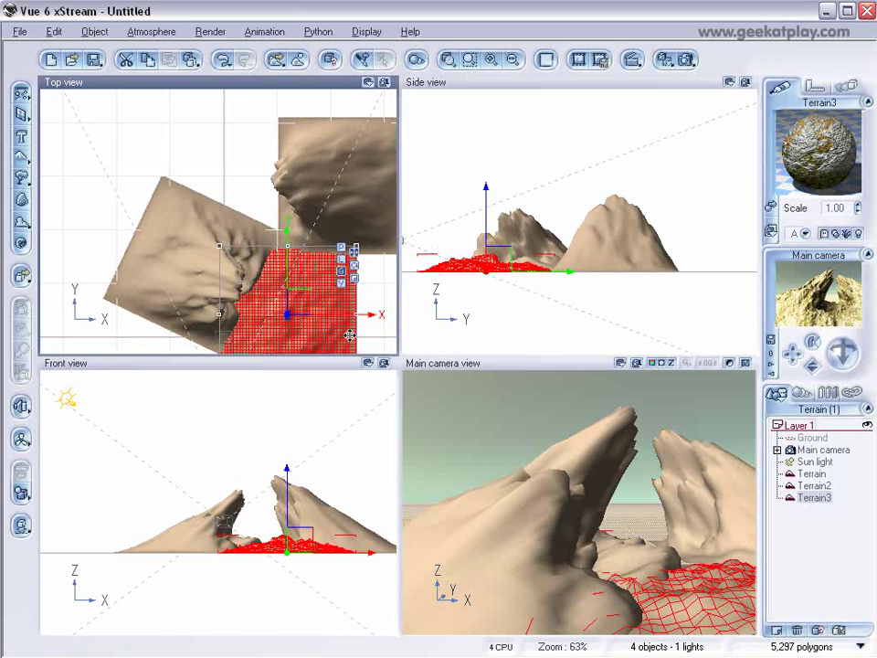
key("ctrl+d")
left_click_drag(287, 278, 237, 153)
scroll(237, 154, "down", 3)
right_click_drag(179, 137, 196, 215)
Step: Enlarge the duplicated terrain and stretch it along X and Y so it covers the ground behind the two formations
left_click_drag(196, 216, 126, 150)
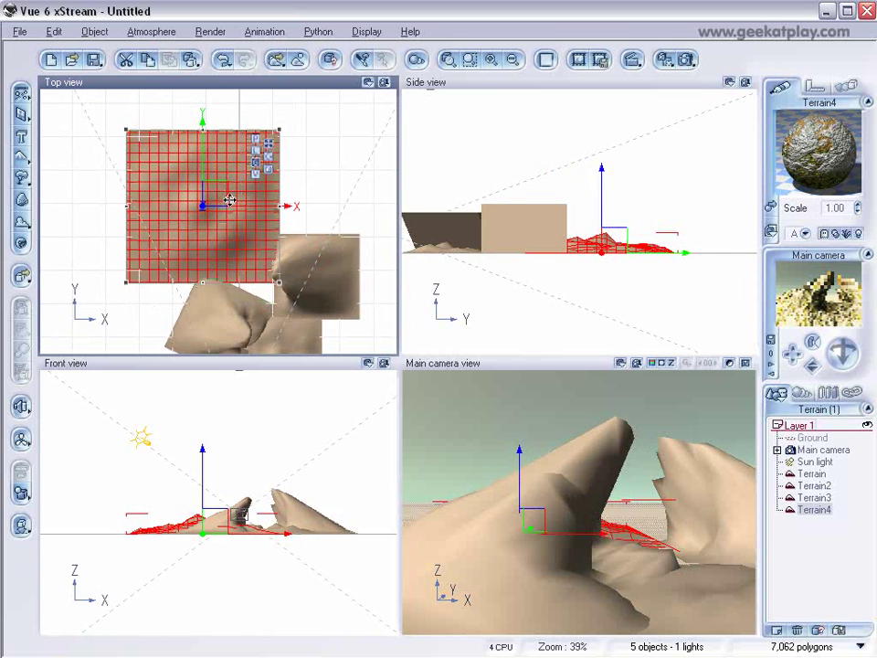
mouse_move(224, 216)
left_mouse_down()
mouse_move(245, 202)
mouse_move(235, 228)
left_mouse_up()
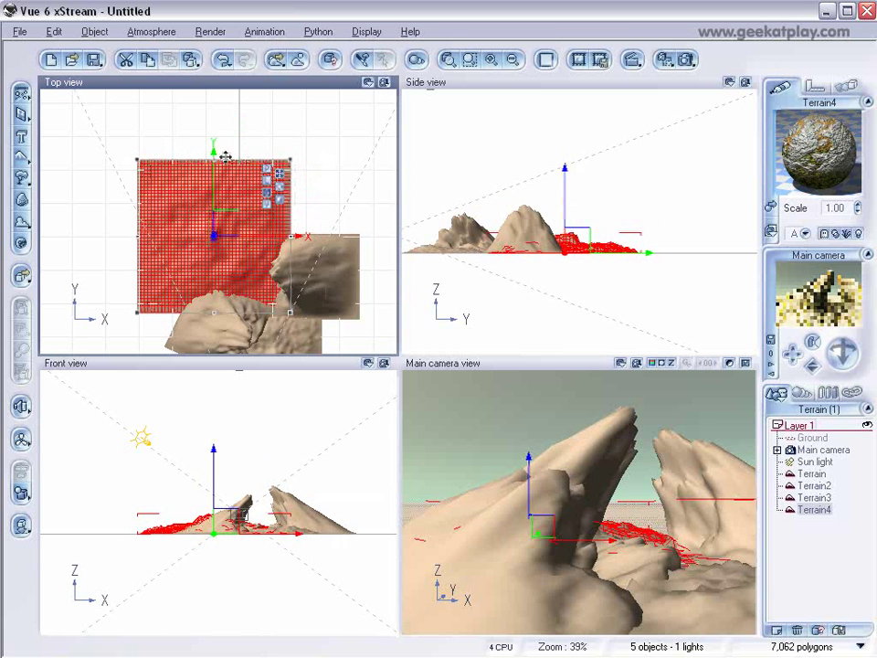
left_click_drag(215, 160, 213, 127)
left_click_drag(290, 211, 302, 211)
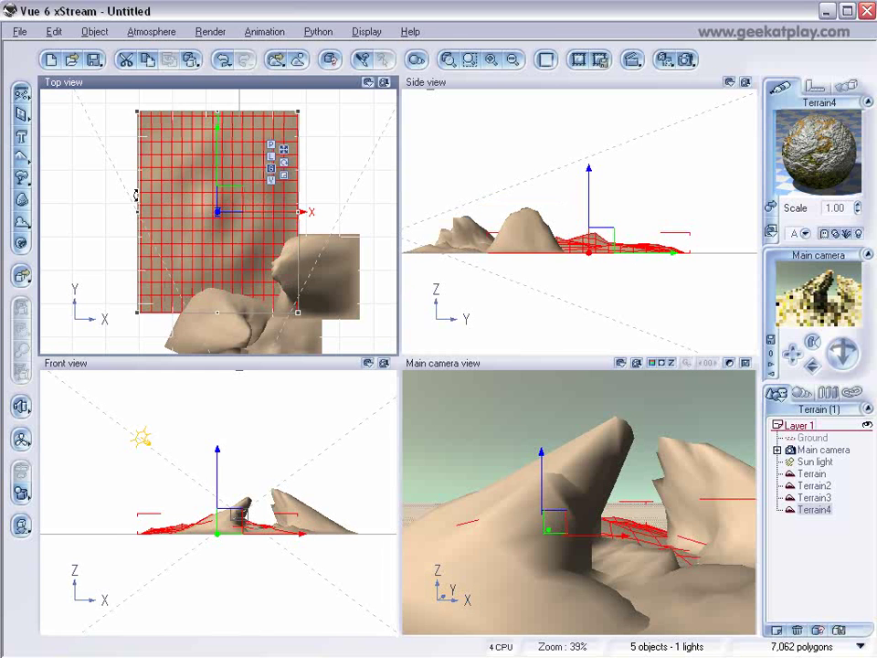
left_click_drag(137, 211, 87, 205)
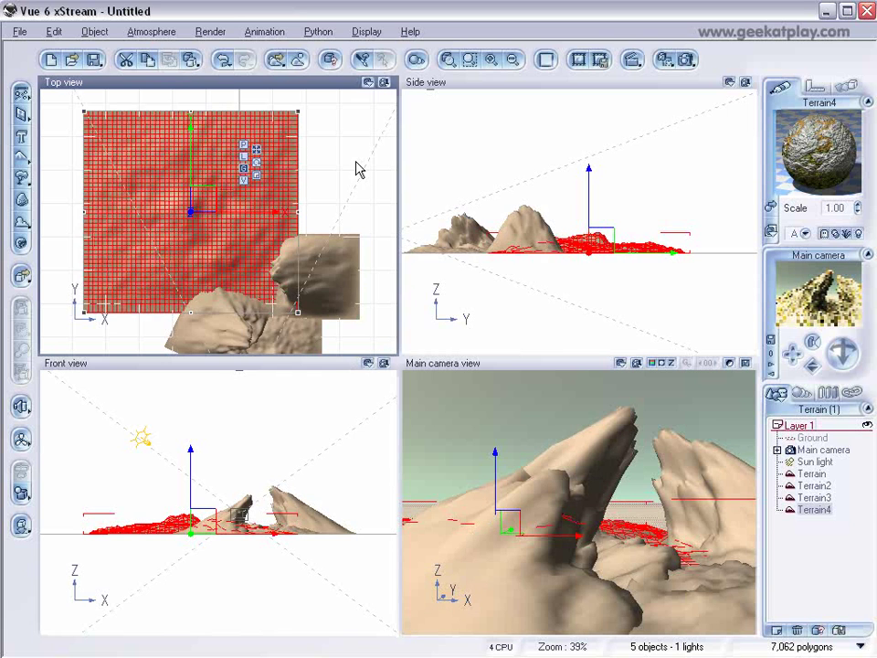
Step: Add a new terrain far behind the rocks and stretch it into a wide strip along X, slightly deeper in Y
right_click_drag(359, 169, 358, 211)
scroll(307, 176, "down", 5)
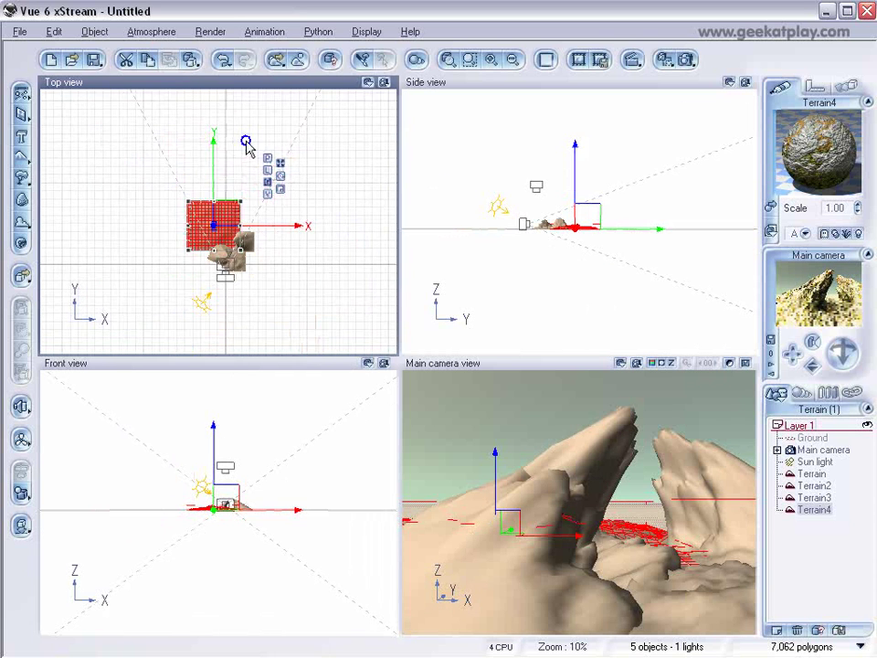
right_click_drag(246, 145, 225, 268)
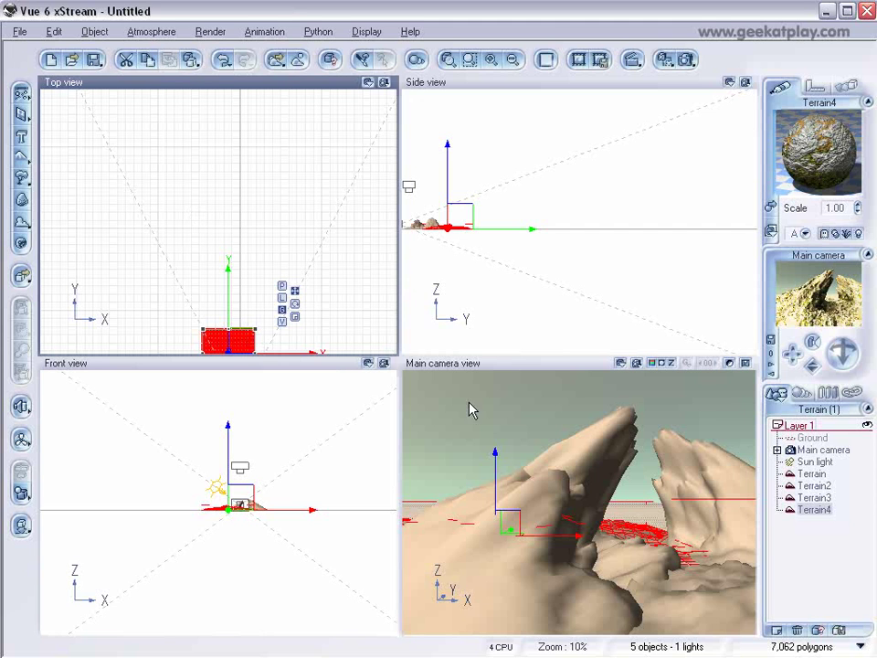
left_click(26, 165)
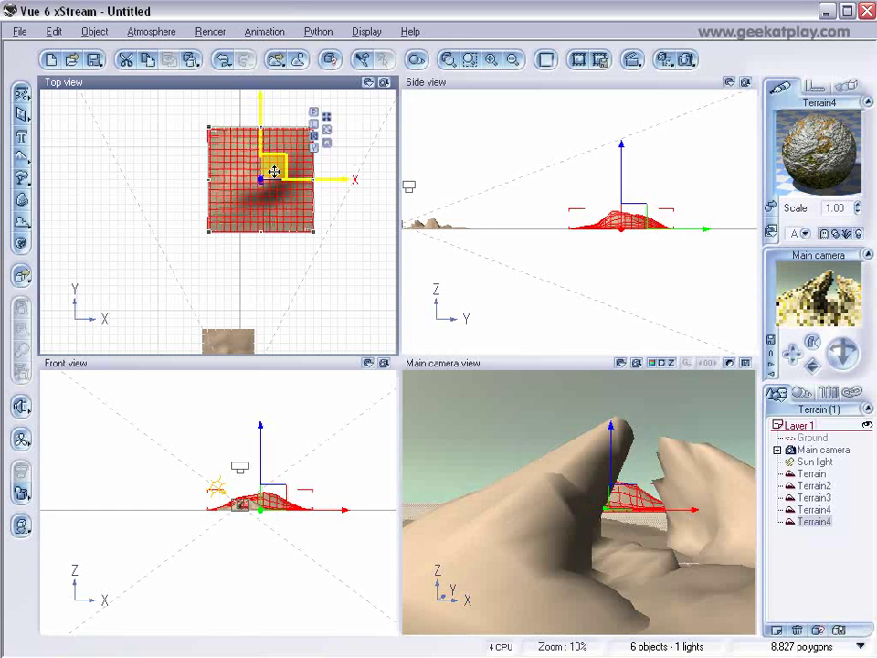
left_click_drag(210, 182, 92, 182)
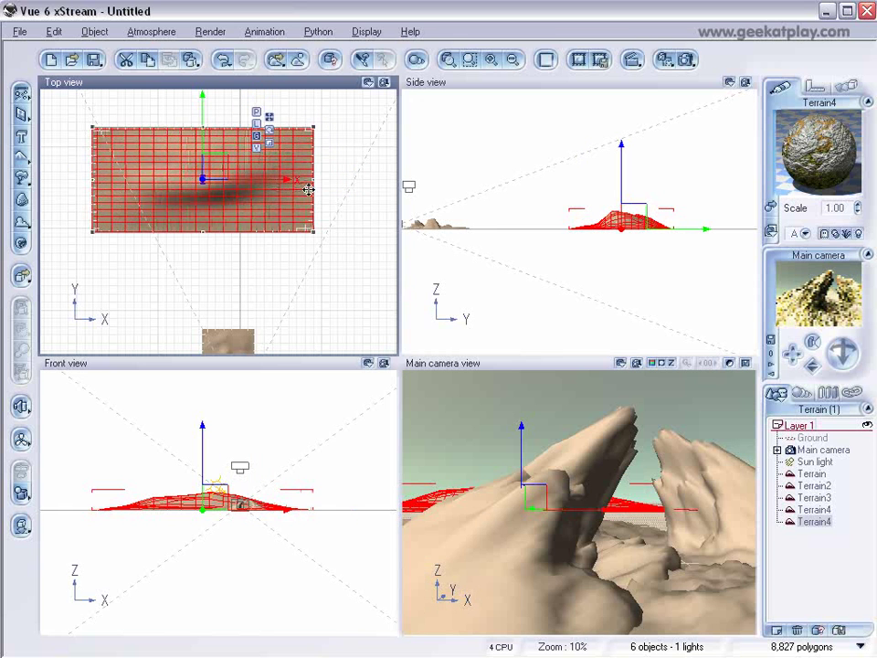
left_click_drag(312, 188, 384, 189)
left_click_drag(237, 120, 239, 92)
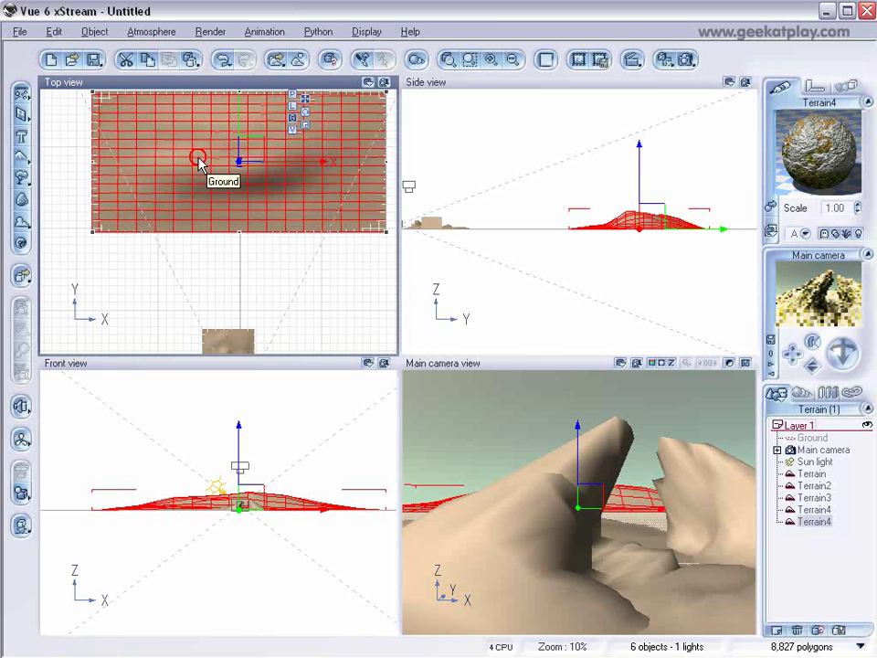
Step: Open the wide background terrain in the Terrain Editor and build a long ridge across it with the Raise brush
right_click(235, 169)
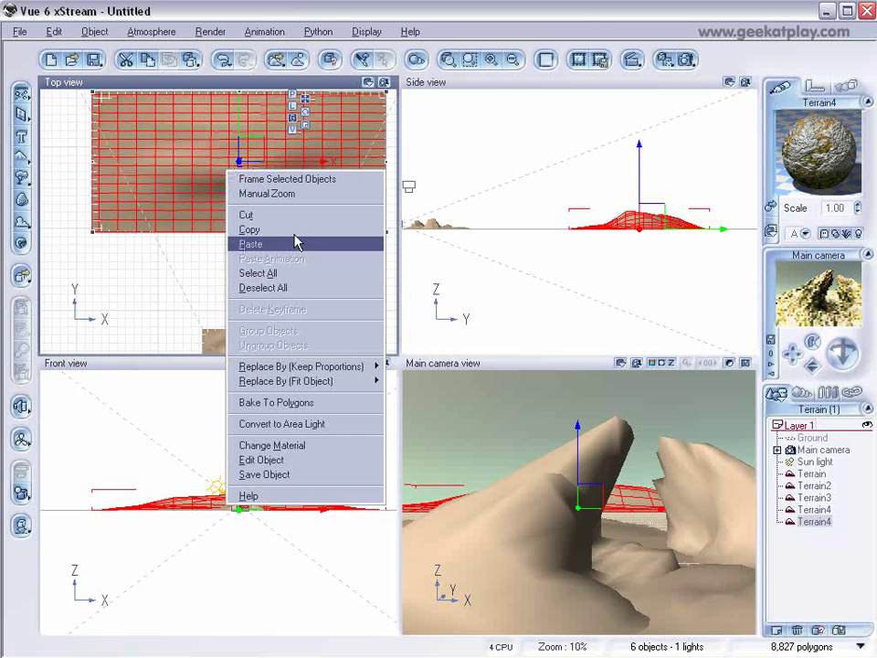
left_click(303, 460)
right_click_drag(303, 454, 379, 336)
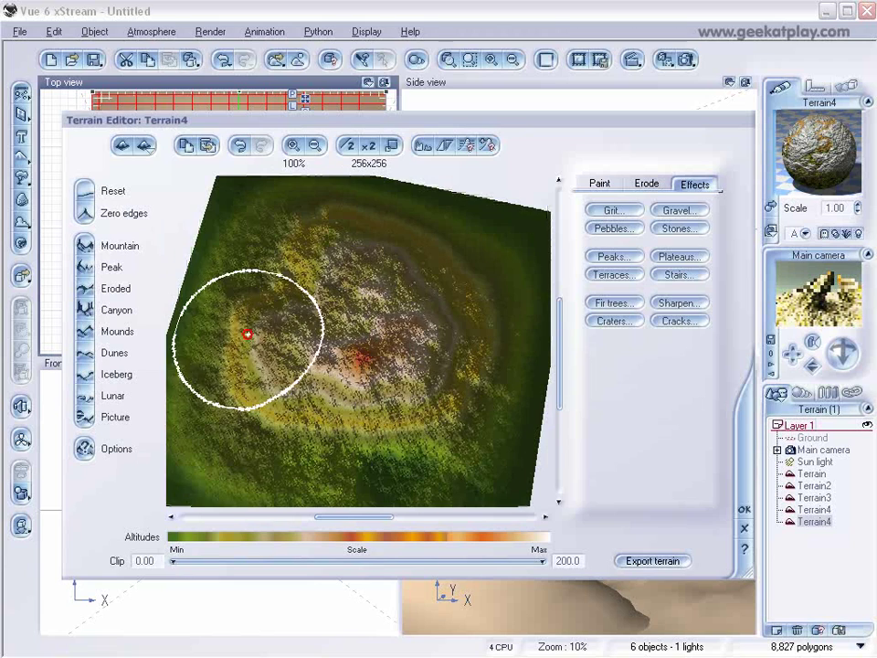
left_click(600, 185)
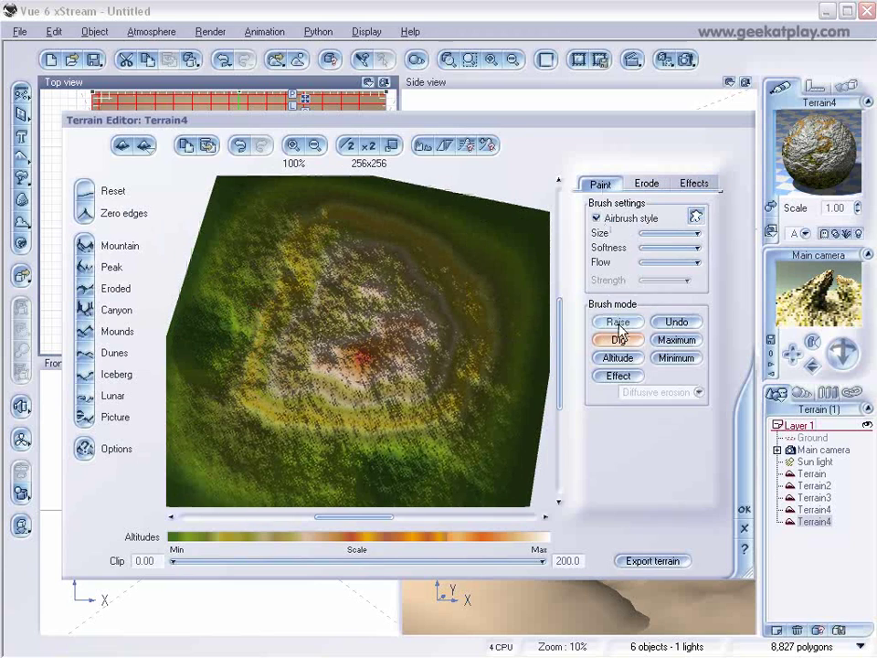
mouse_move(228, 331)
left_mouse_down()
mouse_move(215, 337)
mouse_move(211, 363)
mouse_move(224, 268)
mouse_move(255, 264)
mouse_move(286, 298)
mouse_move(286, 284)
mouse_move(218, 296)
mouse_move(509, 386)
mouse_move(521, 338)
mouse_move(501, 326)
mouse_move(526, 410)
left_mouse_up()
mouse_move(527, 409)
right_mouse_down()
mouse_move(448, 392)
mouse_move(489, 379)
mouse_move(477, 354)
right_mouse_up()
mouse_move(473, 336)
left_mouse_down()
mouse_move(470, 329)
mouse_move(501, 335)
left_mouse_up()
mouse_move(510, 336)
right_mouse_down()
mouse_move(526, 309)
mouse_move(489, 336)
right_mouse_up()
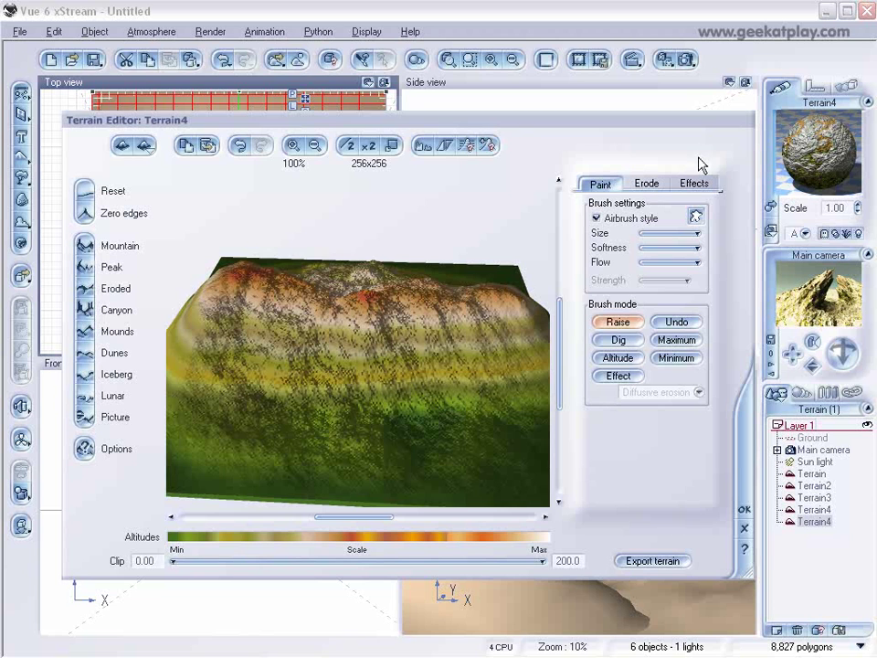
Step: Apply the Stones effect to the background ridge and accept the edited terrain
left_click(696, 184)
left_click(696, 230)
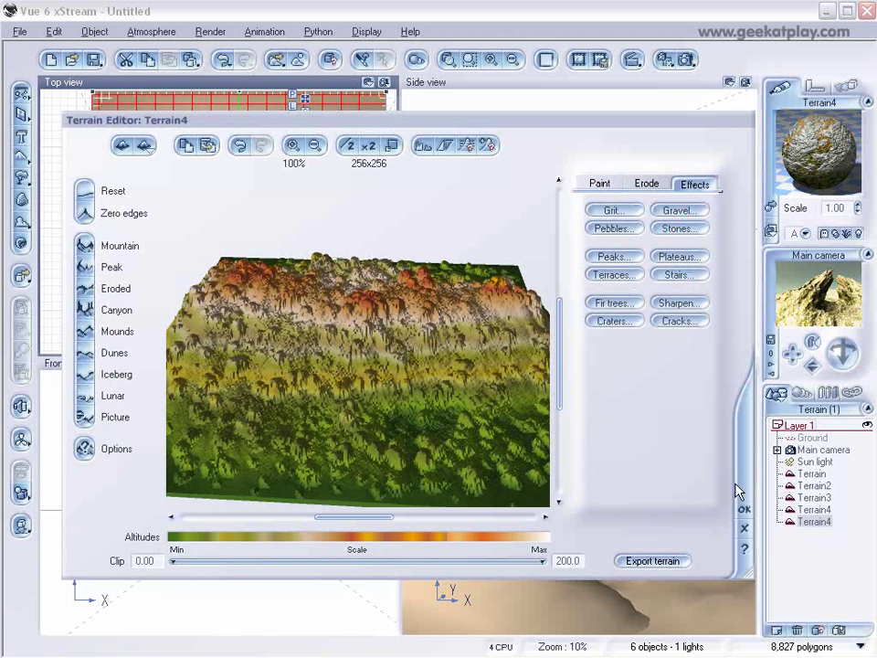
left_click(742, 510)
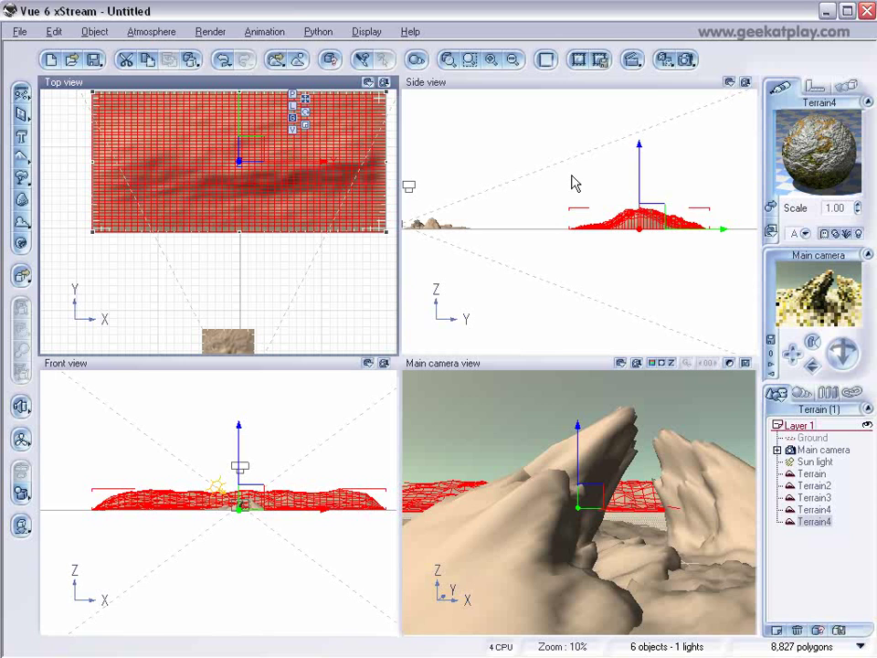
Step: Enlarge the background terrain in the side view, move it slightly toward the rocks, and render the main camera view
left_click_drag(568, 206, 505, 168)
left_click_drag(622, 216, 595, 221)
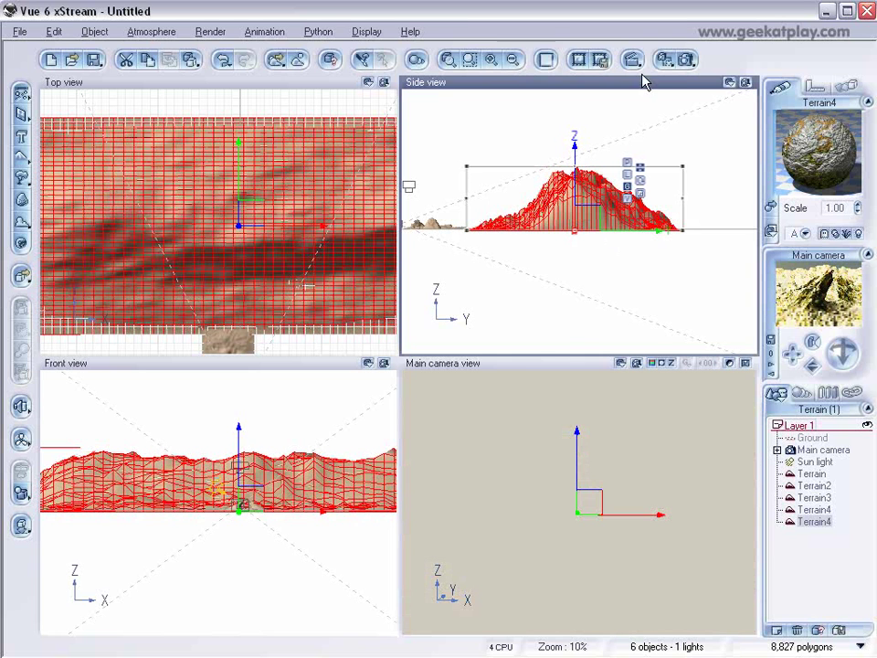
left_click(686, 61)
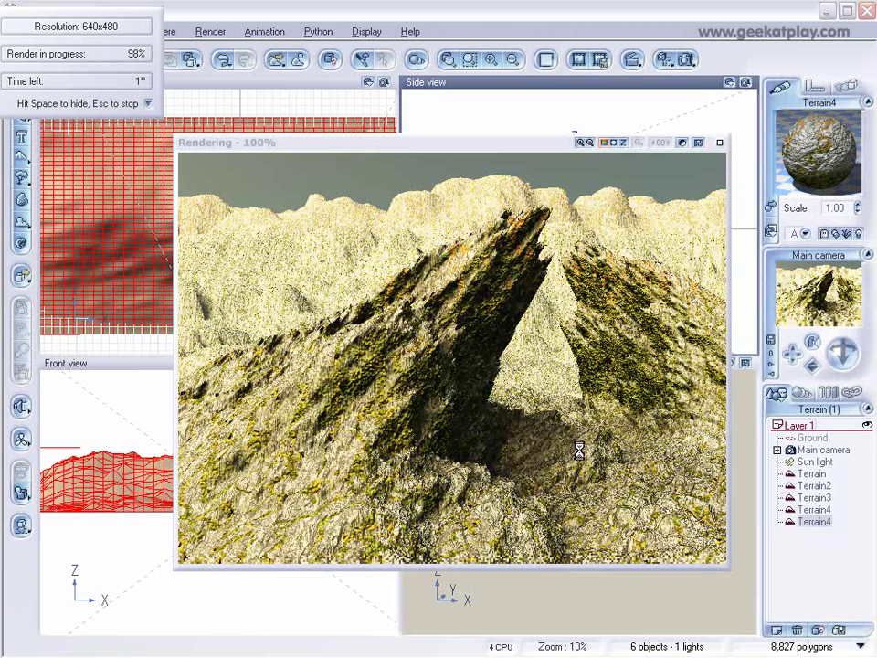
right_click(667, 513)
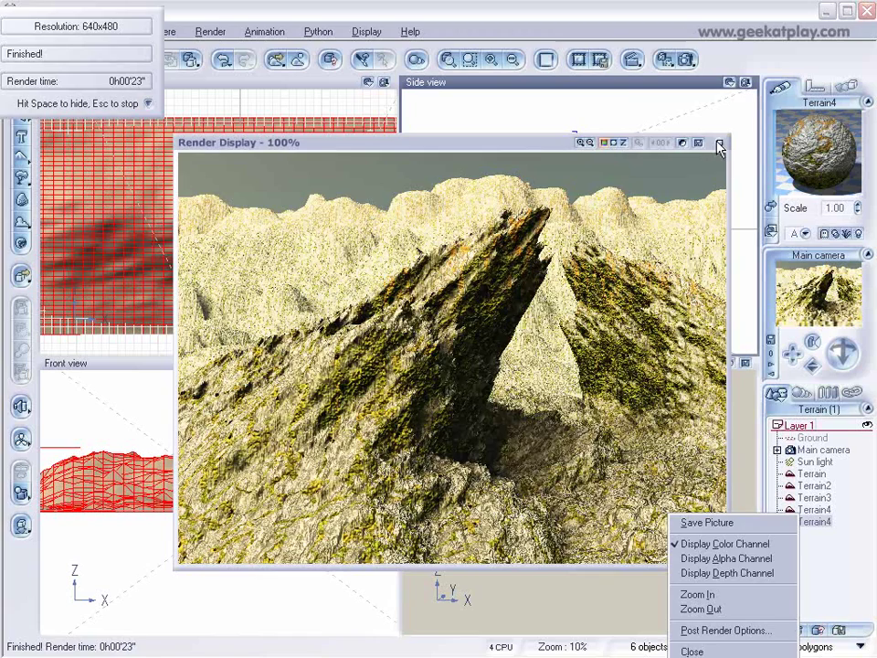
left_click(718, 143)
Step: Set the mapping of the first terrain's Rock Moss material to Object - Standard
left_click(808, 474)
double_click(781, 169)
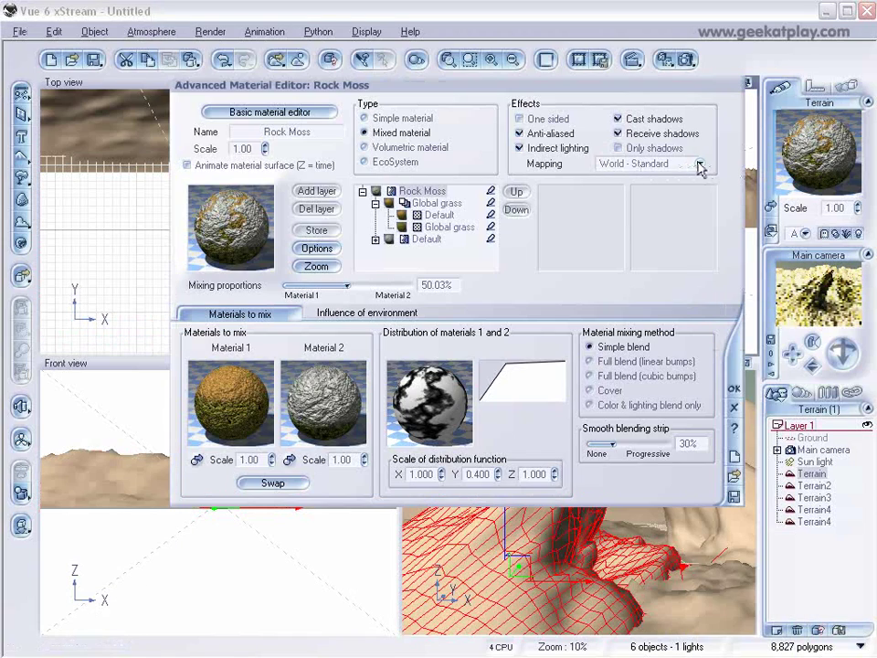
left_click(699, 165)
left_click(667, 225)
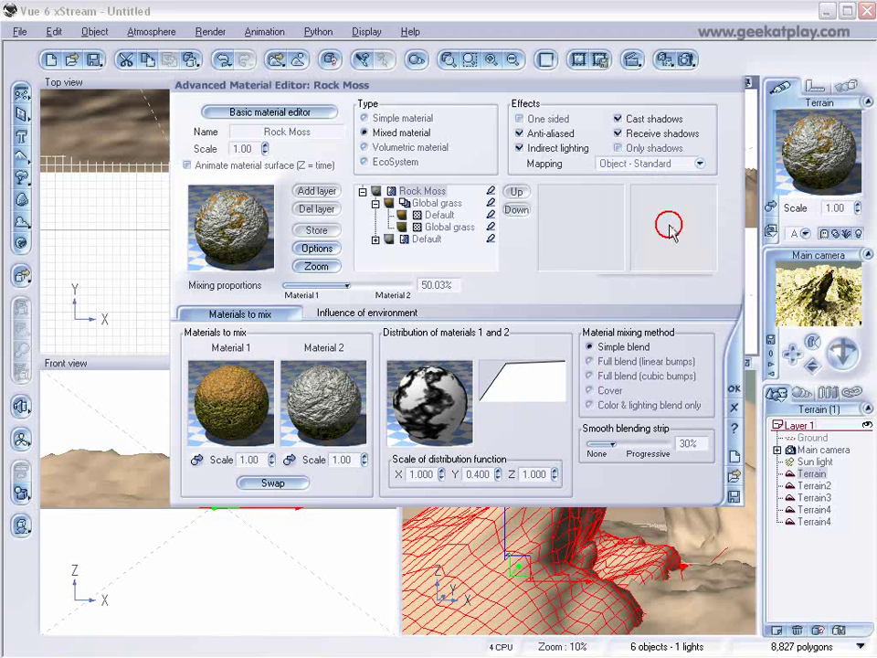
left_click(732, 388)
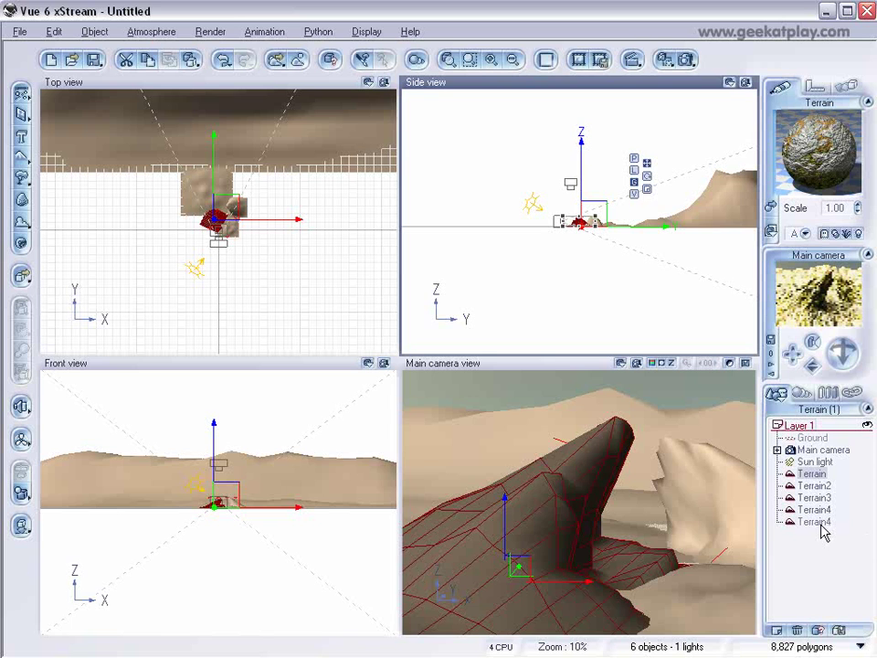
Step: Set the mapping of the second terrain's Rock Moss material to Object - Standard
left_click(814, 487)
double_click(815, 138)
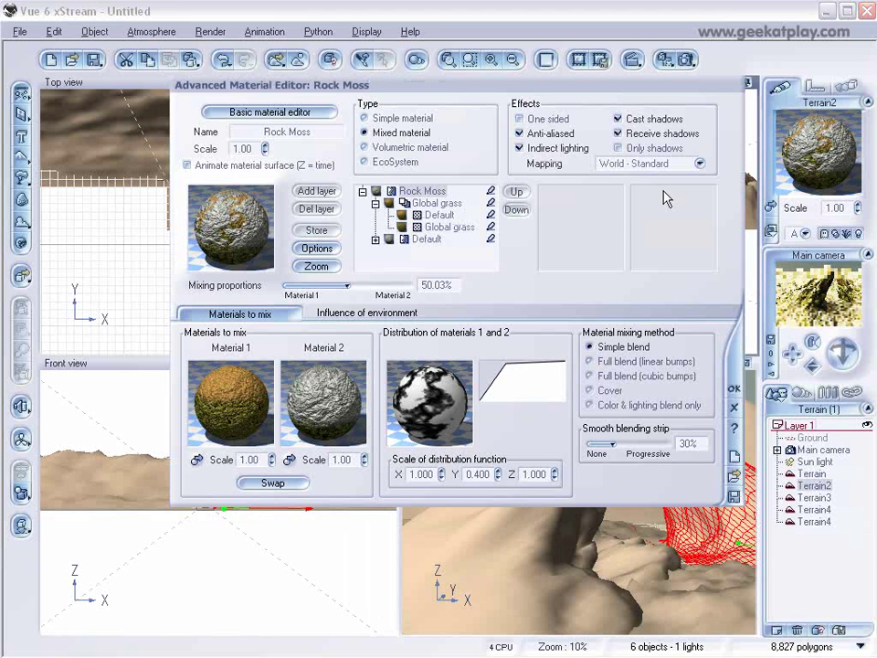
left_click(700, 164)
left_click(687, 227)
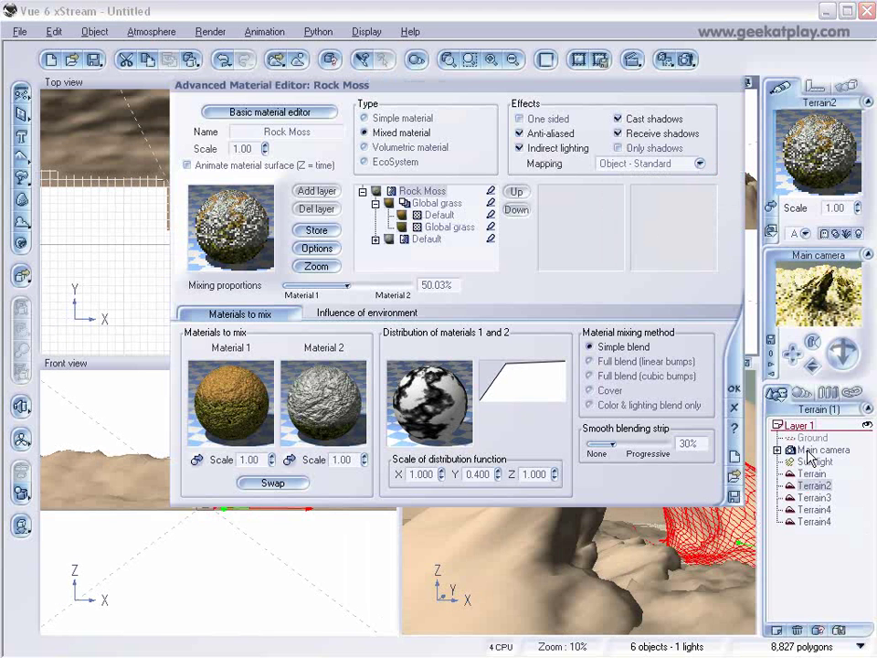
left_click(732, 381)
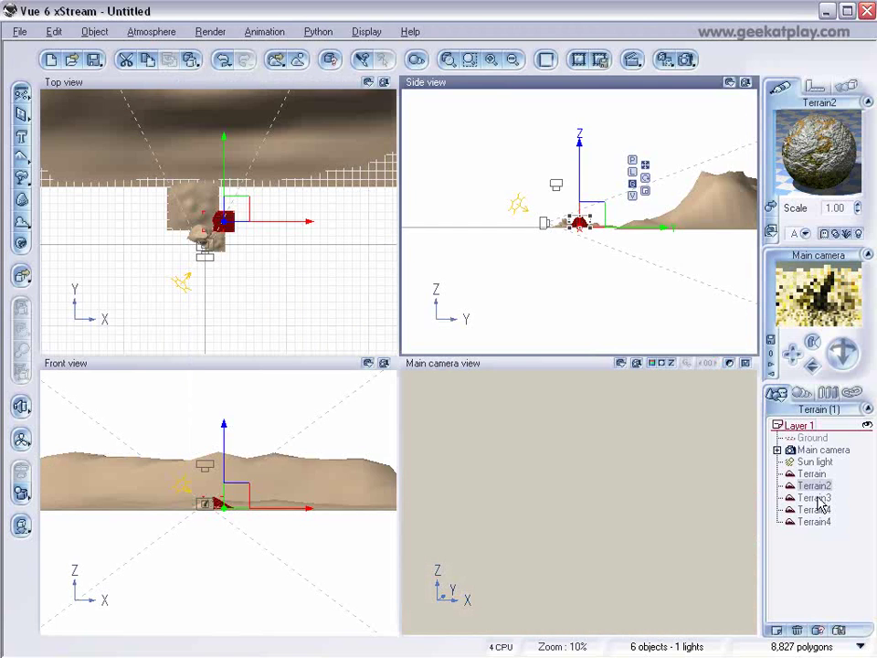
Step: Set the mapping of Terrain3's Rock Moss material to Object - Standard
left_click(816, 498)
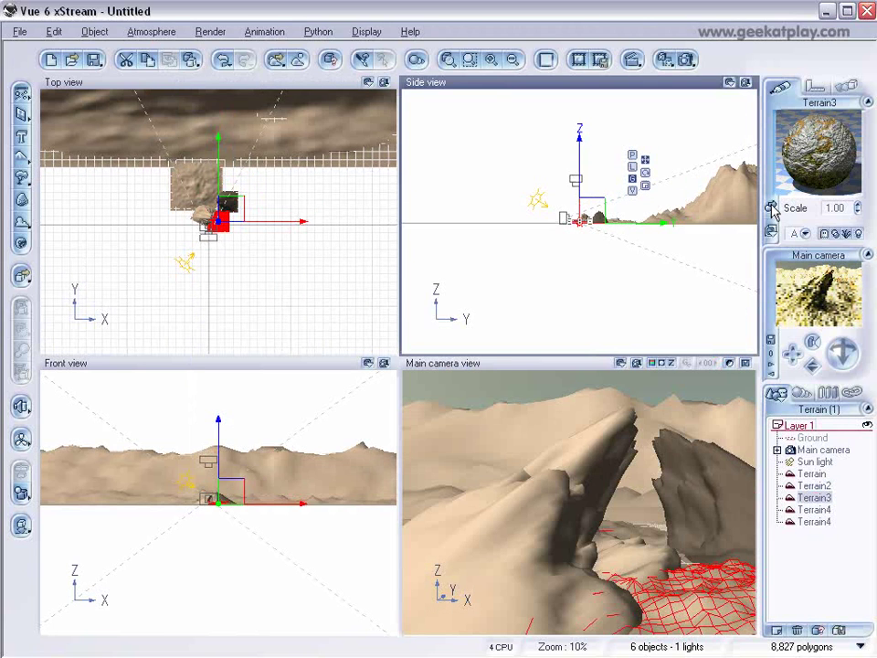
double_click(818, 151)
left_click(700, 164)
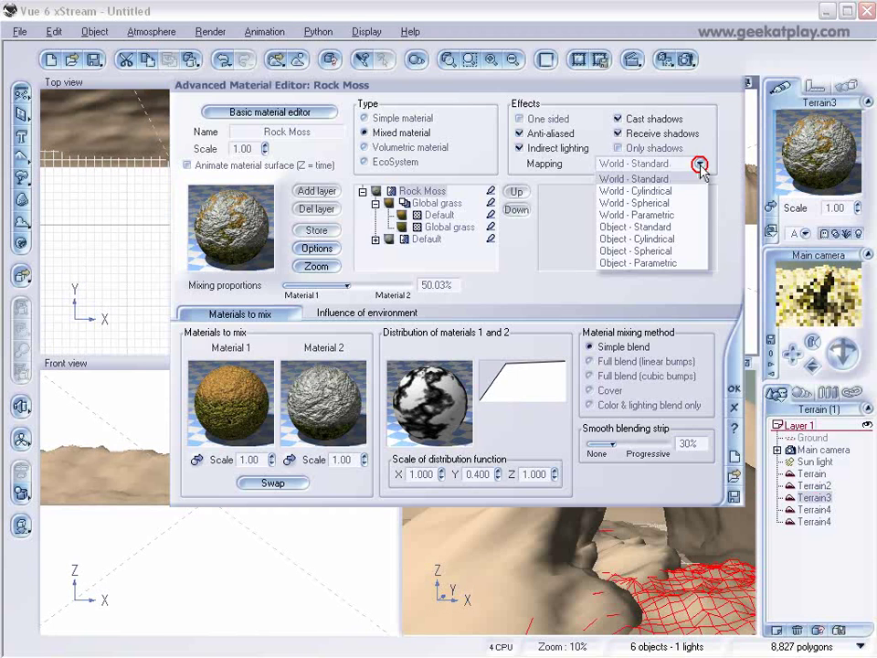
left_click(673, 227)
left_click(733, 388)
Step: Set the mapping of the Rock Moss material on the smaller Terrain4, just behind the rocks, to Object - Standard
left_click(814, 509)
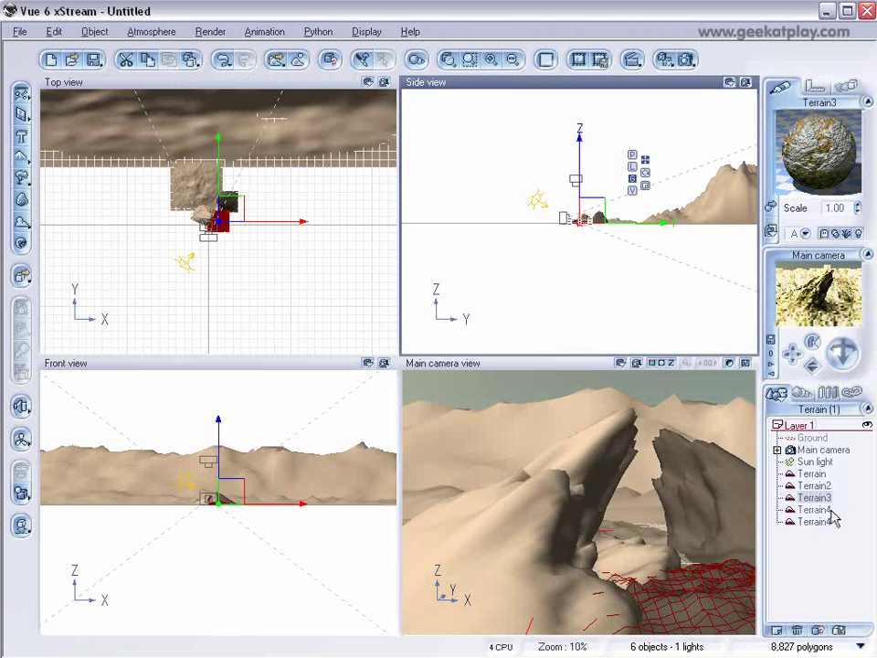
double_click(817, 151)
left_click(700, 163)
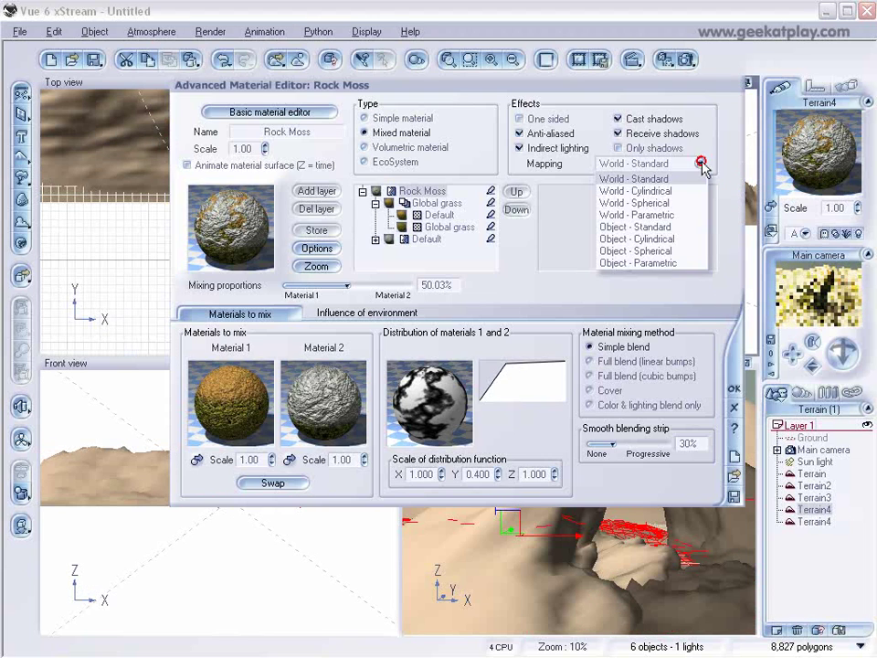
left_click(685, 227)
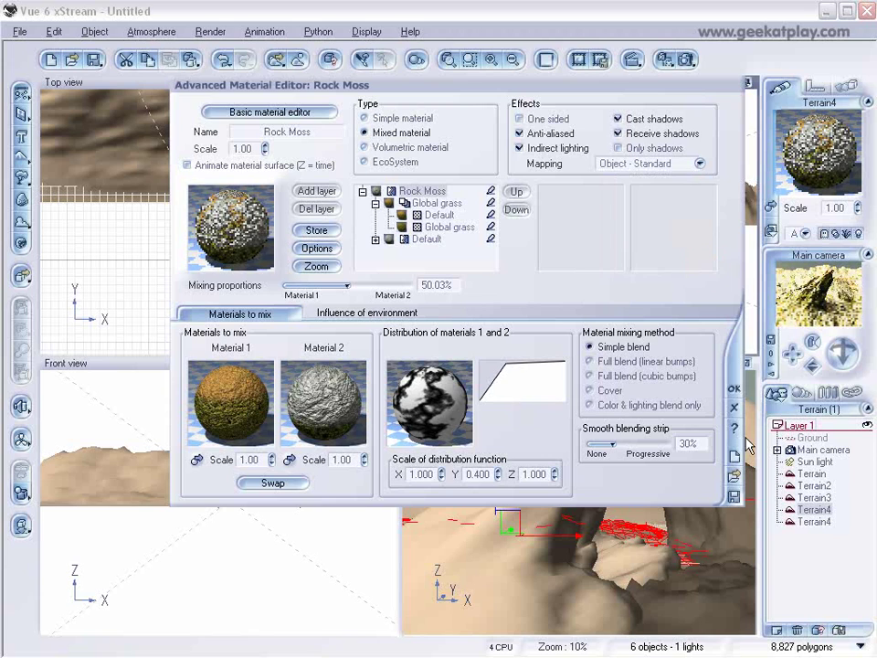
left_click(733, 388)
Step: Try Object - Parametric mapping for the background Terrain4's Rock Moss material and test-render the main camera view
left_click(815, 509)
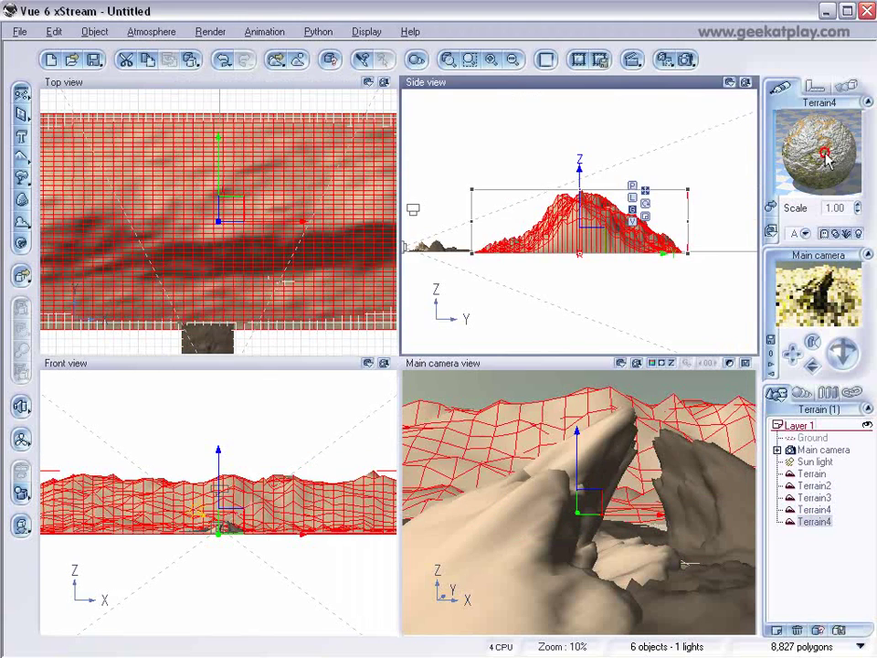
double_click(818, 150)
left_click(699, 164)
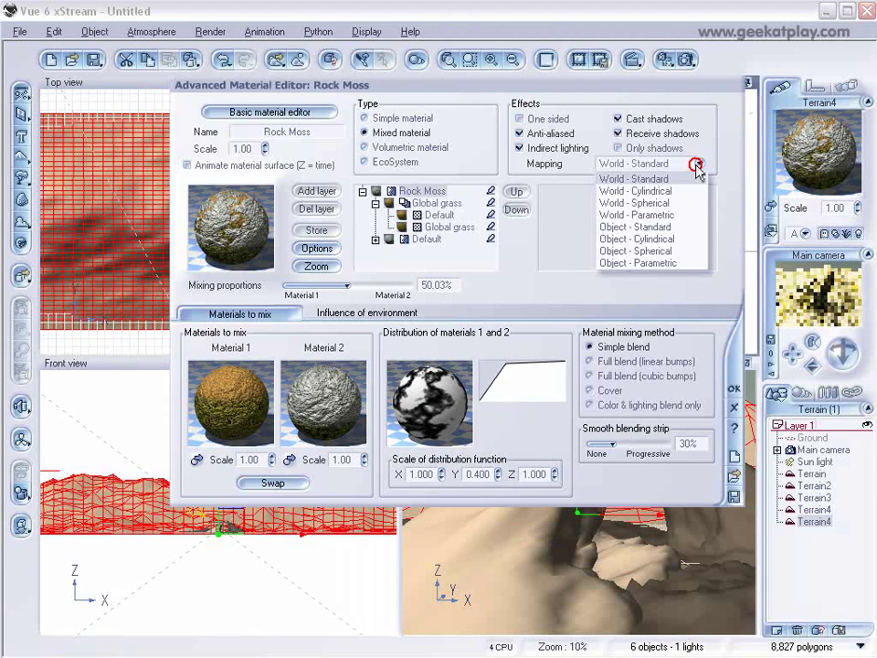
left_click(675, 261)
left_click(733, 384)
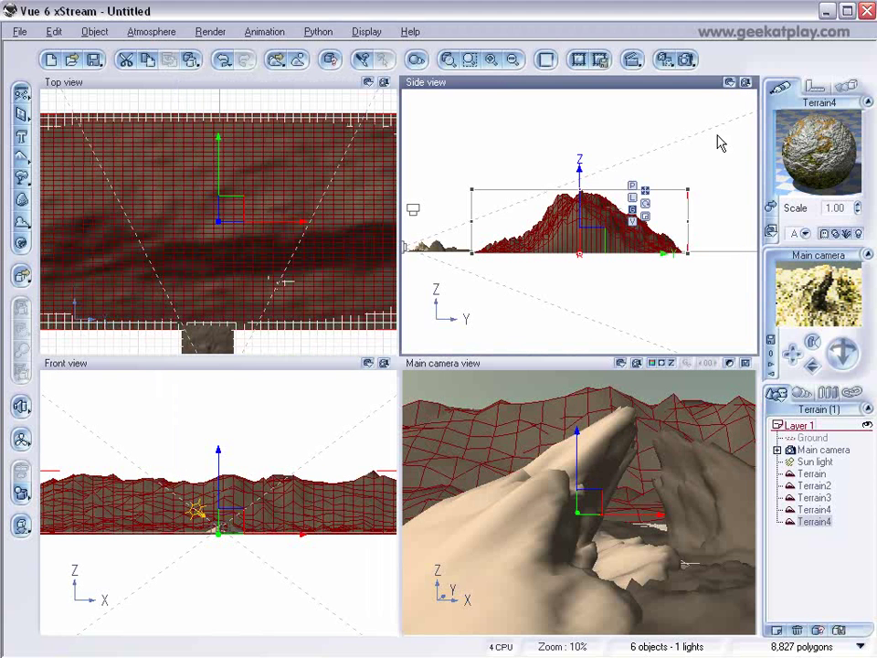
left_click(686, 61)
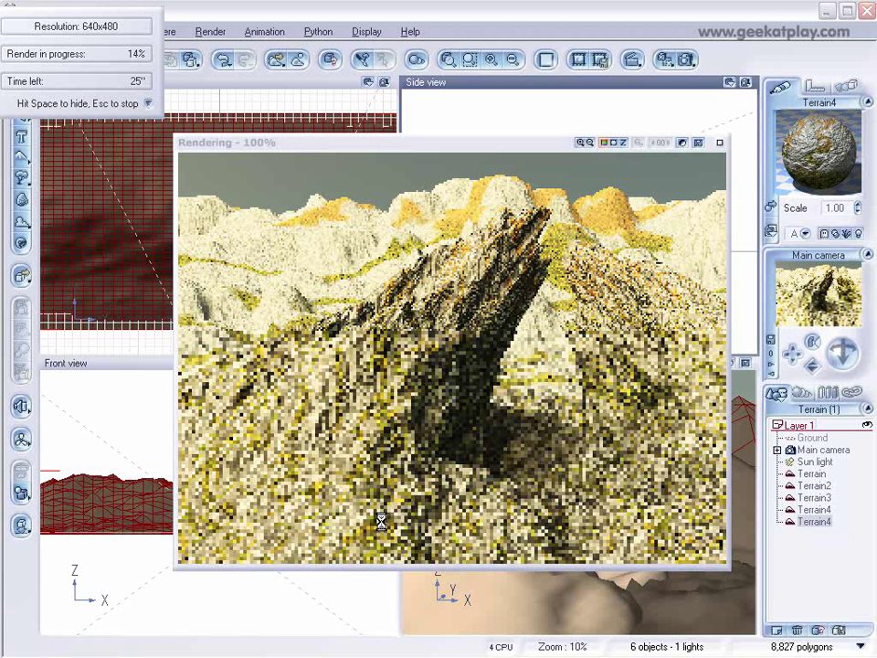
key("Escape")
right_click(655, 440)
left_click(676, 575)
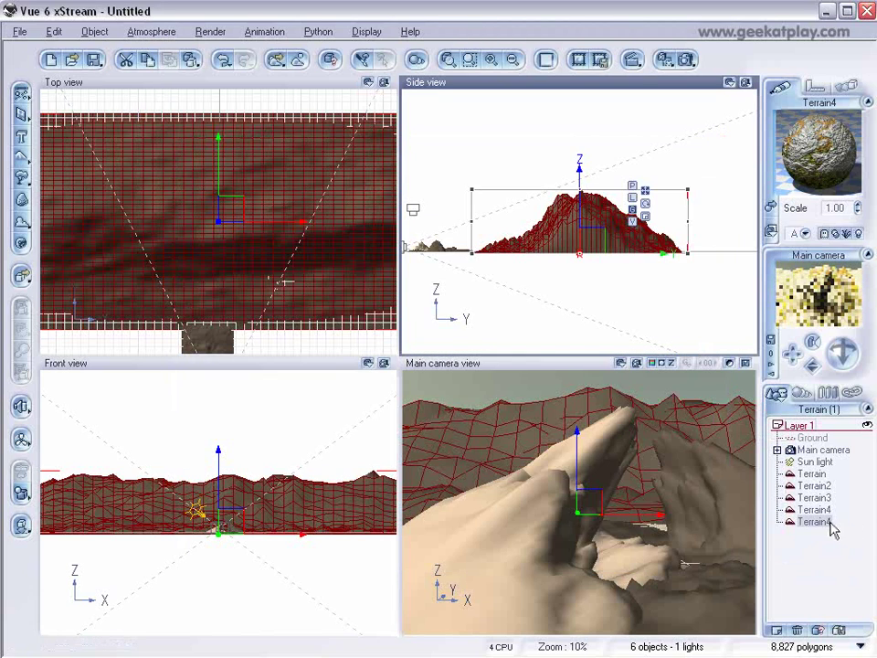
Step: Set the mapping of the background Terrain4's Rock Moss material to Object - Standard and render the main camera view
double_click(806, 180)
left_click(699, 164)
left_click(687, 219)
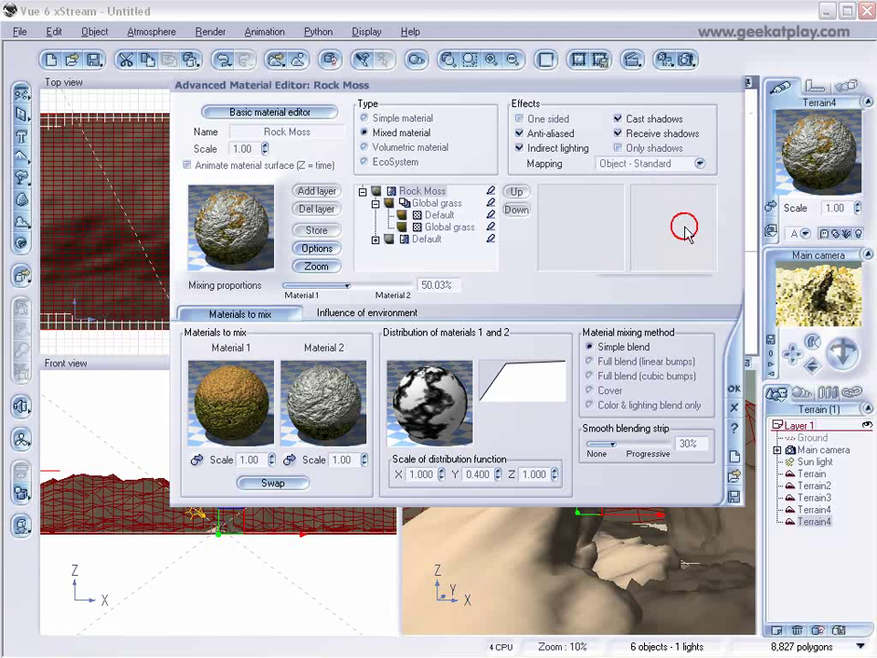
left_click(734, 386)
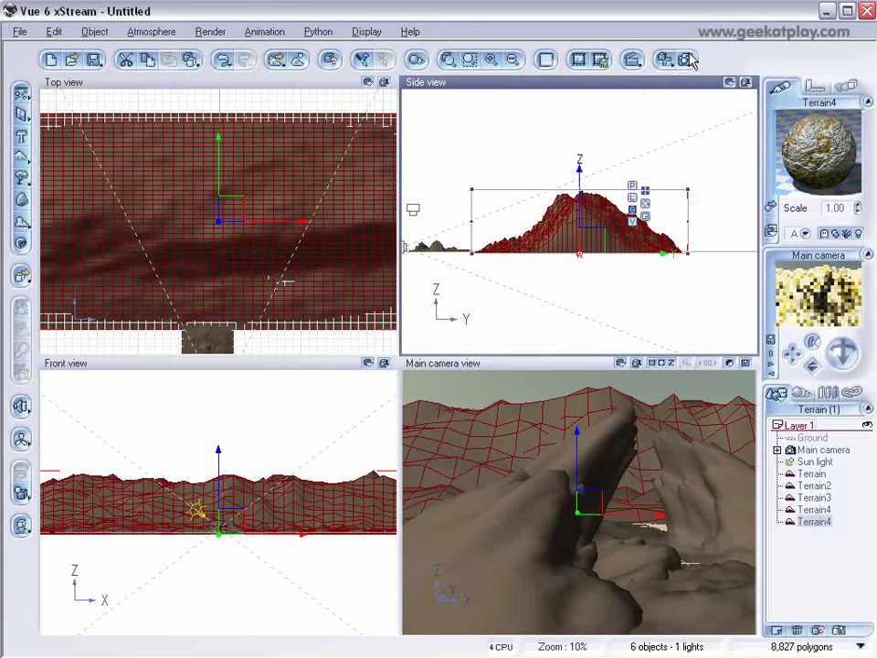
left_click(688, 61)
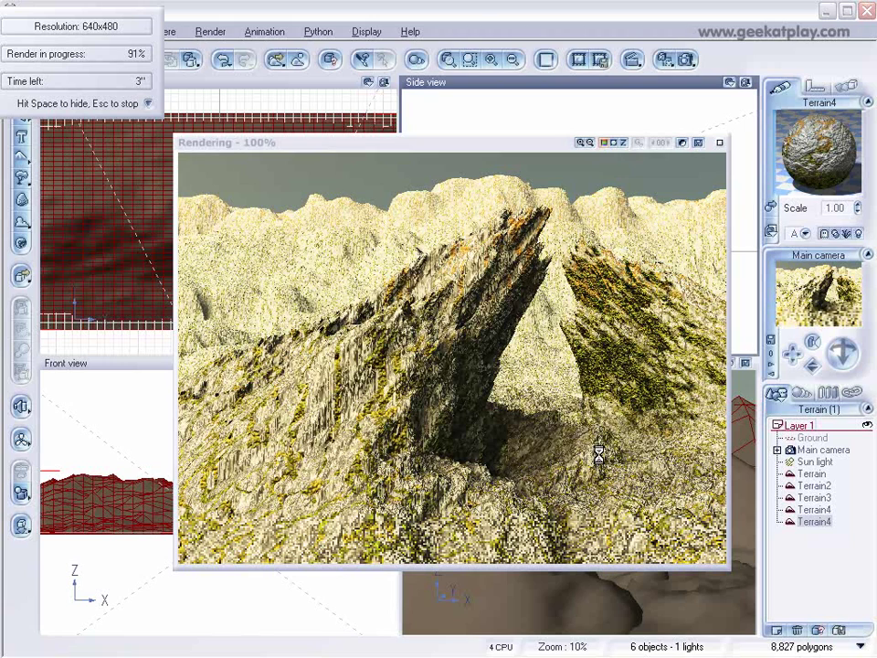
left_click(720, 142)
Step: Lower the main camera slightly toward the ground in the side view and tilt it upward toward the rocks
left_click(823, 450)
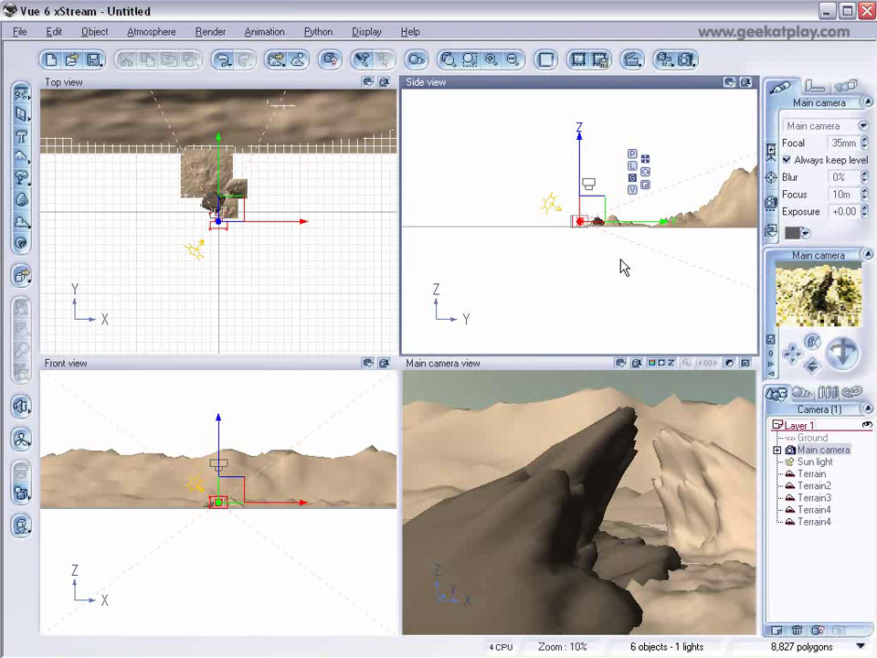
left_click(581, 257)
left_click(573, 222)
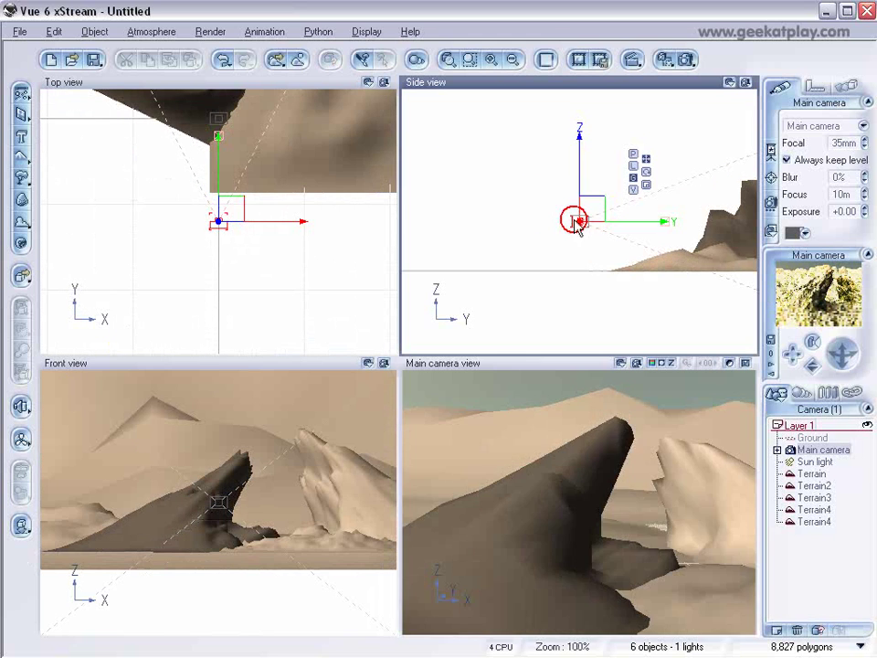
mouse_move(588, 210)
left_mouse_down()
mouse_move(582, 196)
mouse_move(572, 211)
left_mouse_up()
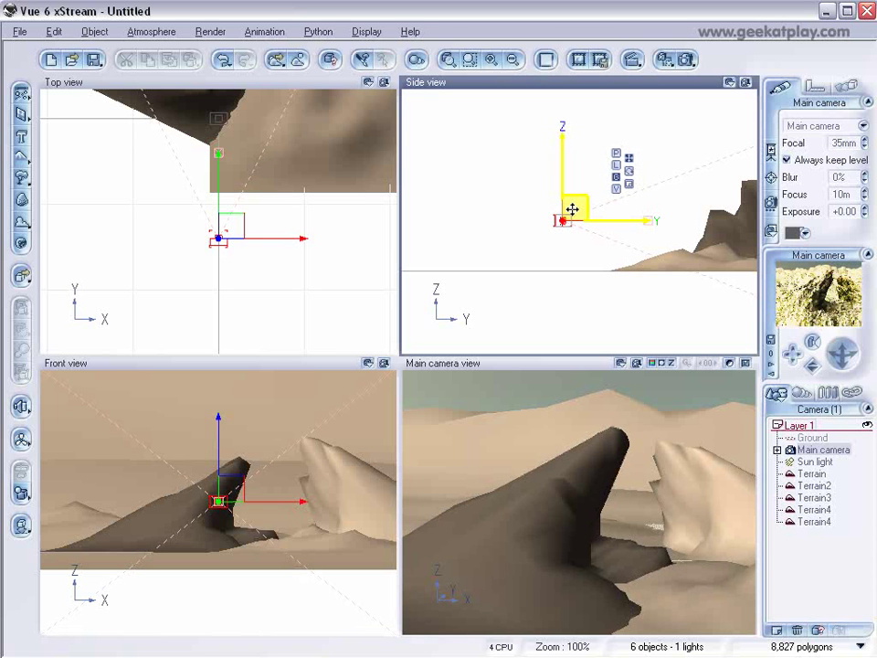
left_click_drag(572, 208, 572, 205)
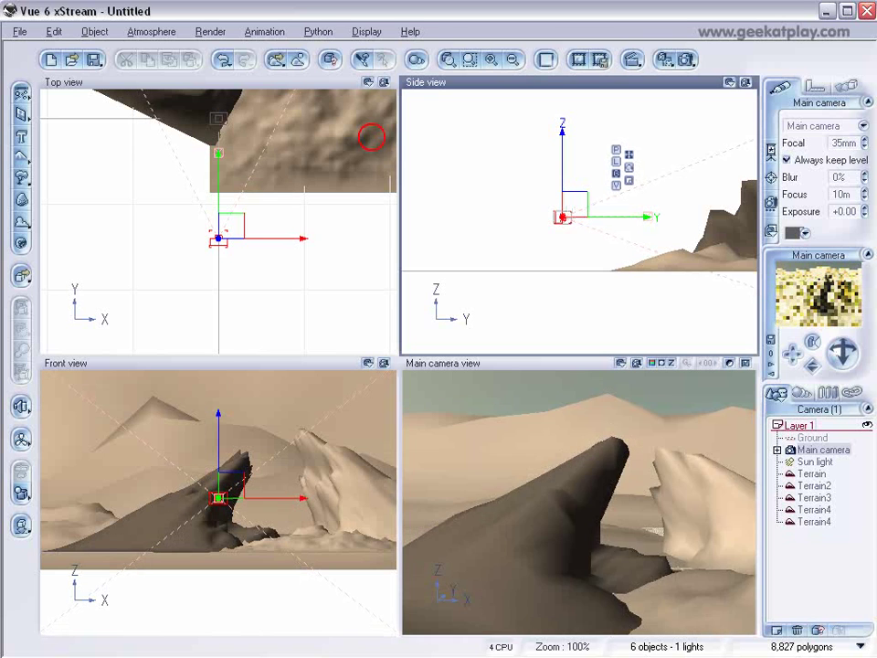
left_click_drag(578, 213, 593, 225)
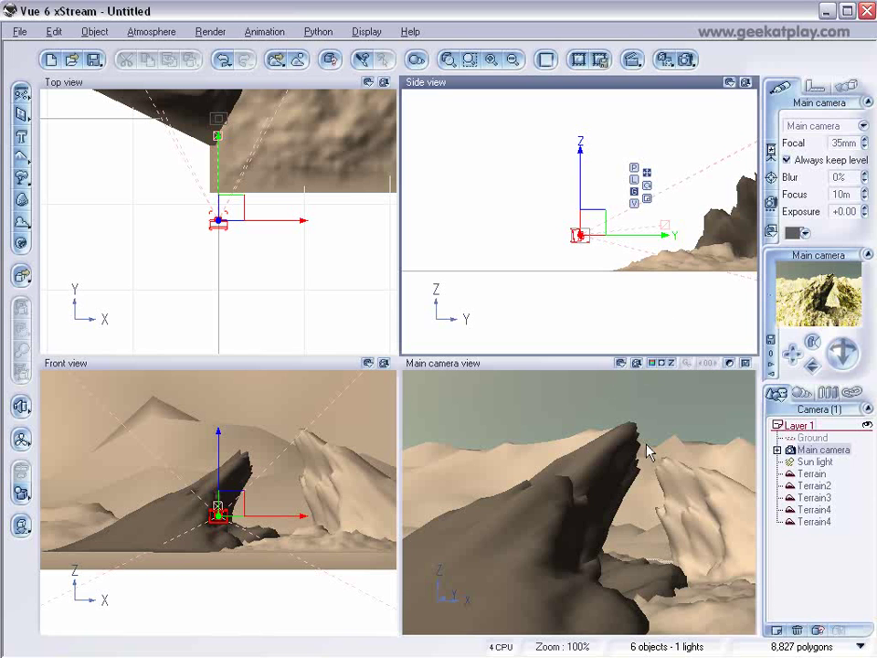
left_click_drag(843, 352, 845, 564)
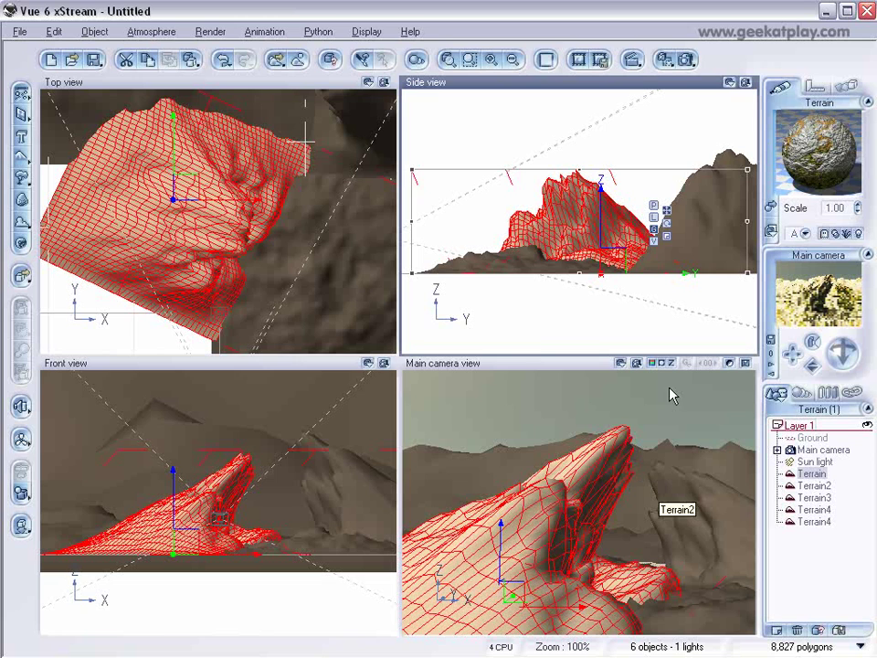
Step: Change the type of the leaning foreground rock's Rock Moss material to EcoSystem
double_click(812, 171)
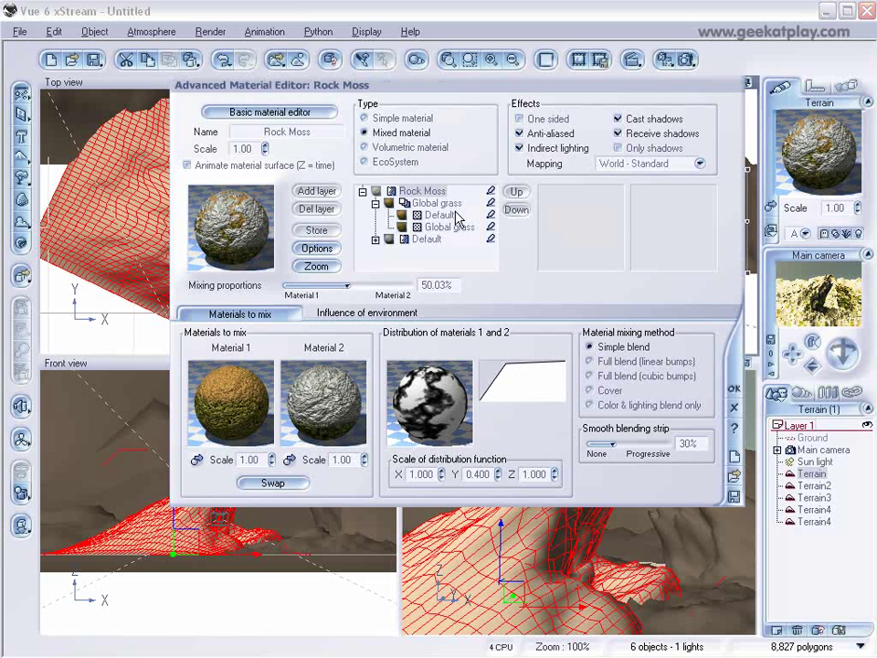
left_click_drag(423, 94, 446, 116)
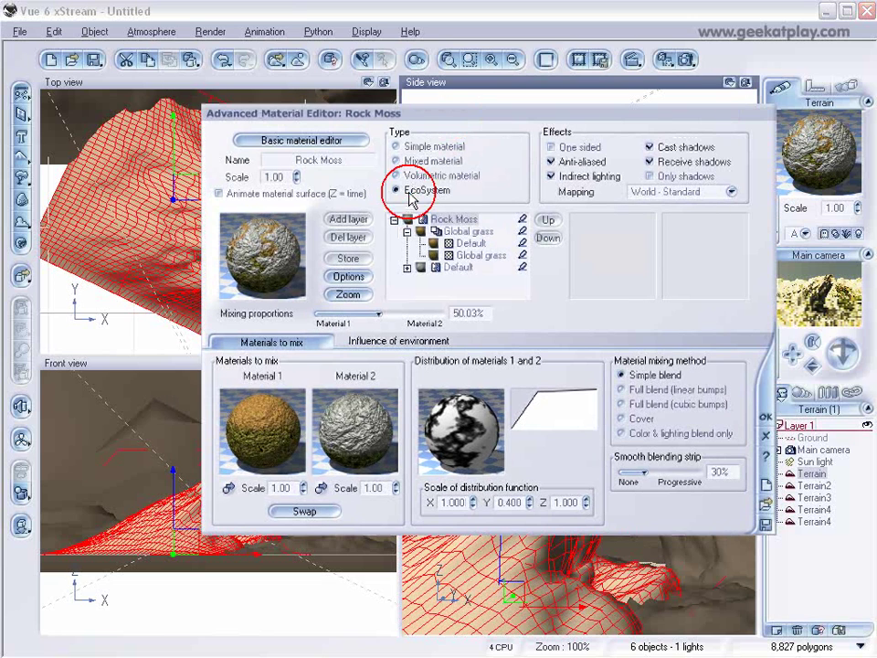
left_click(409, 193)
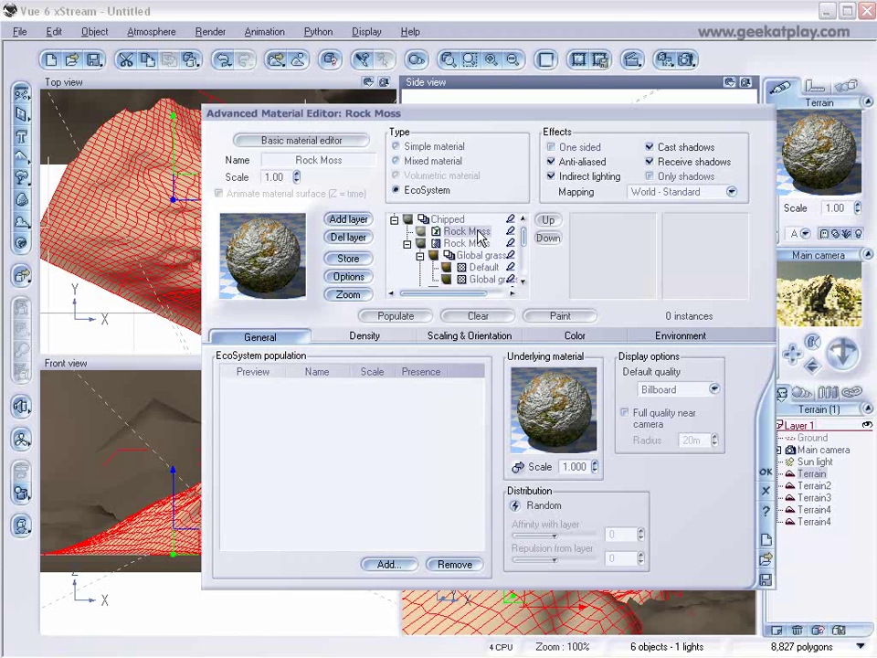
Step: Add the Bulky Conifer from the Trees collection to the material's EcoSystem population
left_click(392, 567)
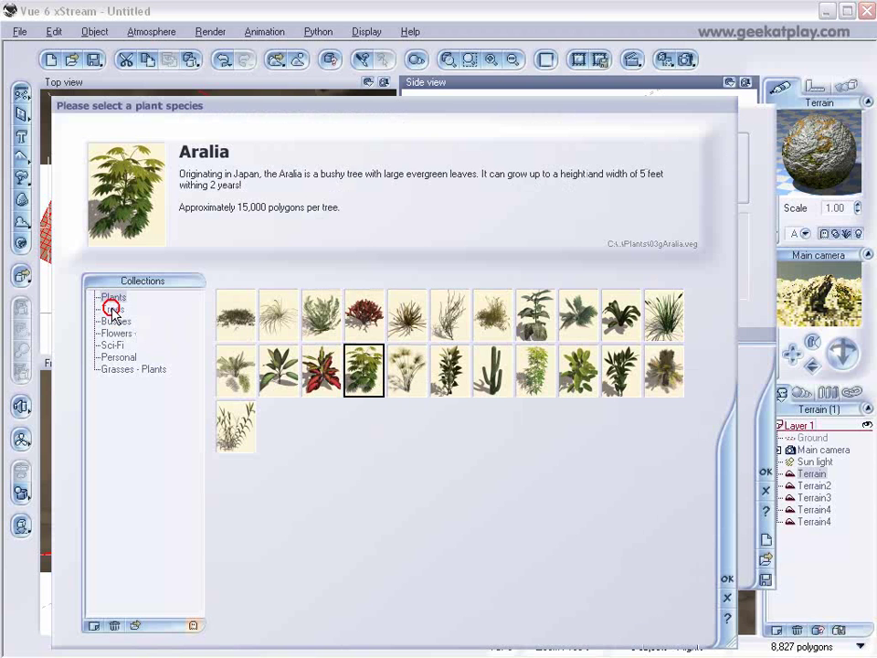
left_click(113, 310)
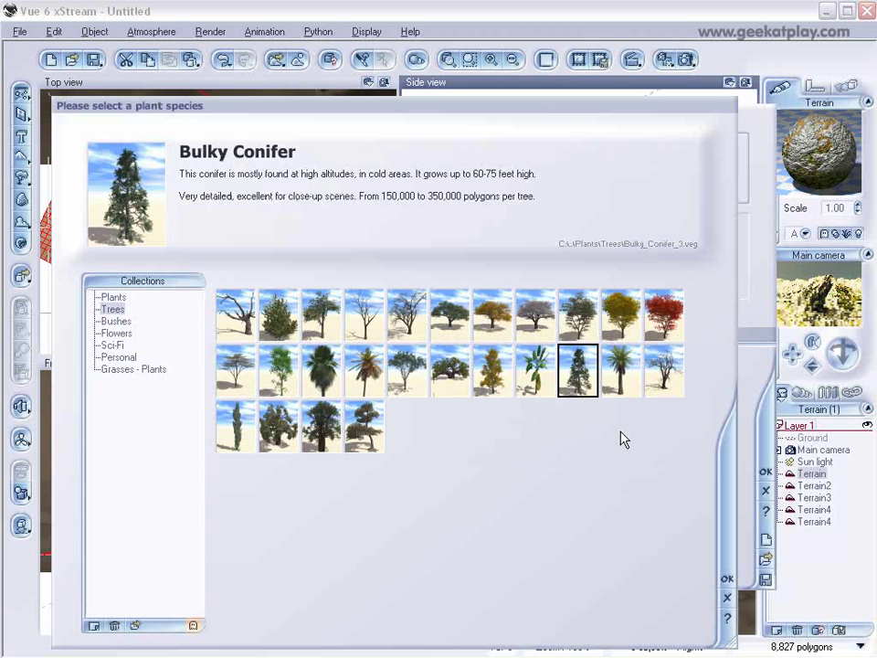
left_click(368, 436)
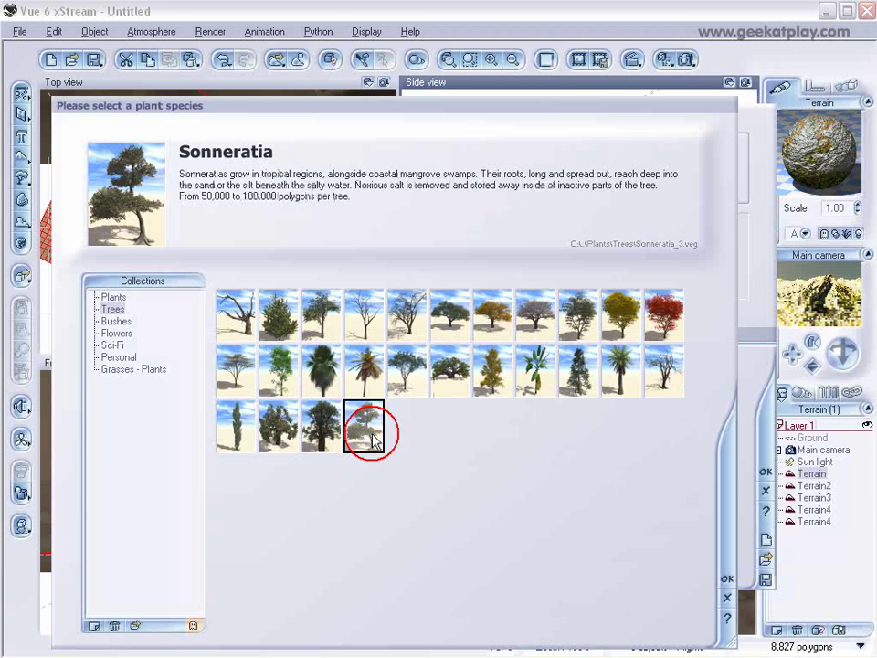
left_click(578, 373)
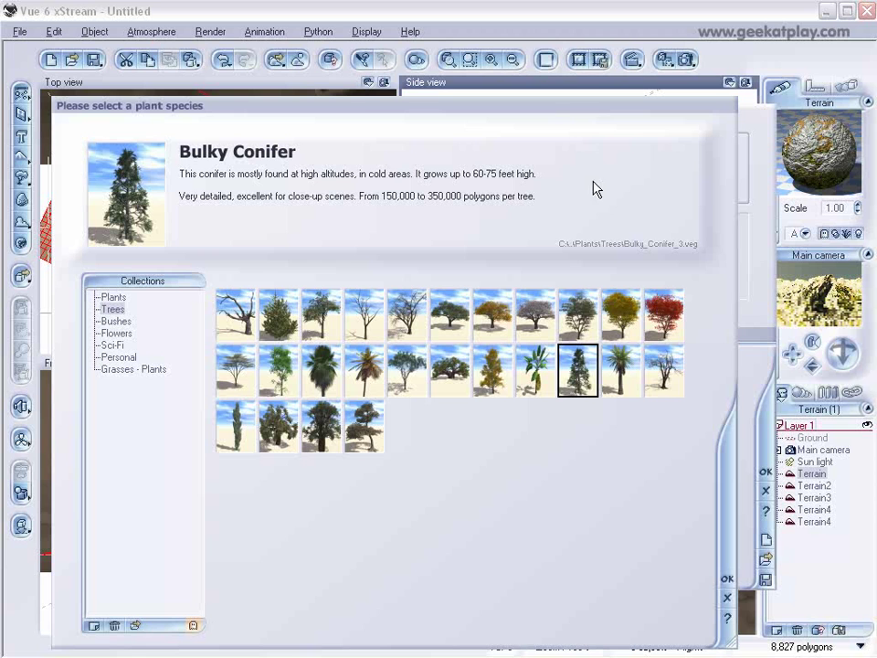
left_click(366, 441)
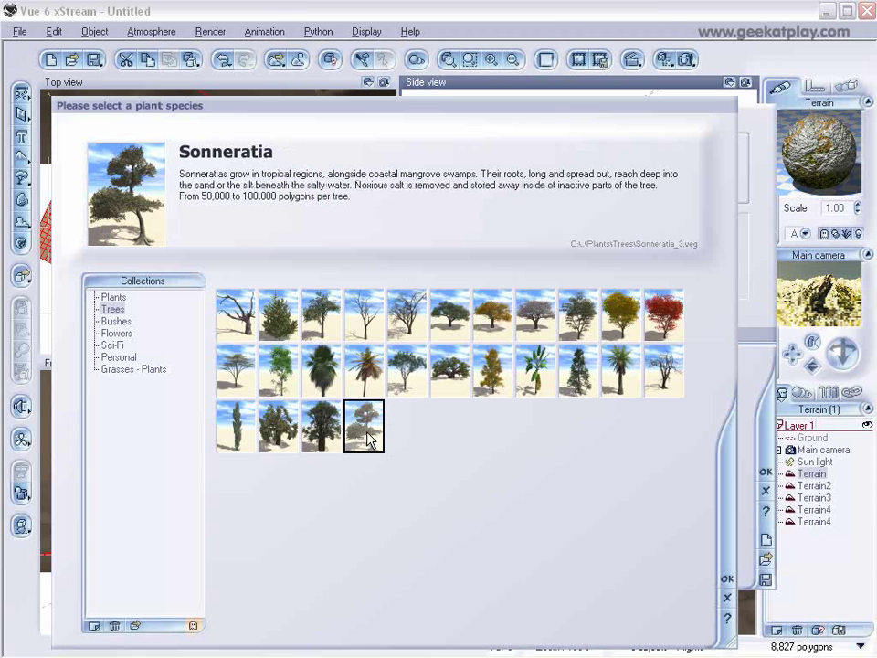
left_click(586, 379)
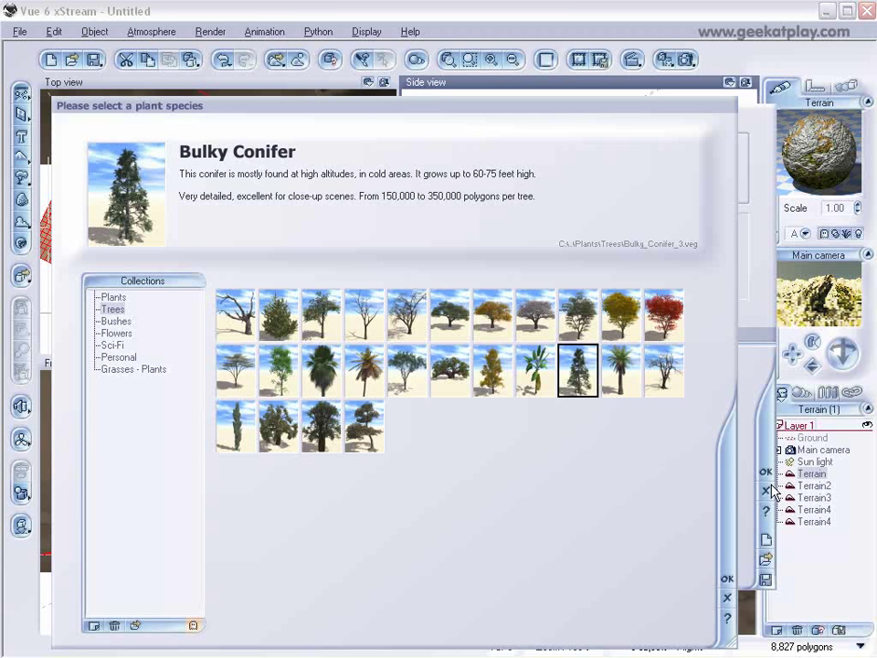
left_click(727, 578)
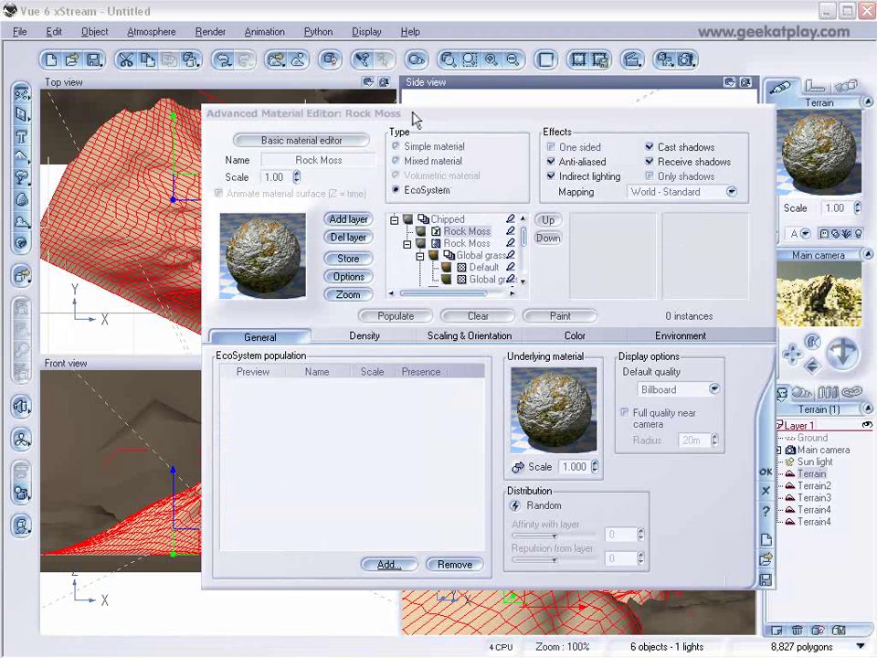
Step: Open the EcoSystem Painter for the leaning foreground rock's Rock Moss material and place its window clear of the top view
mouse_move(413, 119)
left_mouse_down()
mouse_move(636, 90)
mouse_move(620, 78)
mouse_move(603, 82)
left_mouse_up()
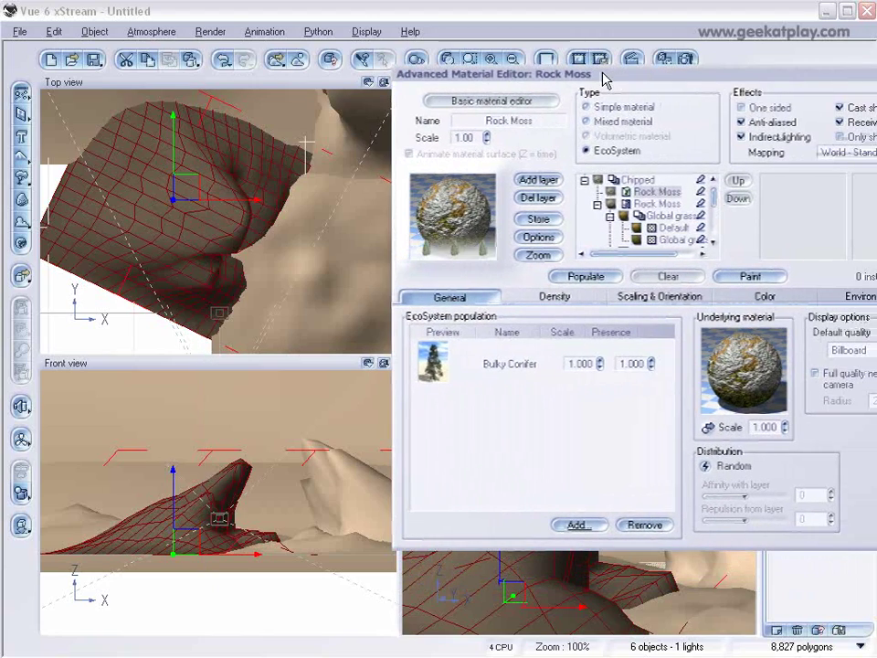
left_click(763, 283)
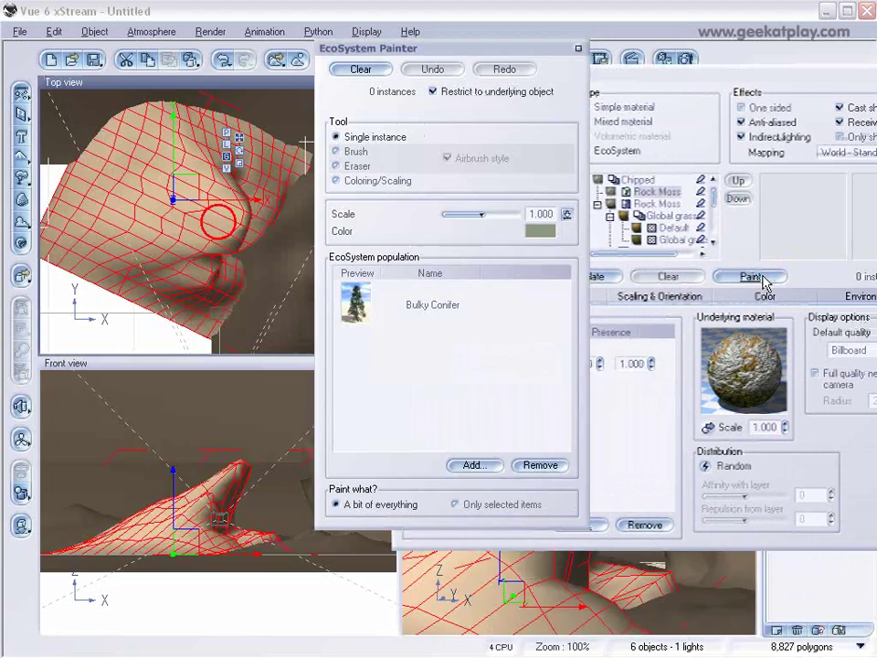
left_click_drag(336, 47, 552, 52)
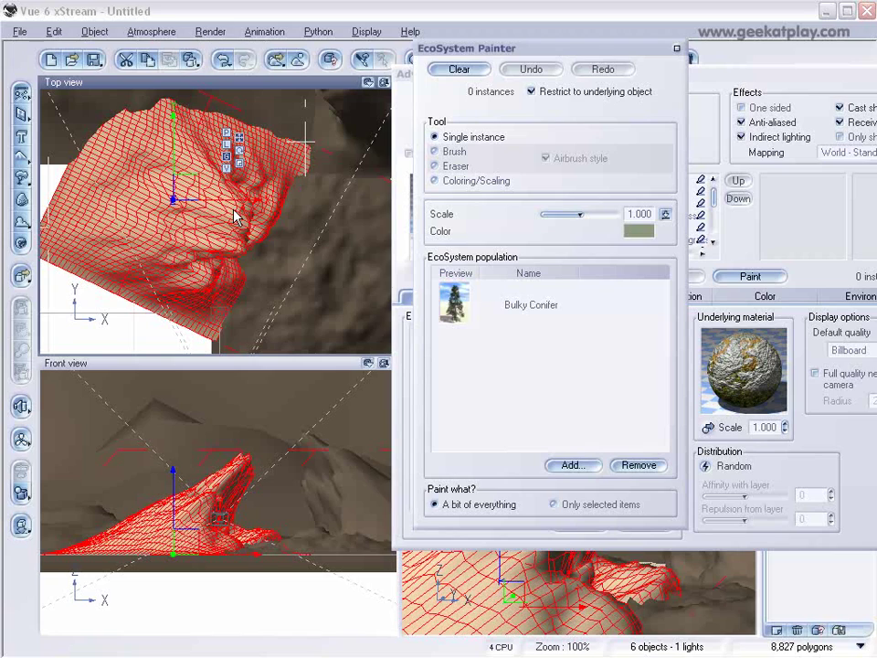
scroll(190, 204, "up", 5)
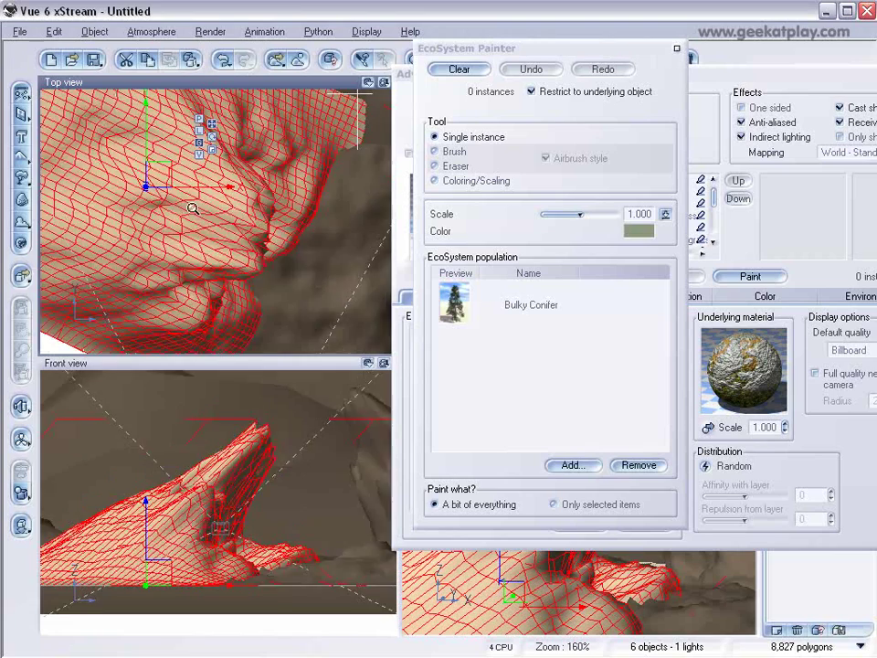
right_click_drag(297, 221, 179, 218)
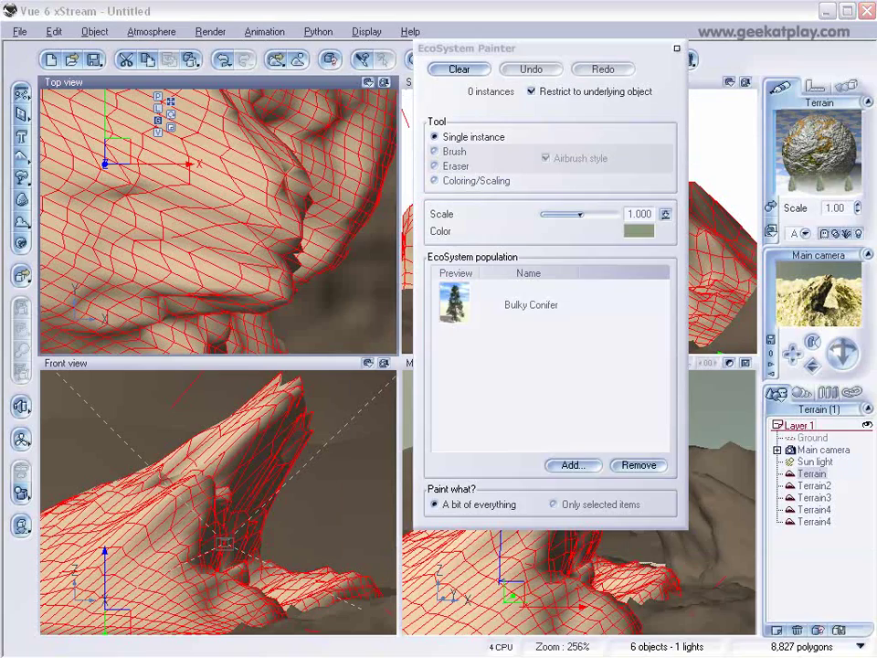
mouse_move(585, 54)
left_mouse_down()
mouse_move(521, 0)
mouse_move(542, 0)
left_mouse_up()
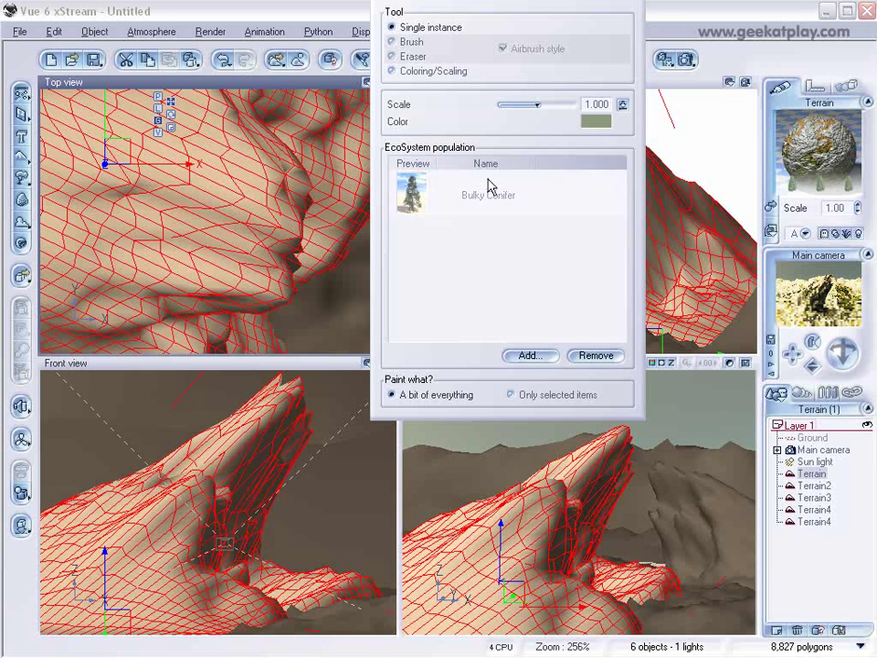
Step: Try a single Bulky Conifer near the leaning rock's tip at scale 1.000 and at 0.563, clearing each one
left_click(265, 236)
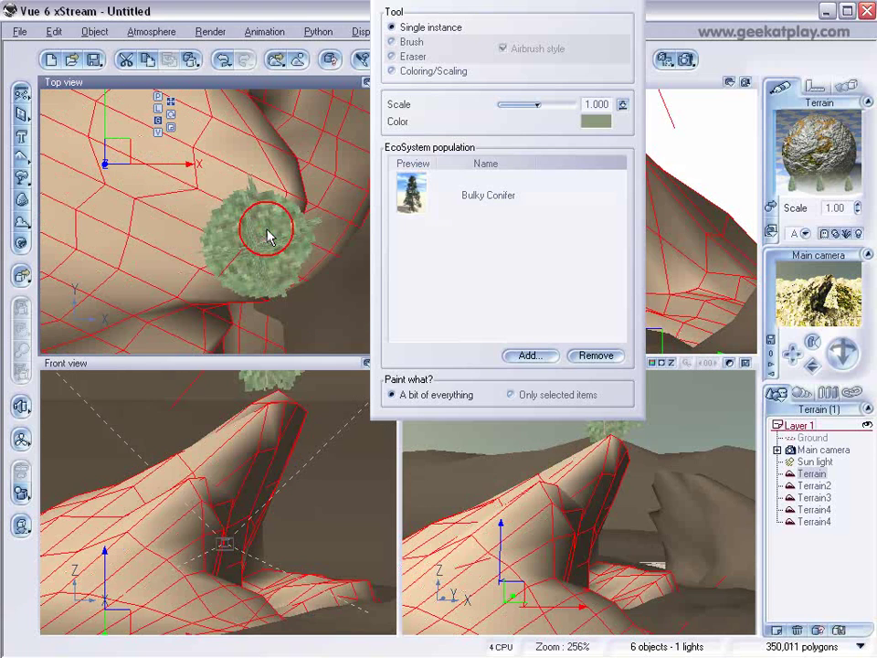
mouse_move(450, 14)
left_mouse_down()
mouse_move(303, 237)
mouse_move(358, 221)
mouse_move(603, 20)
mouse_move(556, 35)
left_mouse_up()
left_click(454, 48)
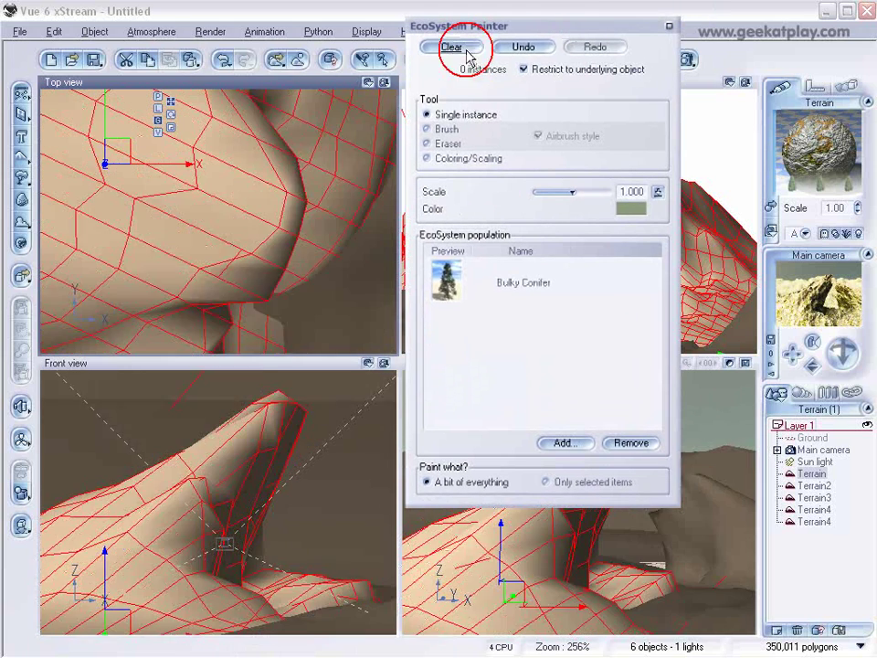
left_click_drag(577, 193, 565, 191)
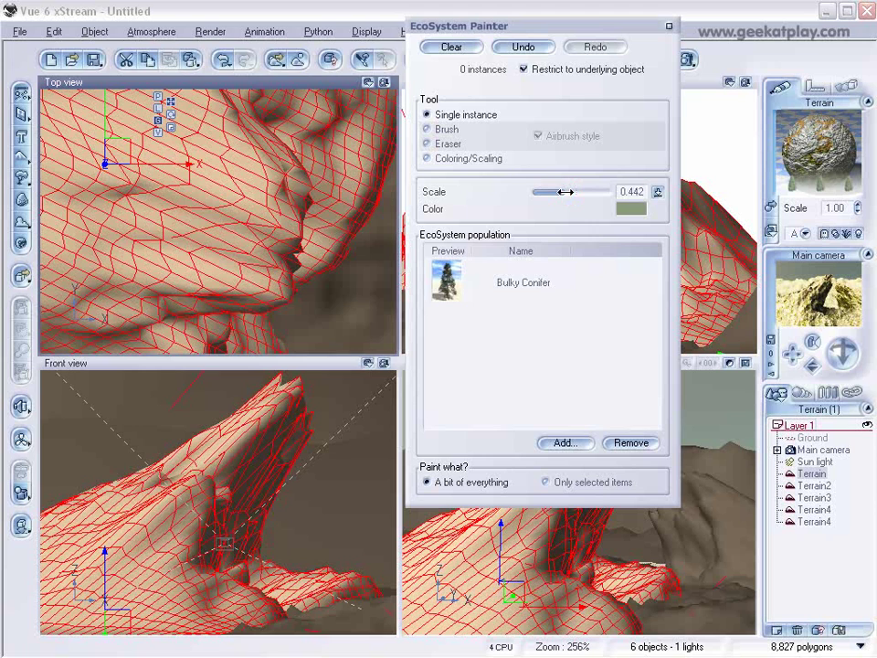
left_click(279, 235)
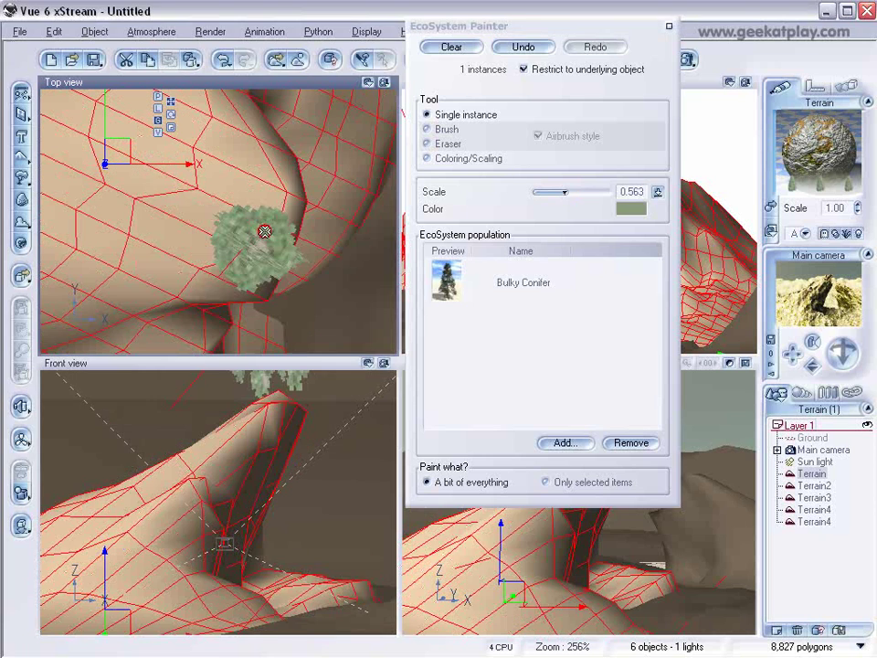
mouse_move(528, 25)
left_mouse_down()
mouse_move(433, 28)
mouse_move(389, 44)
mouse_move(518, 41)
left_mouse_up()
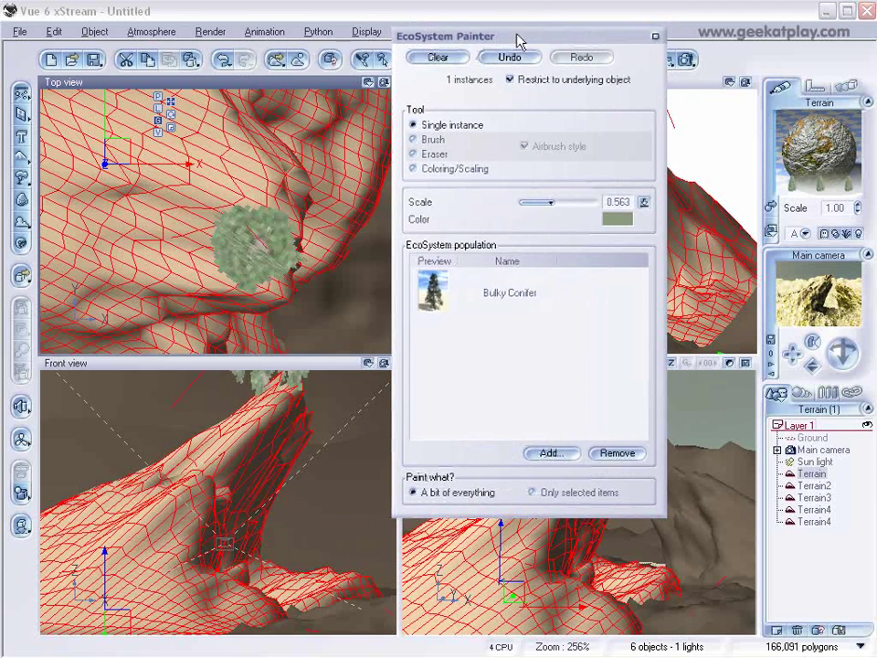
left_click(438, 57)
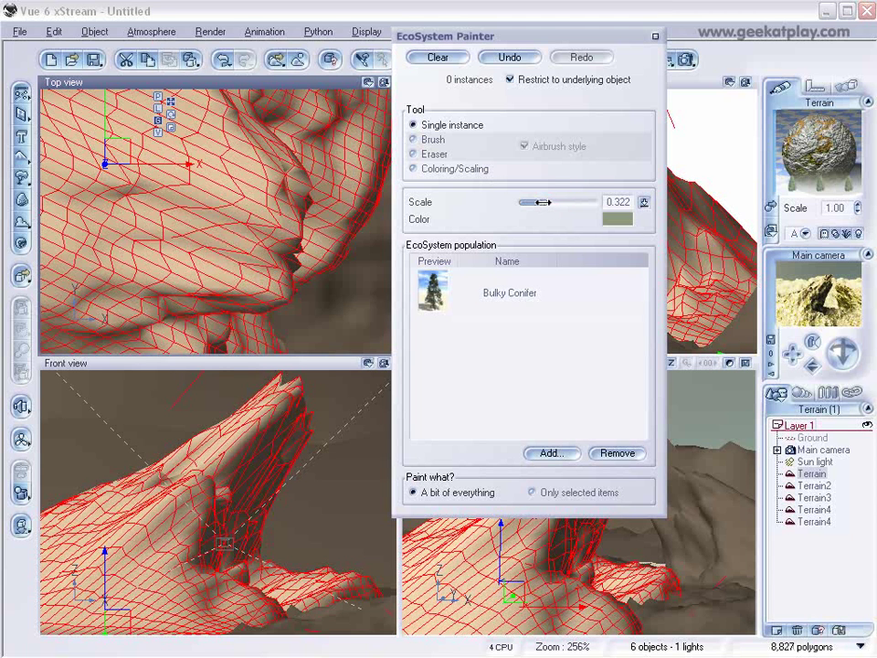
Step: Set the painting scale to 0.282 and place 13 single conifers along the ridge of the leaning rock, starting near its tip
left_click(244, 265)
mouse_move(610, 34)
left_mouse_down()
mouse_move(598, 23)
mouse_move(427, 81)
left_mouse_up()
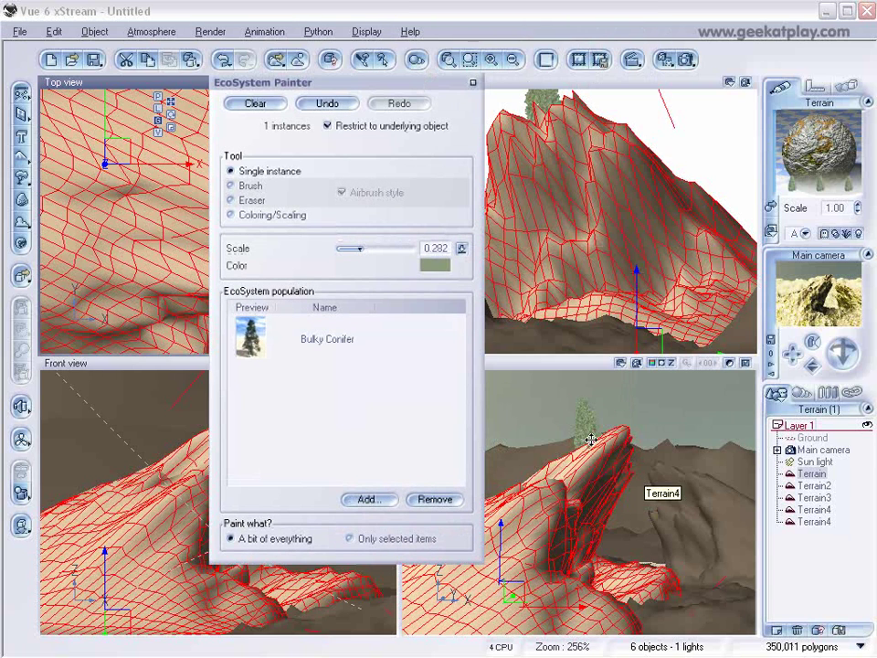
mouse_move(379, 79)
left_mouse_down()
mouse_move(433, 74)
mouse_move(513, 39)
mouse_move(512, 23)
left_mouse_up()
left_click(263, 279)
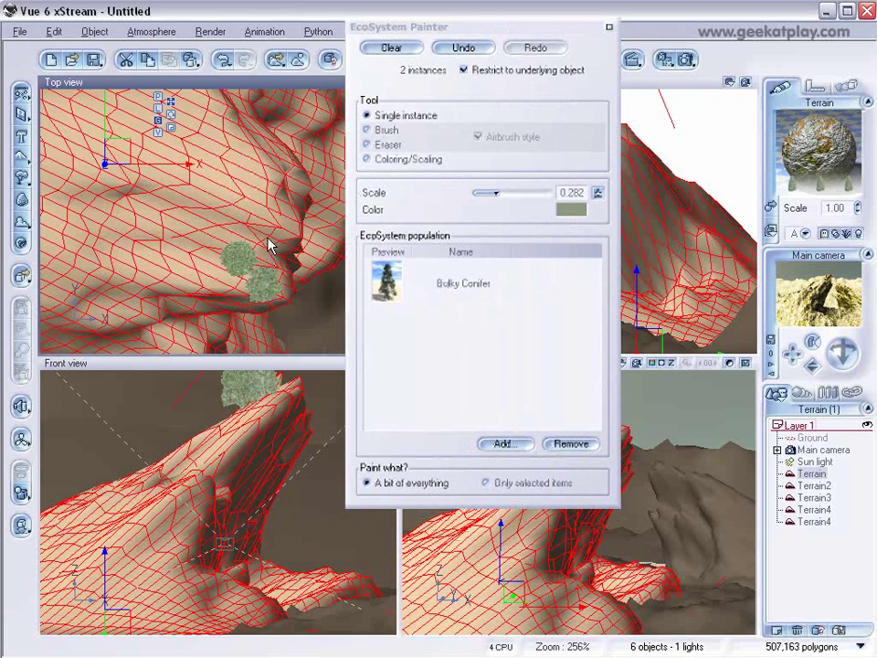
left_click(250, 223)
left_click(206, 258)
left_click(222, 277)
left_click(155, 273)
left_click(179, 232)
left_click(180, 234)
left_click(176, 261)
left_click(142, 246)
left_click(98, 257)
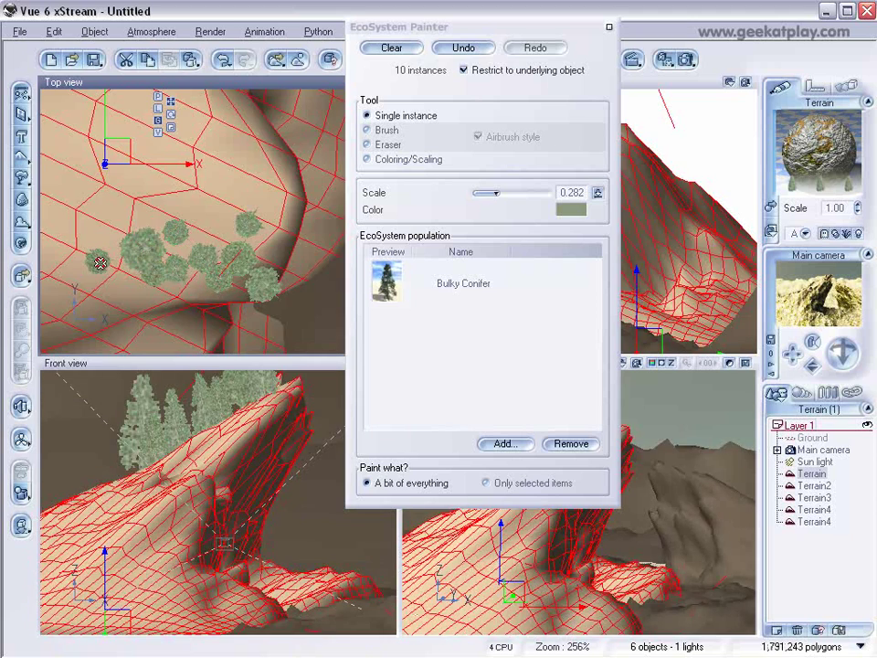
left_click(77, 282)
left_click(65, 292)
left_click(91, 208)
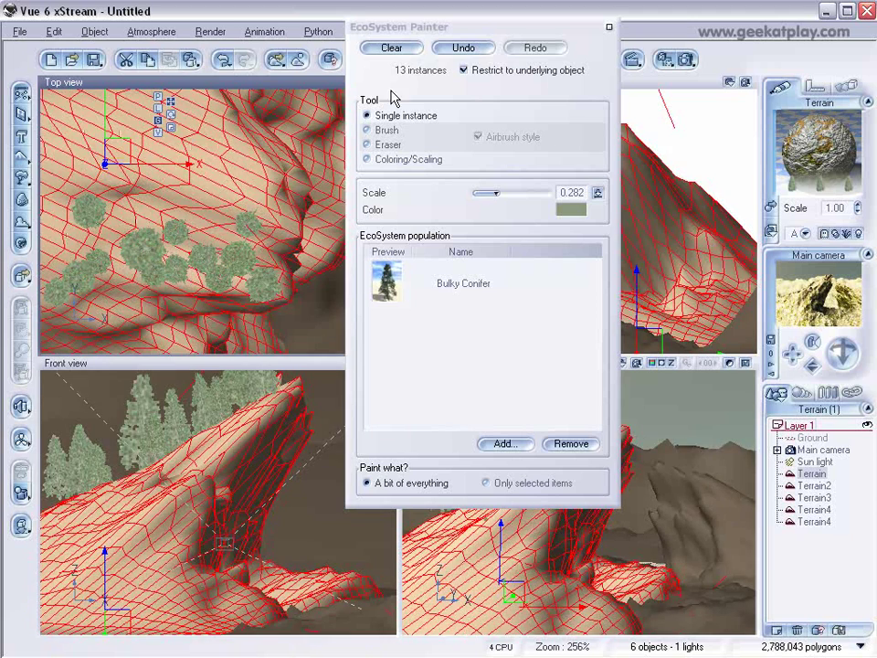
Step: Add 11 single conifers behind the ridge trees, farther down the ridge and in the hollow on the camera side
mouse_move(441, 30)
left_mouse_down()
mouse_move(640, 26)
mouse_move(439, 2)
mouse_move(748, 94)
mouse_move(747, 55)
mouse_move(733, 54)
left_mouse_up()
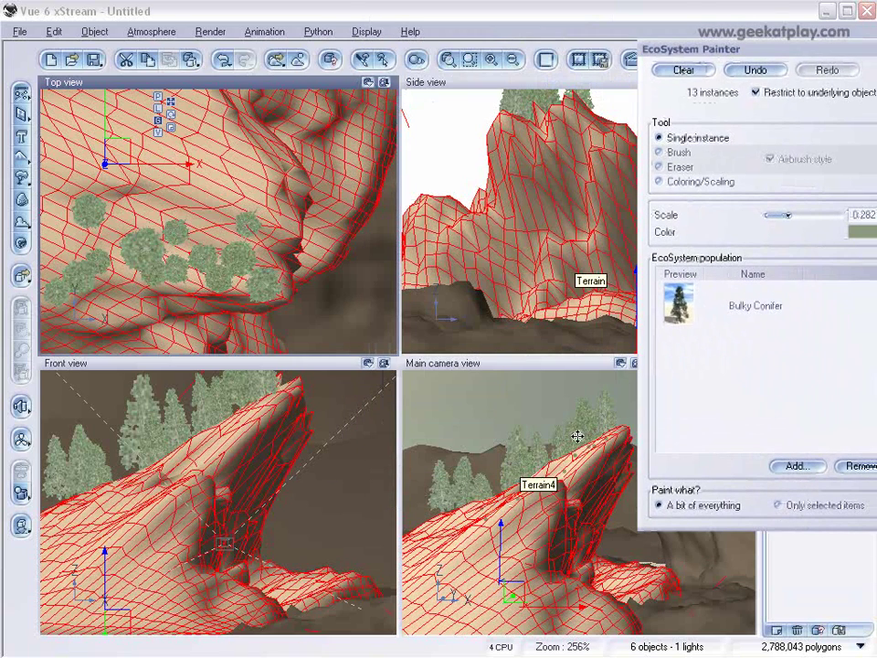
left_click(206, 190)
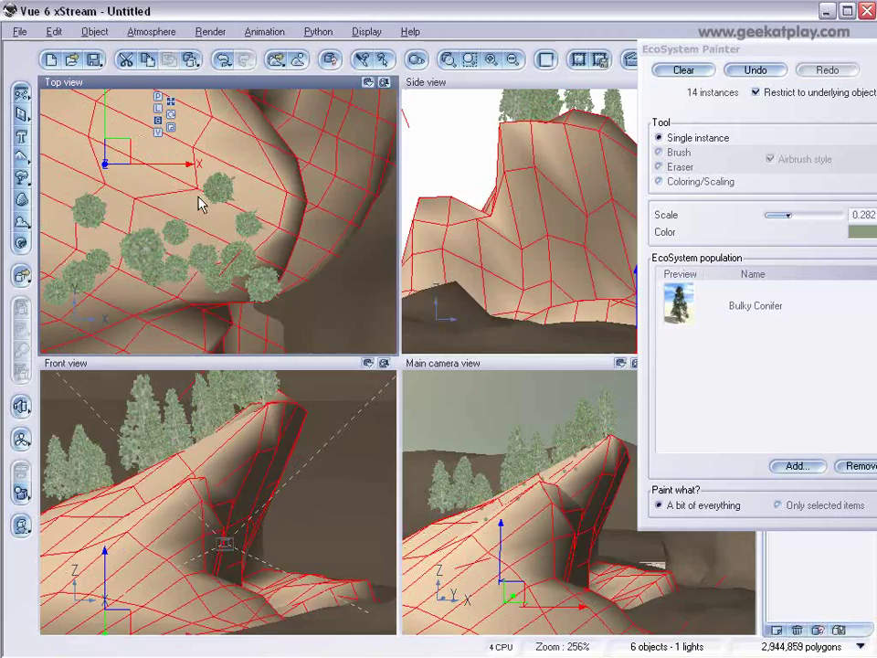
left_click(137, 212)
left_click(66, 241)
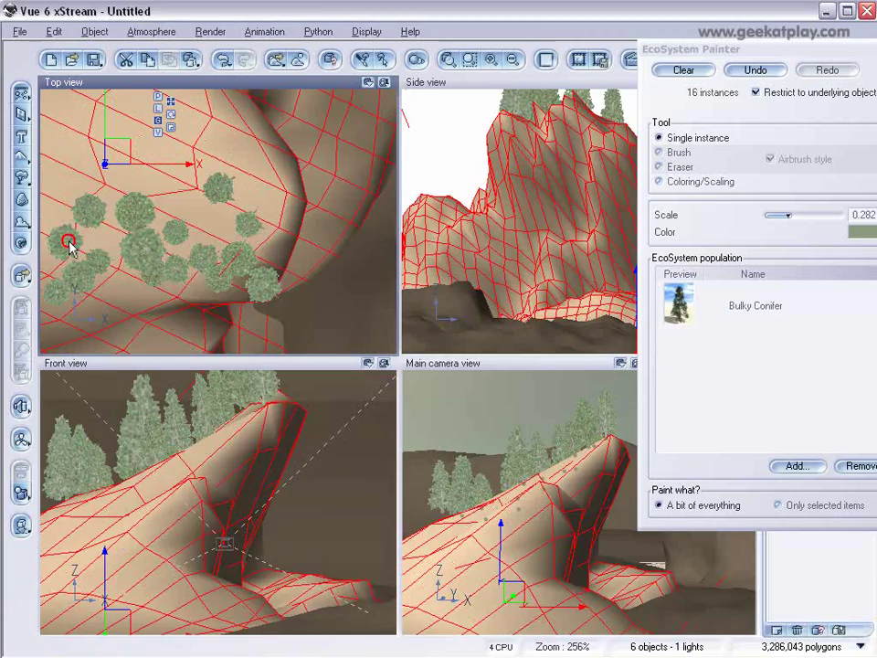
right_click_drag(140, 239, 286, 148)
left_click(187, 157)
left_click(176, 180)
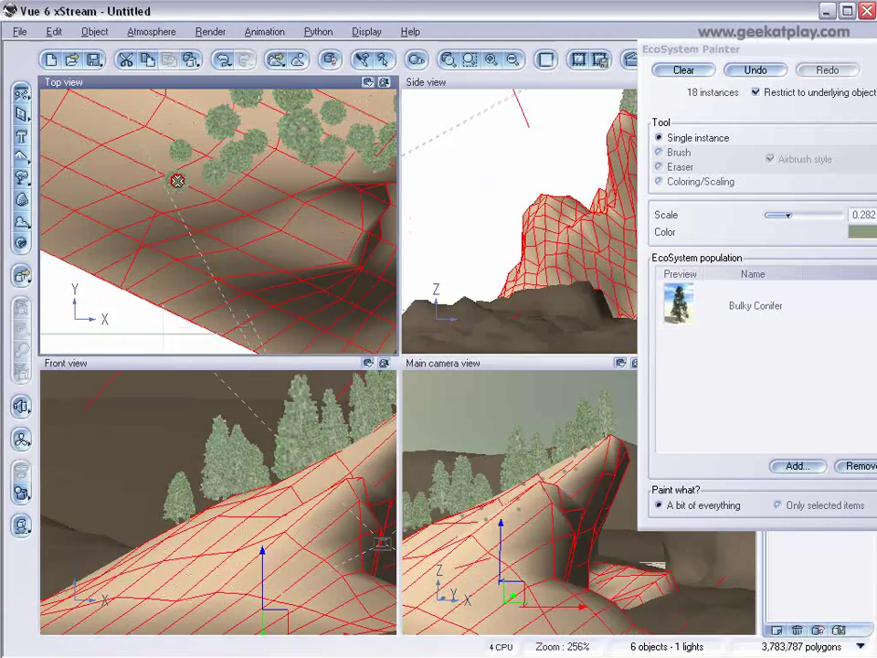
left_click(153, 141)
left_click(196, 219)
left_click(221, 245)
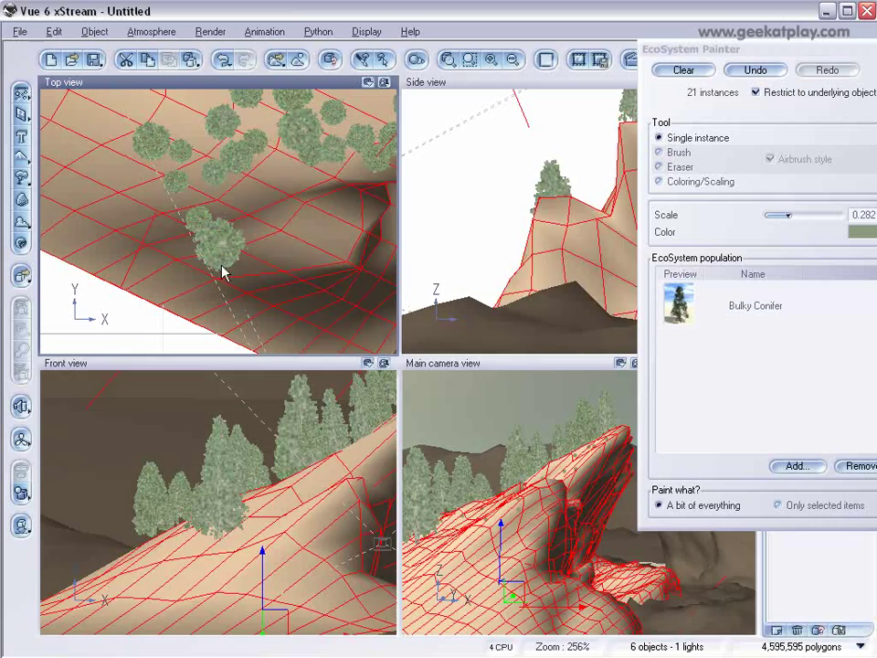
left_click(325, 253)
left_click(331, 223)
left_click(275, 252)
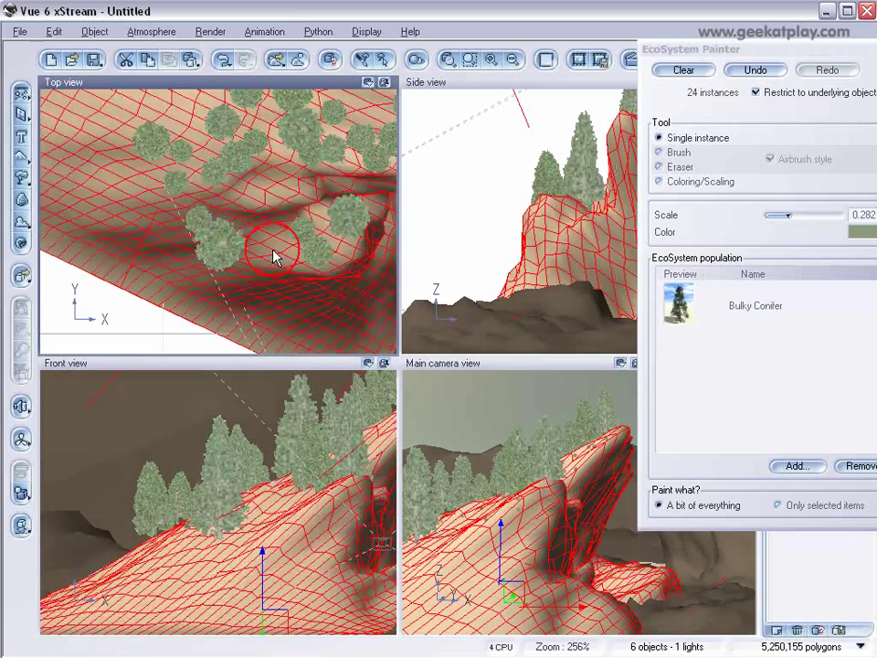
Step: Paint 13 single conifers down the leaning rock's lower slope and along its edge nearest the camera
left_click(244, 280)
left_click(270, 307)
left_click(311, 235)
left_click(192, 284)
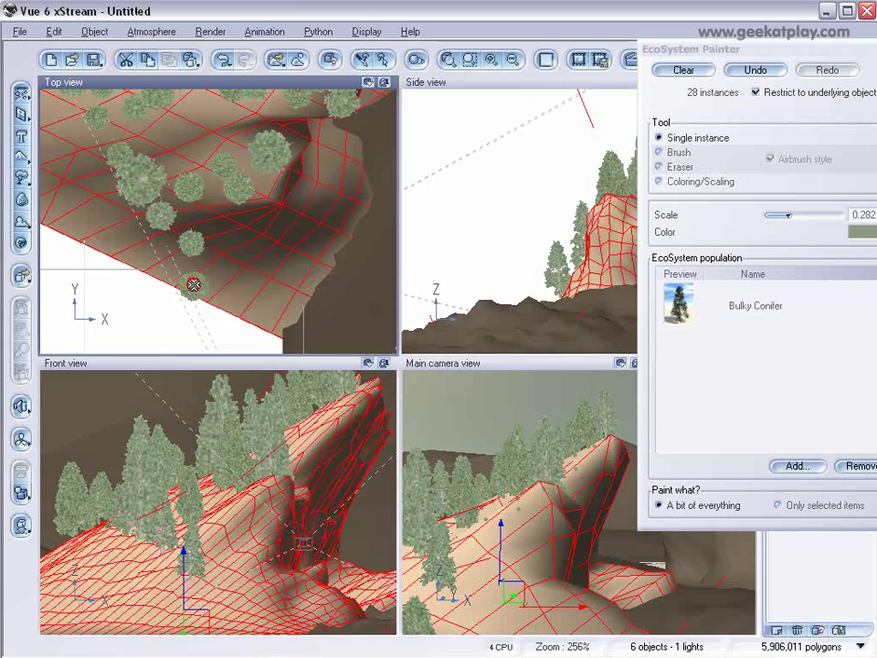
left_click(223, 284)
left_click(245, 302)
left_click(262, 322)
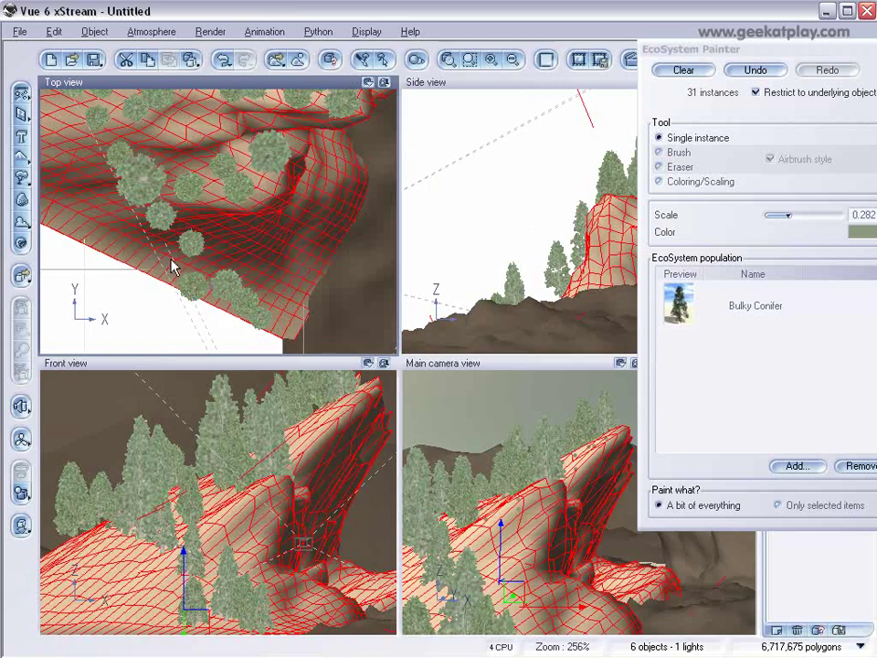
left_click(174, 262)
left_click(276, 258)
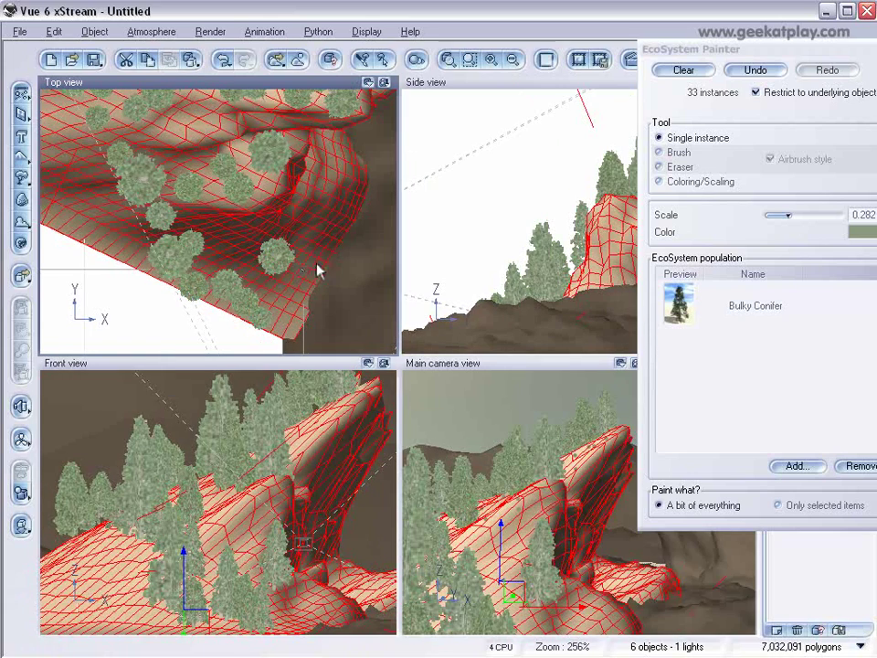
left_click(312, 283)
left_click(294, 308)
left_click(254, 268)
left_click(232, 264)
Step: Place five single conifers along the rock's far side behind the tip and close the EcoSystem Painter
right_click_drag(327, 251, 119, 369)
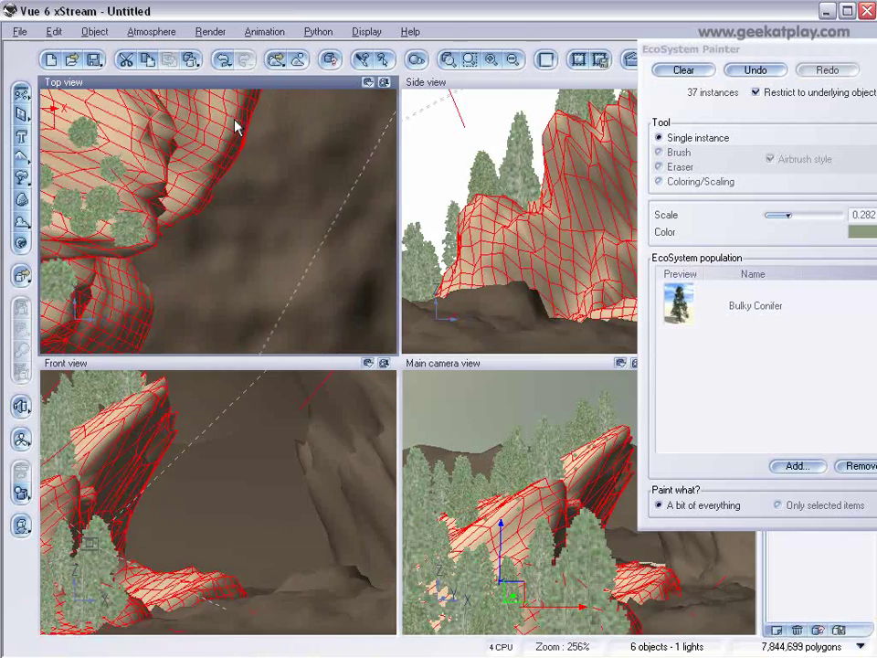
left_click(234, 119)
right_click_drag(311, 125, 330, 288)
left_click(242, 204)
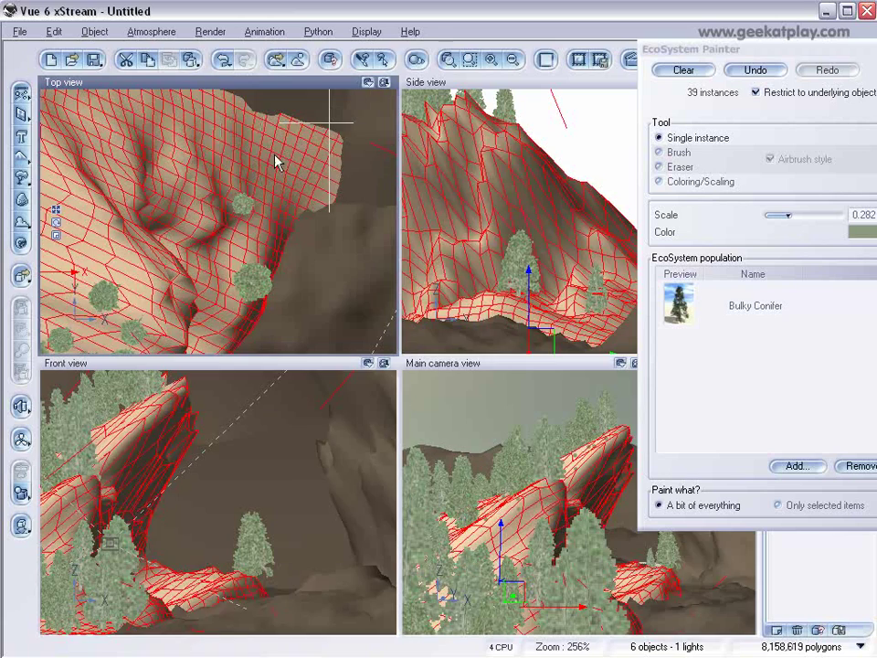
left_click(261, 164)
left_click(211, 120)
left_click(170, 101)
right_click_drag(298, 234, 289, 88)
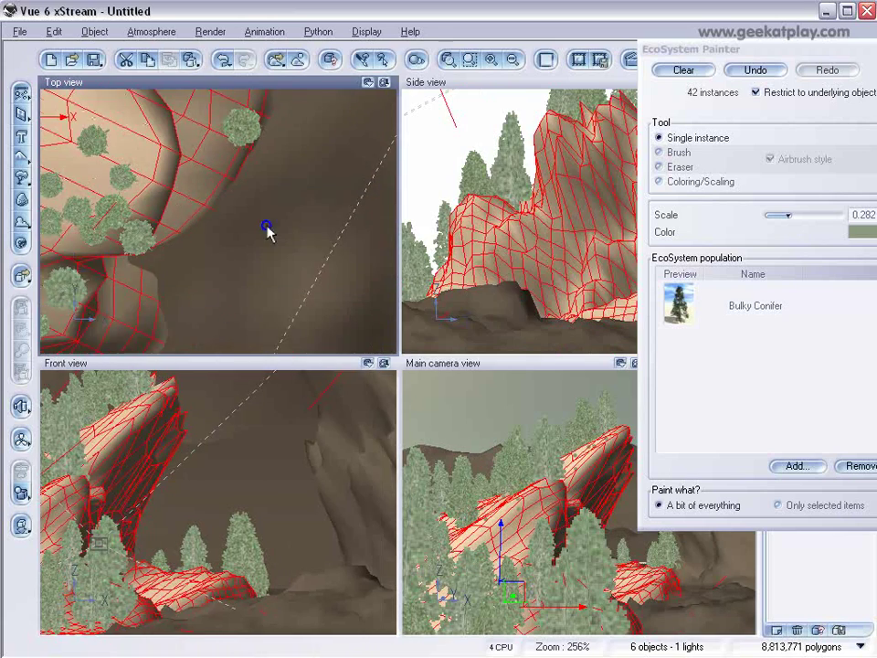
right_click_drag(265, 230, 192, 176)
left_click_drag(811, 52, 578, 68)
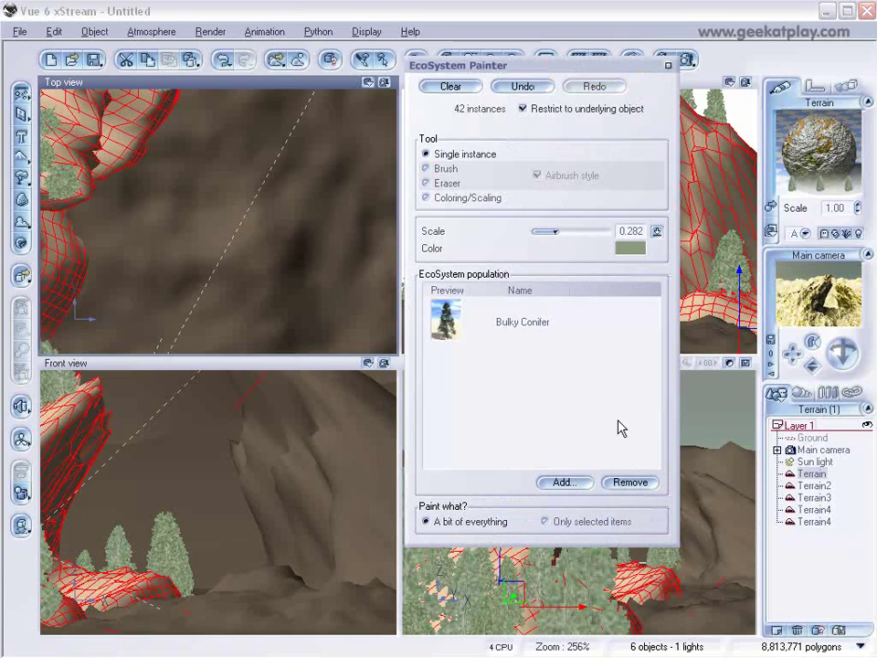
left_click(668, 67)
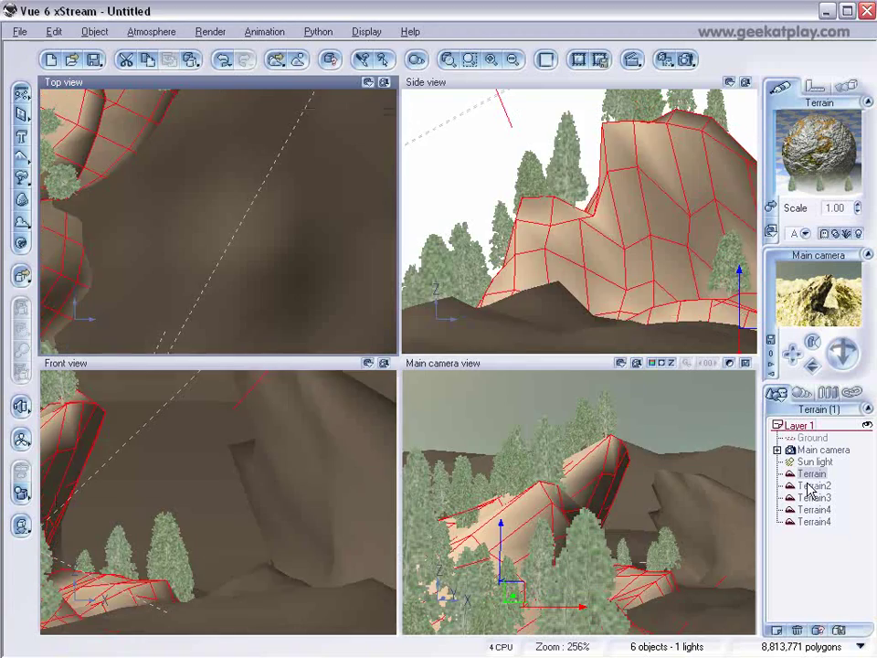
Step: Change the type of Terrain2's Rock Moss material to EcoSystem and add the Bulky Conifer to its population
left_click(808, 486)
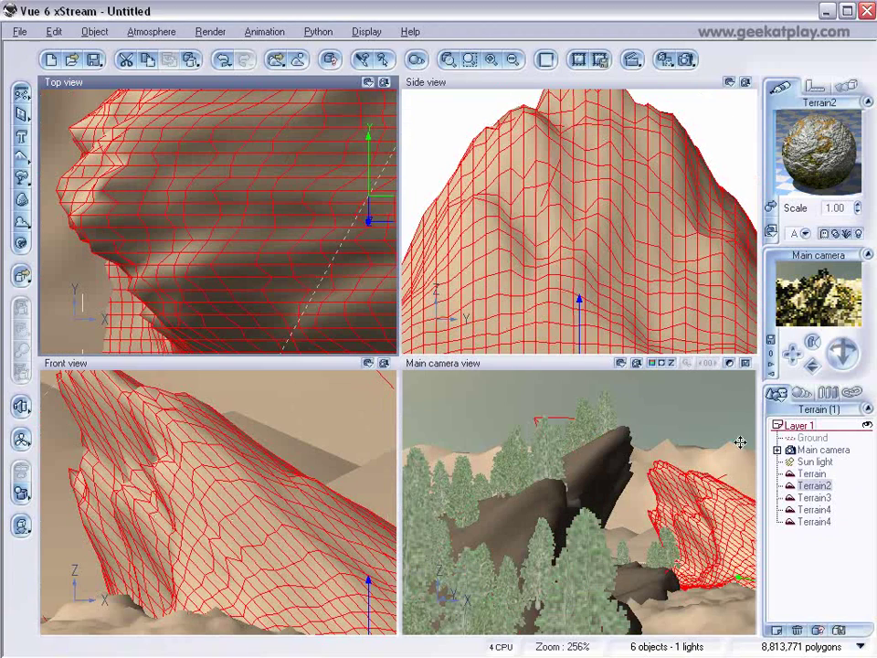
double_click(806, 151)
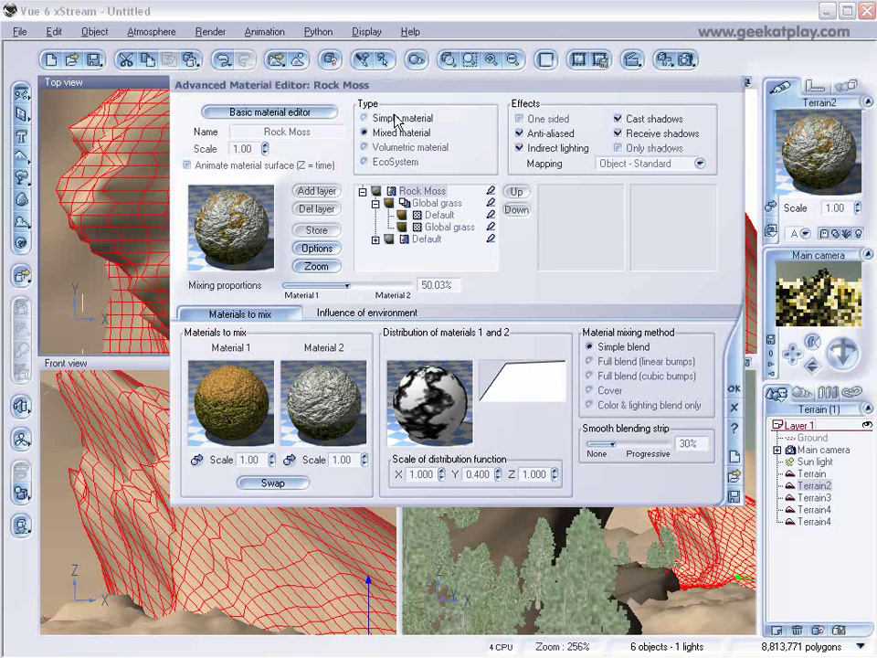
left_click(382, 162)
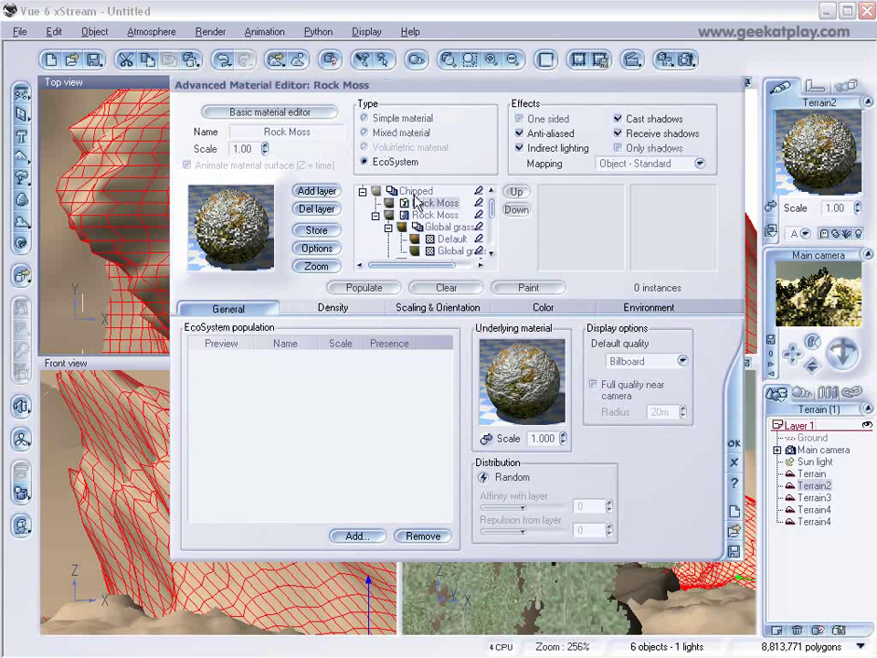
left_click(353, 535)
left_click(384, 559)
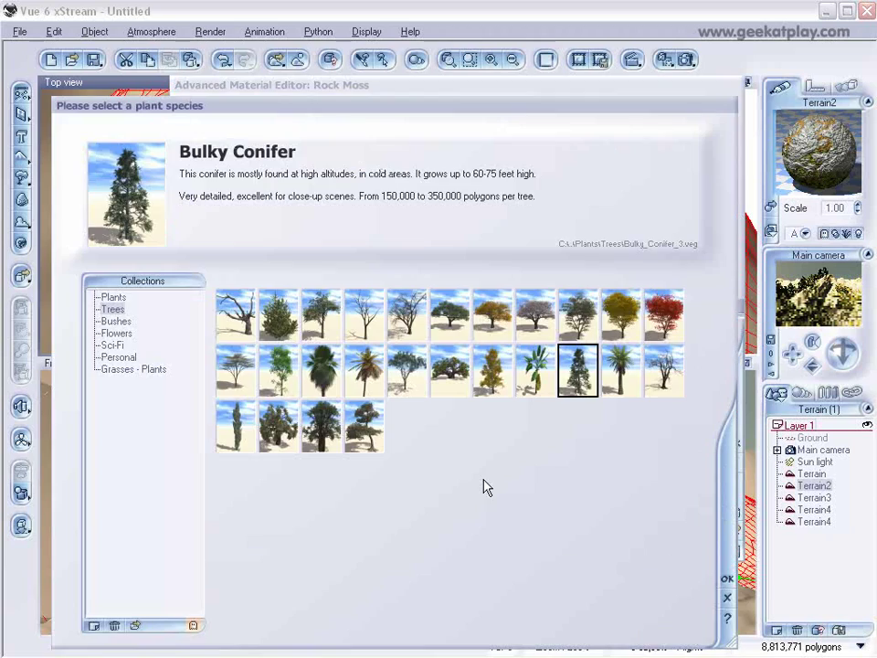
left_click(728, 576)
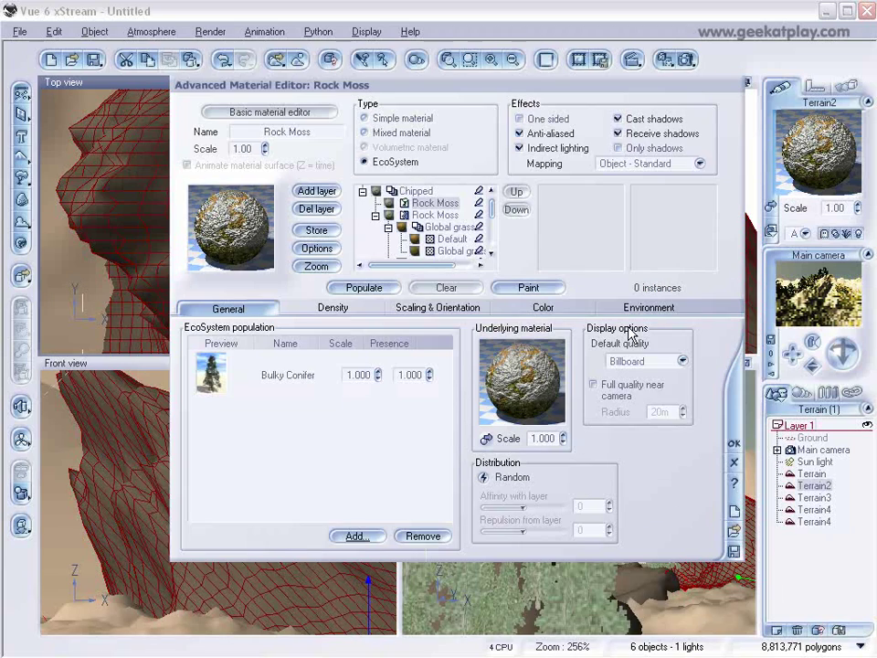
Step: Open the EcoSystem Painter for Terrain2's material and place seven single conifers at scale 0.282 across the rock's upper end
mouse_move(448, 89)
left_mouse_down()
mouse_move(617, 73)
mouse_move(588, 73)
left_mouse_up()
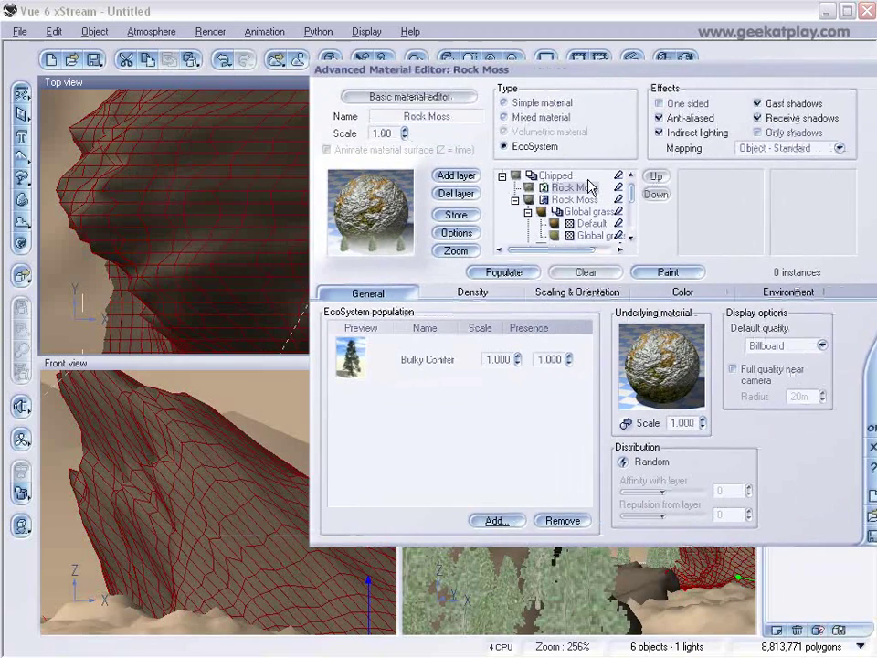
left_click(660, 272)
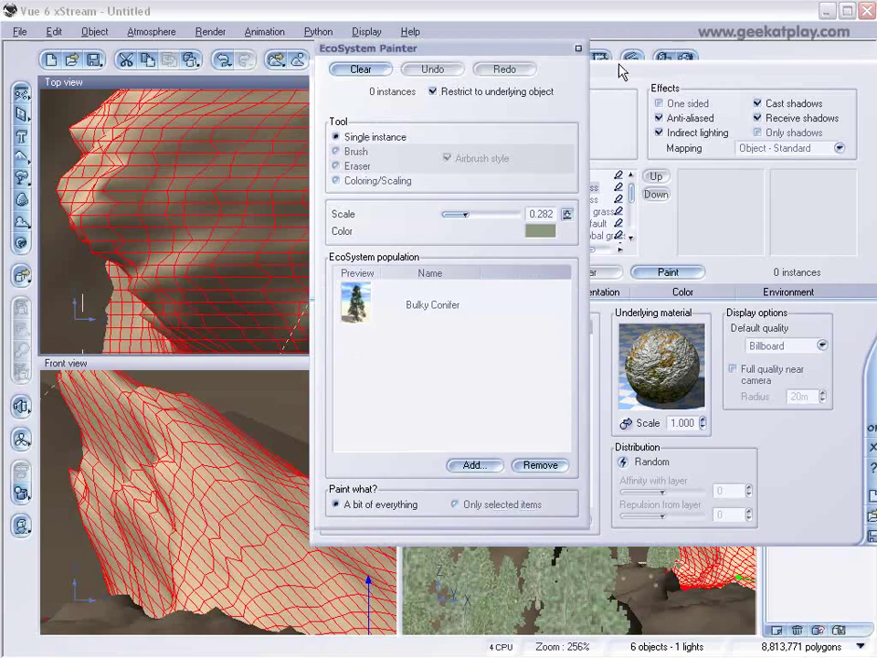
left_click(762, 68)
mouse_move(448, 54)
left_mouse_down()
mouse_move(712, 66)
mouse_move(483, 28)
mouse_move(578, 21)
left_mouse_up()
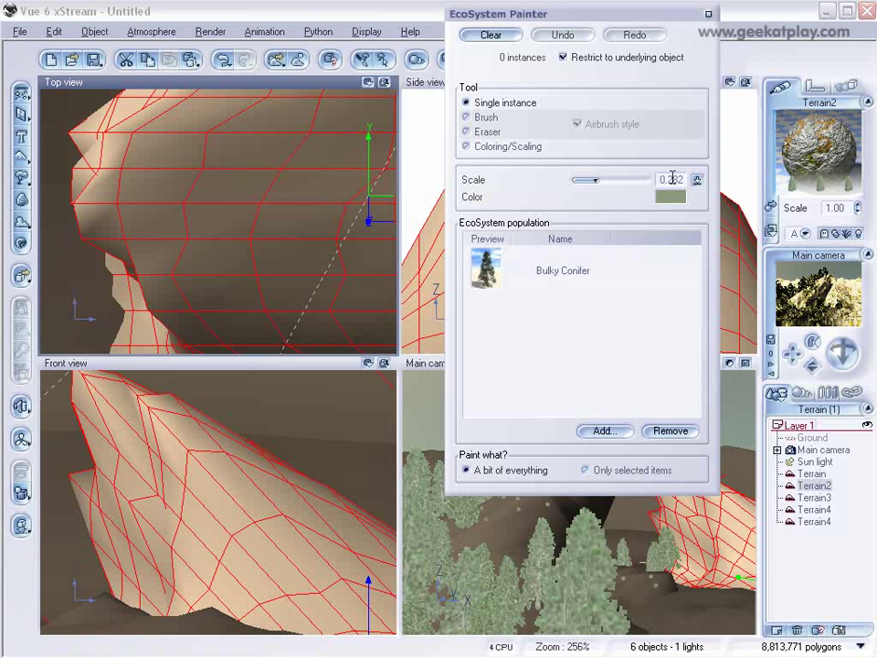
left_click(125, 200)
left_click(160, 172)
left_click(158, 205)
left_click(176, 234)
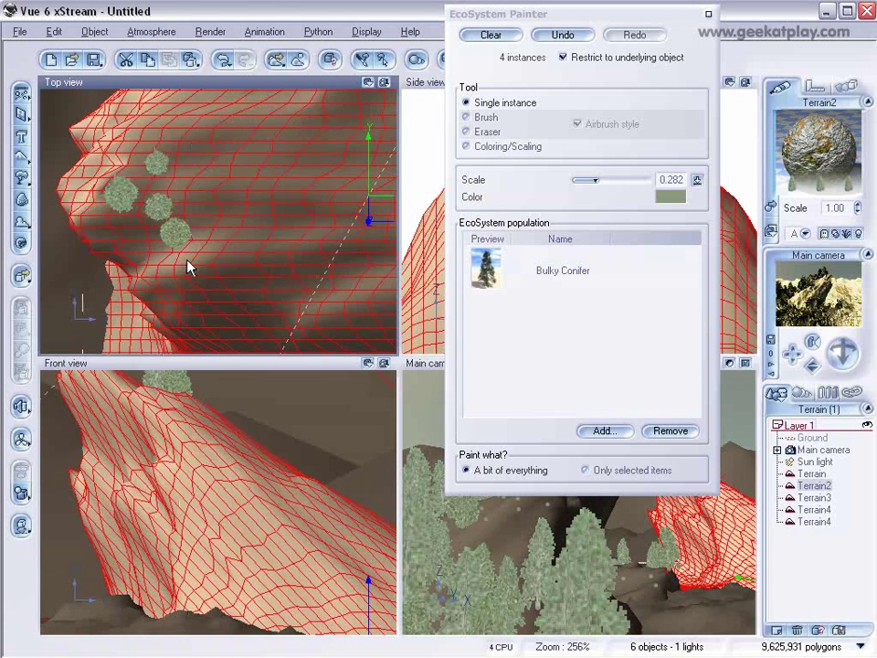
left_click(212, 262)
left_click(251, 256)
left_click(278, 197)
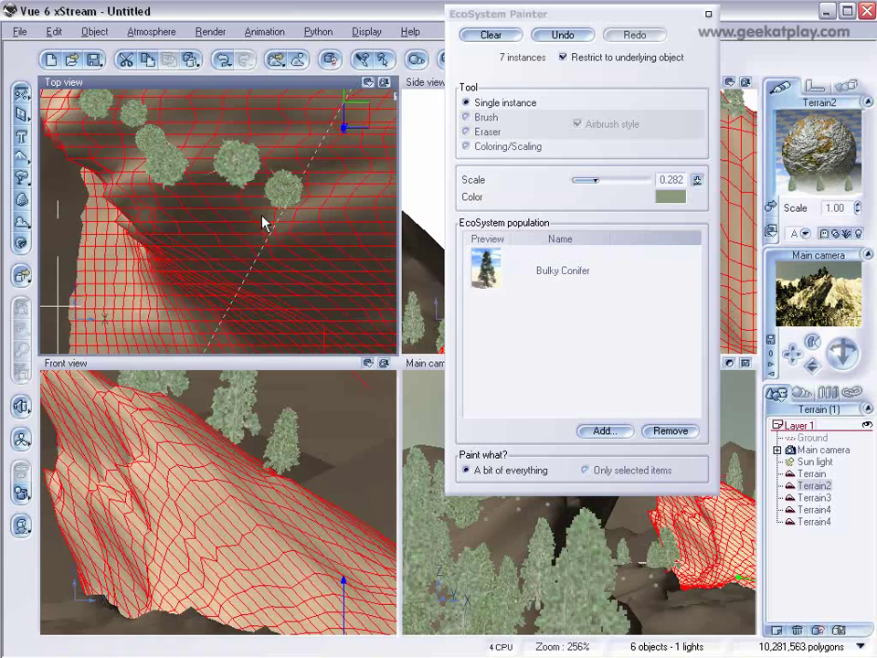
Step: Add eight single conifers to Terrain2, continuing from the upper-end trees across the rock's slopes
left_click(261, 217)
left_click(230, 120)
left_click(265, 113)
left_click_drag(576, 17, 452, 0)
left_click(245, 99)
right_click_drag(232, 141, 216, 281)
left_click(160, 240)
left_click(175, 206)
left_click(177, 253)
left_click(186, 298)
Step: Place nine more single conifers on Terrain2, clustering them around the rock's foot, and accept the EcoSystem material
right_click_drag(248, 228, 201, 239)
left_click(123, 249)
left_click(166, 202)
left_click(133, 229)
left_click(108, 225)
left_click(145, 274)
right_click_drag(145, 274, 176, 224)
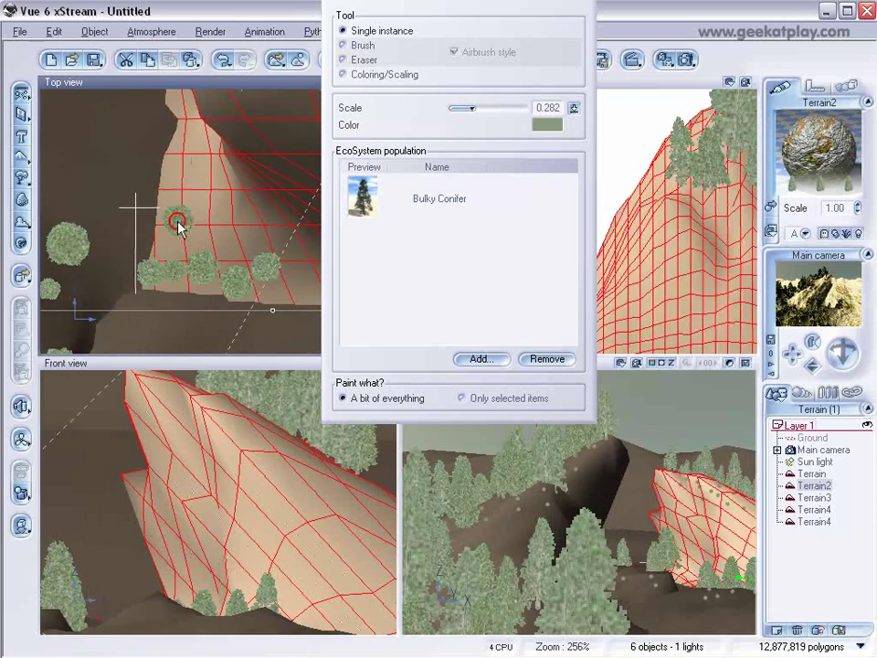
left_click(164, 248)
left_click(171, 248)
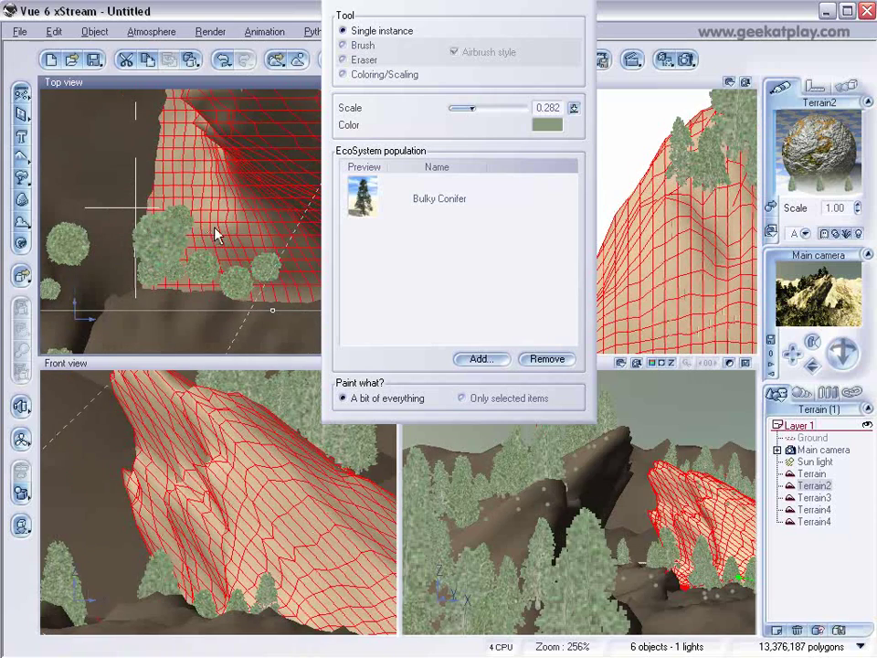
left_click(212, 225)
left_click(170, 176)
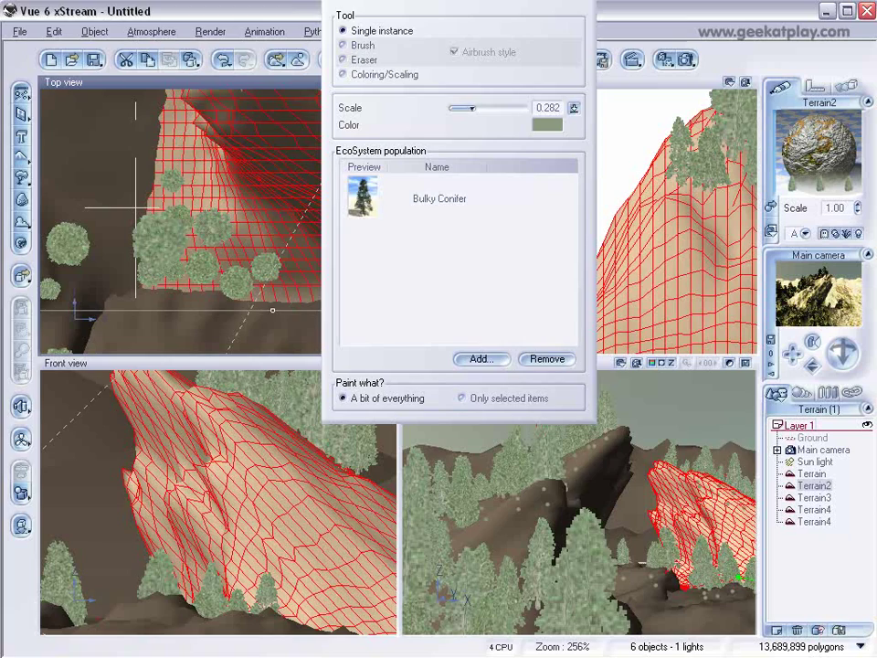
key("Escape")
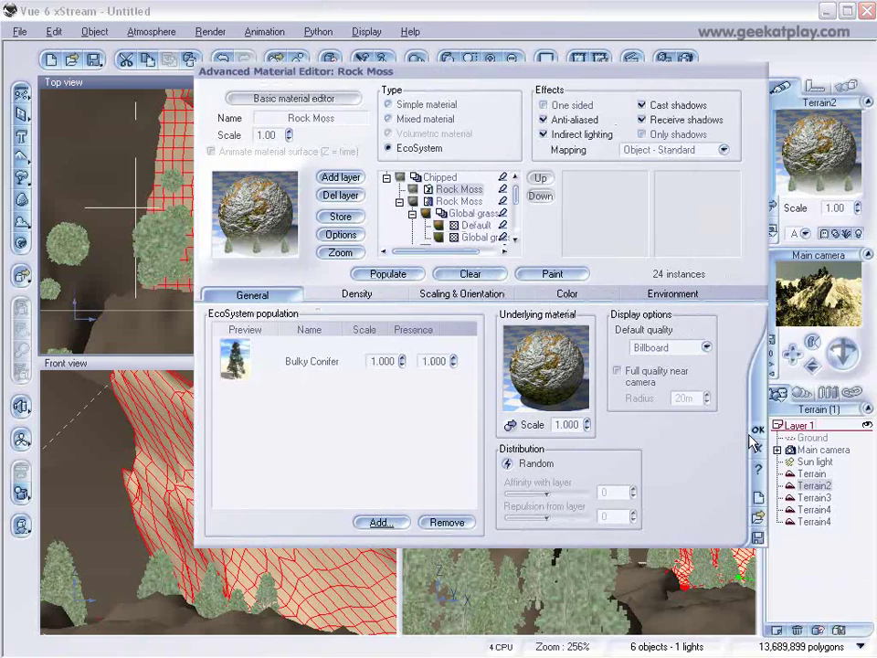
left_click(756, 430)
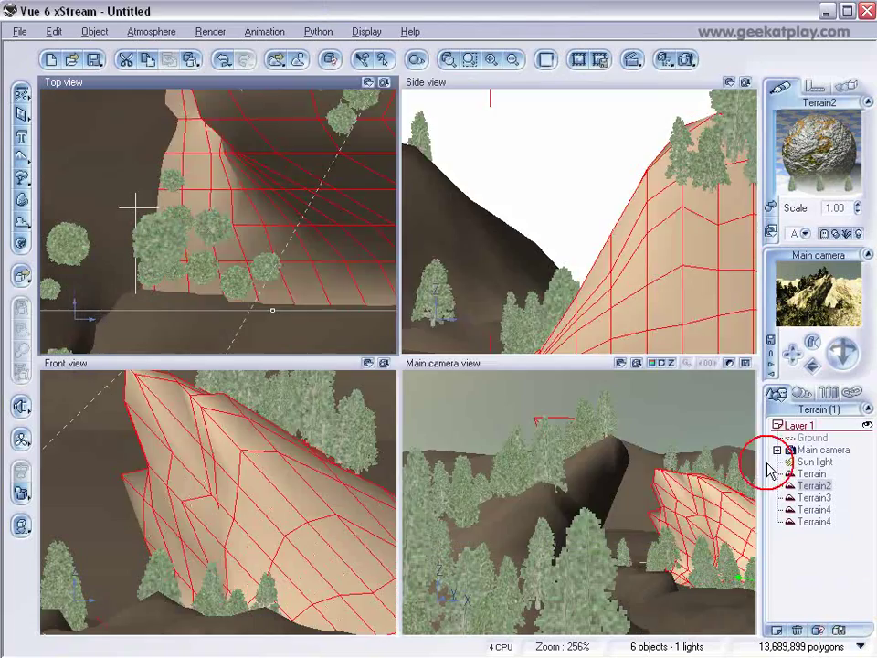
Step: Change the type of Terrain3's Rock Moss material to EcoSystem and add the Bulky Conifer to its population
left_click(804, 498)
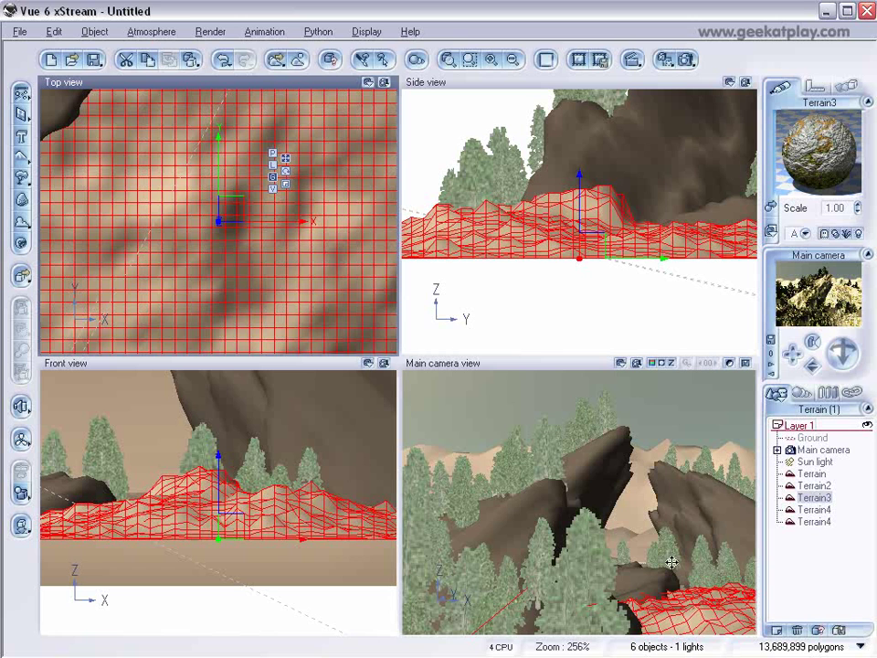
double_click(825, 161)
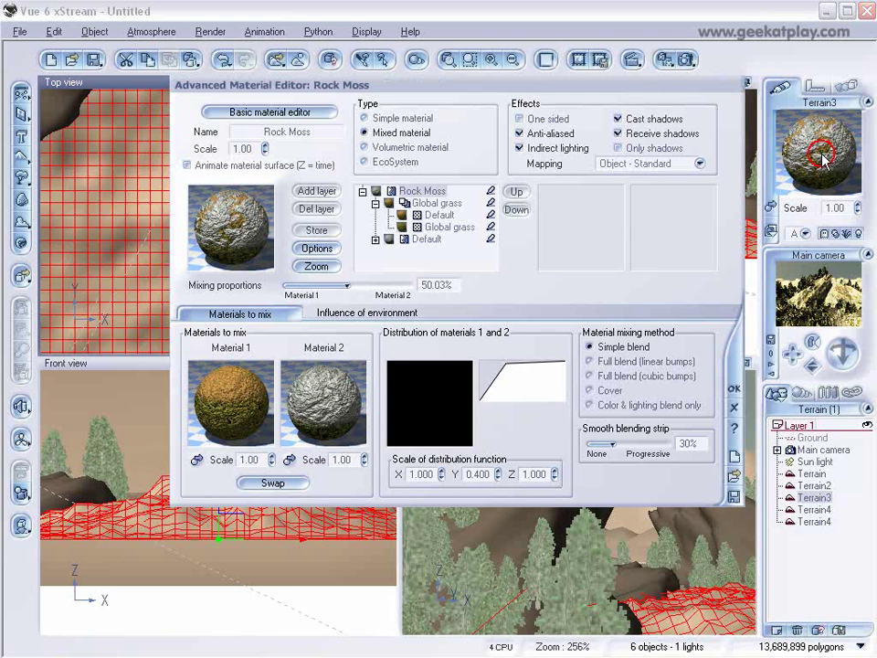
left_click(391, 162)
left_click(358, 536)
left_click(388, 613)
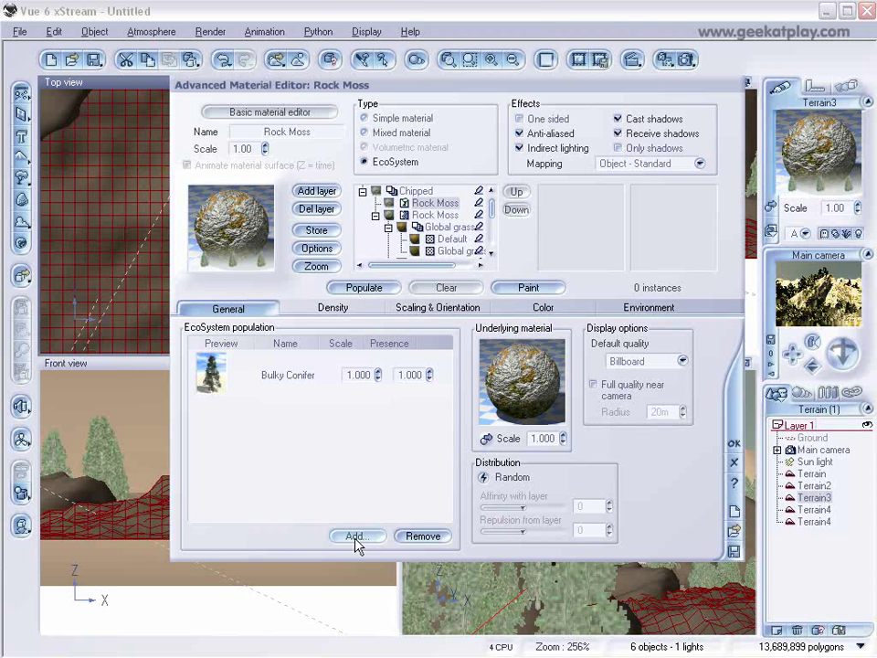
Step: Open the EcoSystem Painter for Terrain3 and place four single conifers near its edge facing the camera
left_click(529, 289)
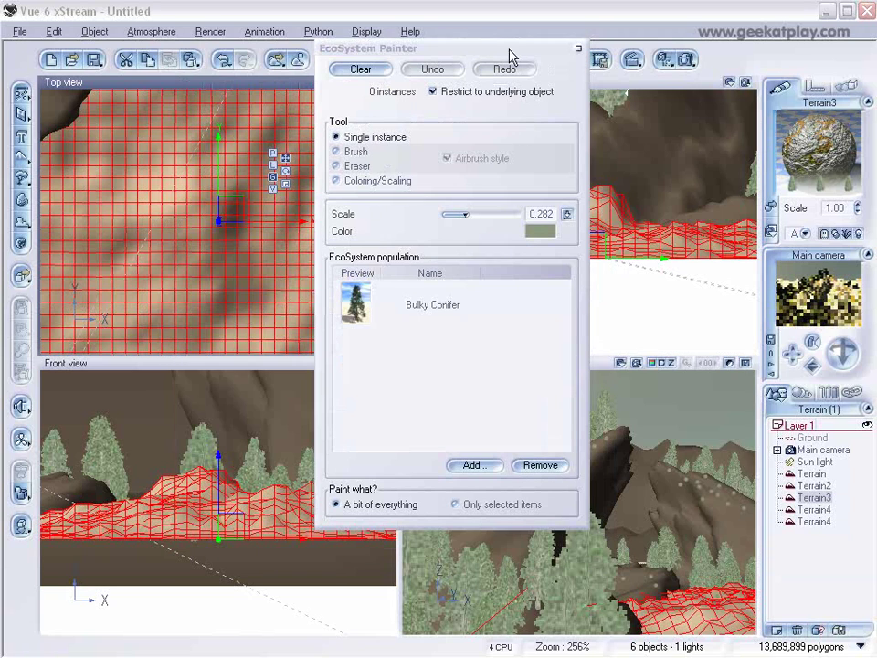
mouse_move(484, 52)
left_mouse_down()
mouse_move(665, 39)
mouse_move(649, 38)
left_mouse_up()
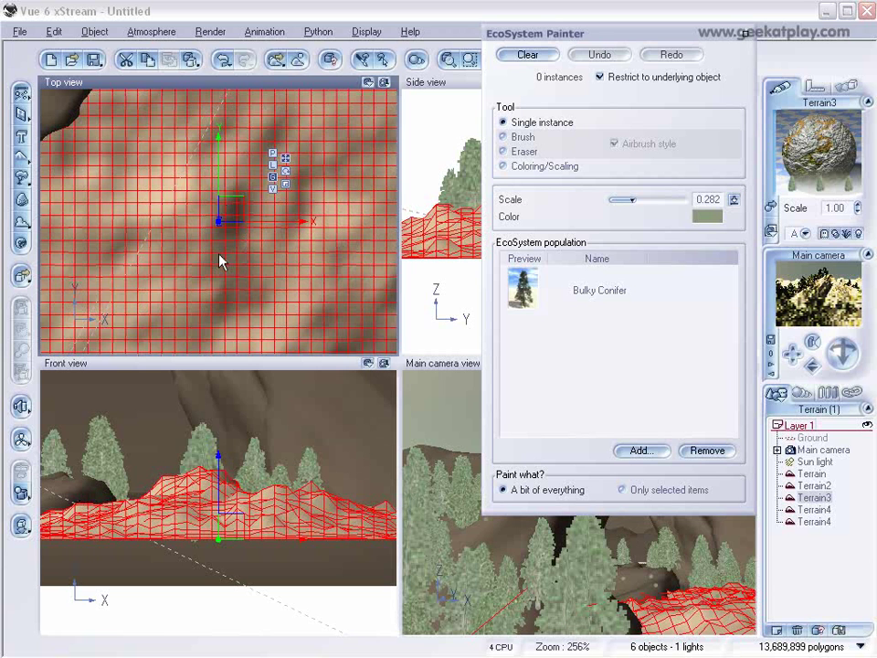
scroll(248, 222, "down", 2)
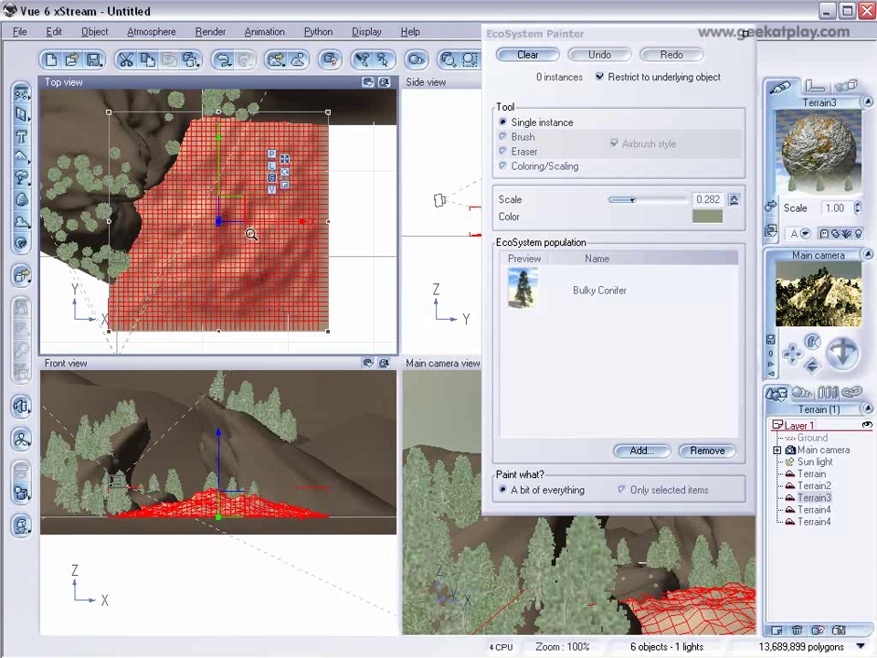
left_click(166, 261)
left_click(165, 246)
left_click(169, 250)
left_click(172, 252)
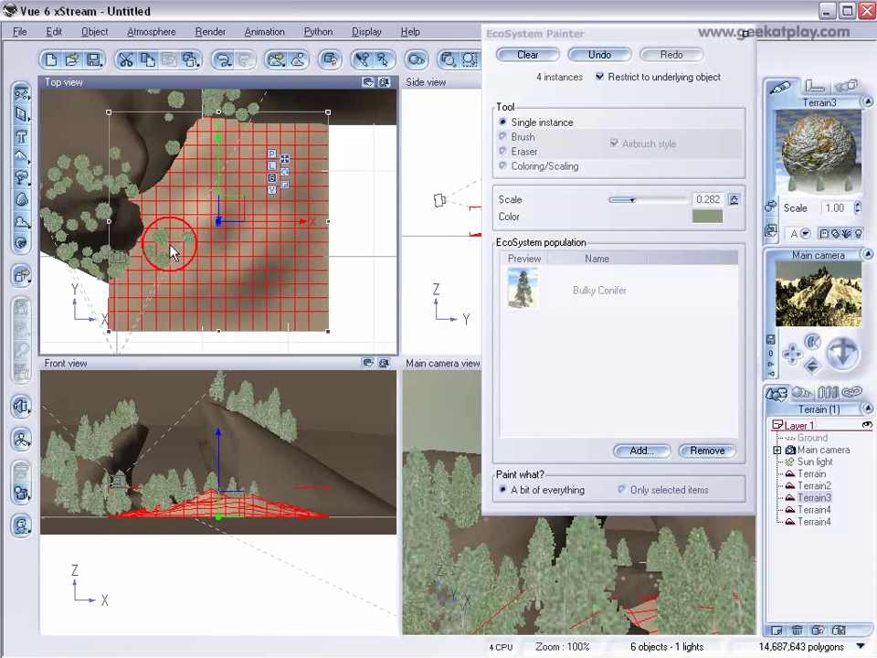
Step: Paint 11 single conifers along Terrain3's edge beside the neighbouring rock and inward toward the terrain's centre
left_click(148, 258)
left_click(148, 221)
left_click(148, 217)
left_click(148, 207)
left_click(149, 198)
left_click(171, 212)
left_click(183, 212)
left_click(187, 205)
left_click(191, 196)
left_click(195, 188)
left_click(195, 200)
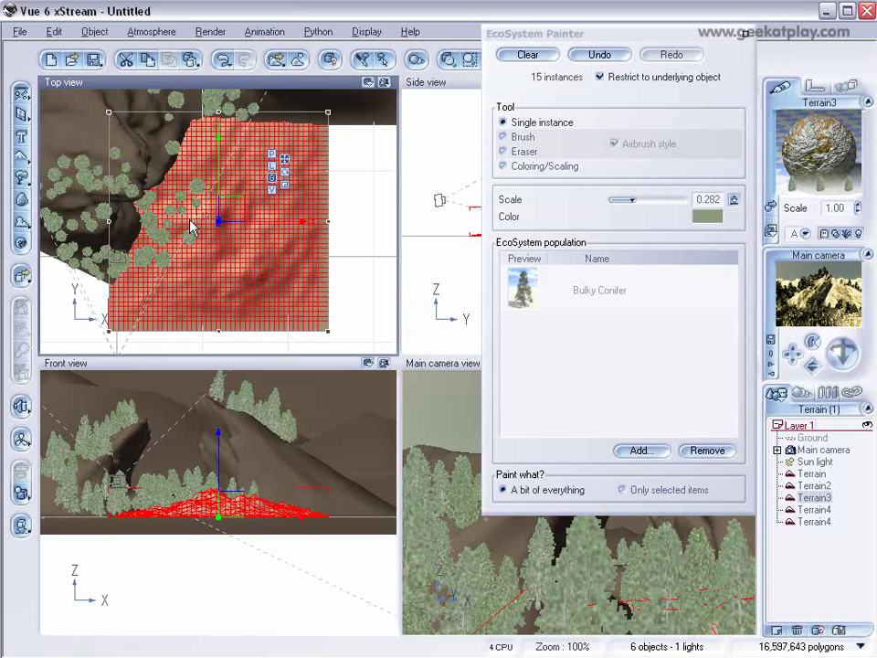
Step: Add six single conifers on Terrain3's camera-side corner, close the EcoSystem Painter and accept the material
left_click(141, 245)
left_click(157, 256)
left_click(180, 250)
left_click(139, 279)
left_click(144, 276)
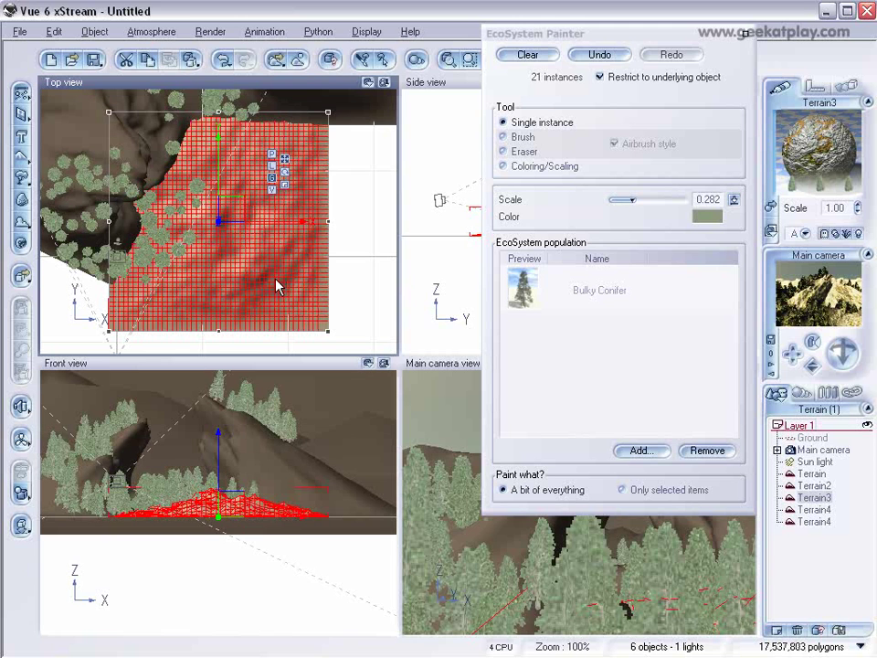
left_click_drag(646, 30, 370, 47)
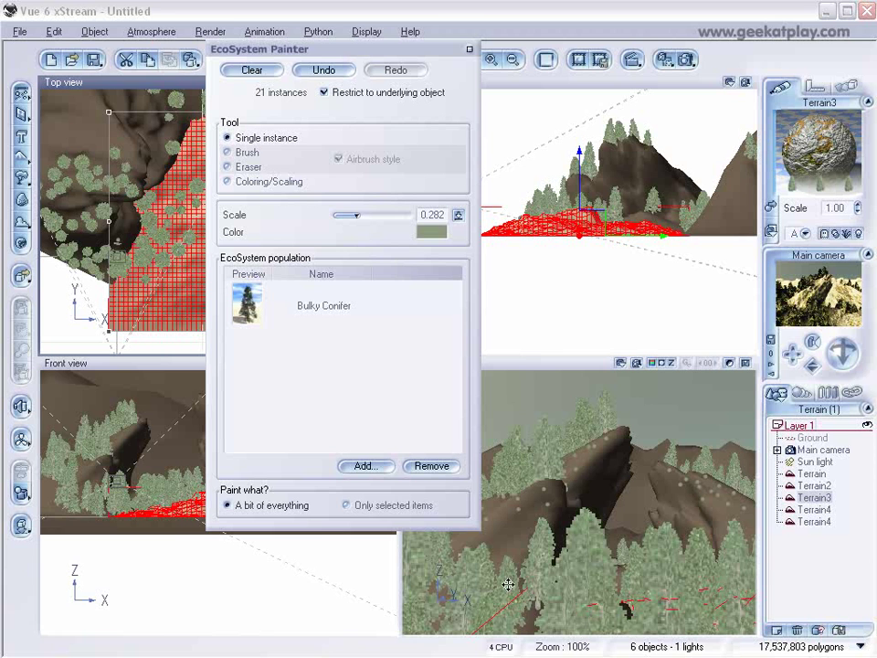
left_click(470, 50)
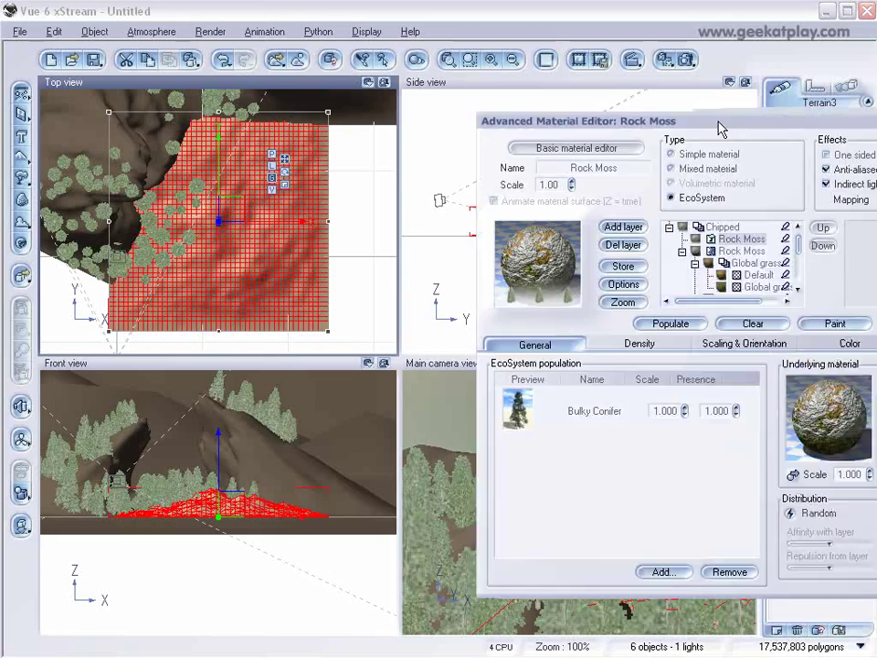
left_click_drag(721, 125, 454, 128)
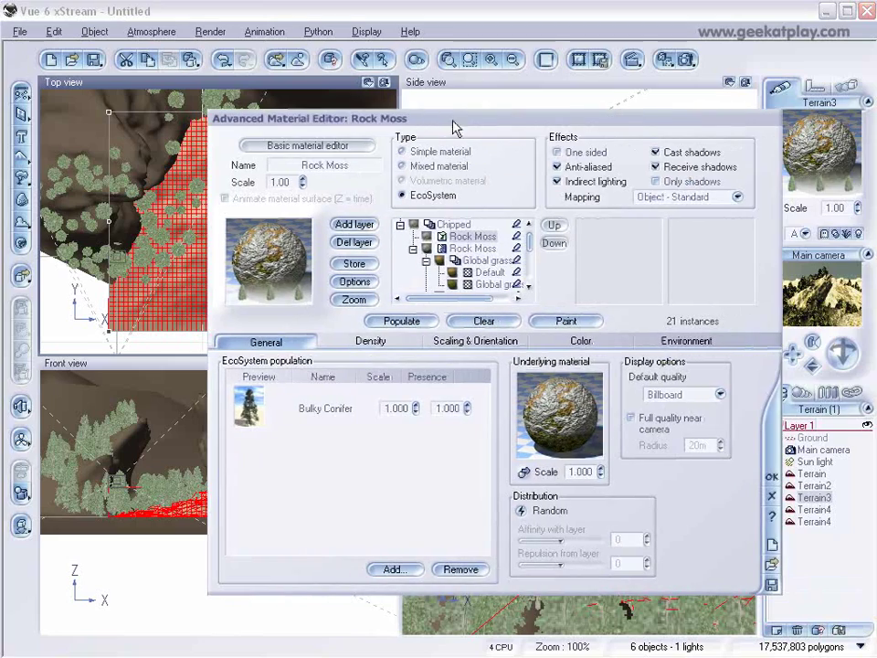
left_click(772, 476)
Step: Change the last-listed Terrain4's Rock Moss material to EcoSystem and add the Bulky Conifer at scale 0.300
left_click(823, 522)
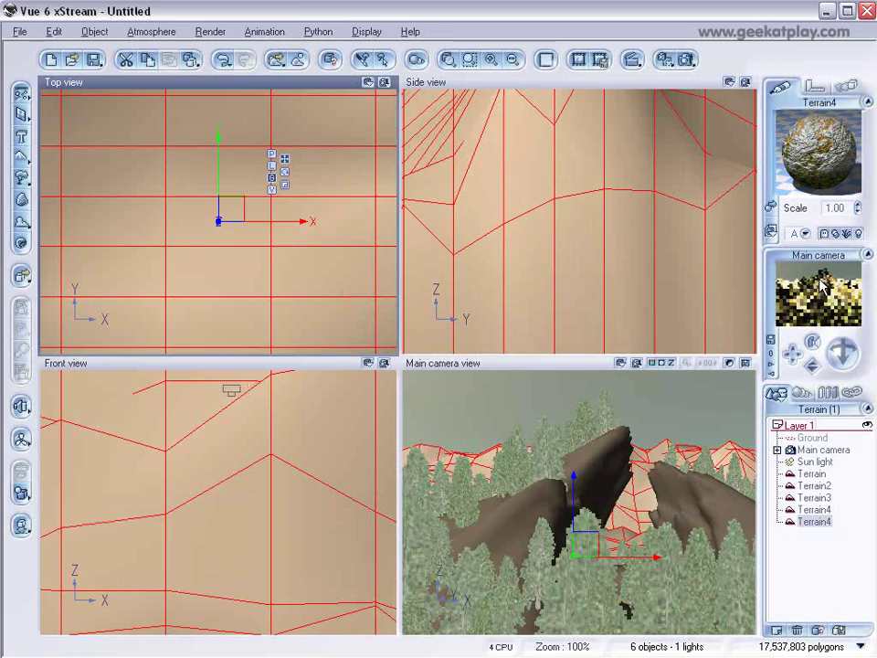
double_click(819, 182)
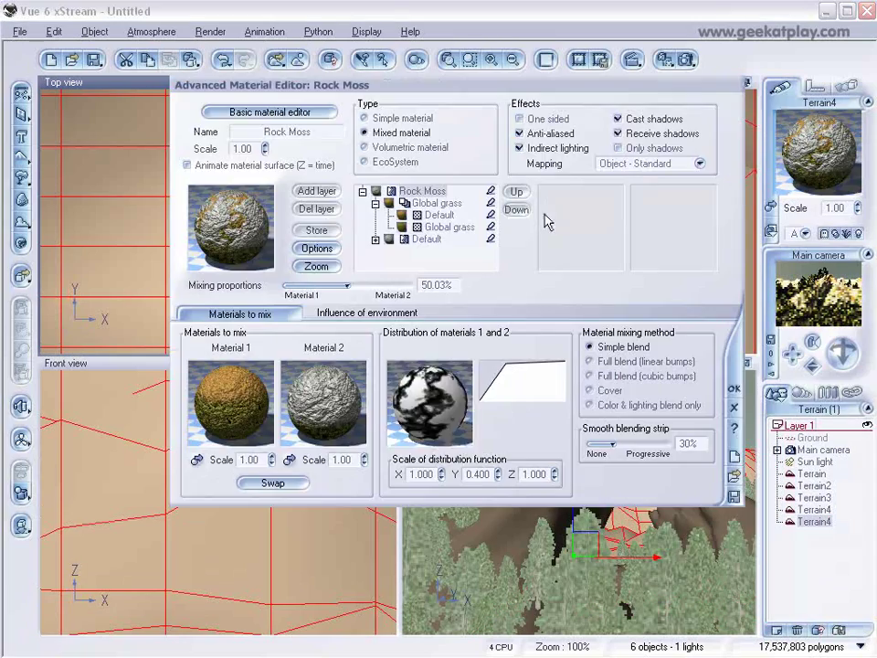
left_click(380, 165)
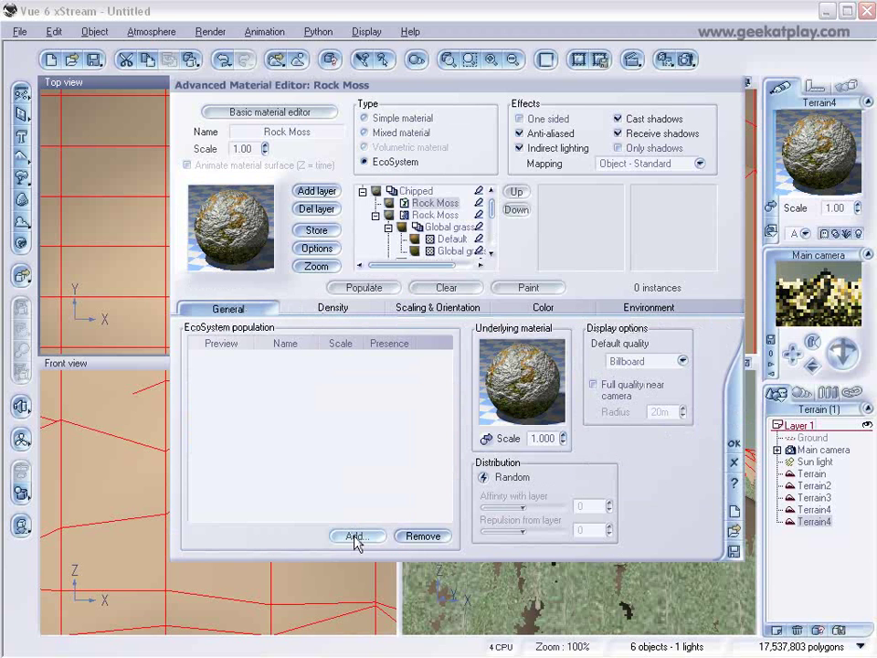
left_click(356, 536)
left_click(376, 559)
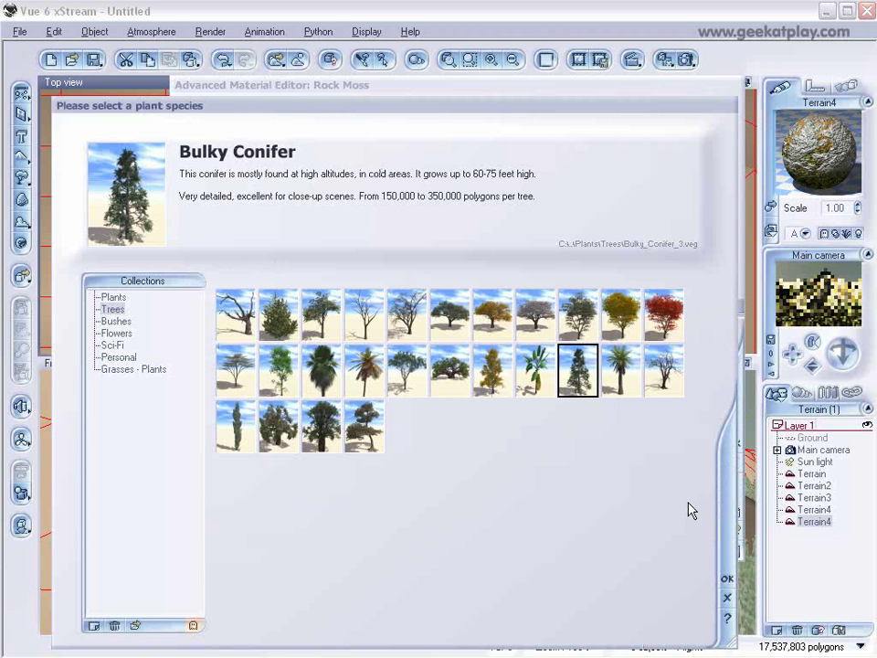
left_click(726, 578)
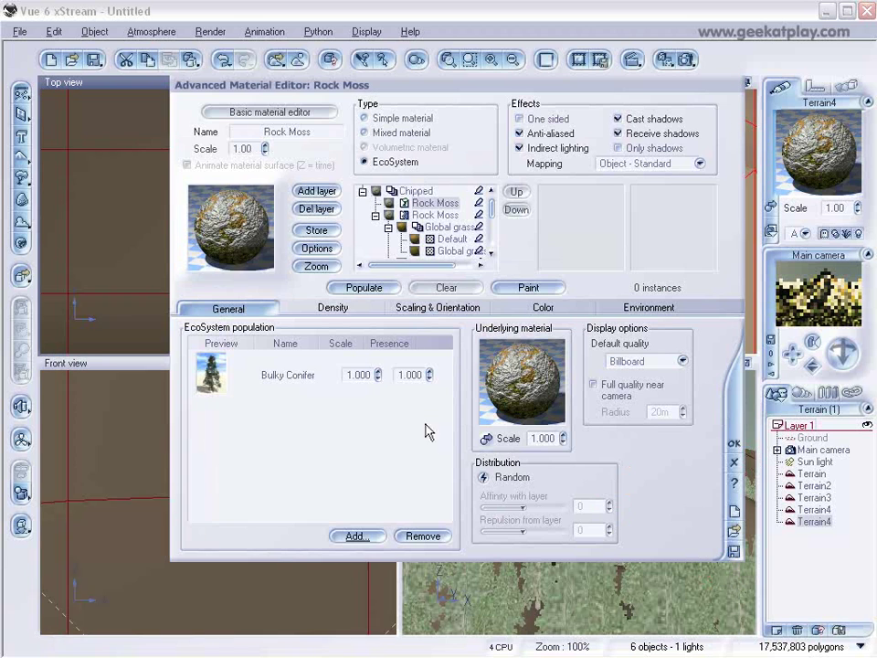
left_click_drag(378, 376, 378, 400)
left_click(378, 378)
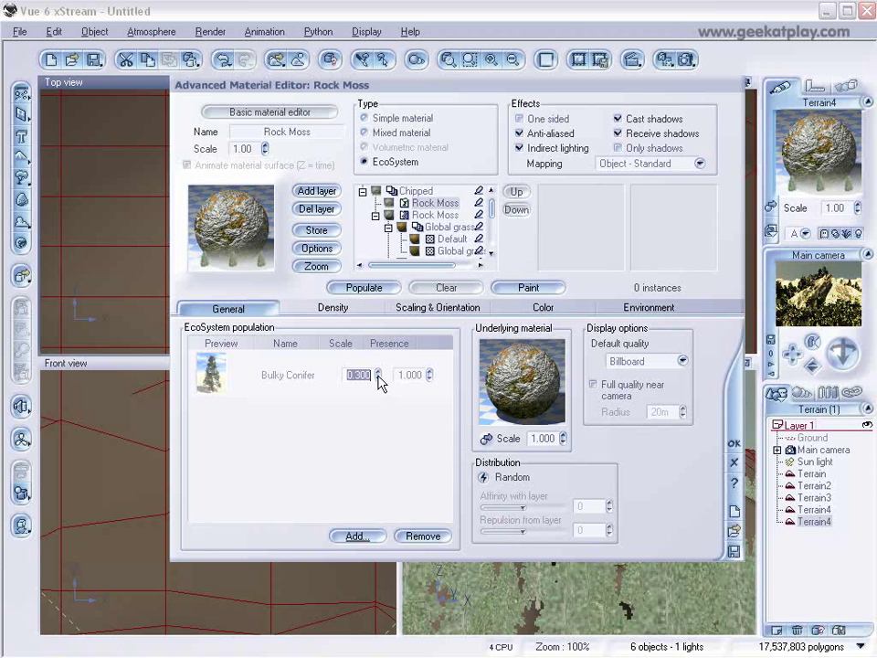
Step: Populate this Terrain4 at 100% overall density with decay near foreign objects turned off, and accept the material
left_click(337, 307)
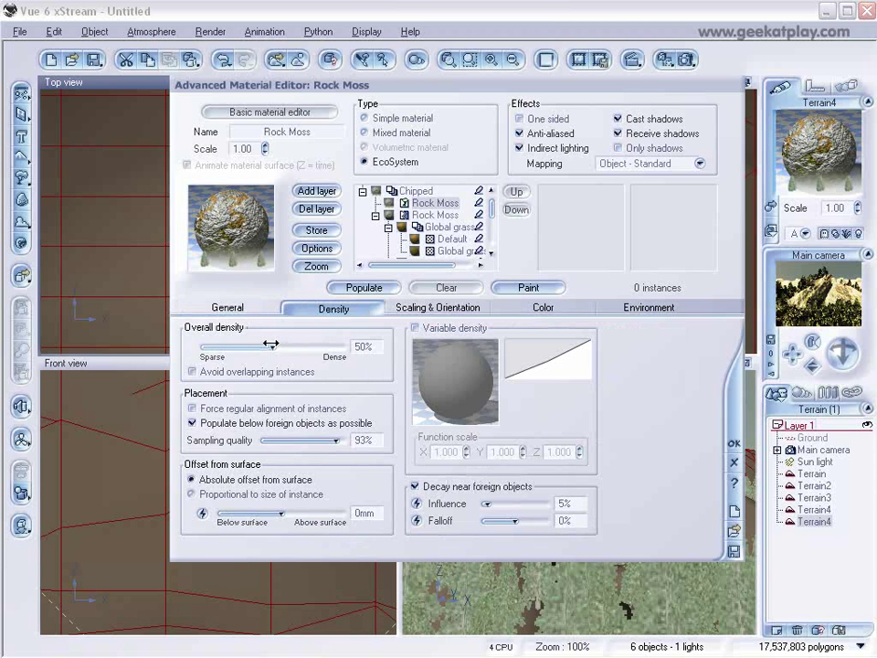
left_click(416, 486)
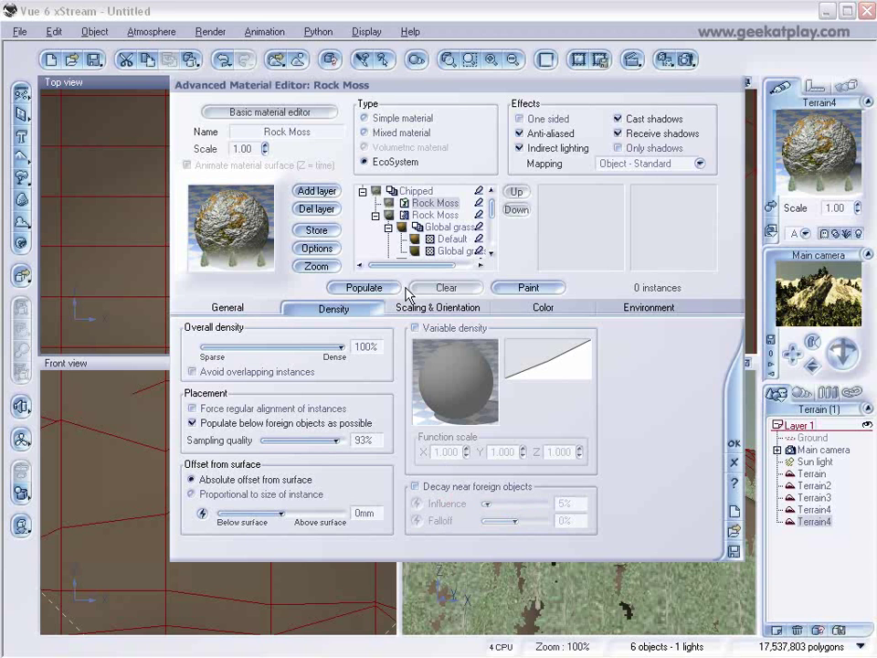
left_click(363, 286)
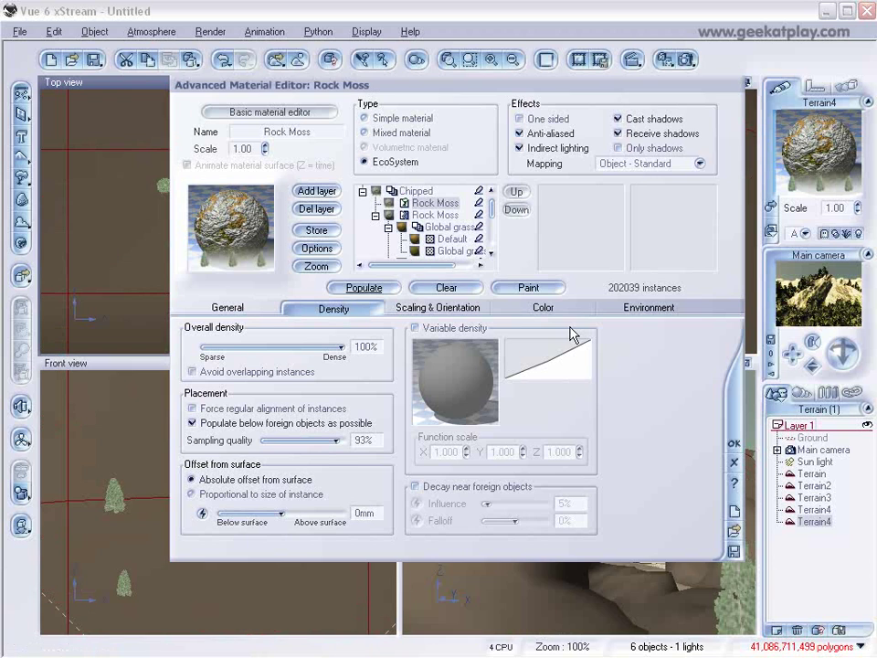
left_click_drag(571, 85, 360, 88)
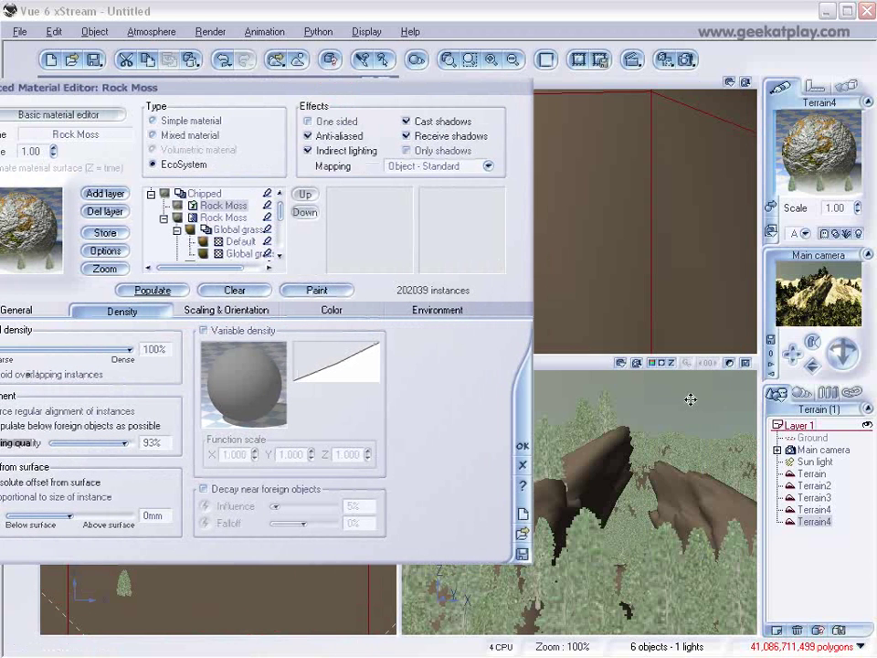
left_click(842, 305)
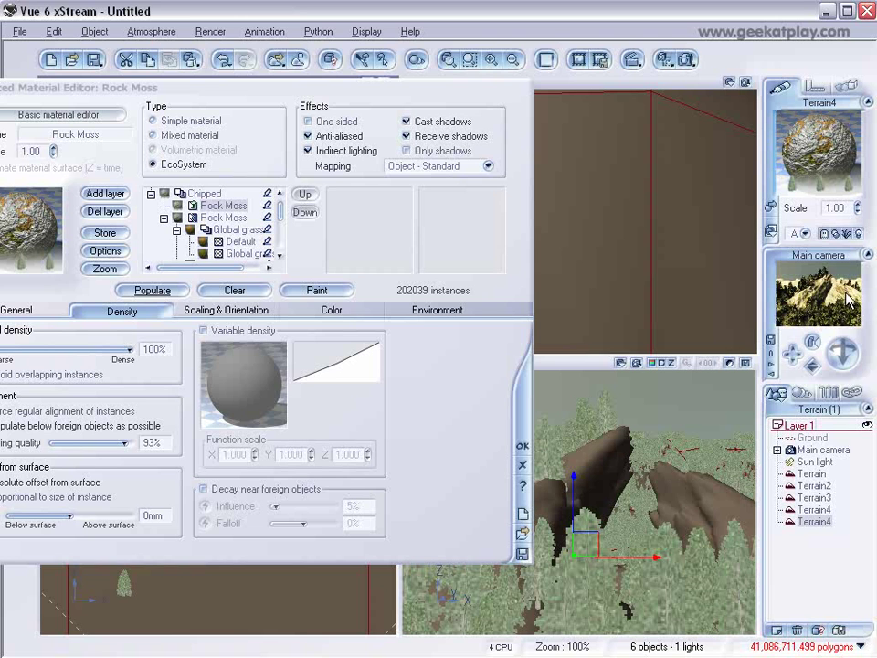
left_click(526, 447)
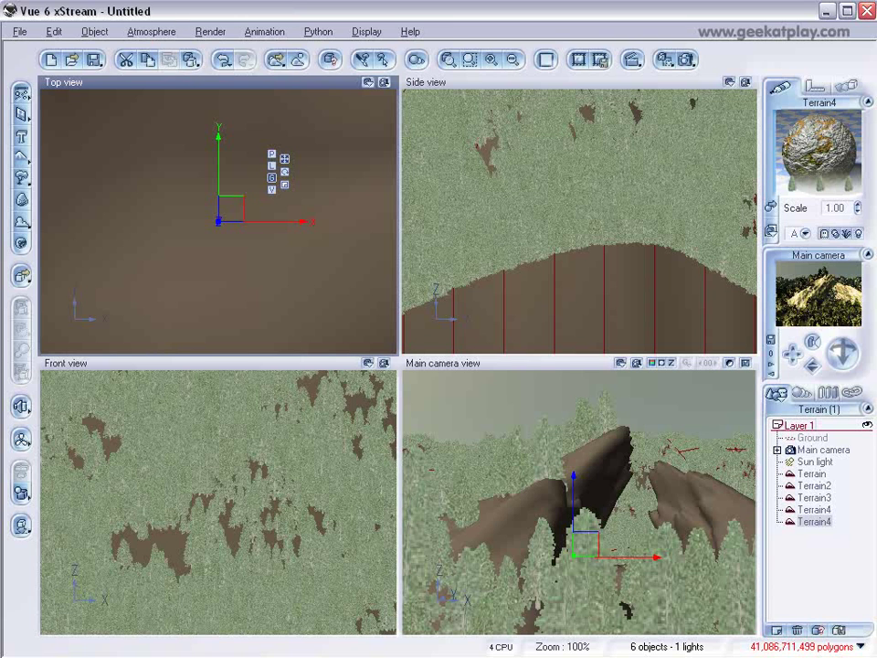
Step: Save the scene as terrain in the TerrainsImages folder, keeping the Vue scene file type
left_click(14, 32)
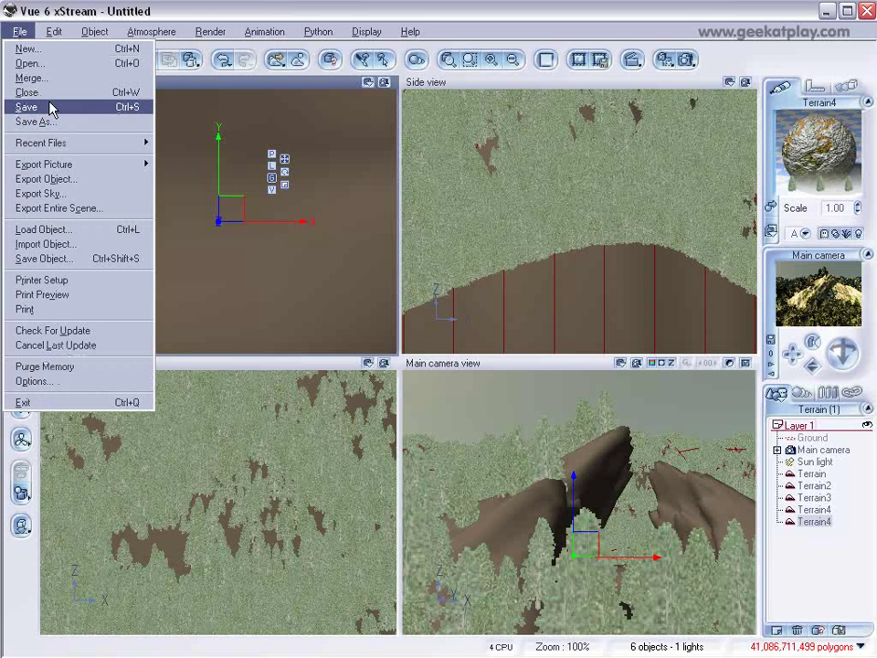
left_click(52, 108)
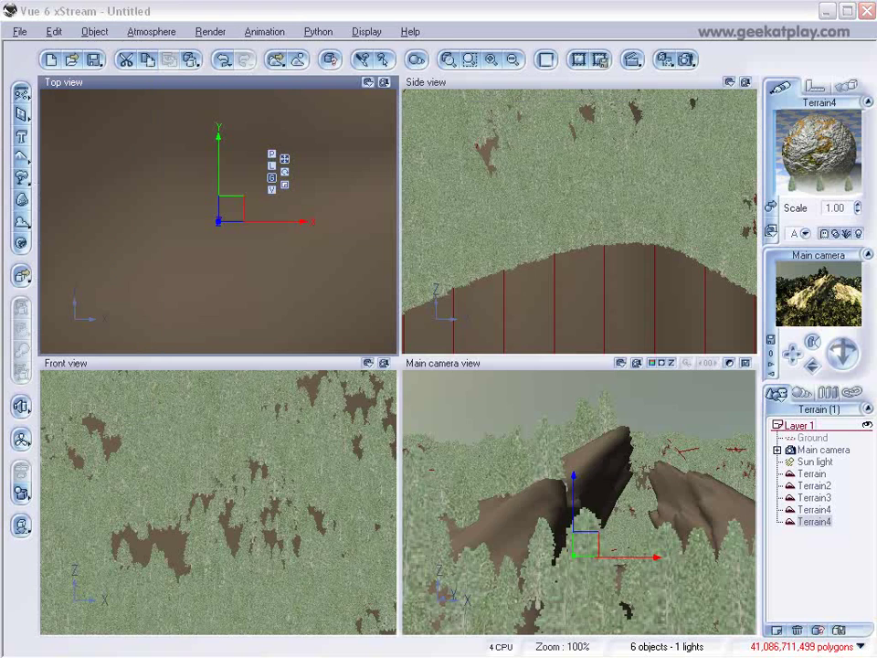
type("terrain")
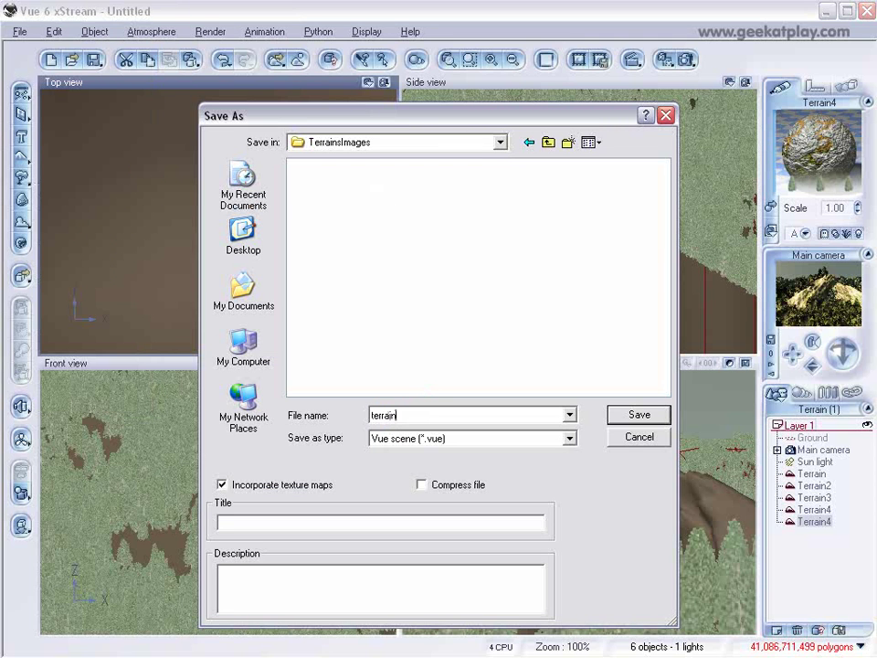
left_click(650, 414)
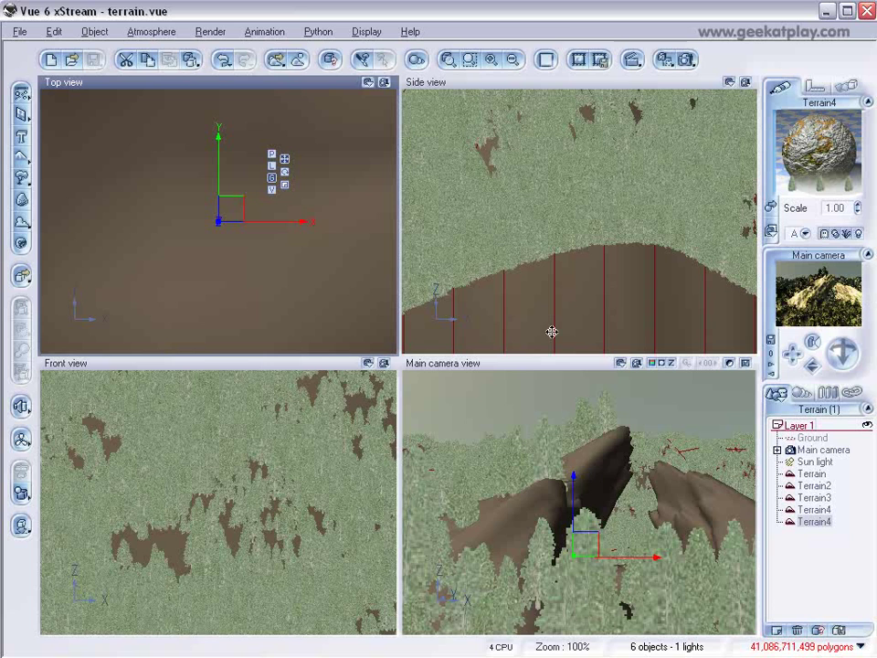
Step: Add a Bulky Conifer plant, shrink it to about a quarter of its size and place it just ahead of the camera's left side
left_click(222, 273)
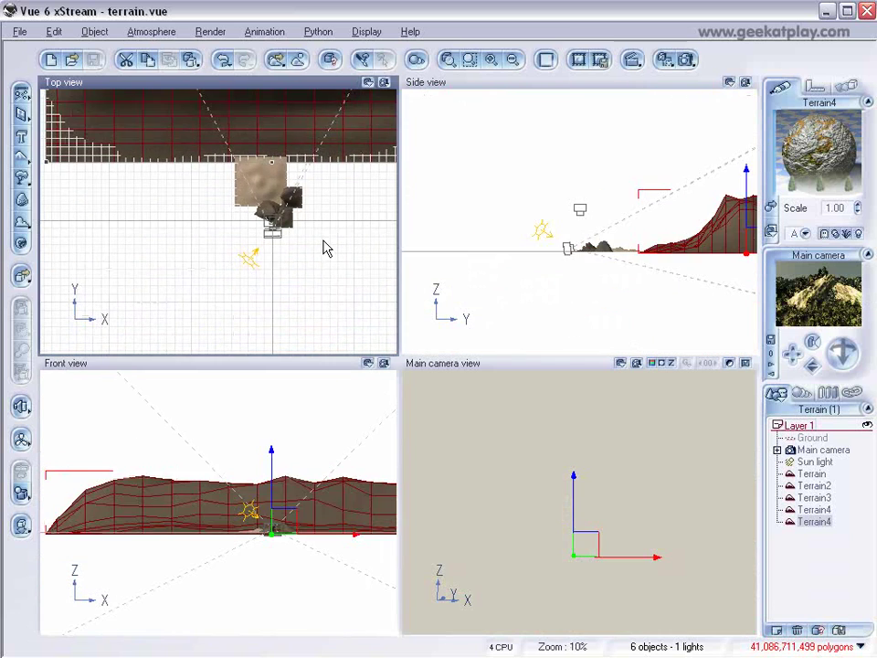
scroll(301, 252, "up", 4)
right_click_drag(331, 290, 224, 221)
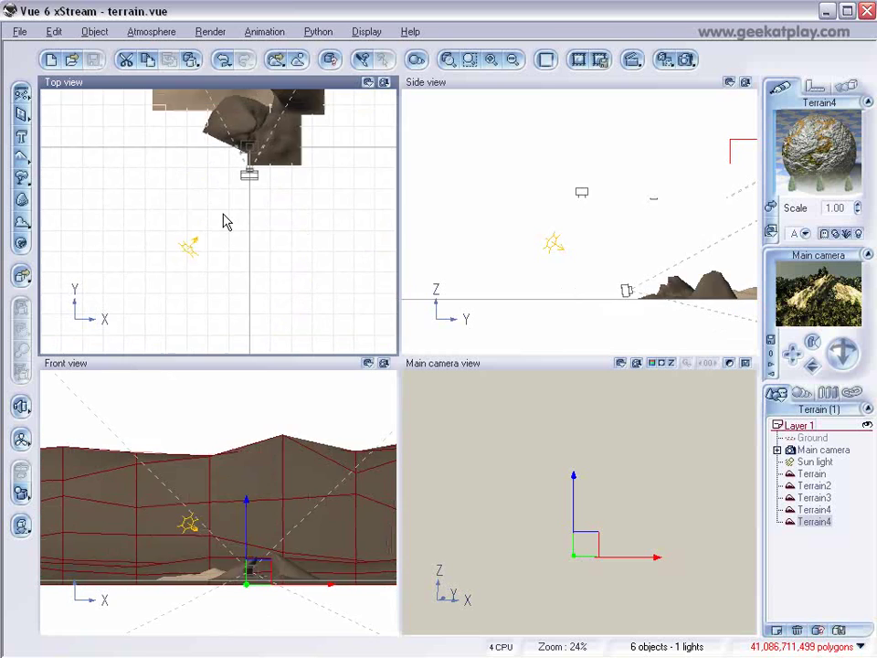
scroll(225, 216, "up", 6)
right_click_drag(260, 159, 182, 403)
right_click_drag(166, 182, 137, 233)
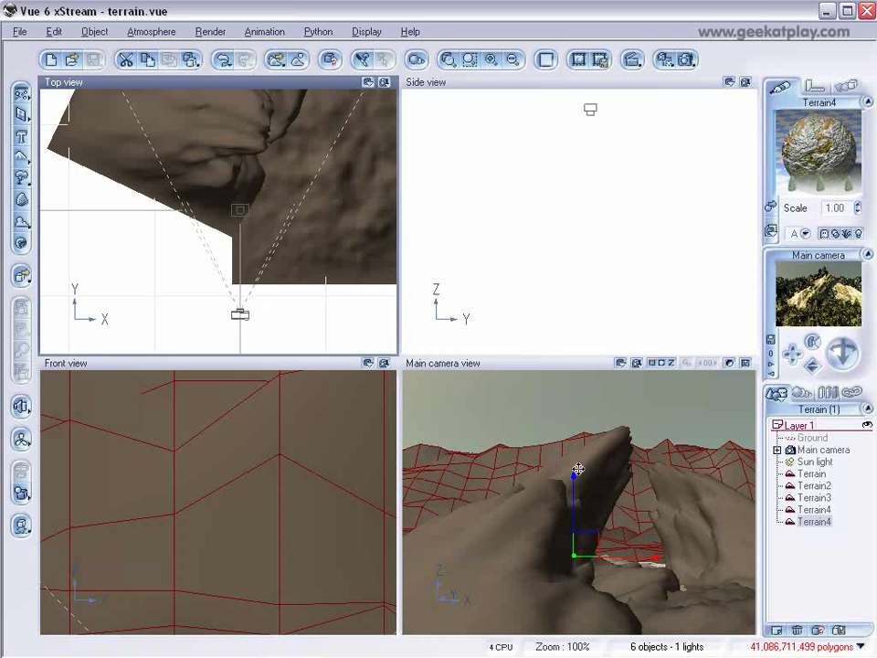
left_click(21, 179)
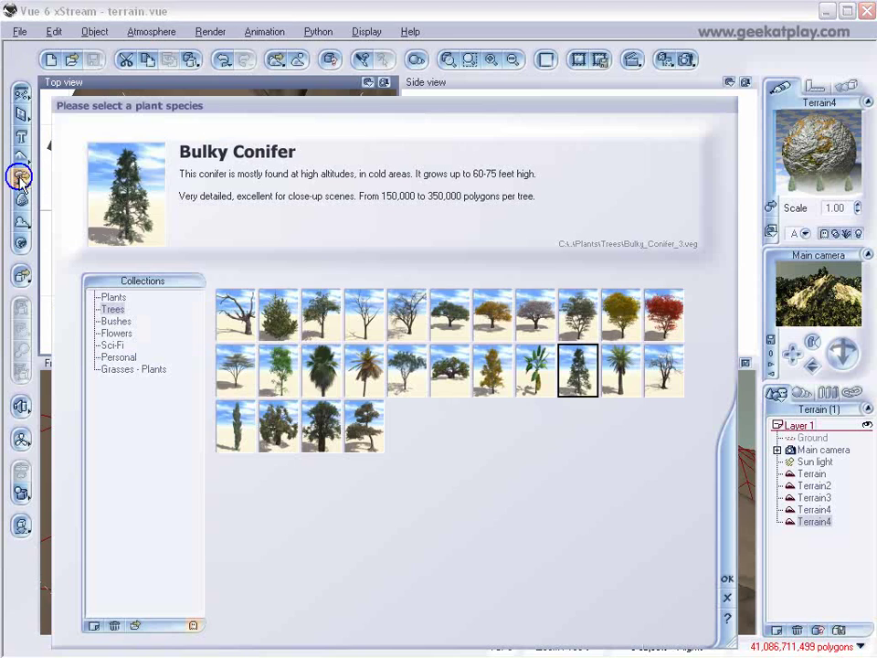
left_click(728, 580)
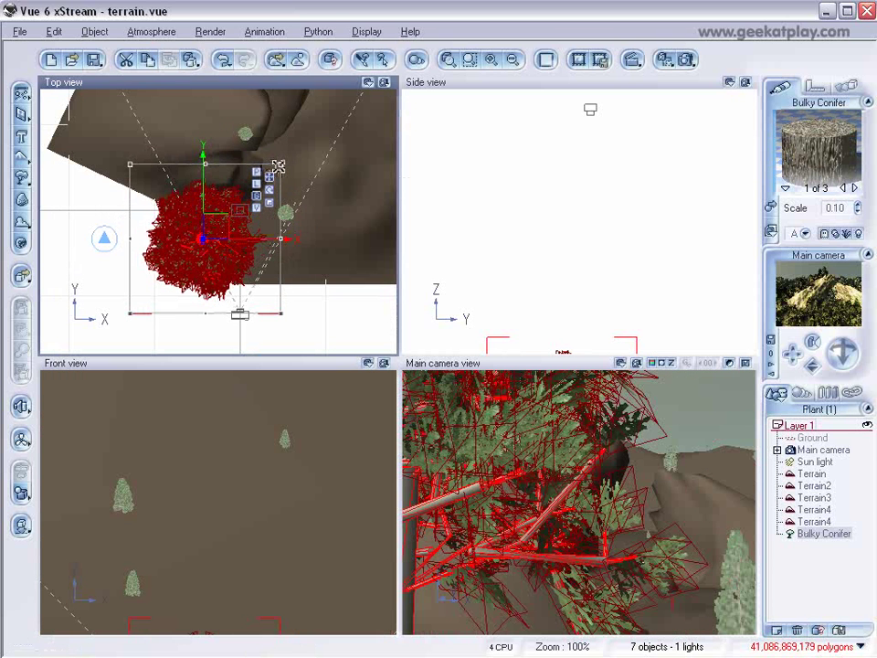
left_click_drag(278, 165, 236, 273)
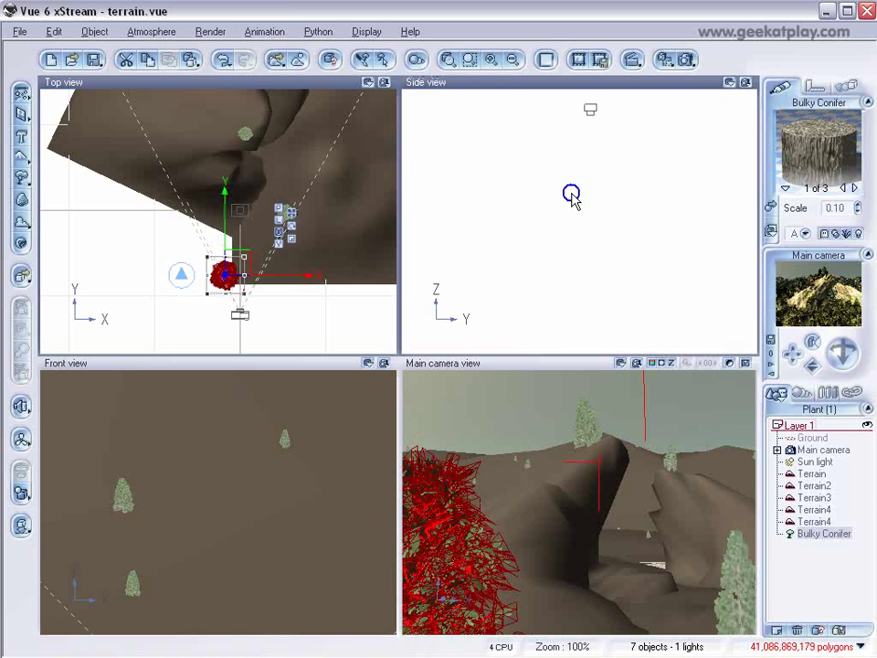
Step: Raise the new Bulky Conifer above the ground to fill the camera view's left edge, and refresh the camera preview
right_click_drag(574, 197, 546, 110)
key("ctrl+f")
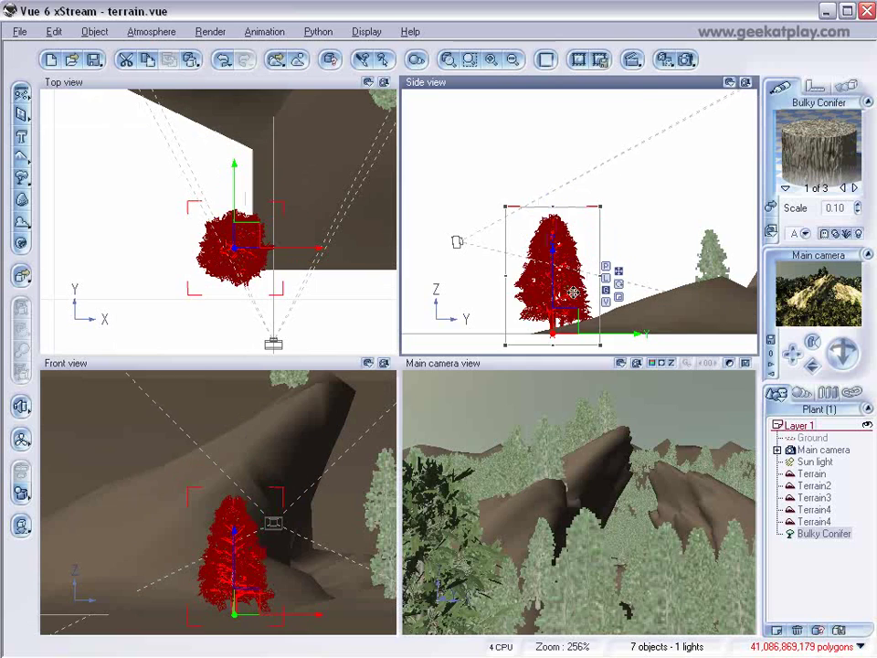
mouse_move(573, 317)
left_mouse_down()
mouse_move(562, 284)
mouse_move(582, 320)
mouse_move(570, 298)
left_mouse_up()
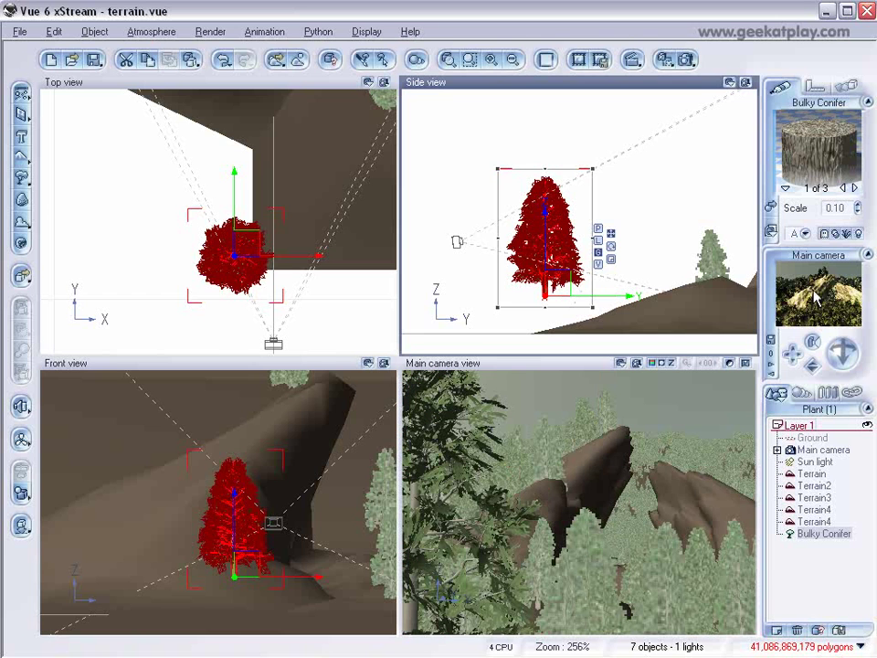
right_click(816, 297)
left_click(831, 309)
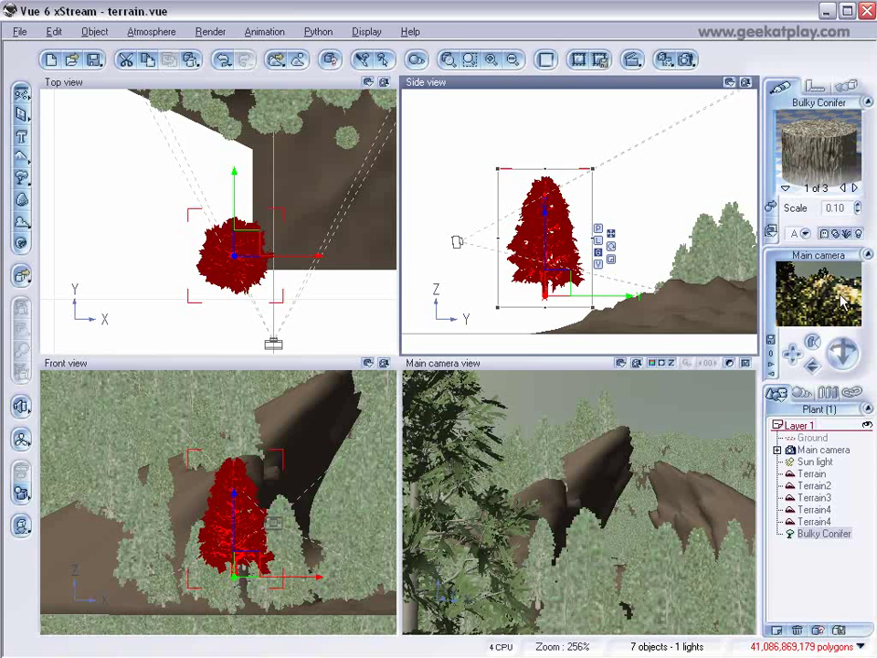
Step: Shift the Bulky Conifer to the right edge of the camera's field of view and lower it back to ground level
left_click_drag(248, 262, 360, 237)
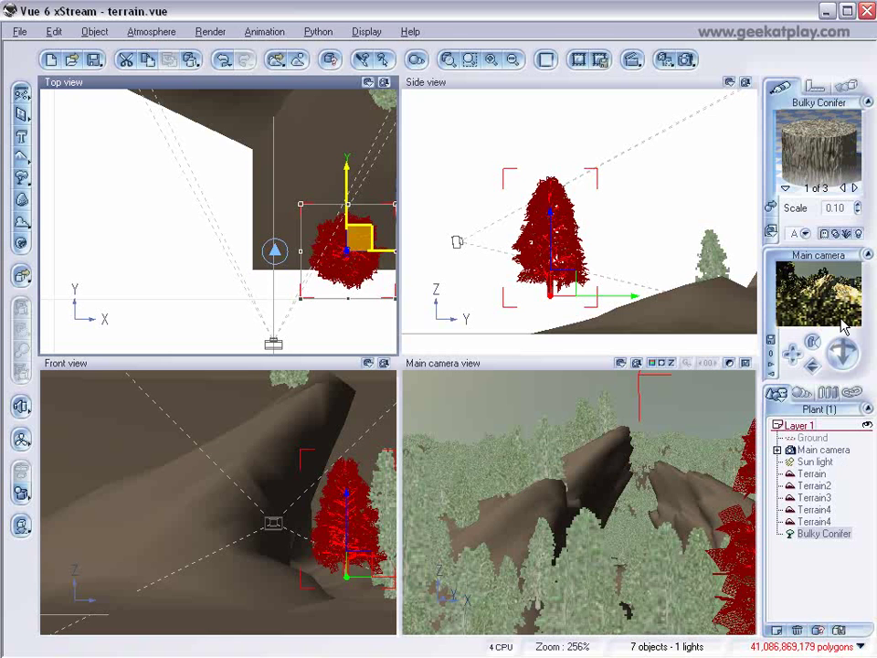
left_click_drag(567, 281, 555, 321)
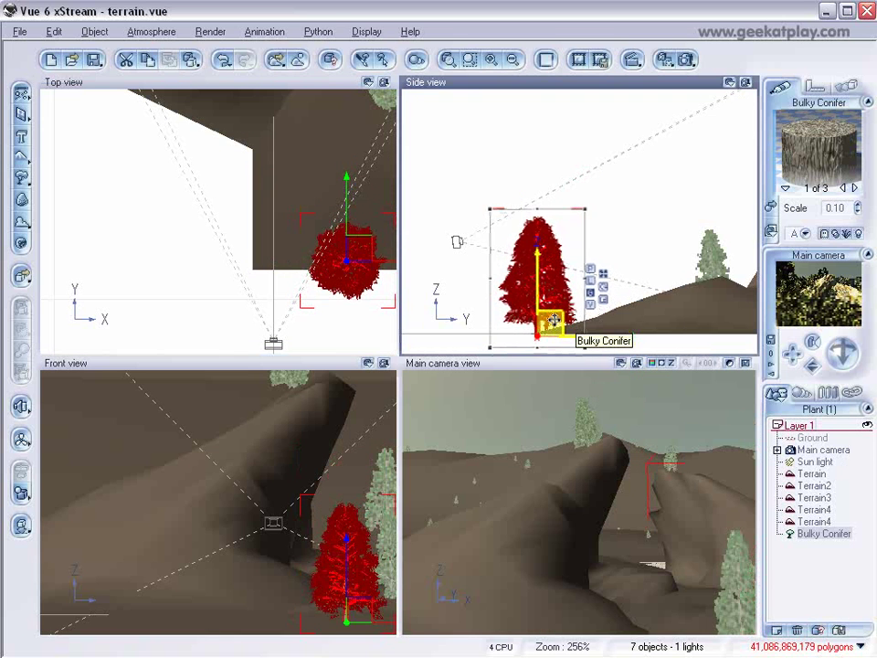
left_click(354, 256)
left_click_drag(353, 256, 343, 254)
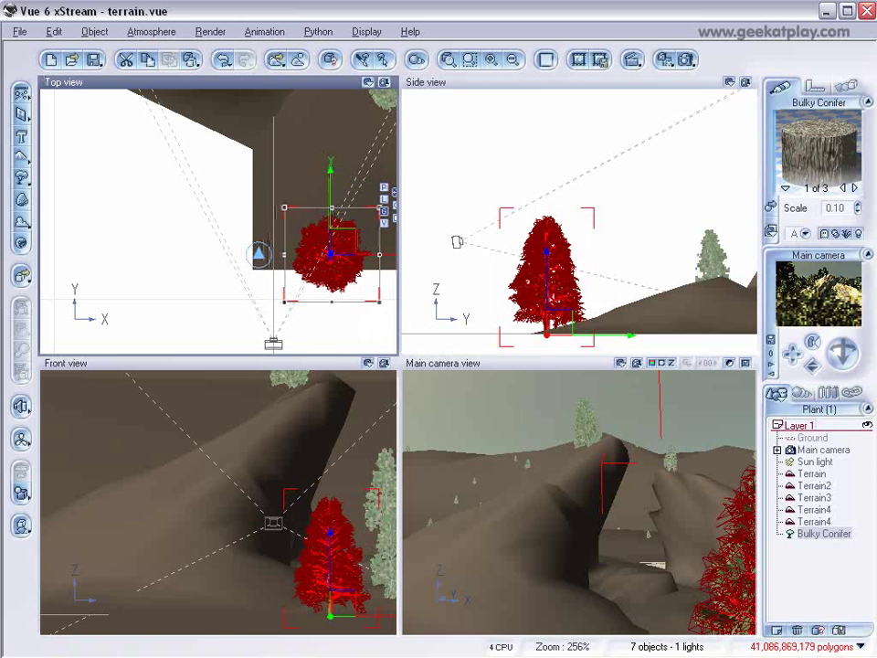
Step: Add a second Bulky Conifer, scale it down strongly and place it on the left side of the camera's view
left_click(21, 176)
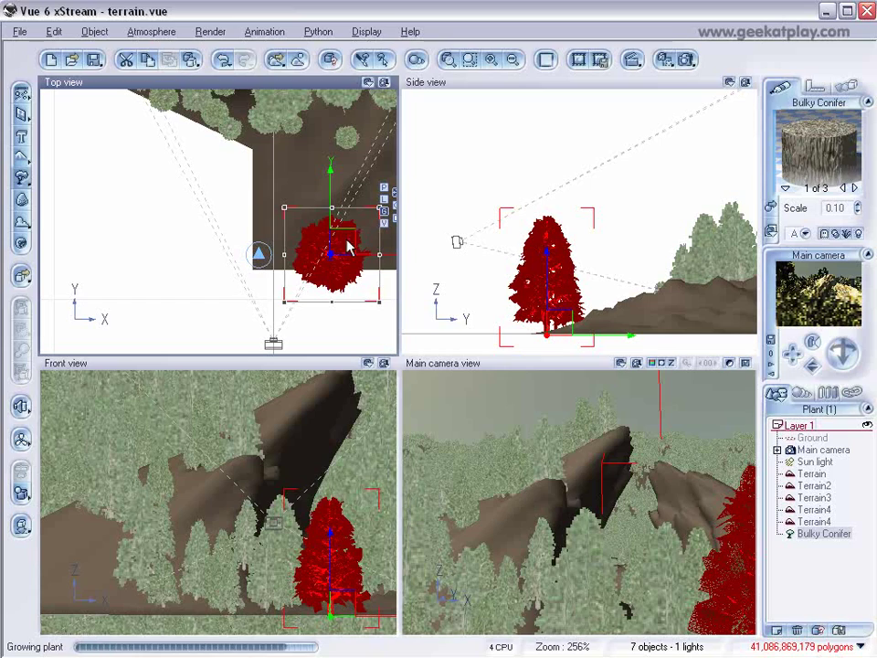
key("ctrl+d")
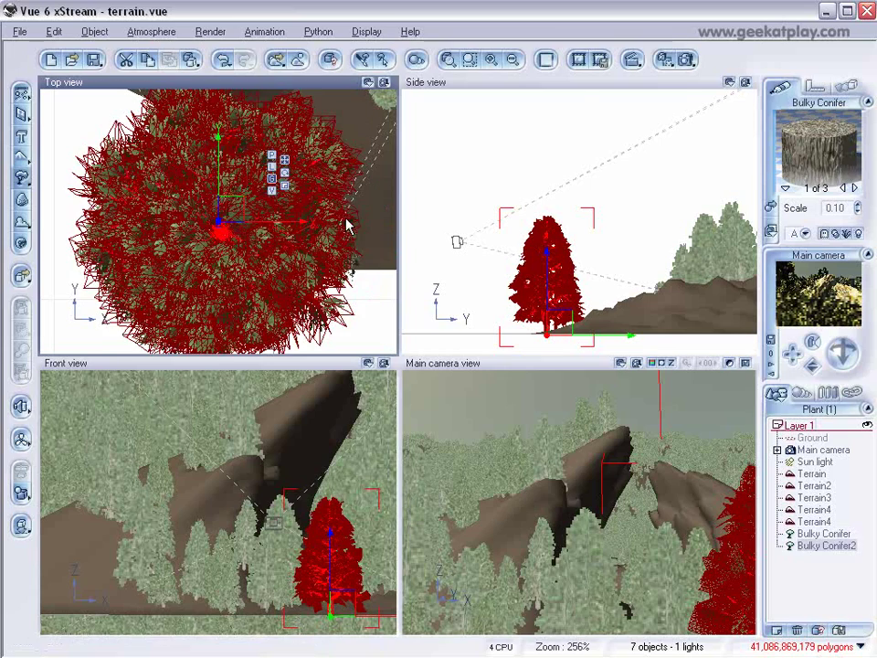
left_click_drag(231, 202, 157, 203)
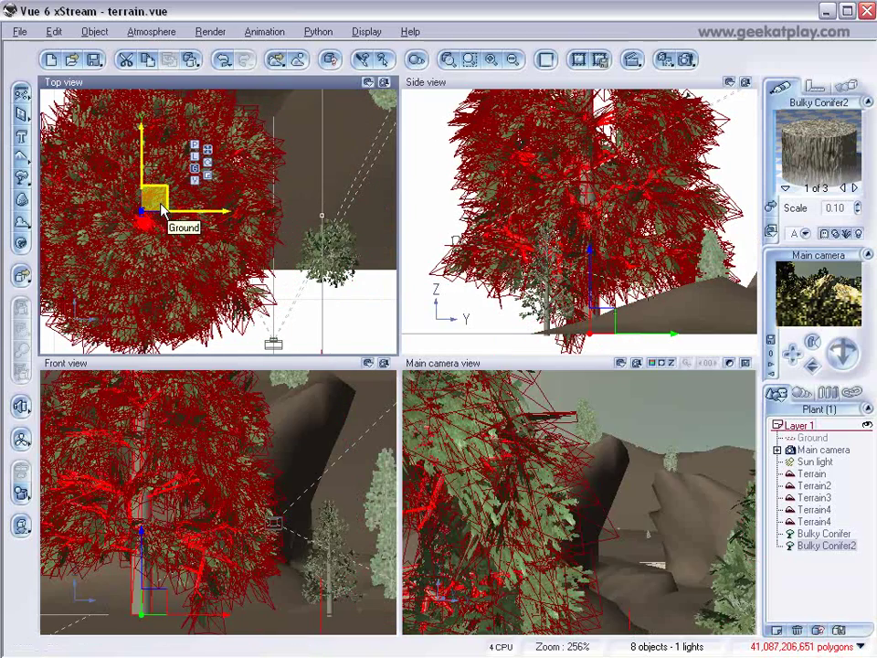
scroll(210, 197, "down", 2)
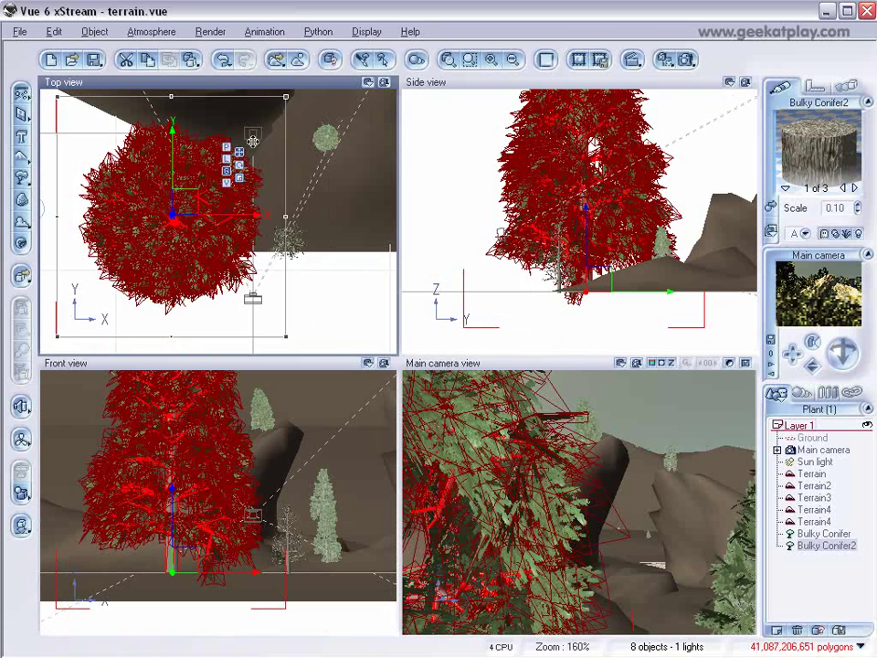
left_click_drag(234, 140, 247, 217)
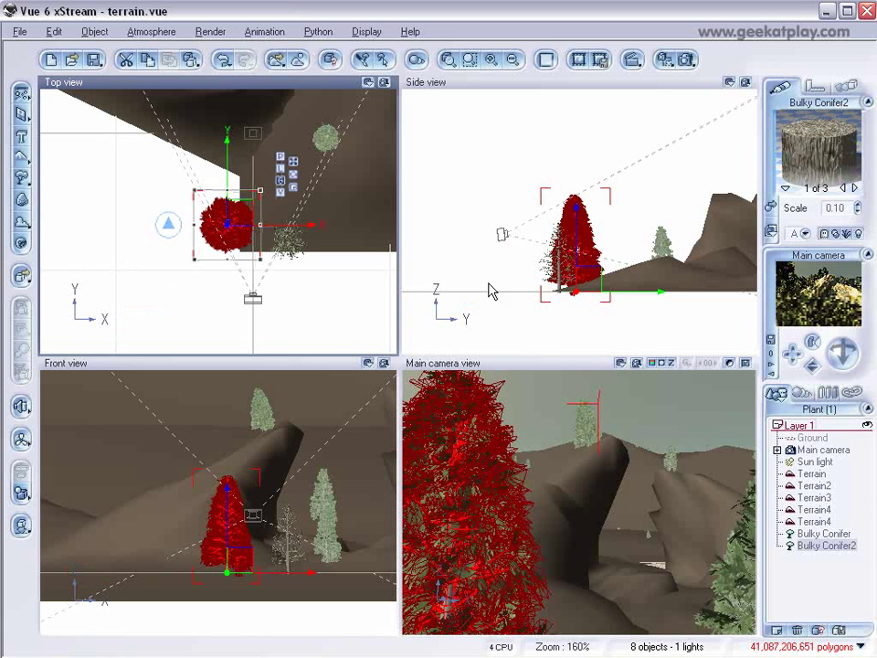
Step: Shrink the second conifer slightly, bring it close to the camera and raise it so its branches hang into the view's upper left
mouse_move(231, 213)
left_mouse_down()
mouse_move(224, 222)
mouse_move(235, 218)
mouse_move(212, 215)
mouse_move(245, 215)
left_mouse_up()
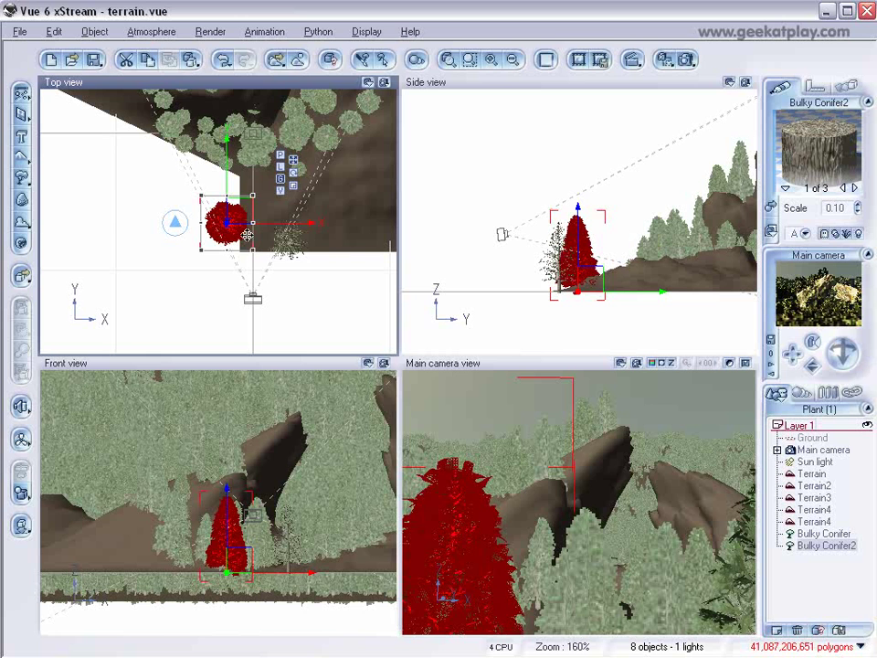
left_click_drag(237, 216, 251, 247)
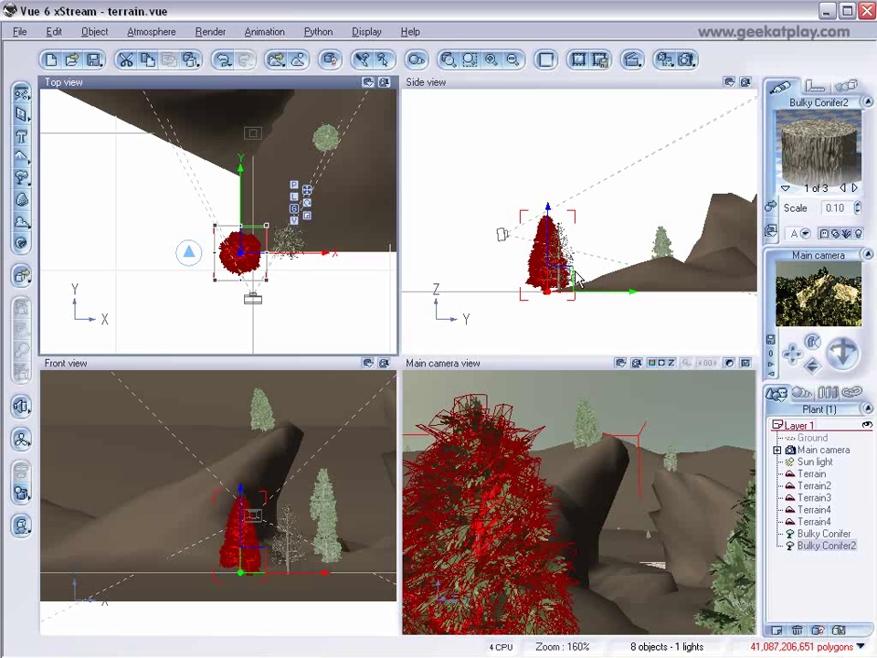
left_click_drag(564, 280, 551, 248)
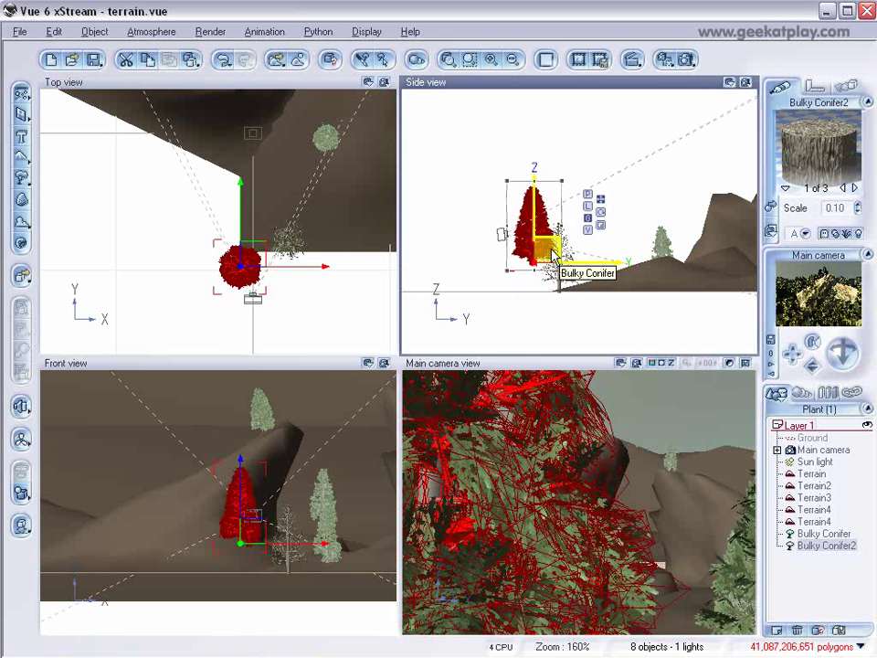
left_click_drag(254, 257, 242, 256)
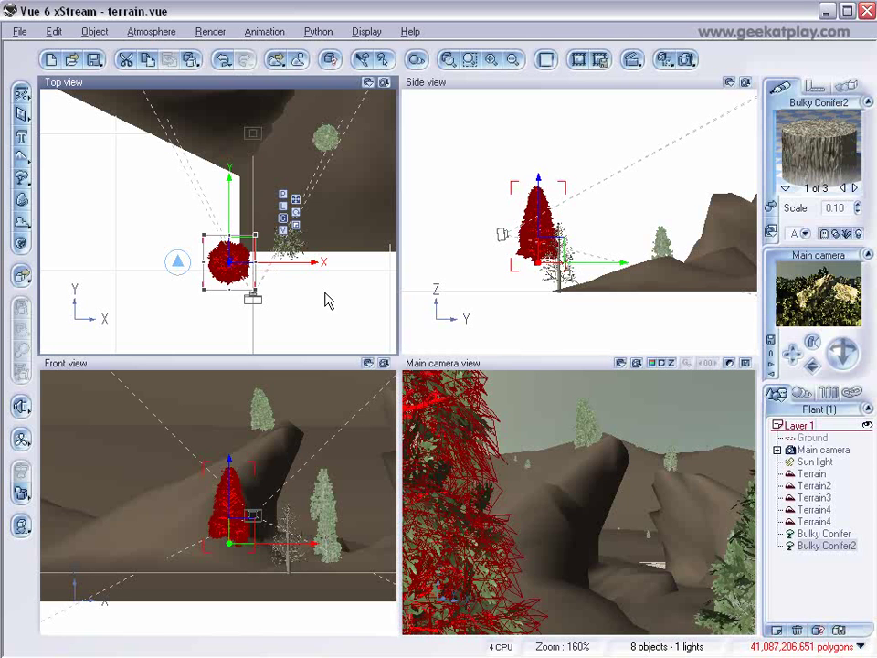
left_click_drag(565, 265, 550, 221)
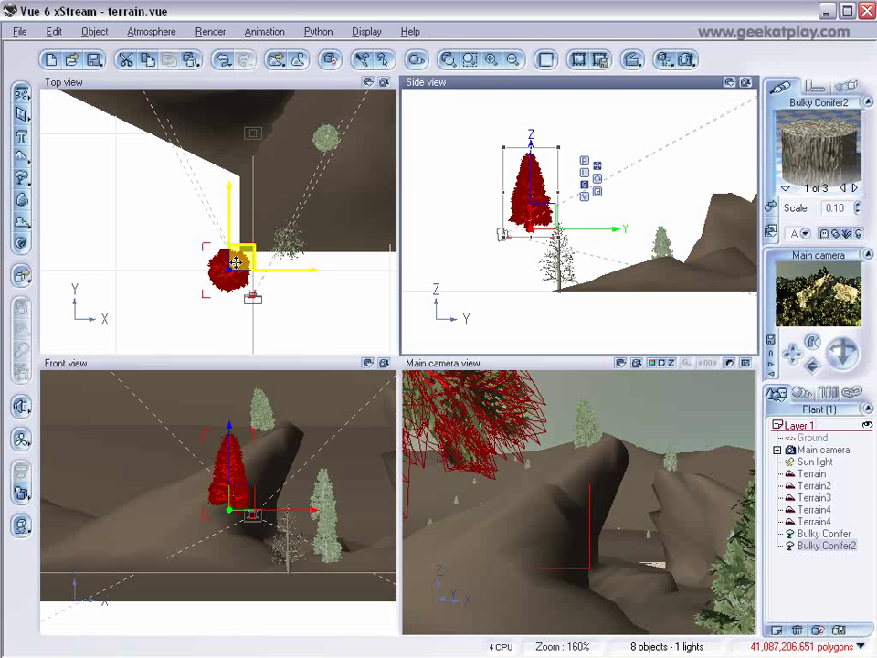
left_click_drag(238, 260, 239, 262)
left_click(662, 459)
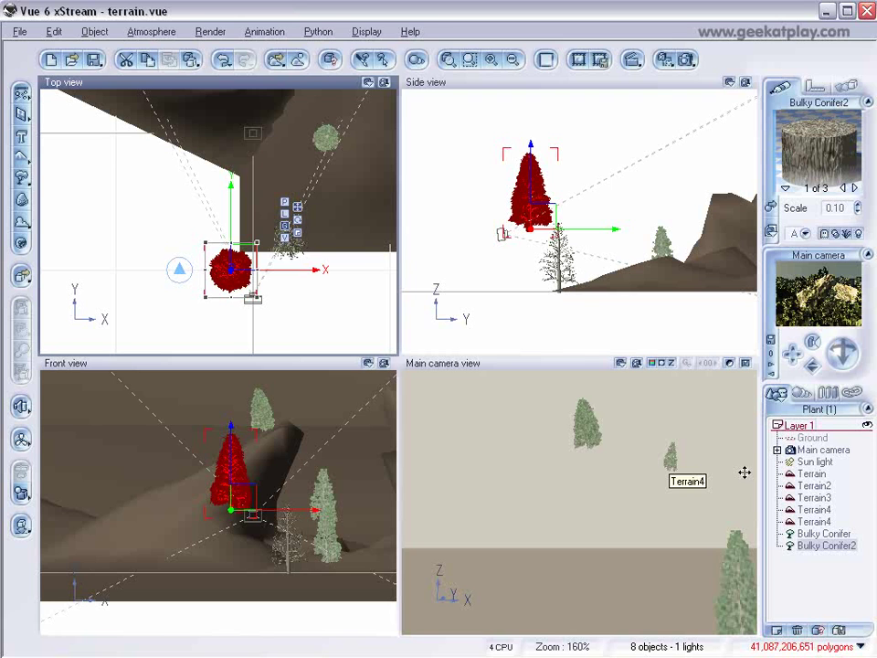
left_click(838, 303)
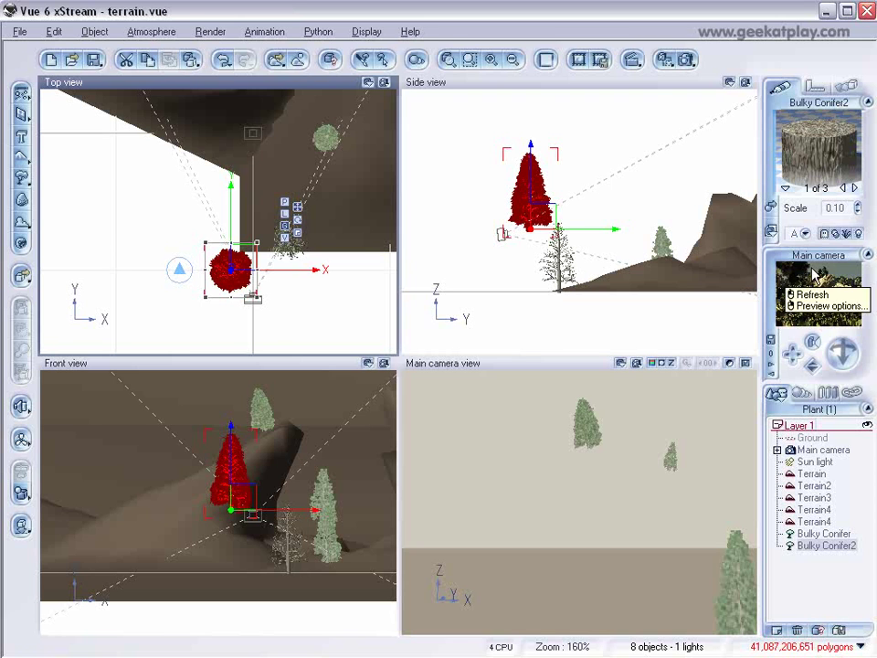
Step: Move the raised second conifer to the camera's right side and the first conifer to its left side, framing the view
left_click_drag(255, 260, 301, 260)
left_click(561, 446)
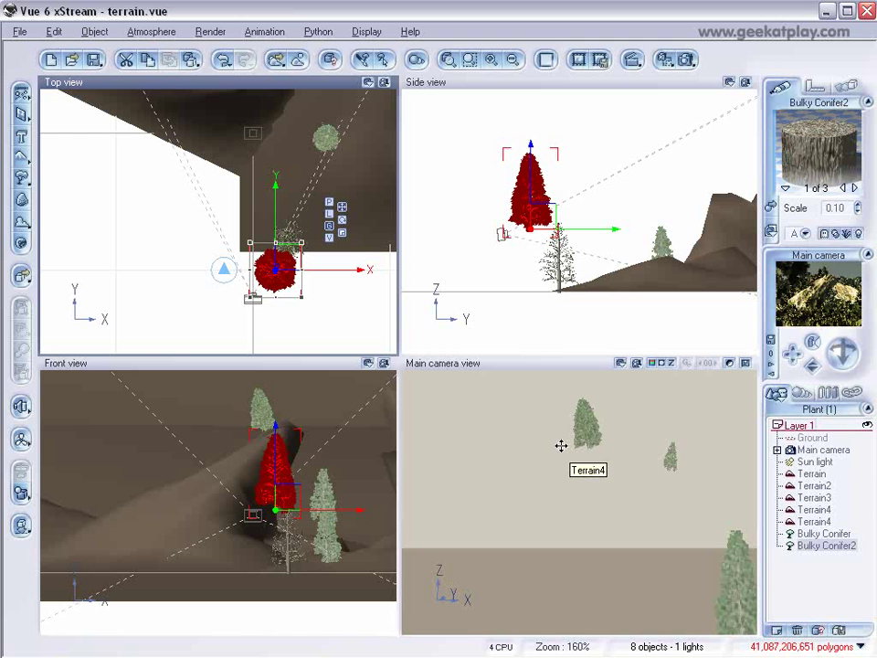
left_click(793, 533)
left_click_drag(236, 213, 182, 225)
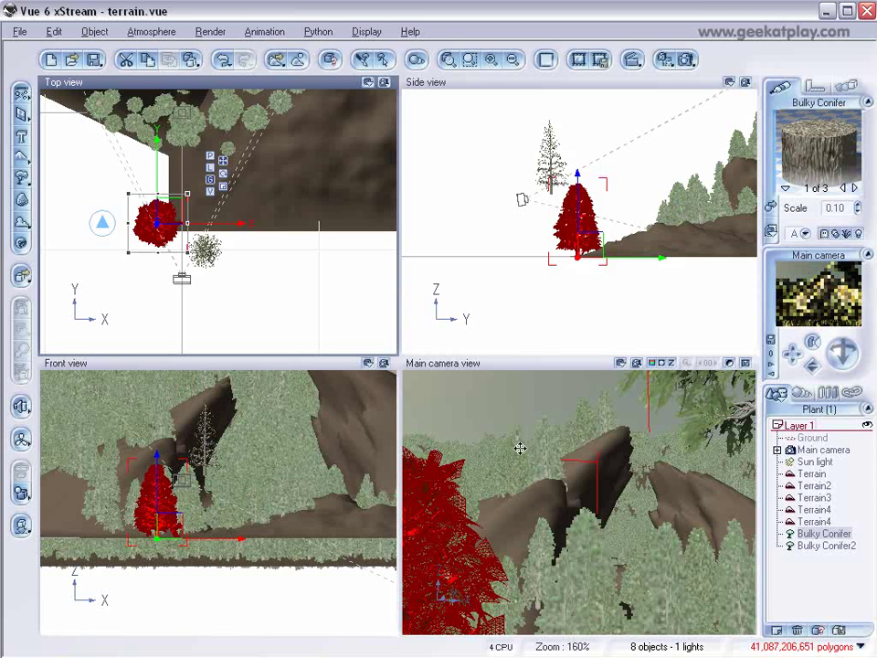
Step: Load the HostalePlanet atmosphere from the Geekatplay collection and refresh the camera preview
left_click(134, 33)
left_click(148, 49)
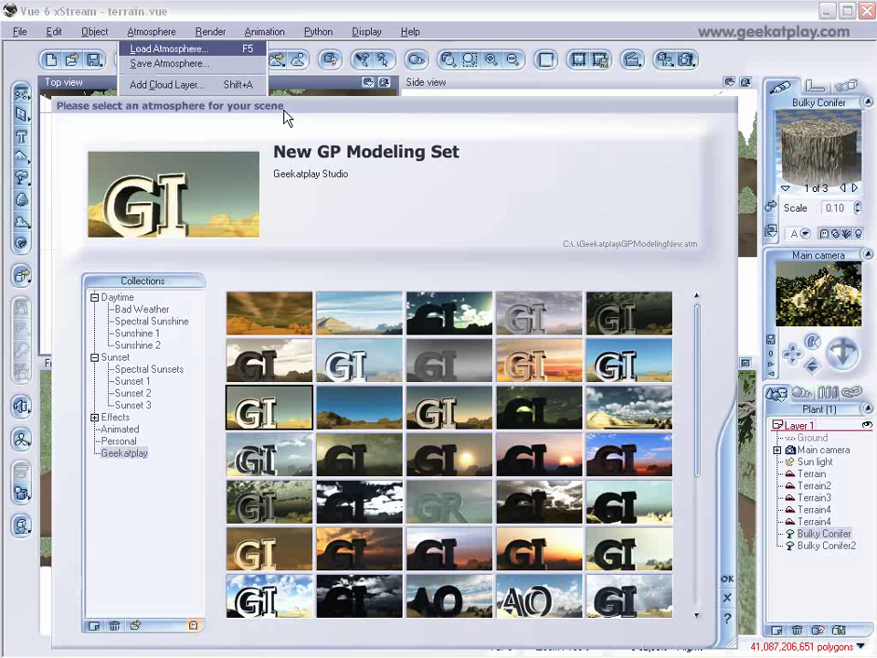
left_click(699, 427)
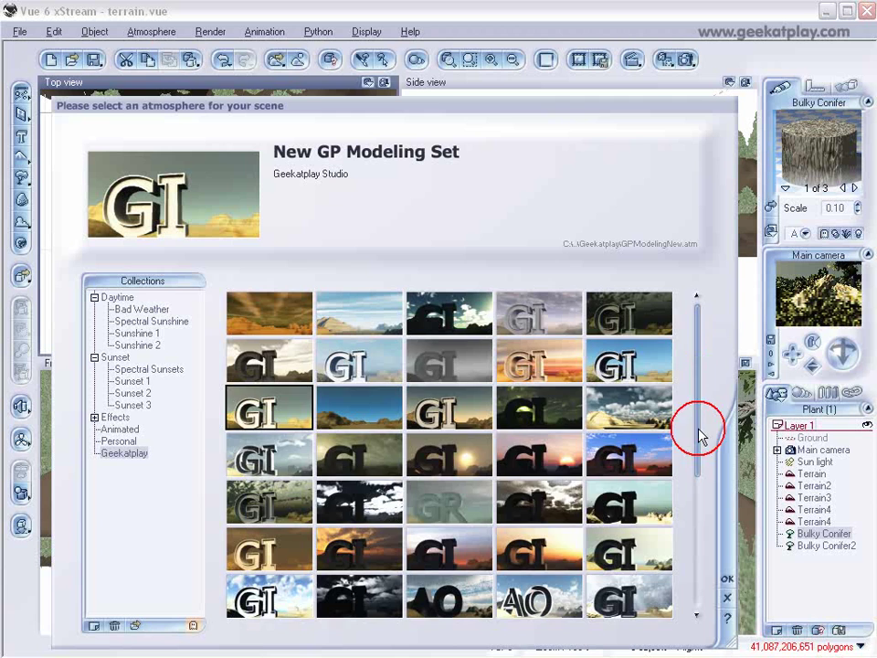
scroll(699, 414, "up", 1)
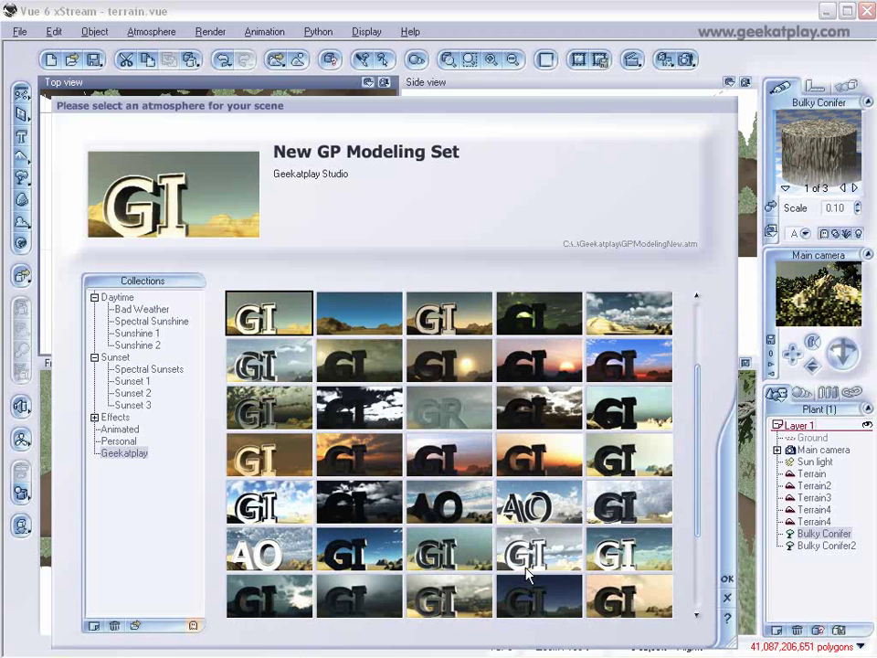
left_click(365, 359)
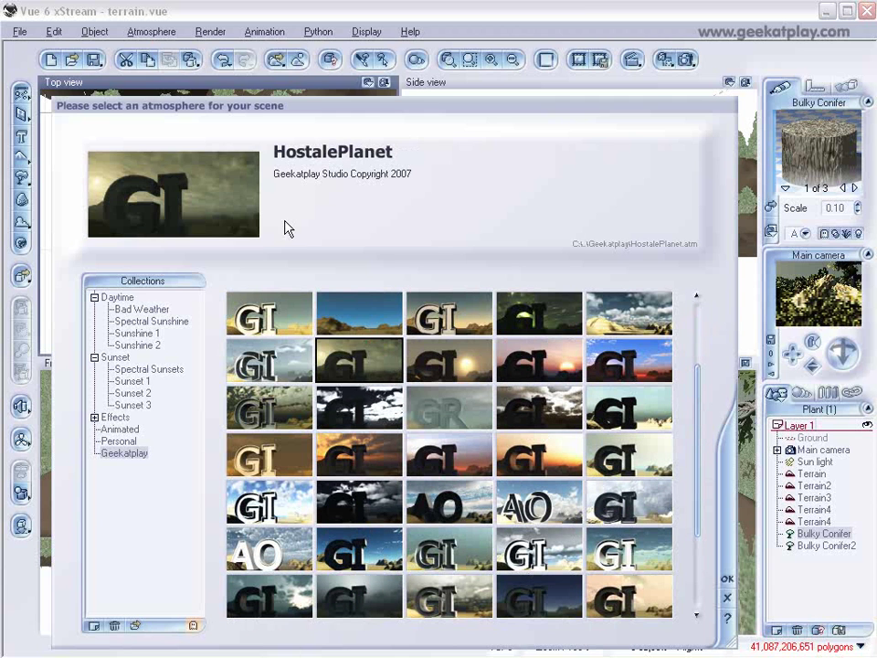
left_click(728, 579)
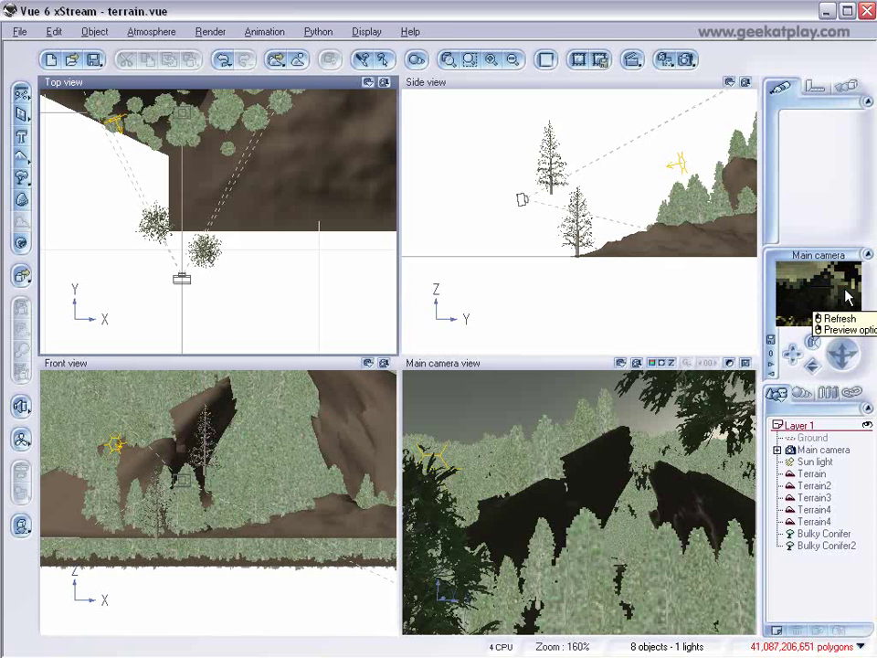
Step: Refresh the camera preview, render a test image of the scene and close it
left_click(849, 297)
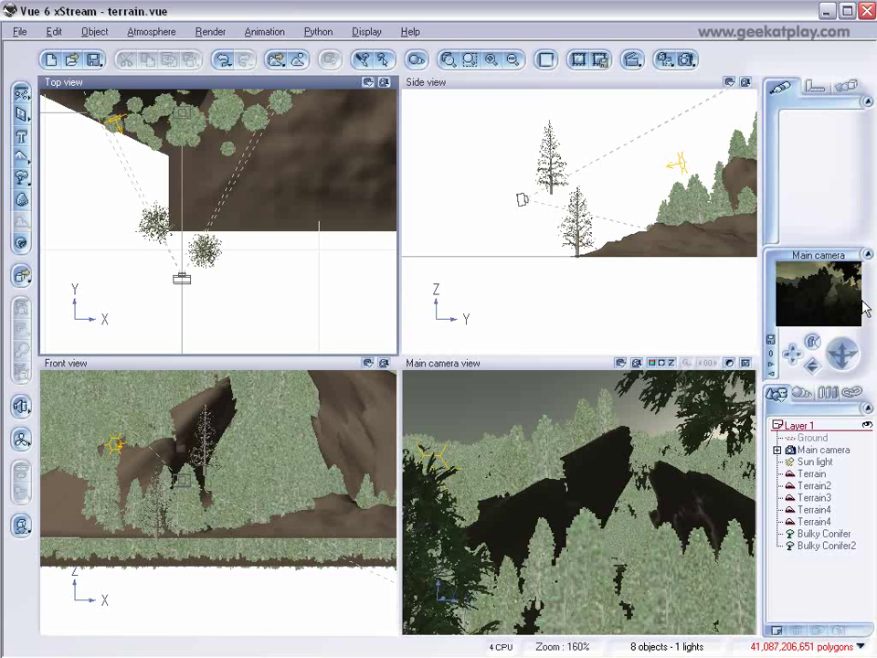
left_click(684, 59)
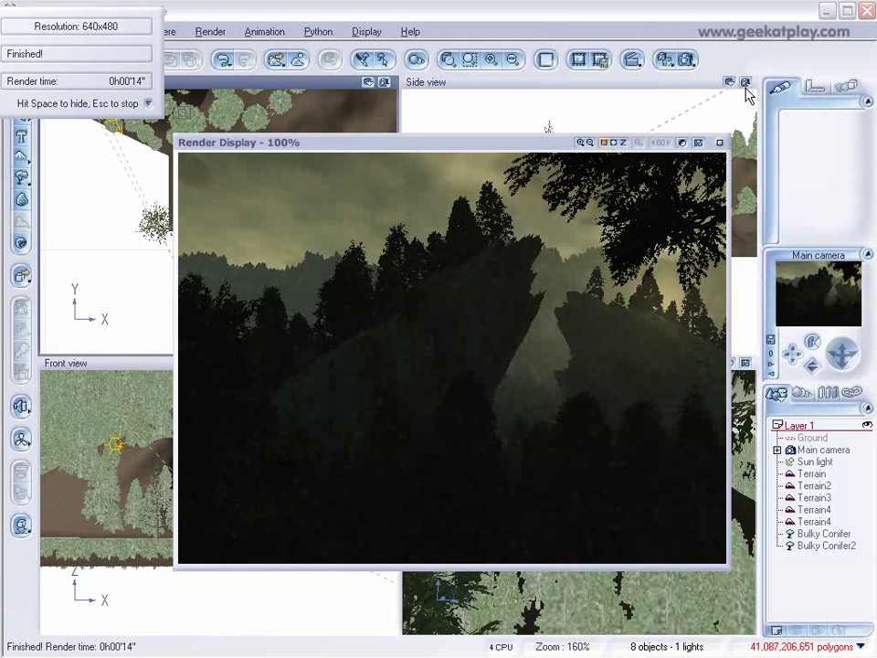
left_click(720, 143)
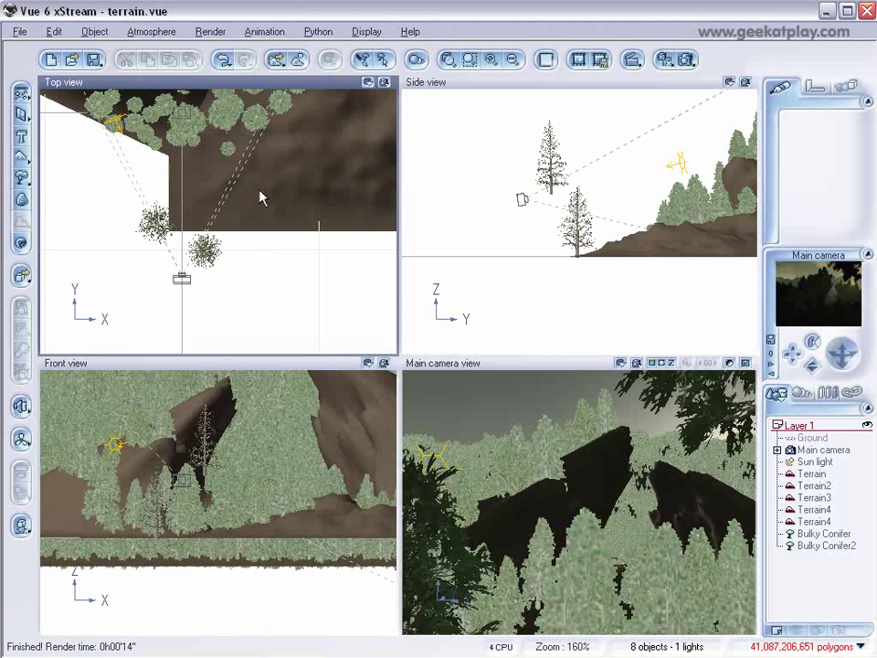
Step: Add a point light, place it high above the ground in front of the rocks, and render a test image
left_click(261, 191)
scroll(265, 188, "down", 4)
right_click_drag(274, 177, 338, 162)
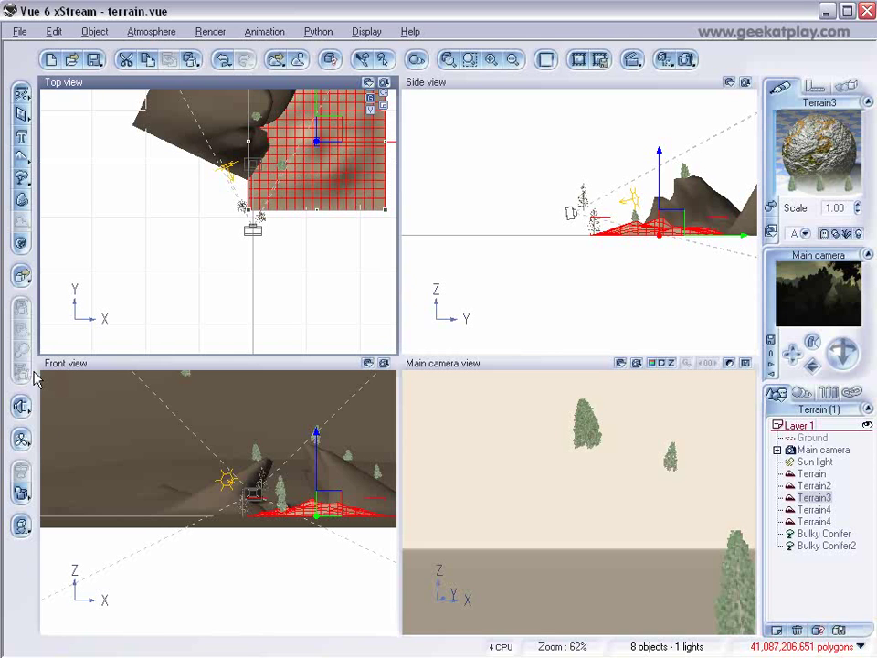
left_click(21, 406)
left_click(39, 411)
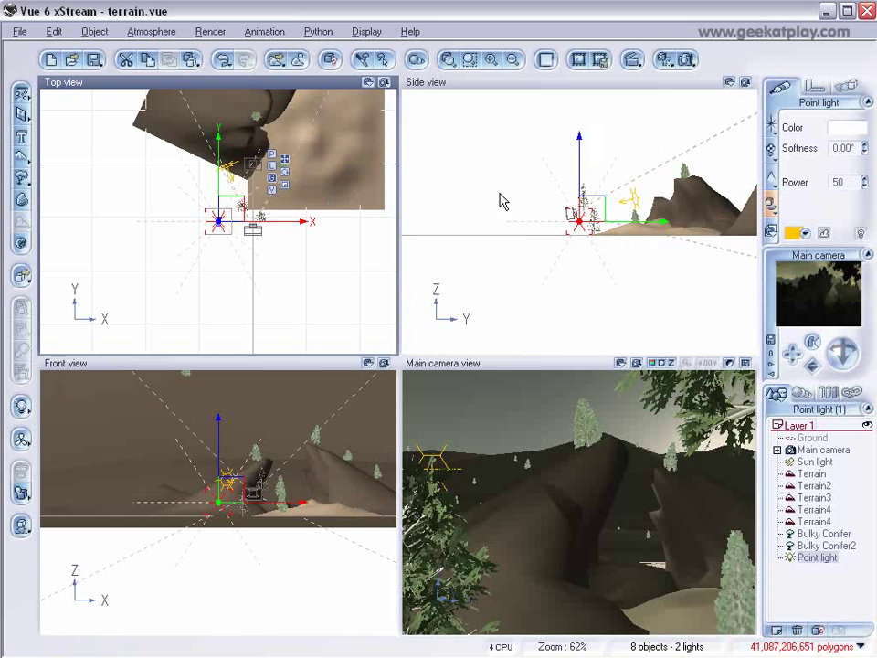
left_click_drag(590, 195, 654, 146)
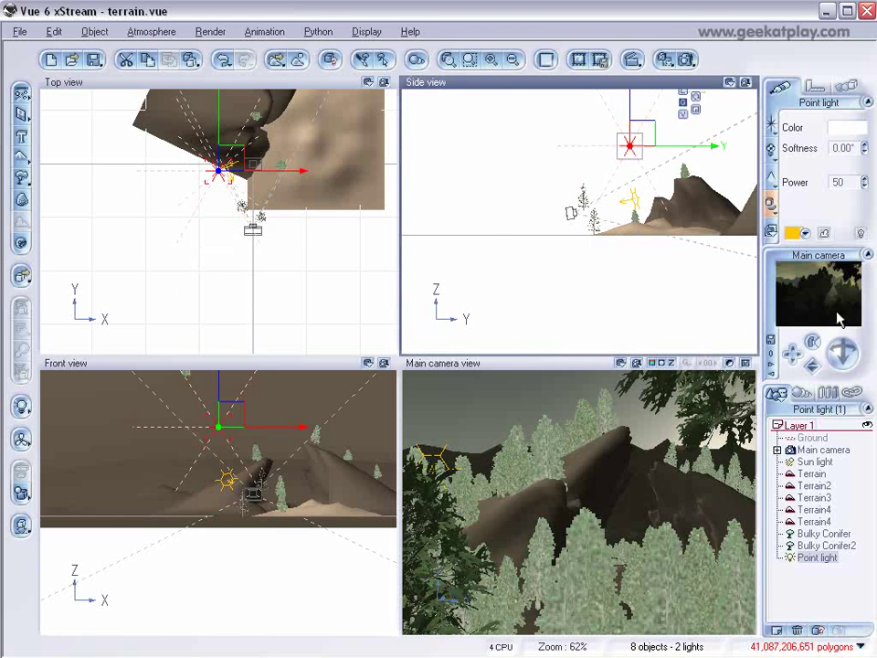
left_click_drag(236, 183, 286, 164)
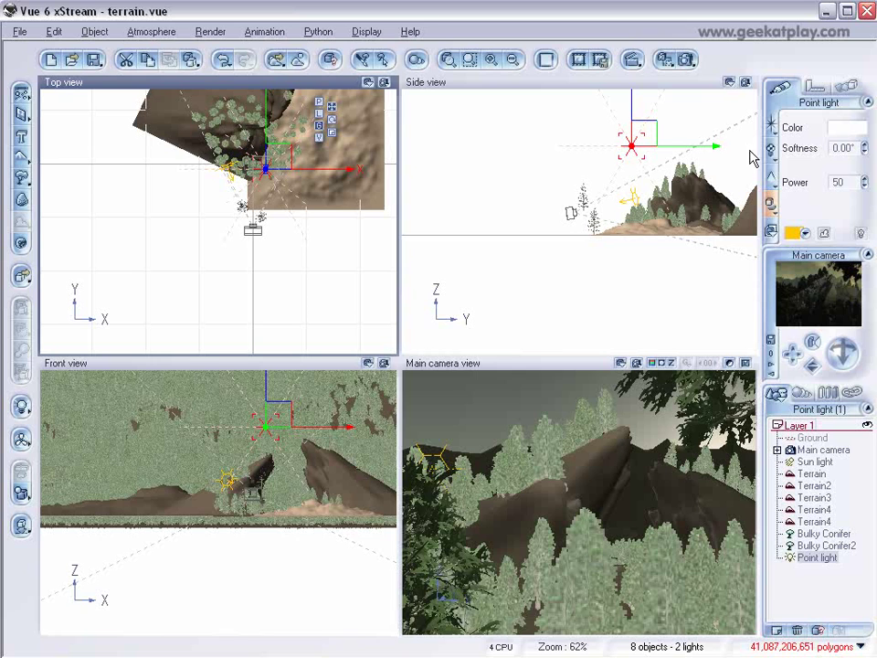
left_click(684, 60)
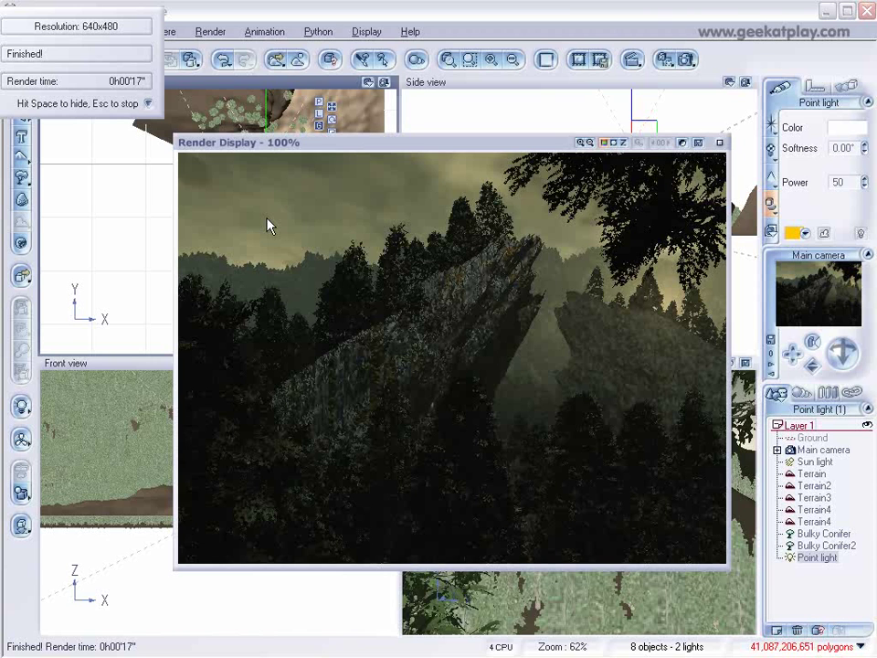
left_click(715, 143)
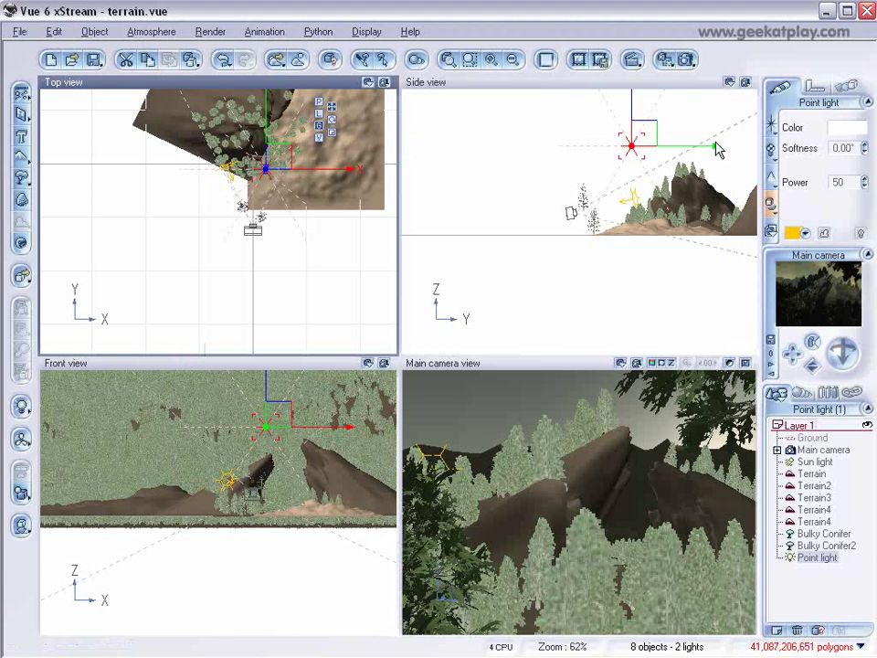
Step: Try the Island Sunset atmosphere from the Geekatplay collection with a test render
left_click(146, 31)
left_click(174, 49)
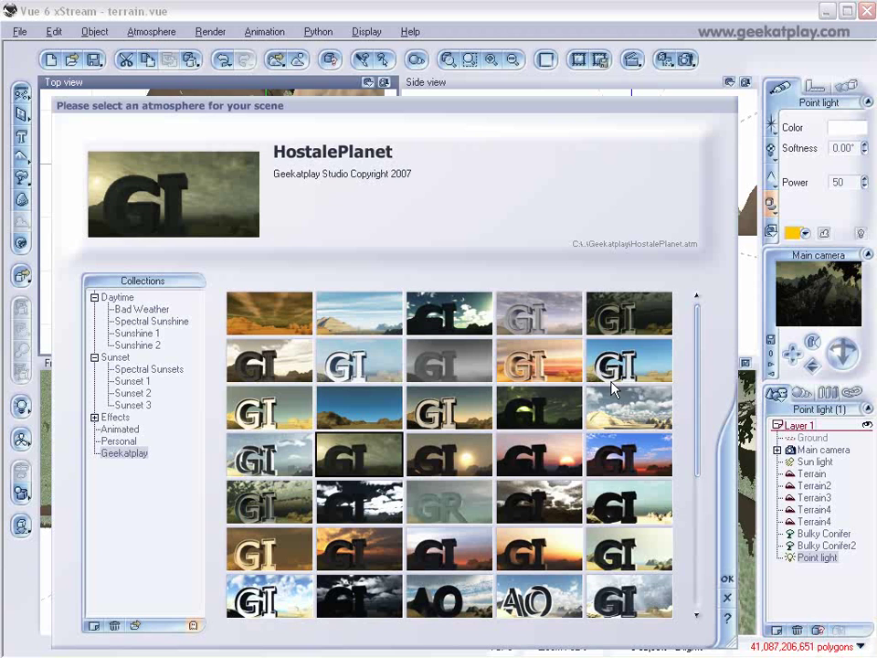
left_click(561, 467)
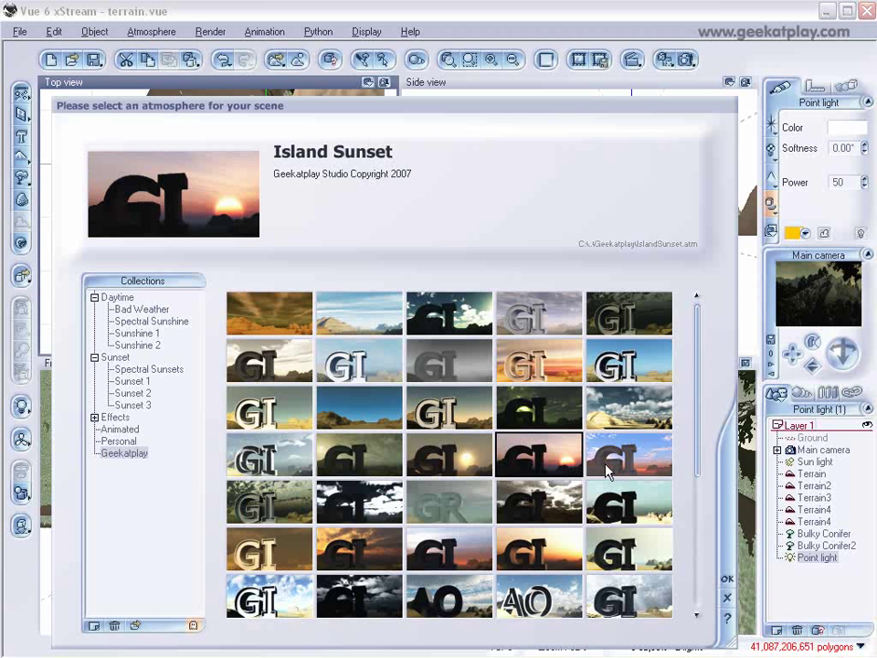
left_click(726, 582)
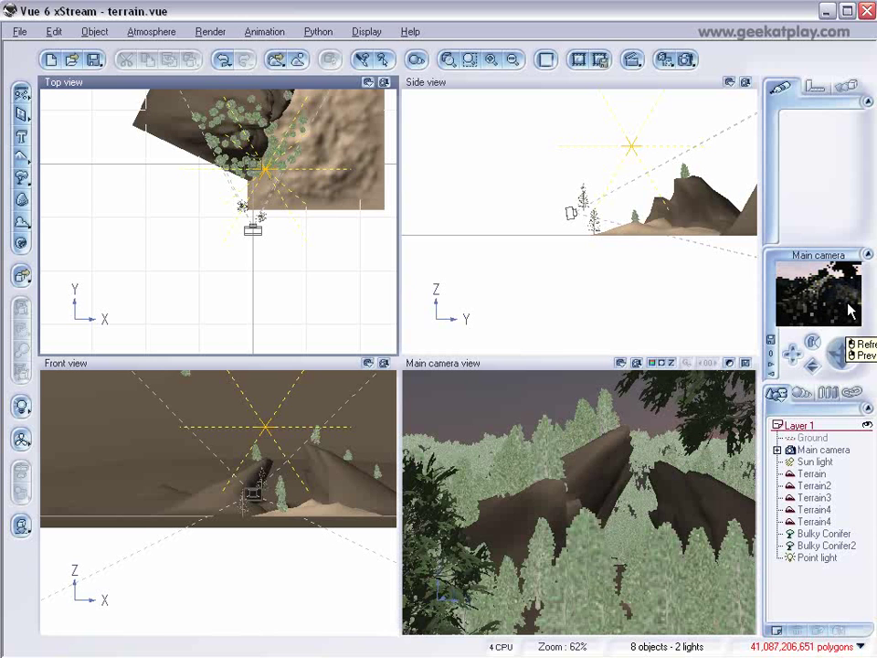
left_click(667, 61)
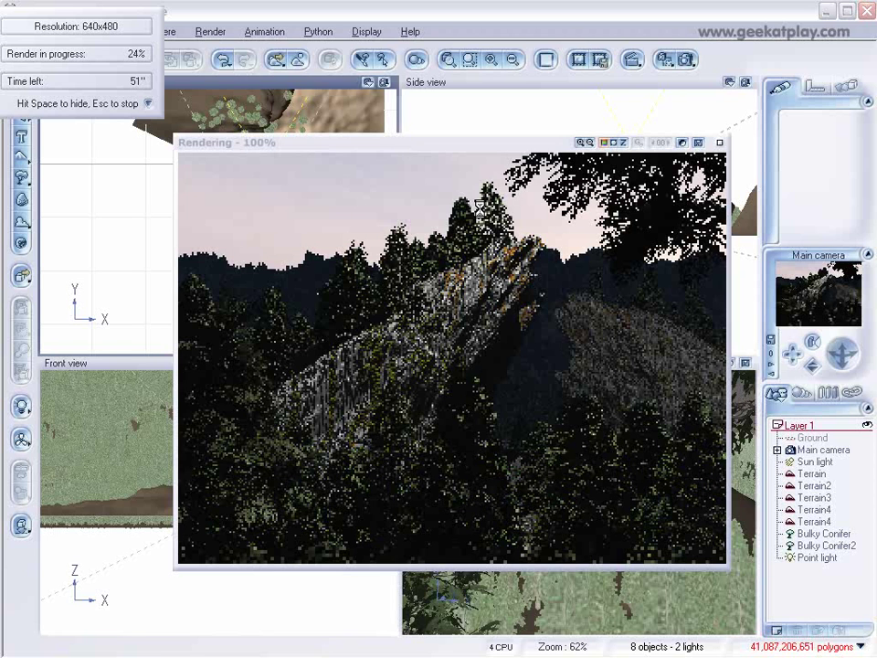
key("Escape")
left_click(721, 143)
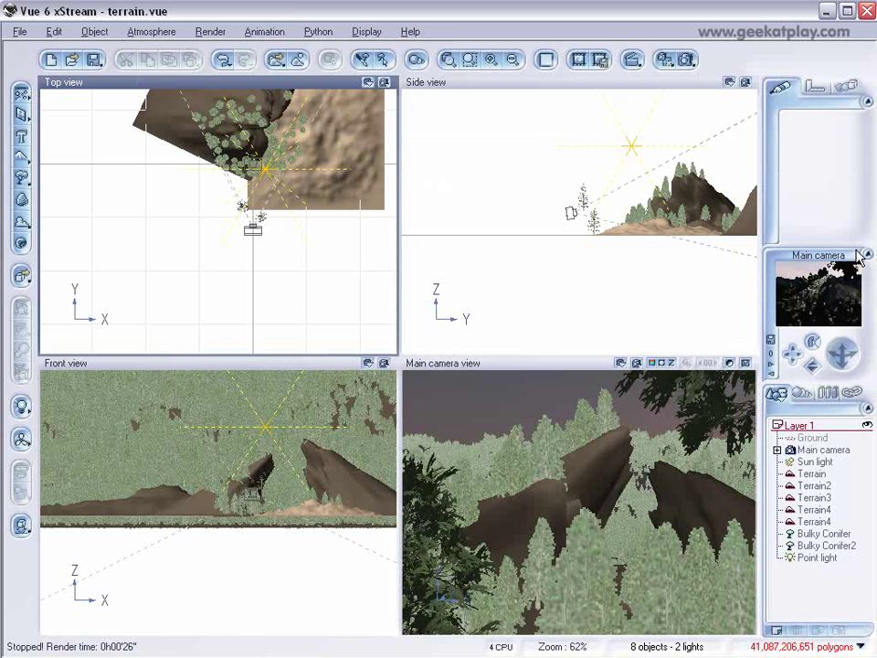
Step: Load the HostalePlanet atmosphere from the Geekatplay collection again
left_click(136, 32)
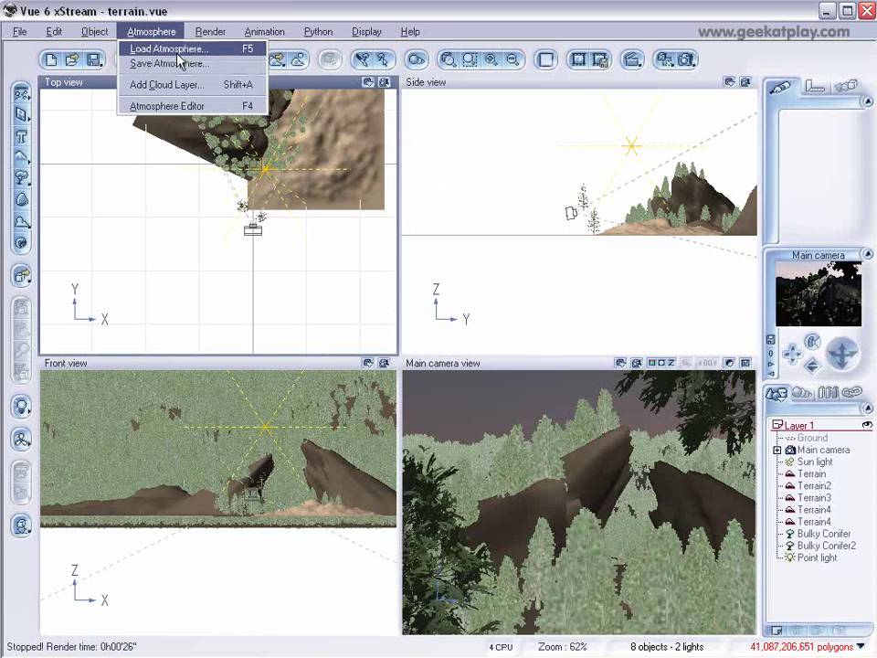
left_click(179, 57)
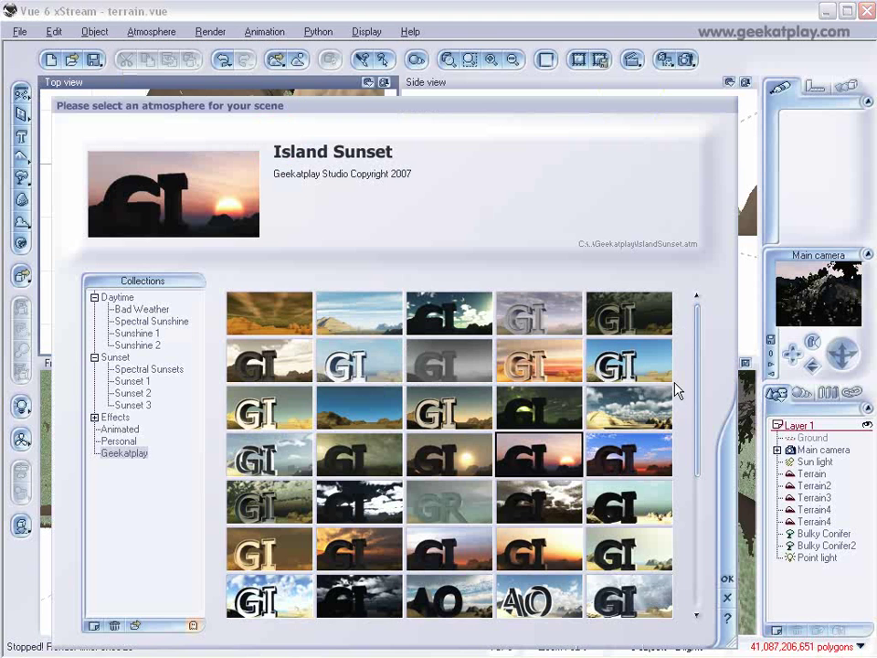
left_click_drag(706, 356, 685, 378)
left_click(552, 416)
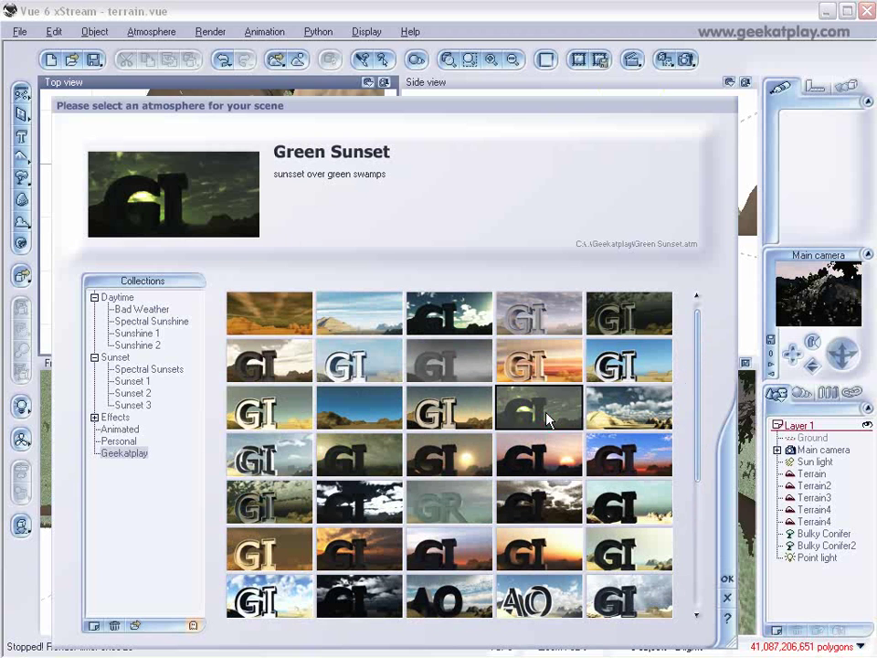
left_click(361, 452)
left_click(715, 578)
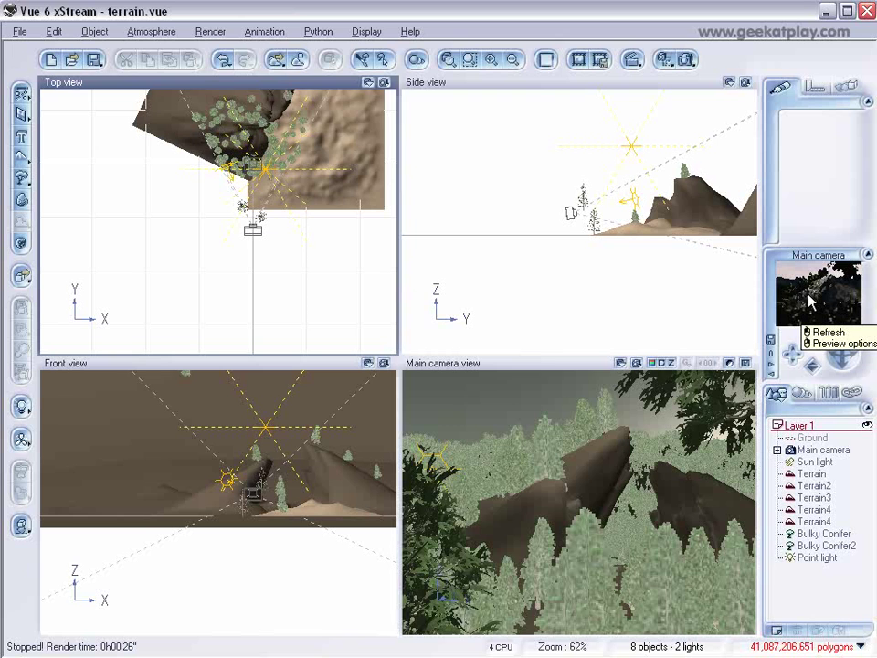
Step: Set the atmosphere's ambient light color to blue-grey (RGB 80, 108, 125) and the sunlight masked by clouds to 19%
left_click(157, 33)
left_click(183, 106)
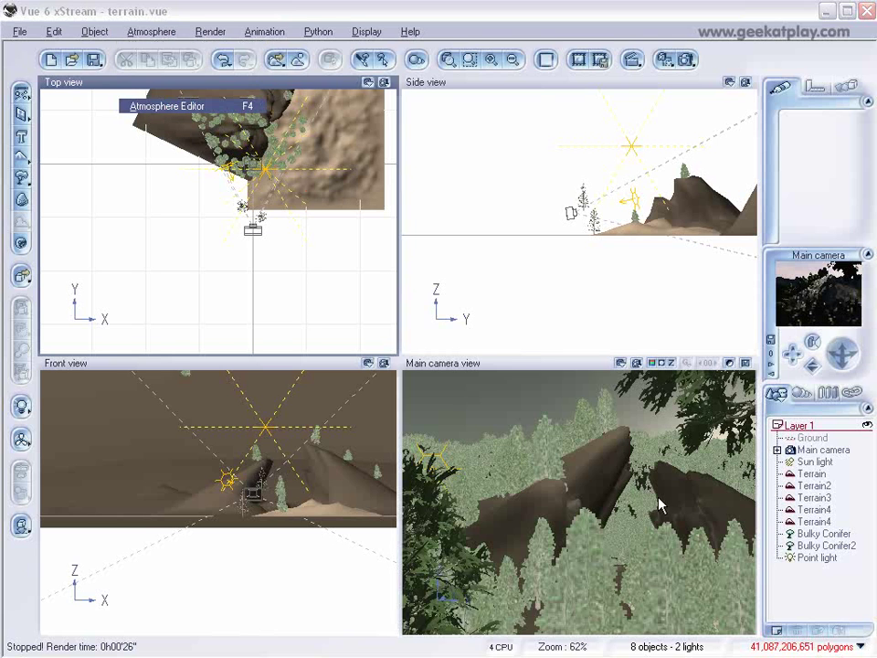
left_click(470, 445)
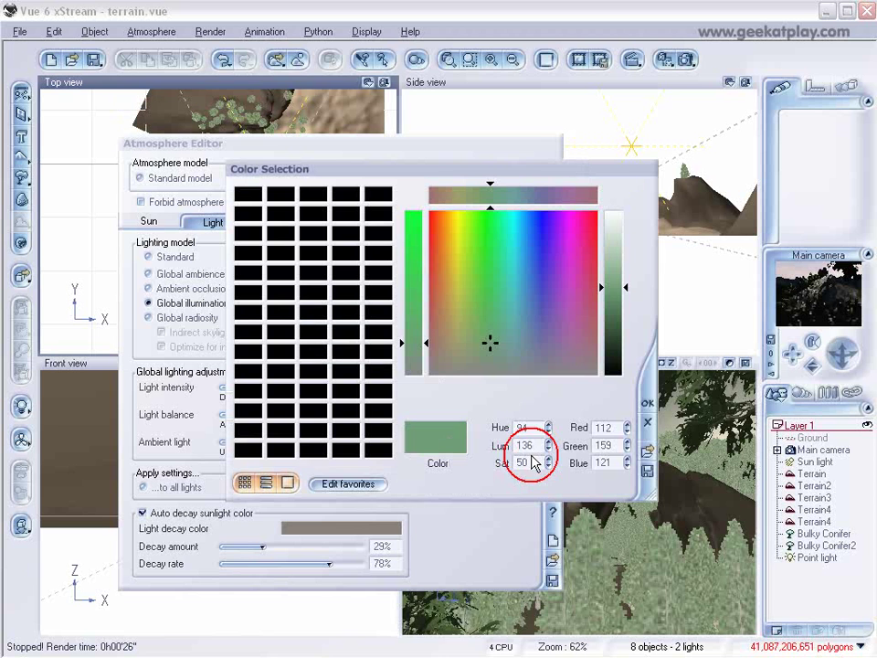
left_click(516, 331)
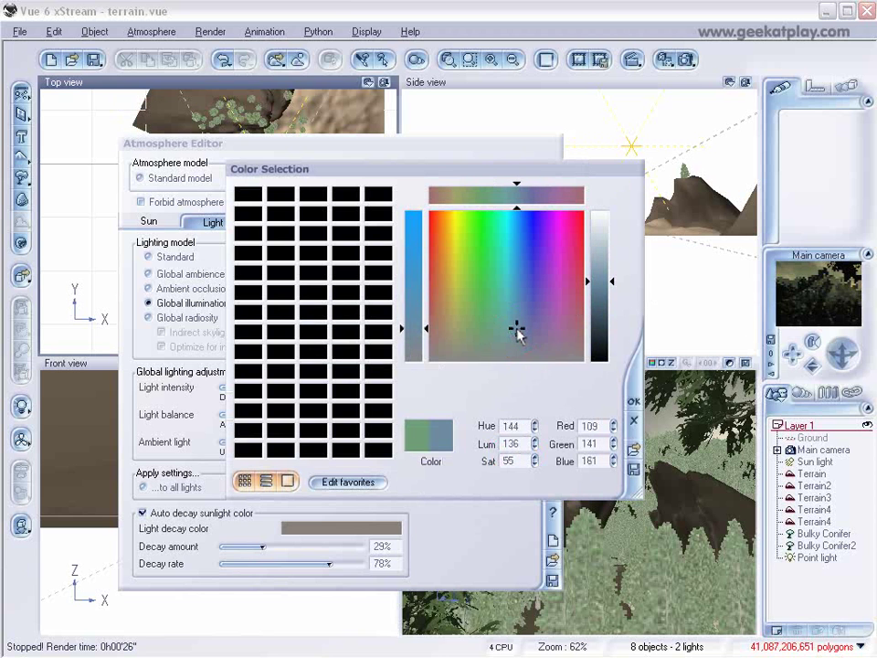
left_click(600, 301)
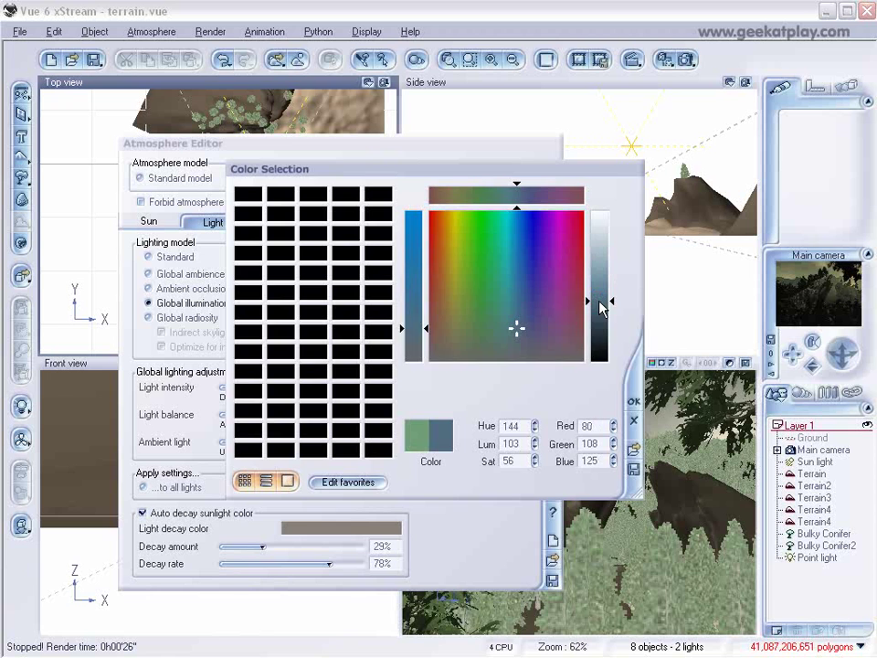
left_click(634, 403)
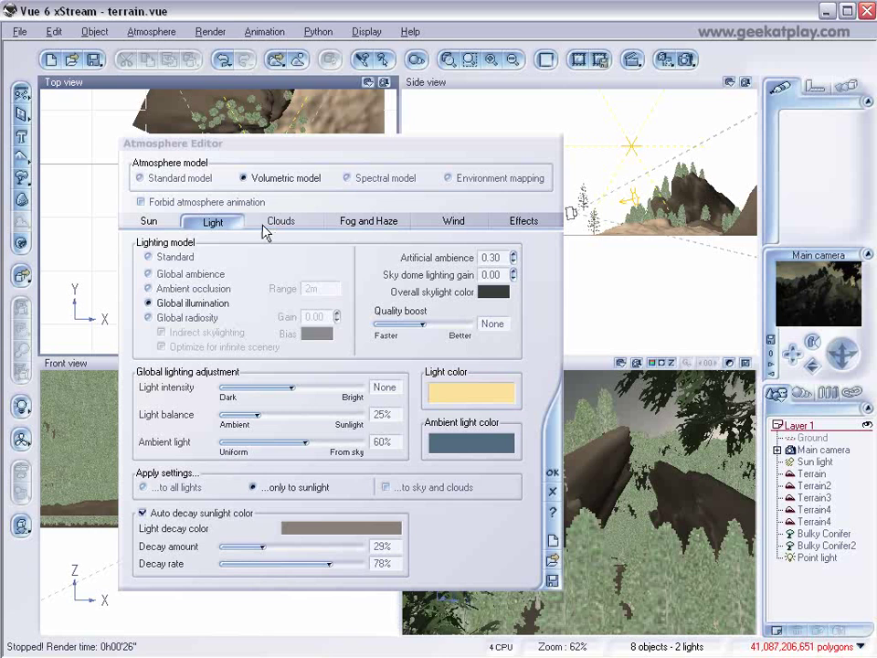
left_click(150, 223)
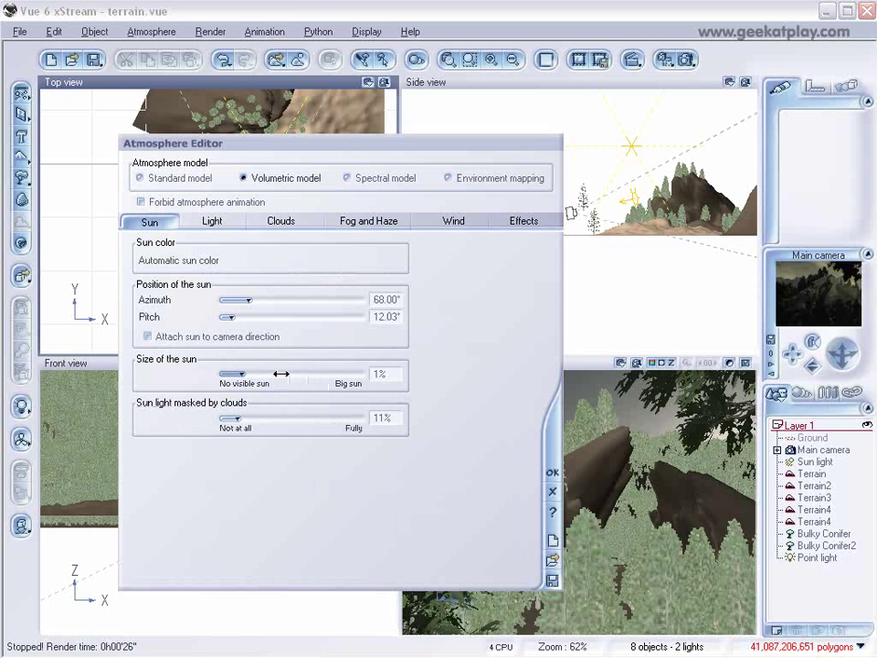
left_click_drag(237, 418, 250, 418)
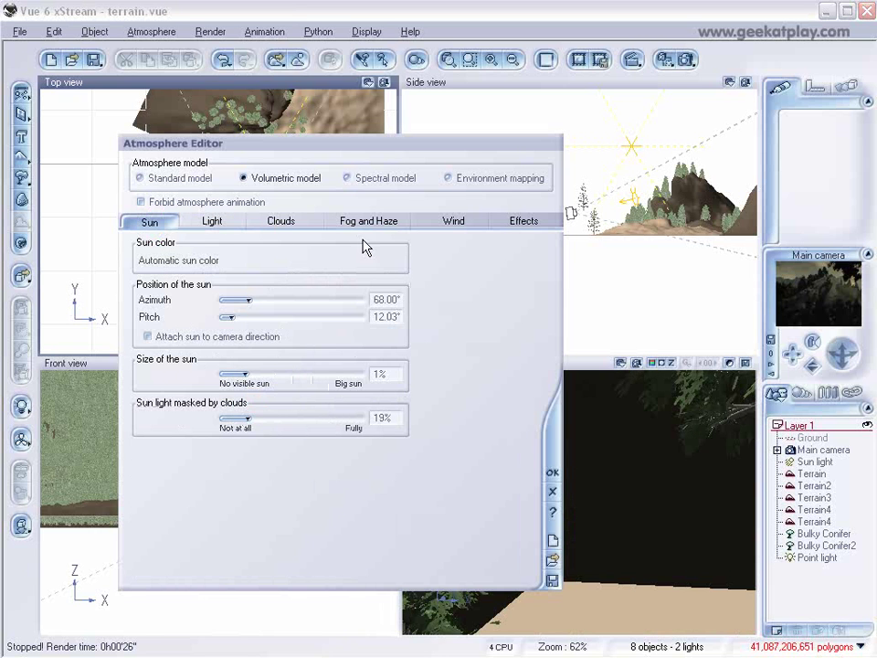
Step: Set the haze density to 195 and the fog density to 126, refresh the camera preview and apply the atmosphere changes
left_click(369, 223)
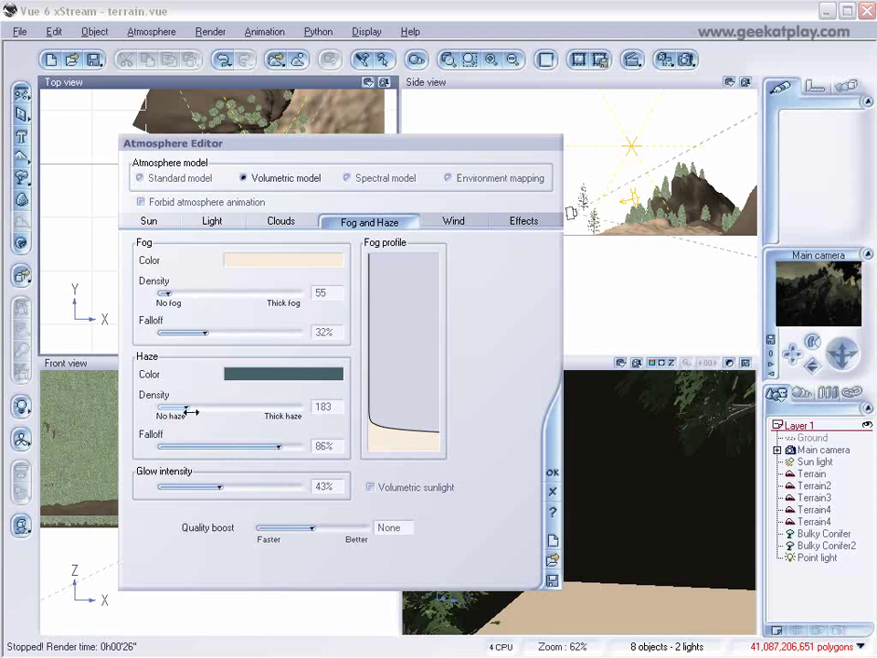
left_click_drag(189, 409, 194, 408)
left_click_drag(182, 297, 185, 292)
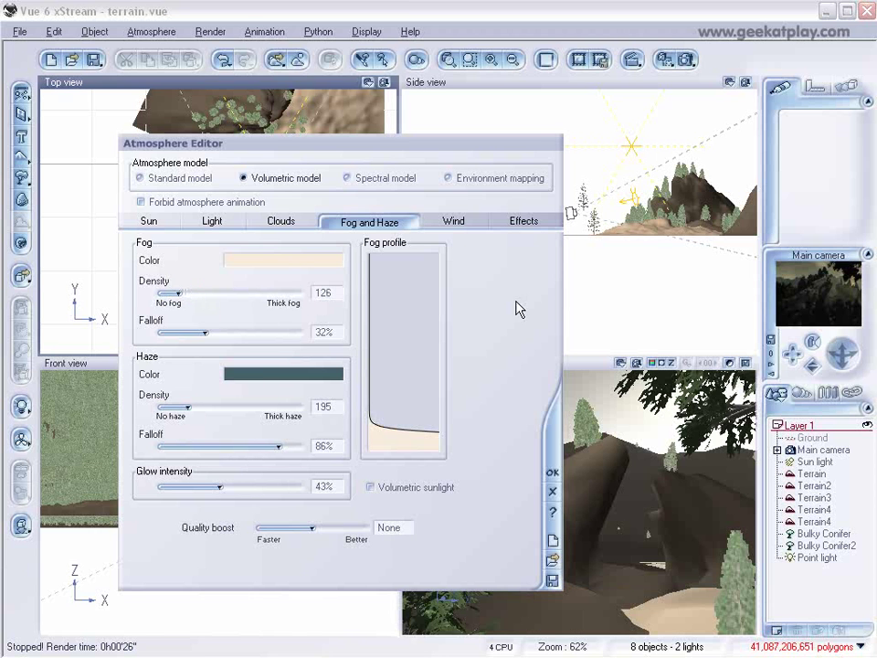
left_click(820, 290)
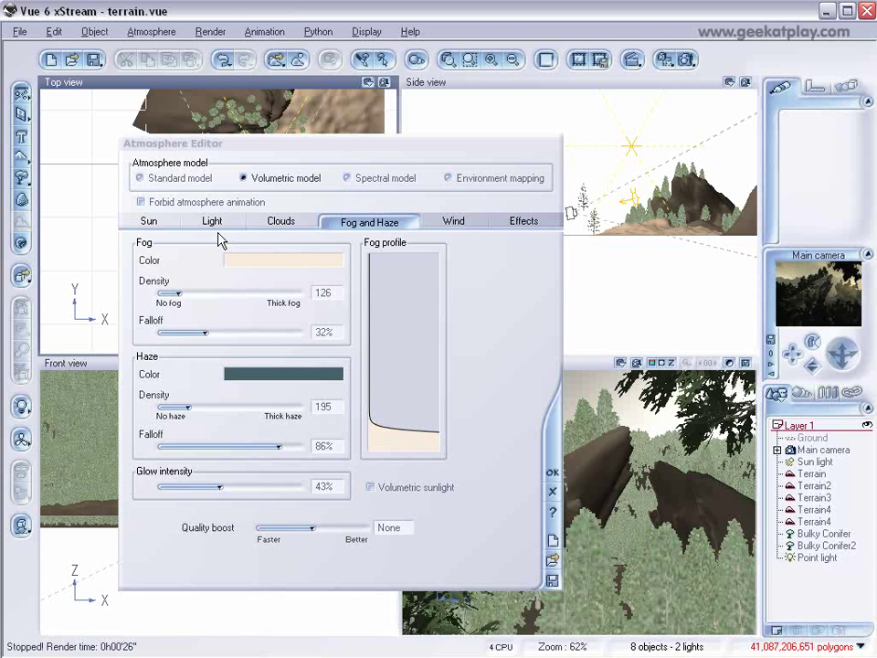
left_click(272, 227)
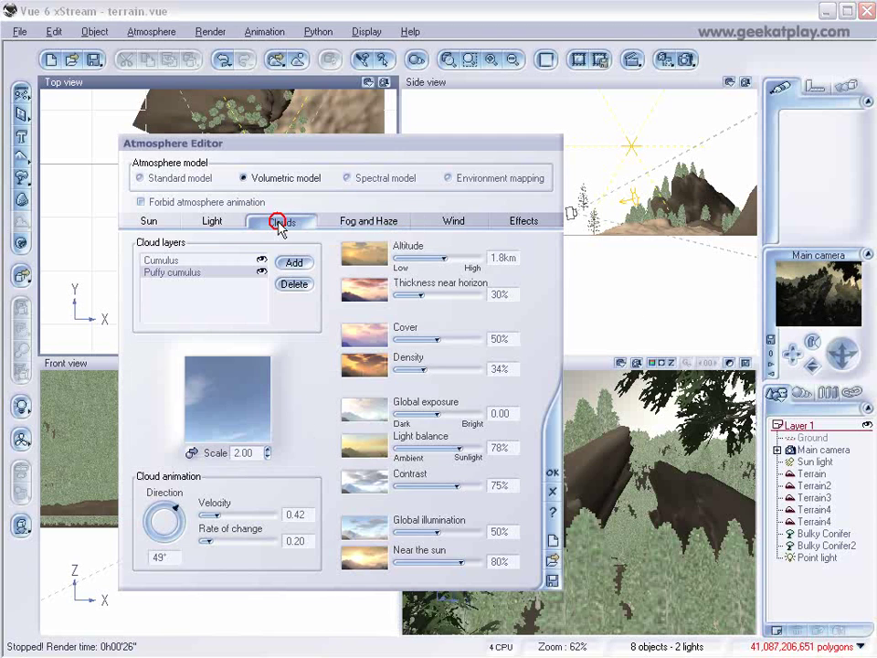
left_click(215, 222)
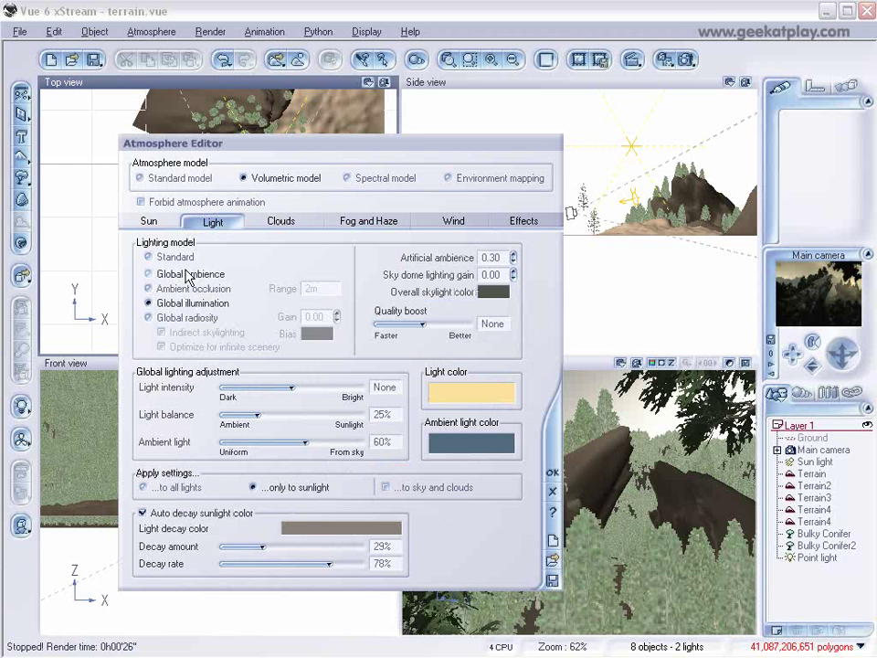
left_click(551, 472)
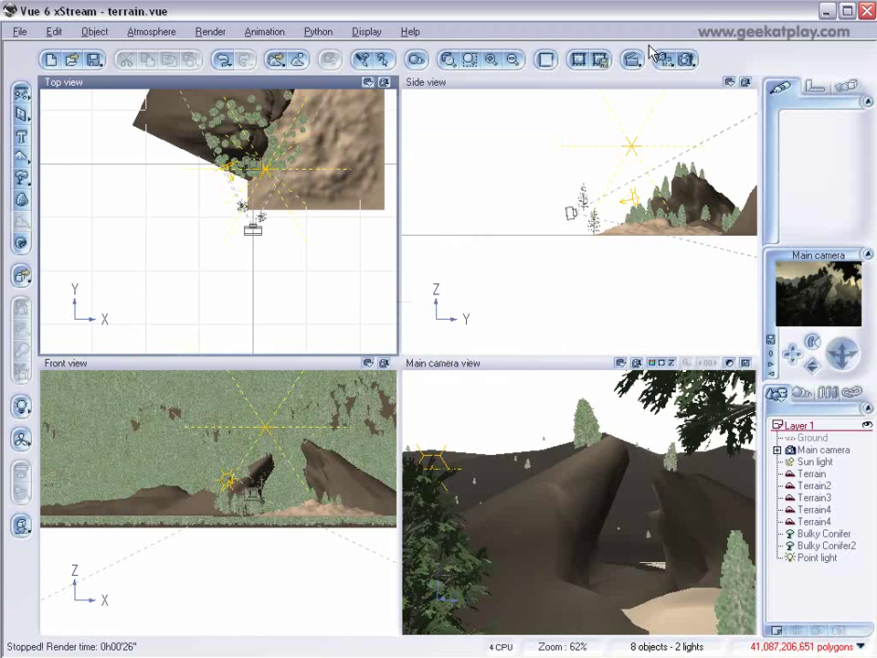
Step: Set the render options to Final quality at 800x600 and accept them
left_click(685, 60)
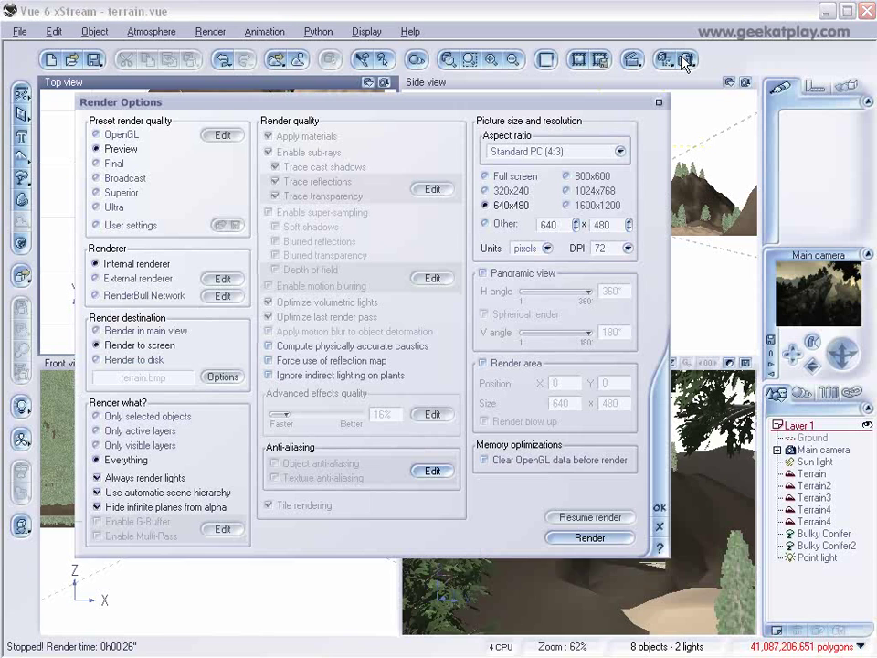
left_click(96, 162)
left_click(568, 176)
left_click(660, 507)
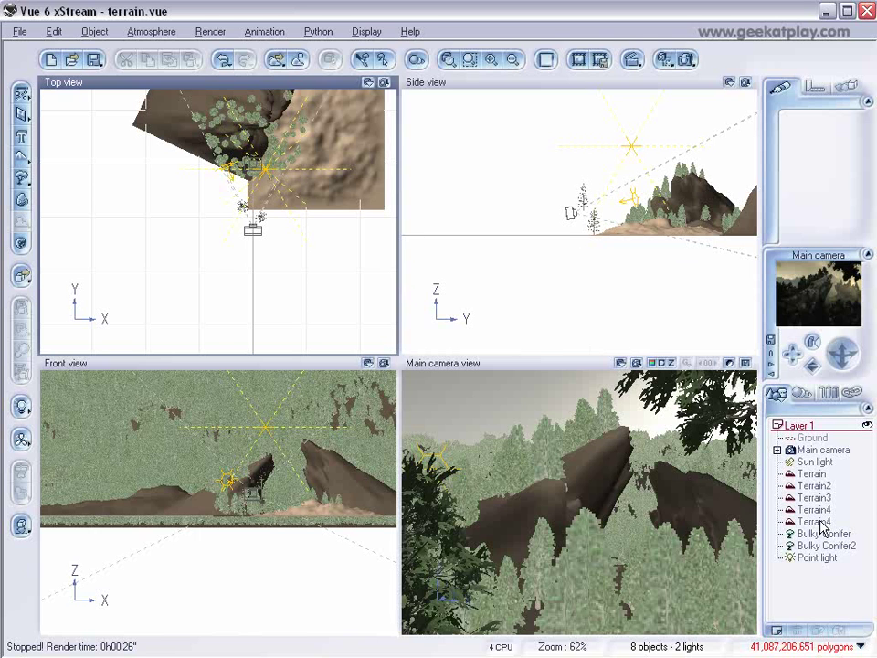
Step: Move the point light slightly back toward the camera and start rendering the scene
left_click(822, 559)
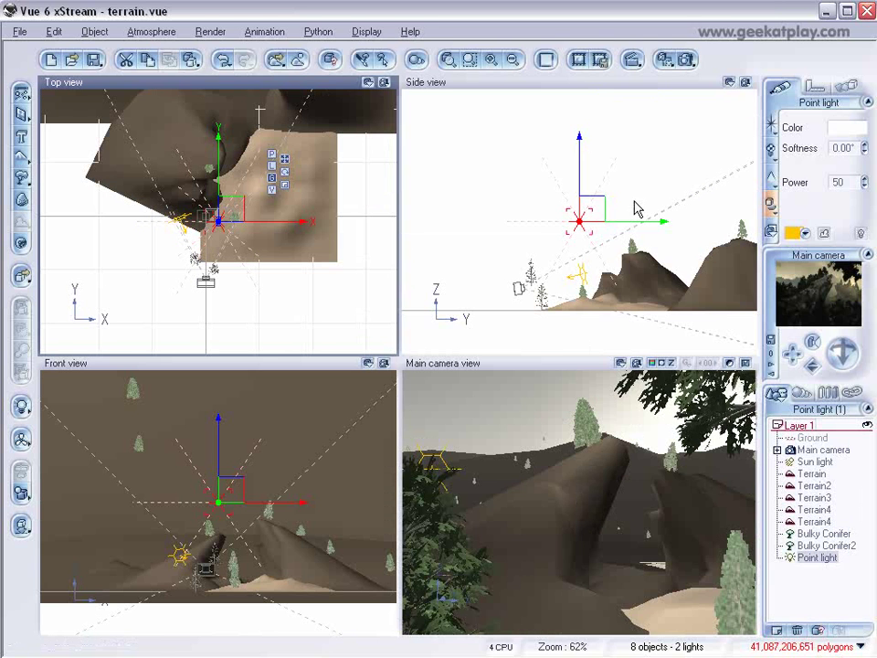
scroll(581, 205, "up", 2)
left_click_drag(583, 208, 574, 206)
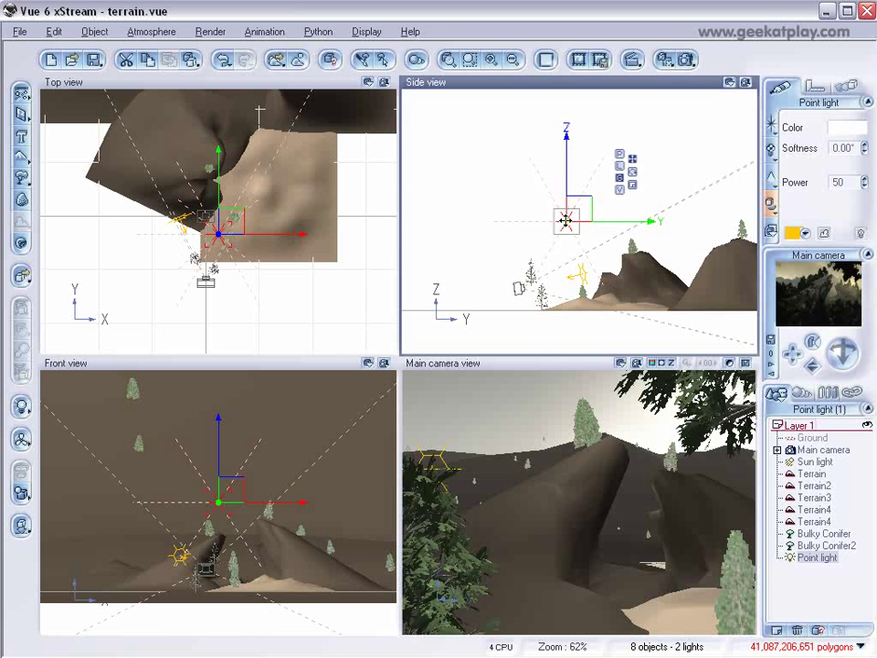
left_click(687, 60)
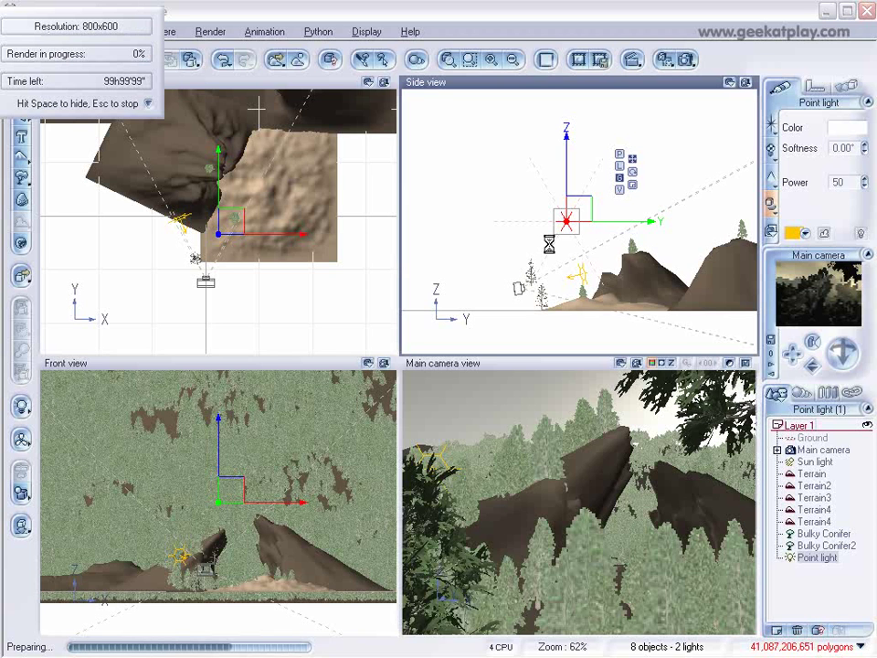